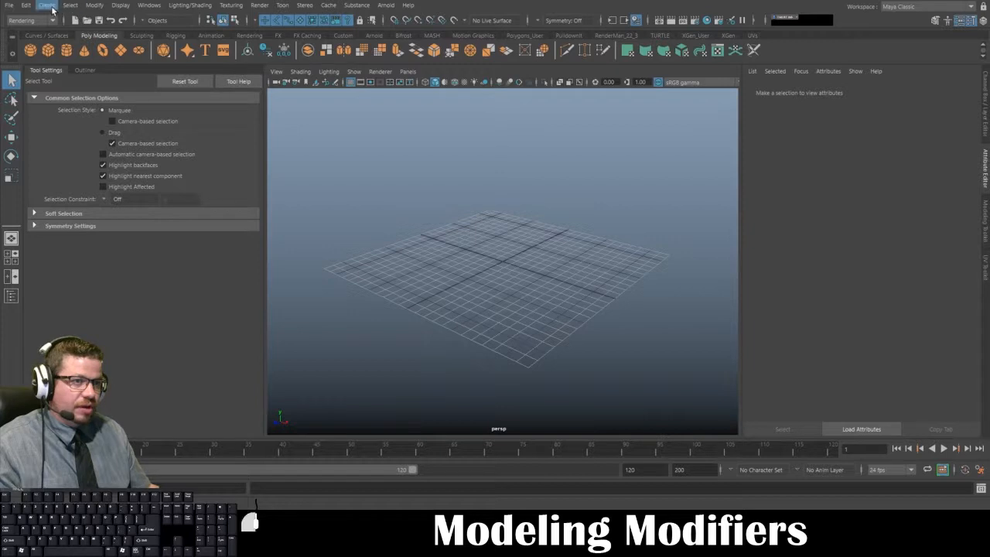
# - Review the creation options of the polygon gear primitive and close them without creating anything
pyautogui.click(50, 6)
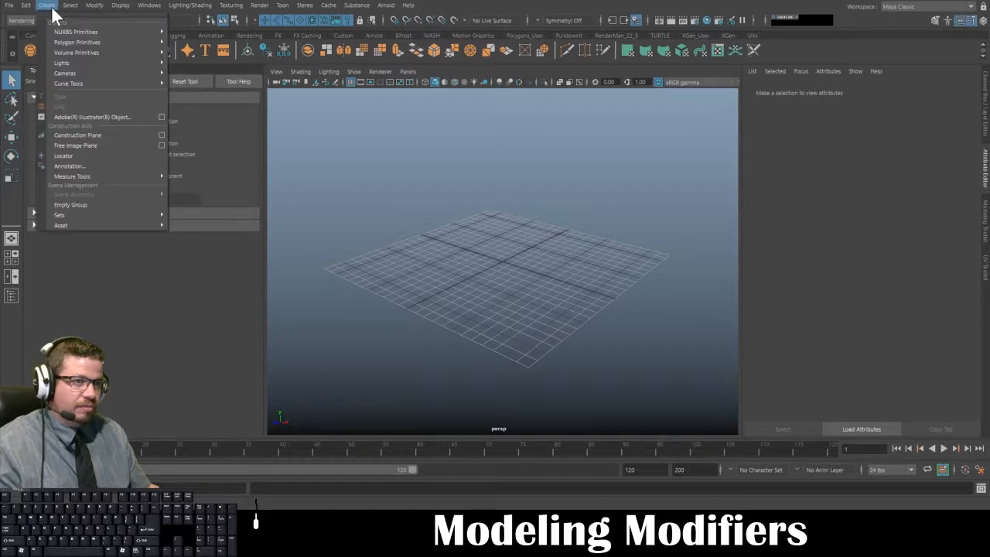
pyautogui.moveTo(78, 41)
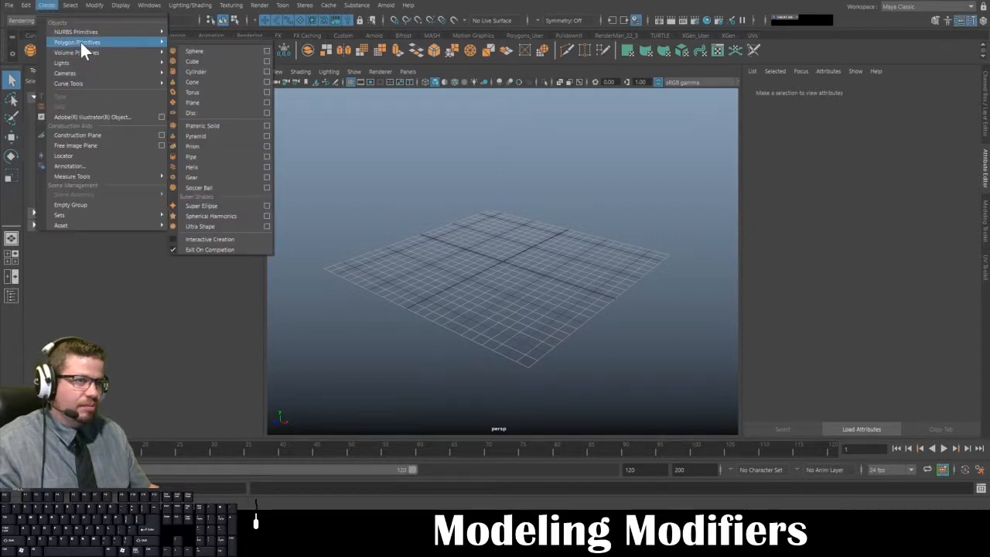
pyautogui.click(267, 177)
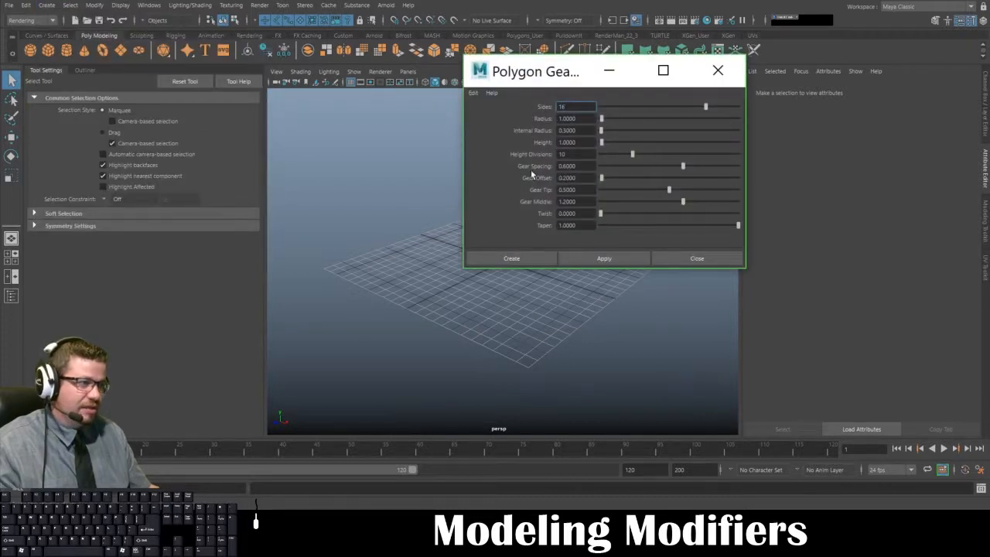
pyautogui.click(682, 257)
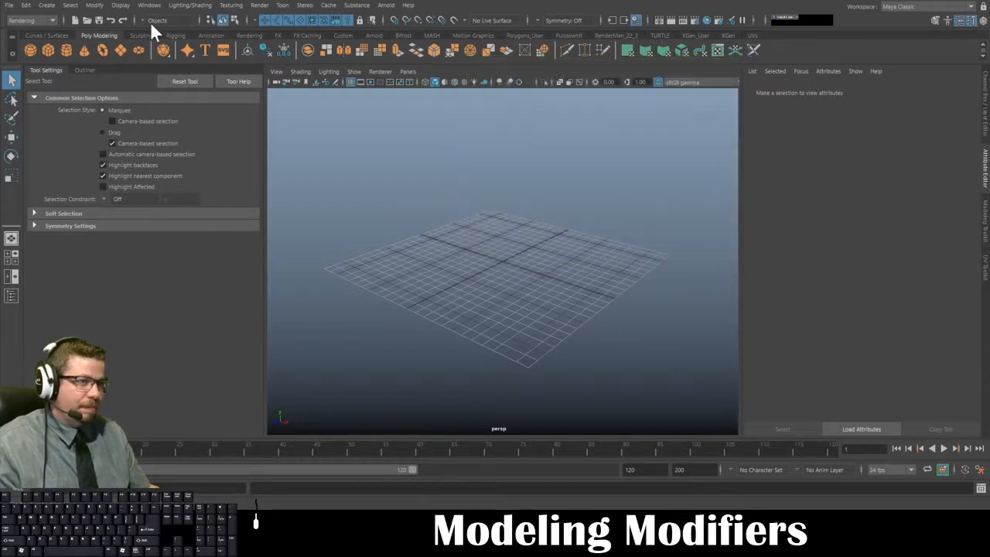
# - Create a polygon gear primitive with the default settings, frame it and view it from above
pyautogui.click(47, 5)
pyautogui.moveTo(77, 82)
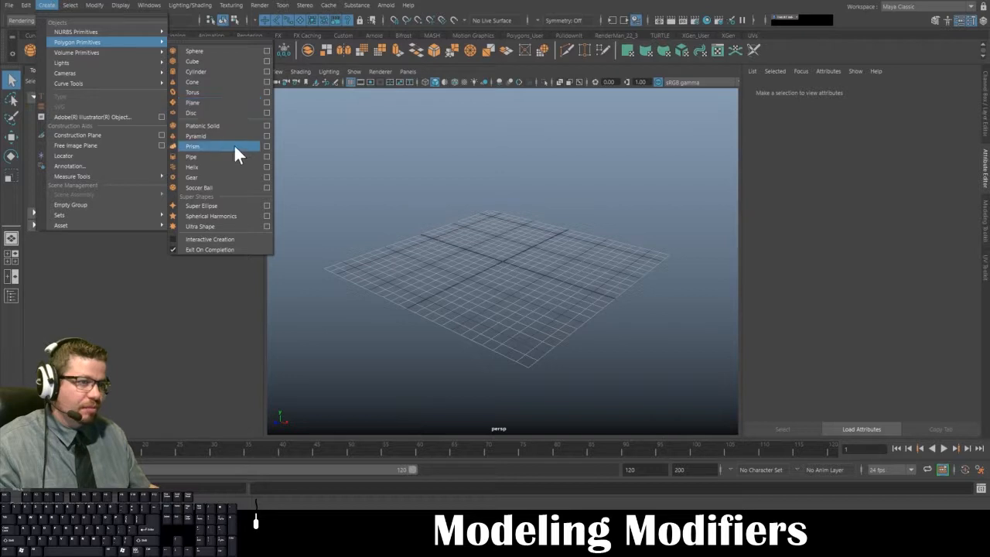
pyautogui.click(226, 174)
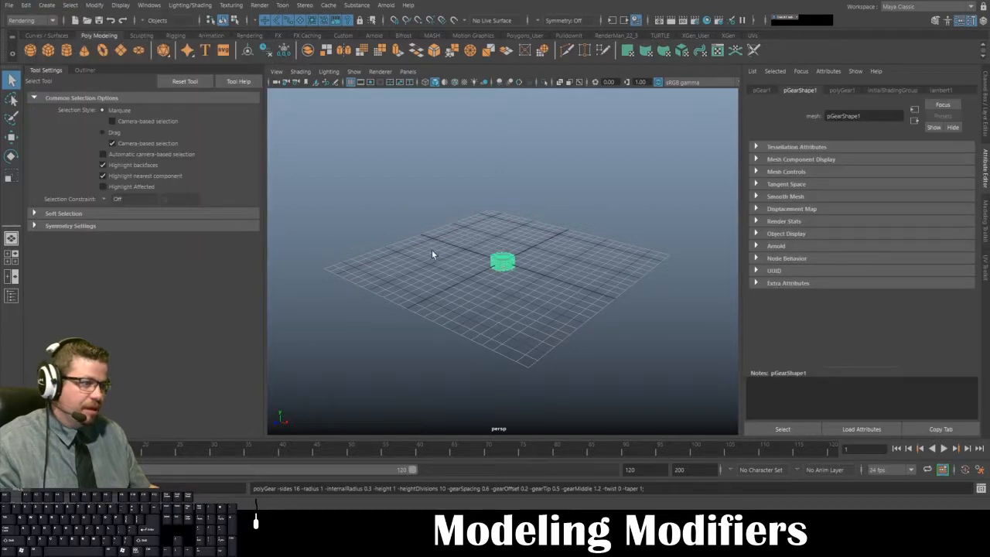
pyautogui.press('f')
pyautogui.keyDown('alt'); pyautogui.moveTo(497, 224); pyautogui.dragTo(499, 271); pyautogui.keyUp('alt')
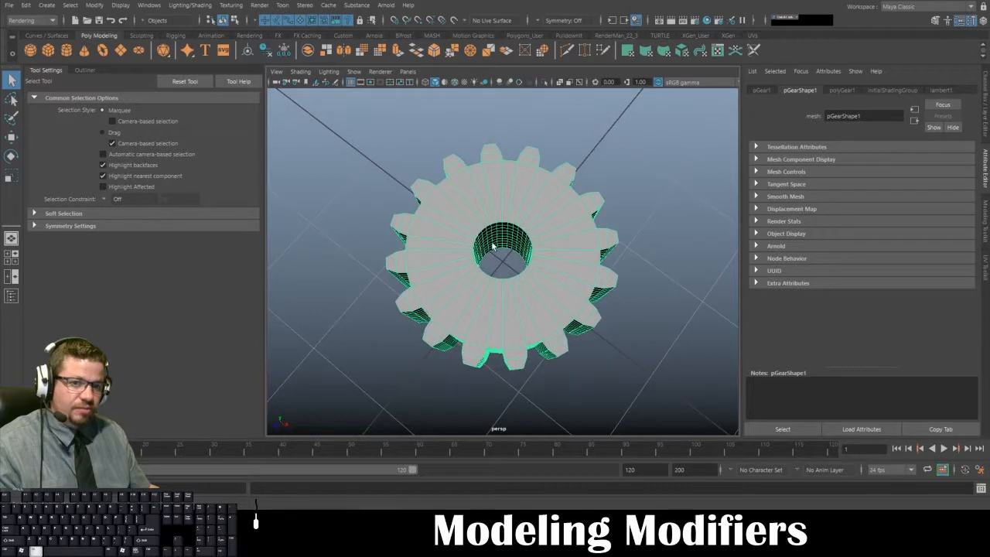
# - Open the gear's construction history attributes and reduce the number of sides to 12
pyautogui.click(841, 90)
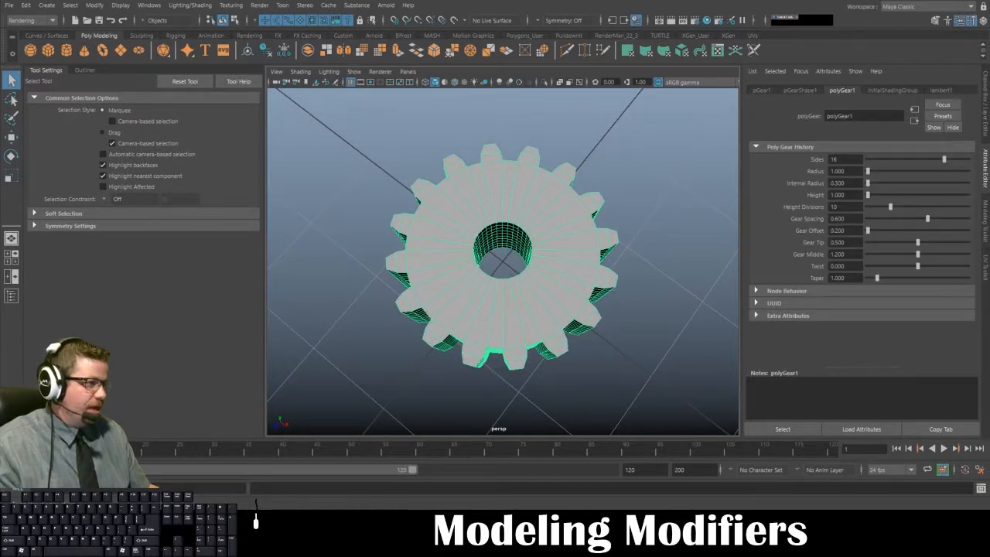
pyautogui.click(845, 159)
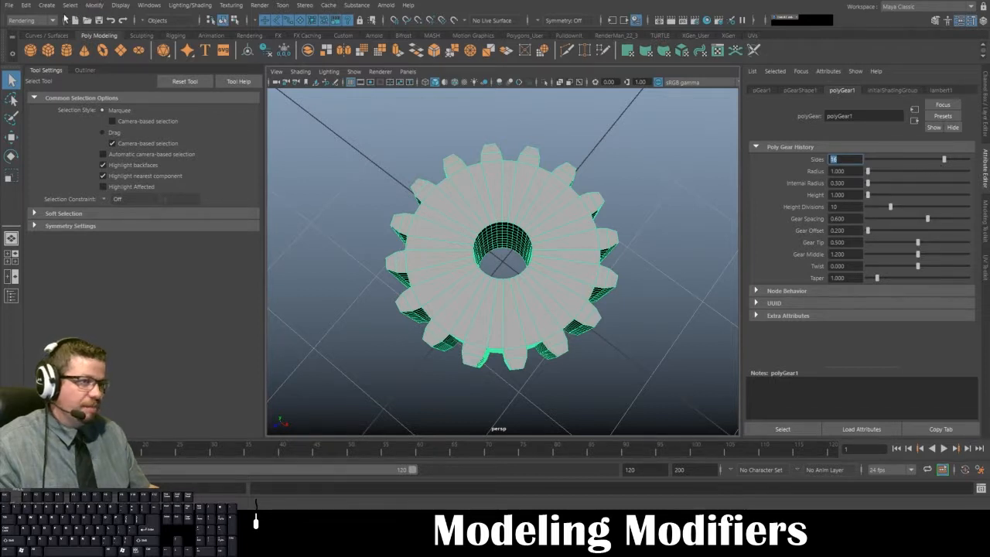
pyautogui.moveTo(947, 160); pyautogui.dragTo(920, 163)
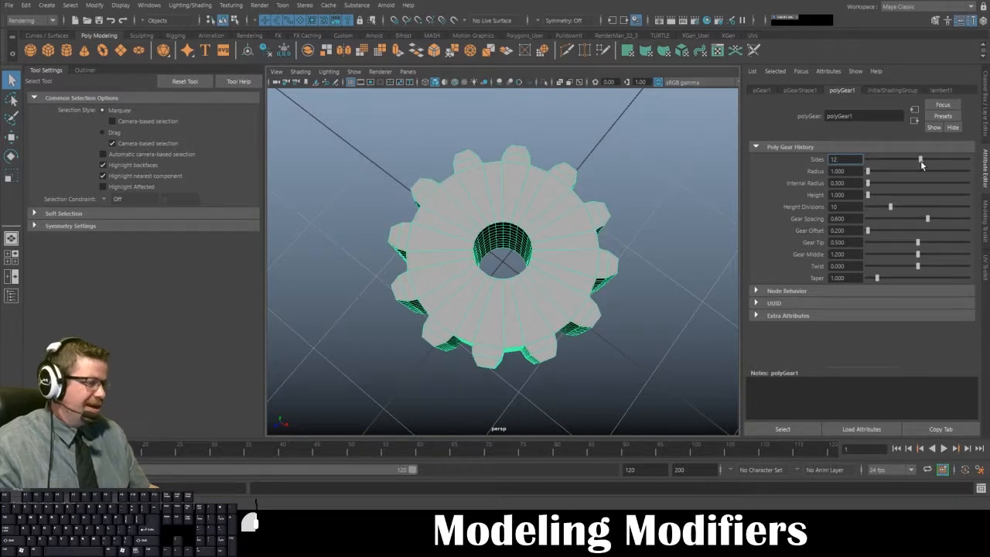
# - Set the gear's radius to 1.547 and its internal radius to 1.031
pyautogui.moveTo(868, 172); pyautogui.dragTo(867, 177)
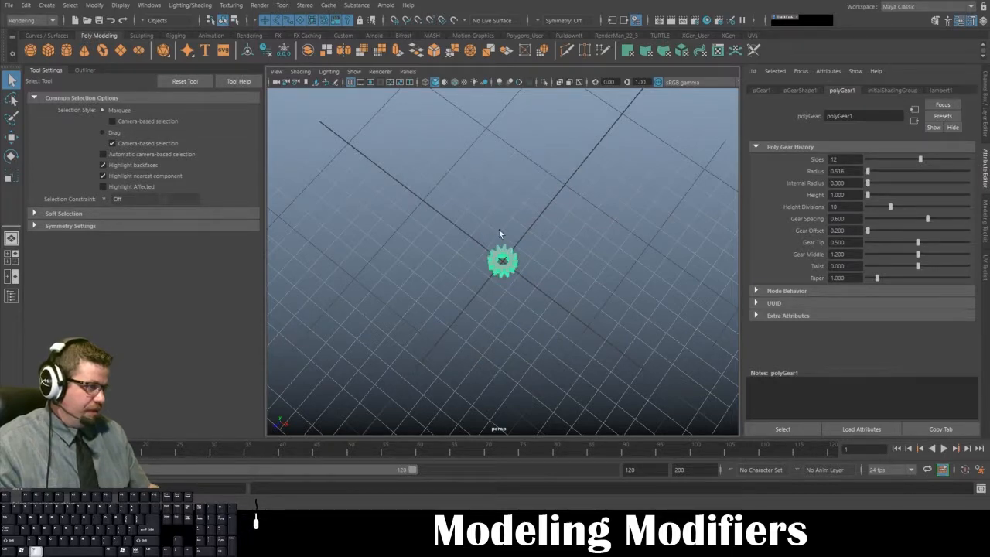
pyautogui.keyDown('alt'); pyautogui.moveTo(500, 232); pyautogui.dragTo(536, 315, button='right'); pyautogui.keyUp('alt')
pyautogui.scroll(3, 536, 317)
pyautogui.keyDown('alt'); pyautogui.moveTo(540, 319); pyautogui.dragTo(589, 314); pyautogui.keyUp('alt')
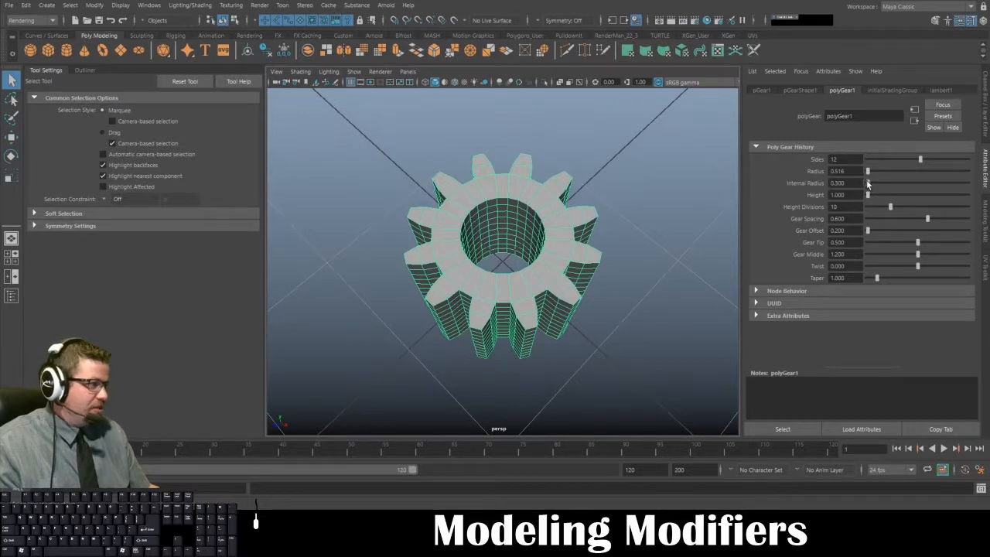
pyautogui.moveTo(868, 183)
pyautogui.mouseDown()
pyautogui.moveTo(870, 172)
pyautogui.moveTo(869, 184)
pyautogui.mouseUp()
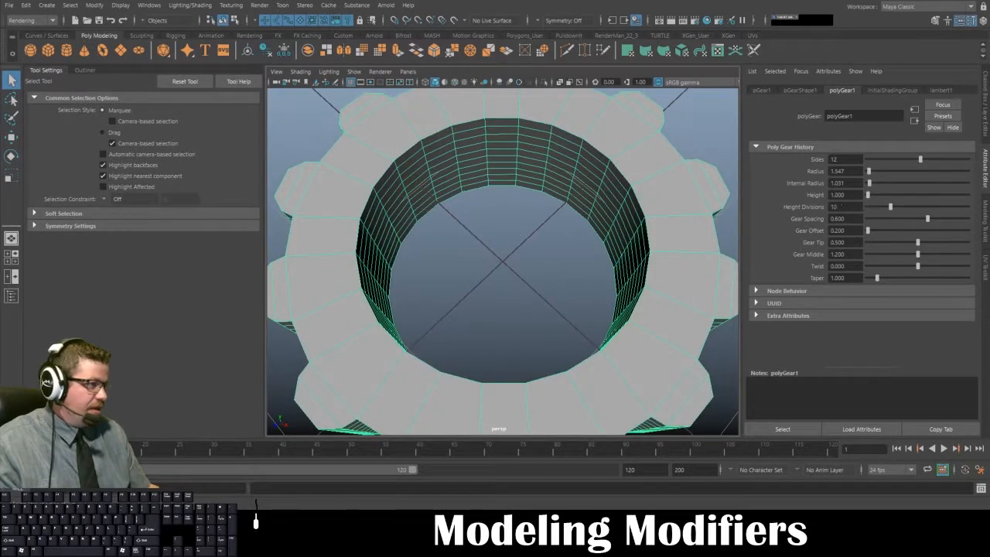
# - Set the gear's height to 0.516 and its height divisions to 2
pyautogui.keyDown('alt'); pyautogui.moveTo(623, 239); pyautogui.dragTo(784, 193); pyautogui.keyUp('alt')
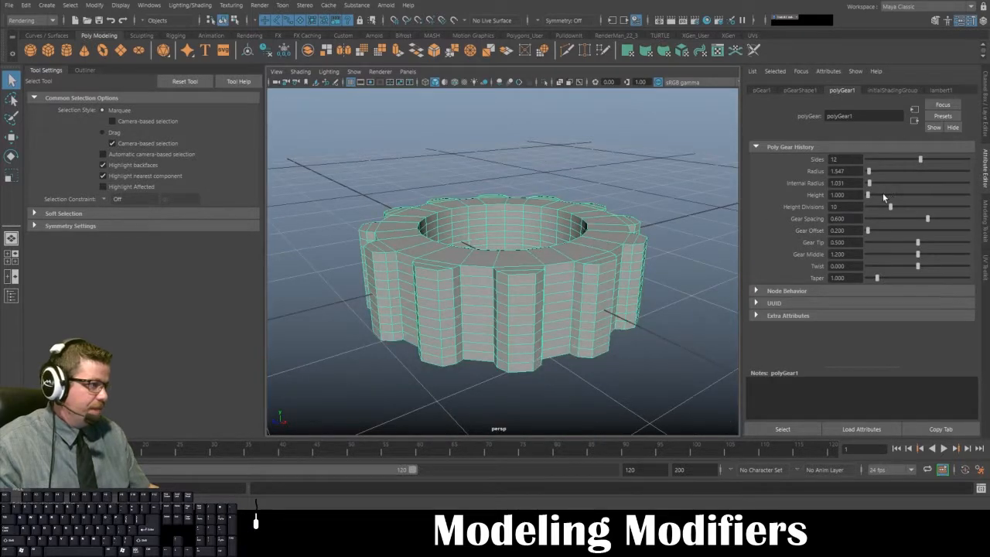
pyautogui.moveTo(869, 197)
pyautogui.mouseDown()
pyautogui.moveTo(886, 196)
pyautogui.moveTo(869, 196)
pyautogui.mouseUp()
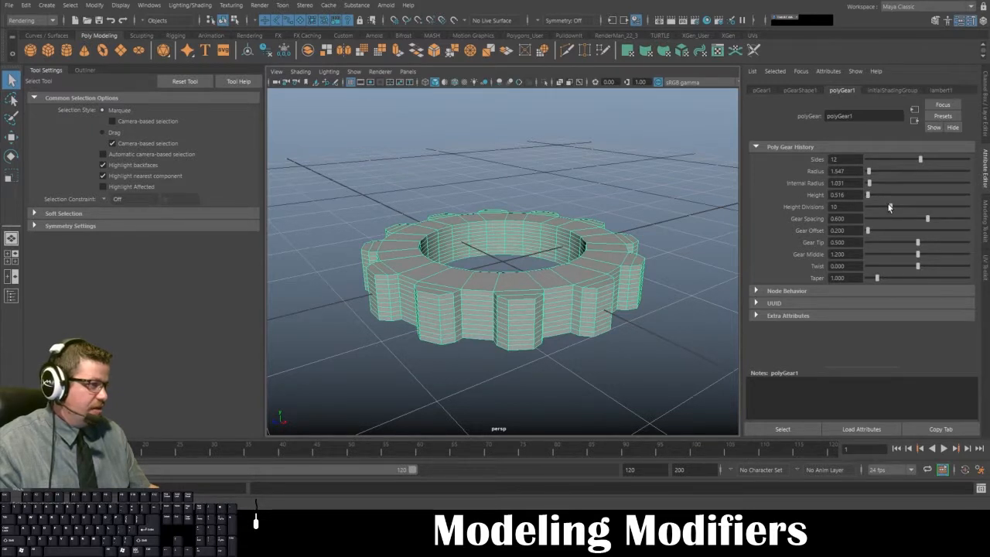
pyautogui.moveTo(890, 206); pyautogui.dragTo(868, 208)
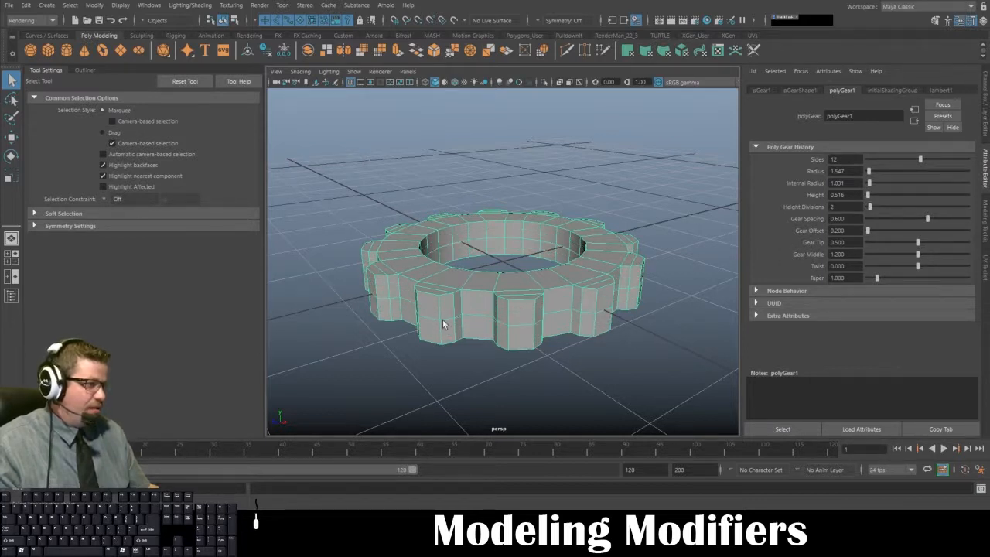
# - Narrow the gear's teeth by setting the gear spacing to 0.454
pyautogui.keyDown('alt'); pyautogui.moveTo(593, 302); pyautogui.dragTo(811, 222); pyautogui.keyUp('alt')
pyautogui.moveTo(621, 275)
pyautogui.keyDown('alt'); pyautogui.mouseDown()
pyautogui.moveTo(648, 248)
pyautogui.moveTo(625, 246)
pyautogui.moveTo(619, 267)
pyautogui.mouseUp(); pyautogui.keyUp('alt')
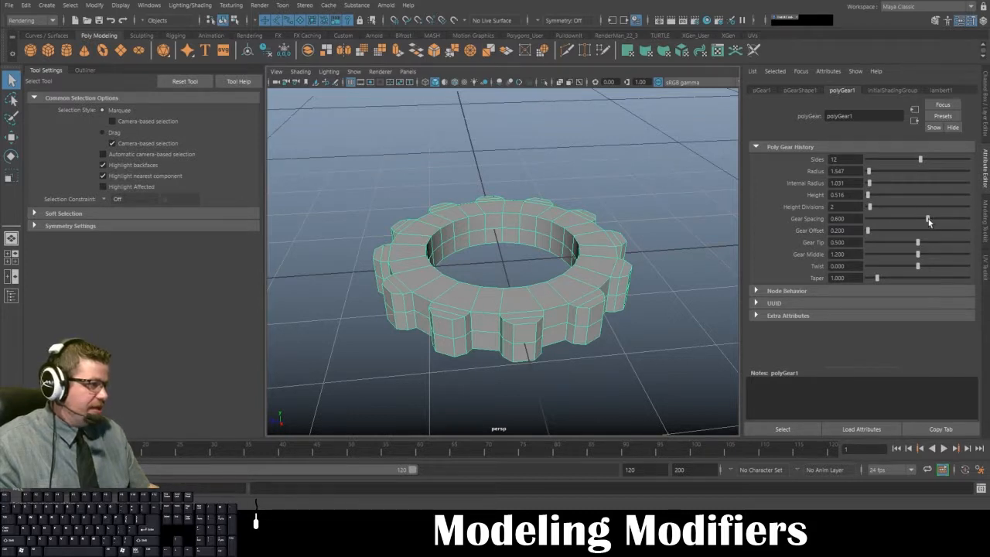
pyautogui.moveTo(929, 219)
pyautogui.mouseDown()
pyautogui.moveTo(886, 222)
pyautogui.moveTo(946, 222)
pyautogui.moveTo(912, 222)
pyautogui.mouseUp()
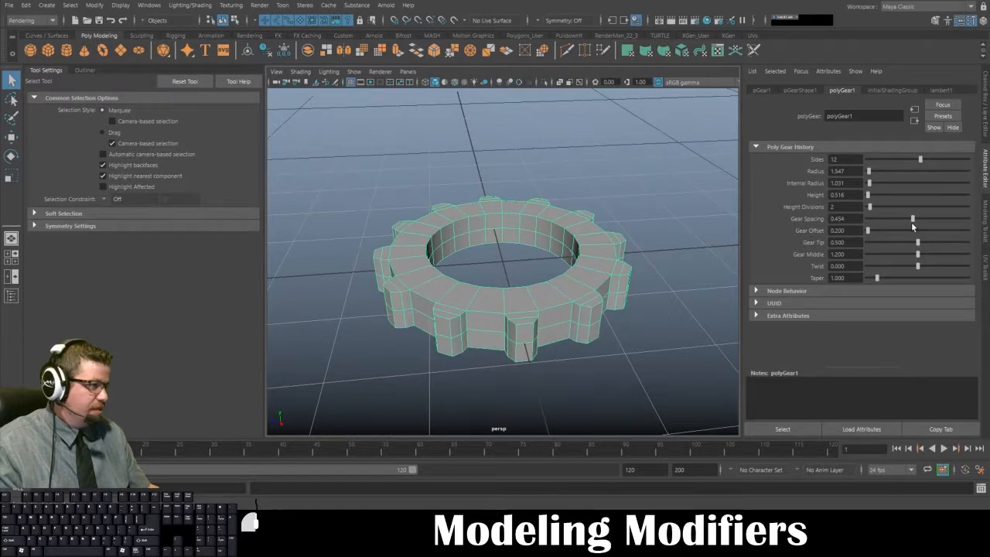
pyautogui.keyDown('alt'); pyautogui.moveTo(489, 228); pyautogui.dragTo(510, 287); pyautogui.keyUp('alt')
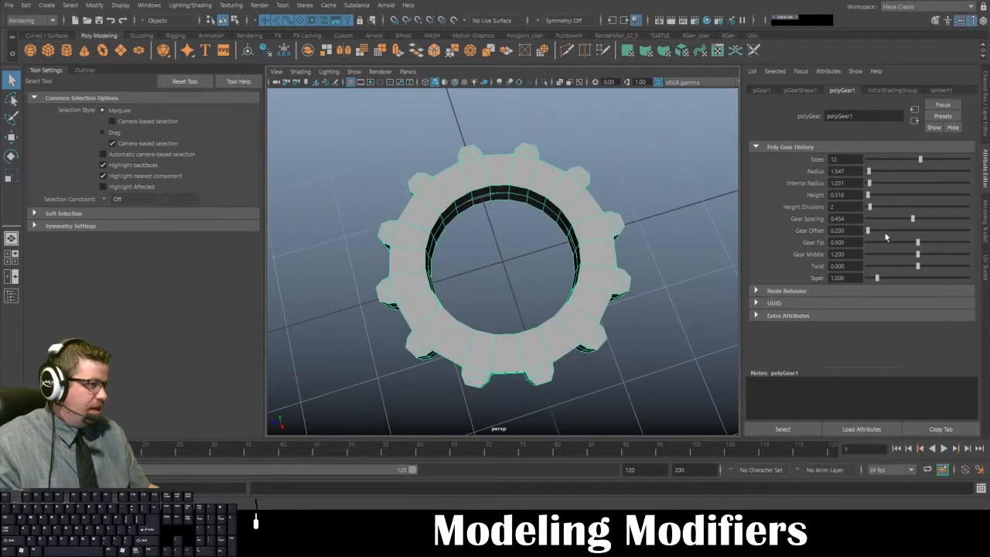
# - Make long pointed teeth with a gear offset of 1.031 and a gear tip of 0.000
pyautogui.moveTo(868, 229); pyautogui.dragTo(873, 231)
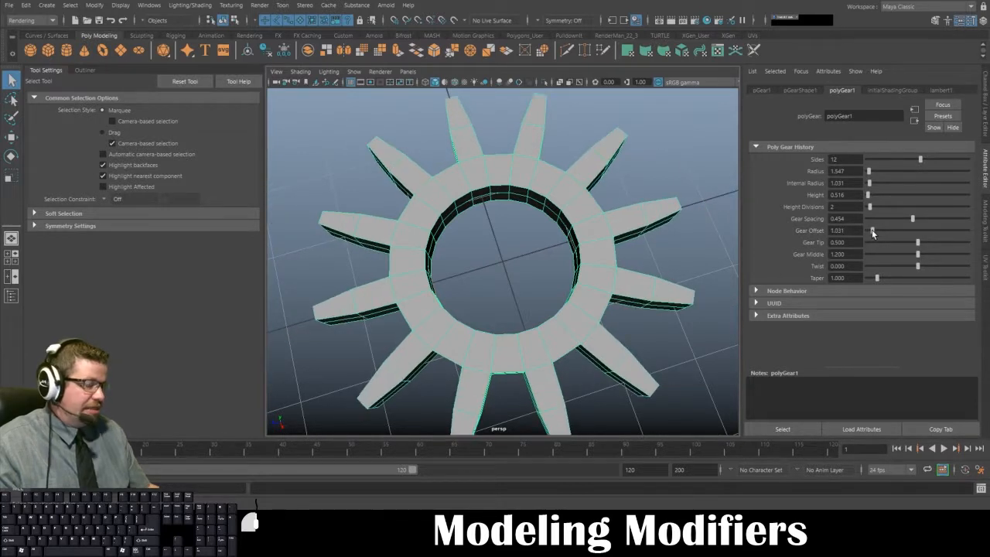
pyautogui.moveTo(596, 245)
pyautogui.keyDown('alt'); pyautogui.mouseDown()
pyautogui.moveTo(577, 225)
pyautogui.moveTo(597, 241)
pyautogui.mouseUp(); pyautogui.keyUp('alt')
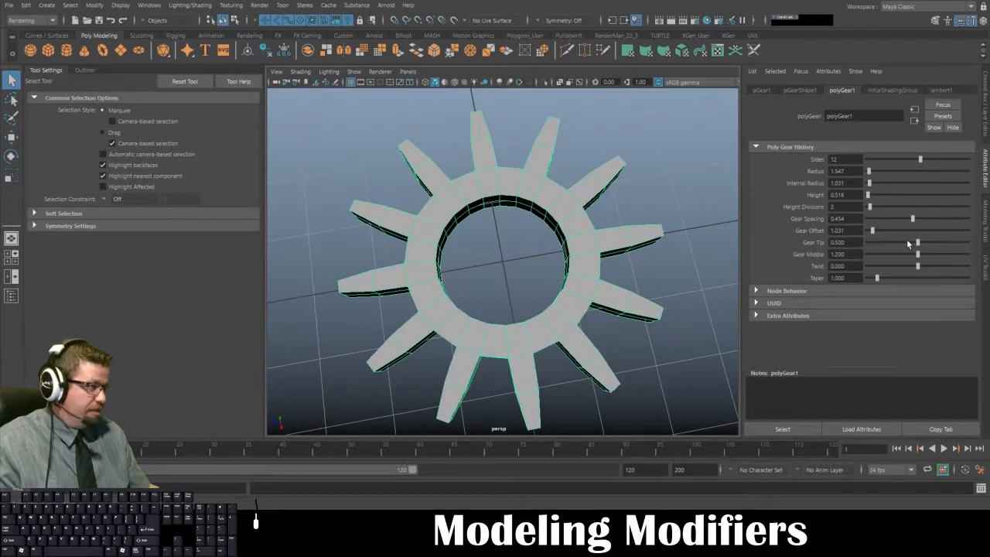
pyautogui.moveTo(918, 245); pyautogui.dragTo(686, 245)
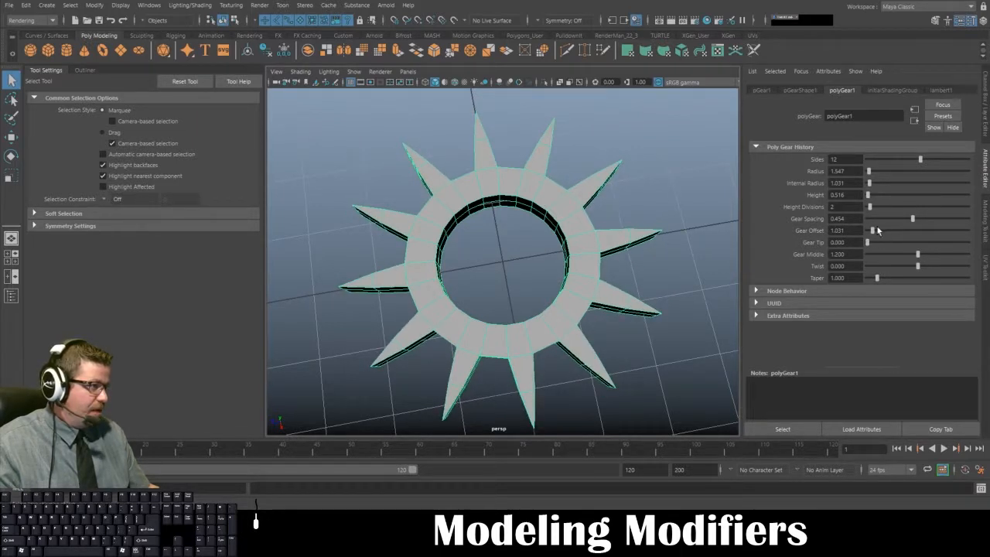
# - Set the gear offset to 1.546, the gear tip to 1.000 and the gear middle to 1.113
pyautogui.moveTo(872, 229); pyautogui.dragTo(975, 245)
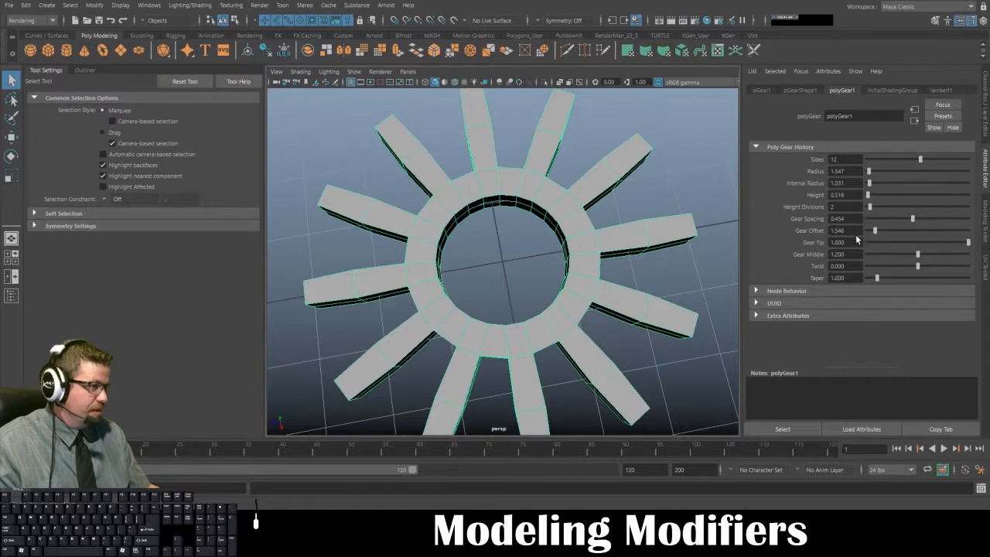
pyautogui.moveTo(921, 259)
pyautogui.mouseDown()
pyautogui.moveTo(940, 255)
pyautogui.moveTo(866, 258)
pyautogui.moveTo(976, 264)
pyautogui.moveTo(914, 264)
pyautogui.mouseUp()
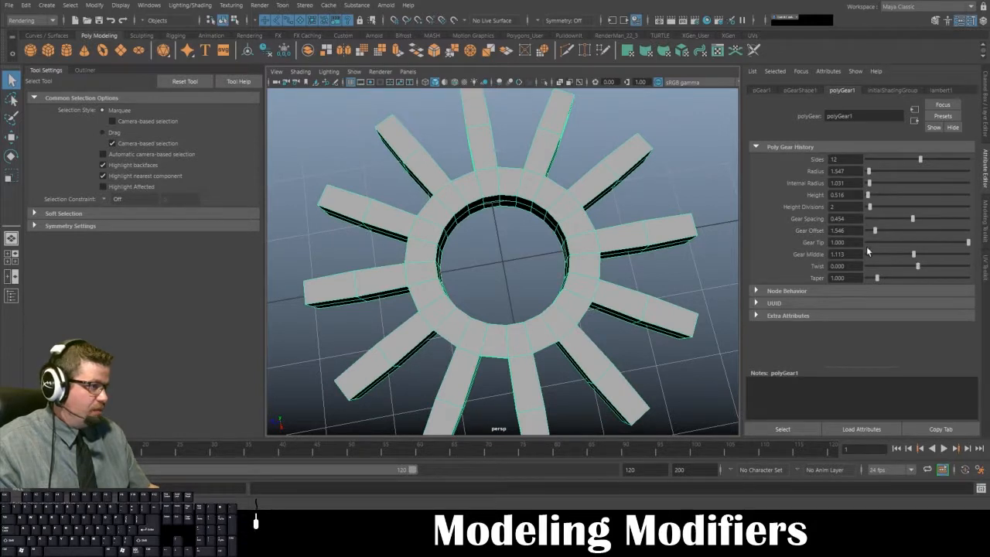
pyautogui.moveTo(855, 254); pyautogui.dragTo(746, 249)
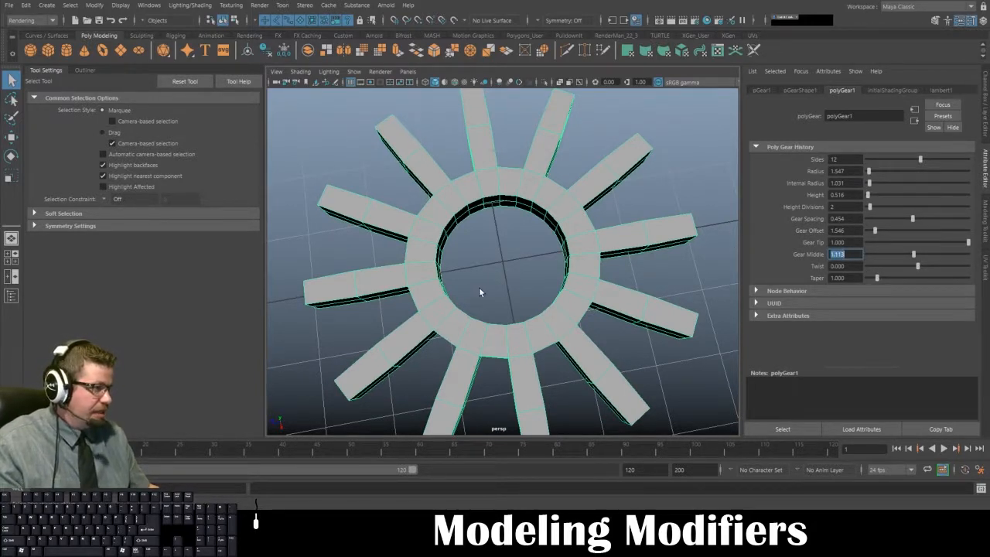
# - Make fewer, shorter teeth with gear spacing 0.557, gear offset 0.515 and 8 sides
pyautogui.keyDown('alt'); pyautogui.moveTo(479, 289); pyautogui.dragTo(445, 293); pyautogui.keyUp('alt')
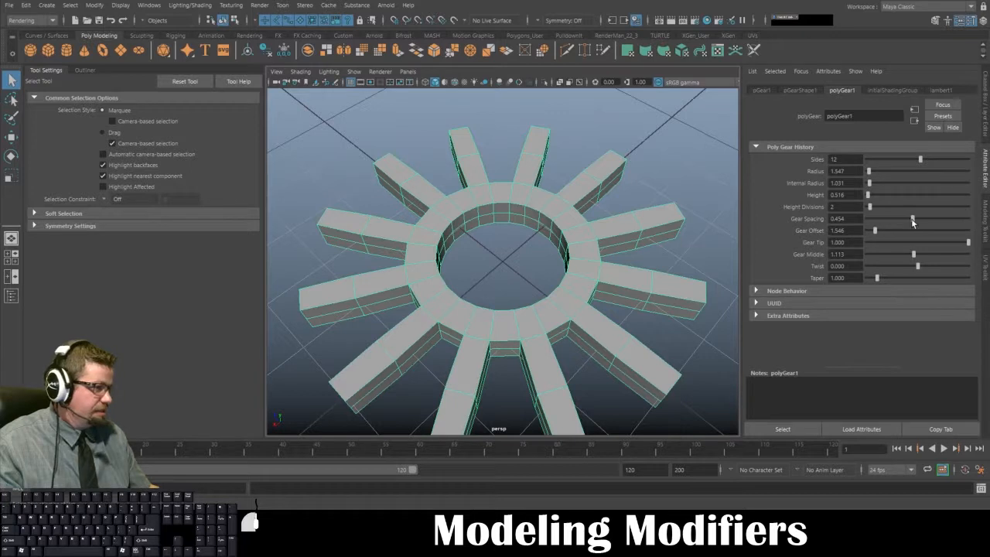
pyautogui.moveTo(912, 222); pyautogui.dragTo(921, 227)
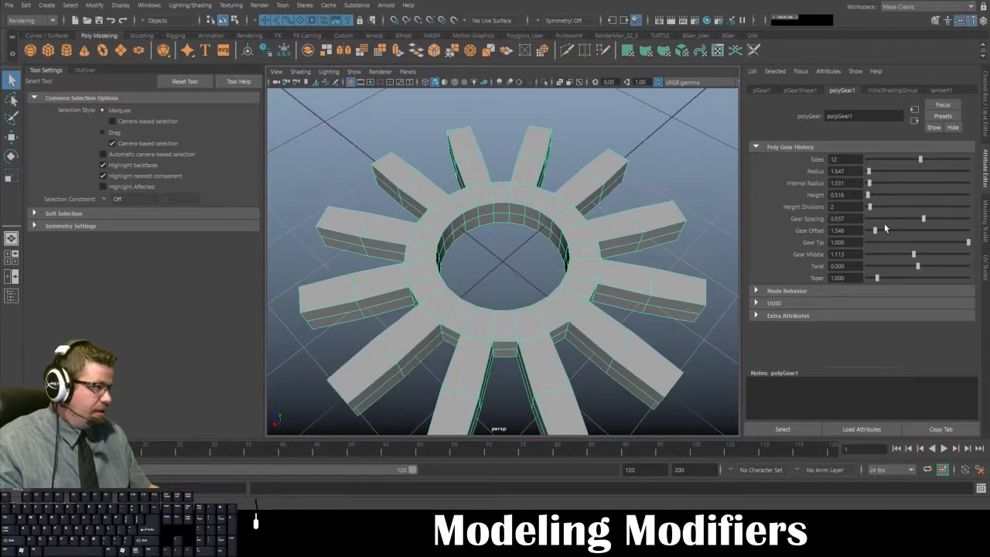
pyautogui.moveTo(875, 231); pyautogui.dragTo(870, 232)
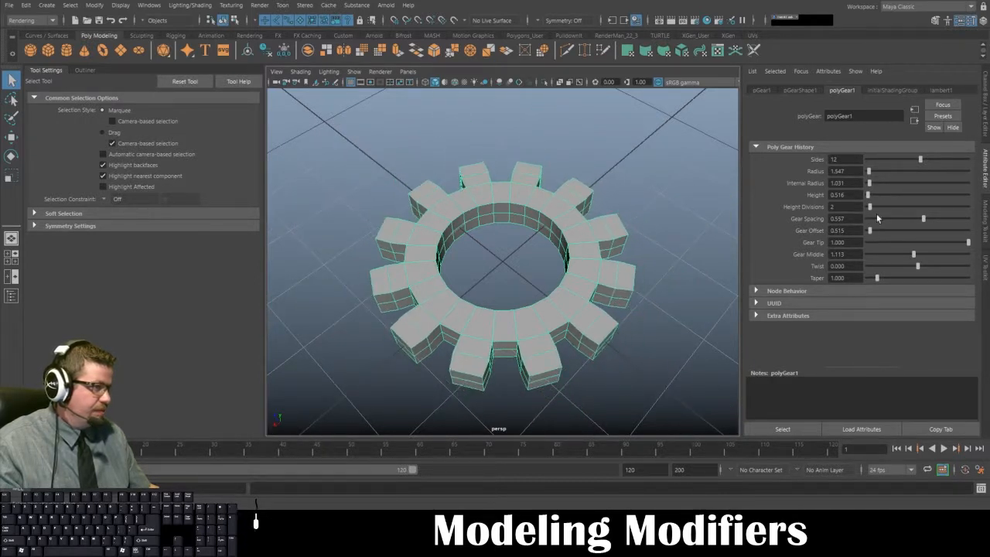
pyautogui.moveTo(921, 161); pyautogui.dragTo(897, 160)
pyautogui.keyDown('alt'); pyautogui.moveTo(730, 199); pyautogui.dragTo(603, 280); pyautogui.keyUp('alt')
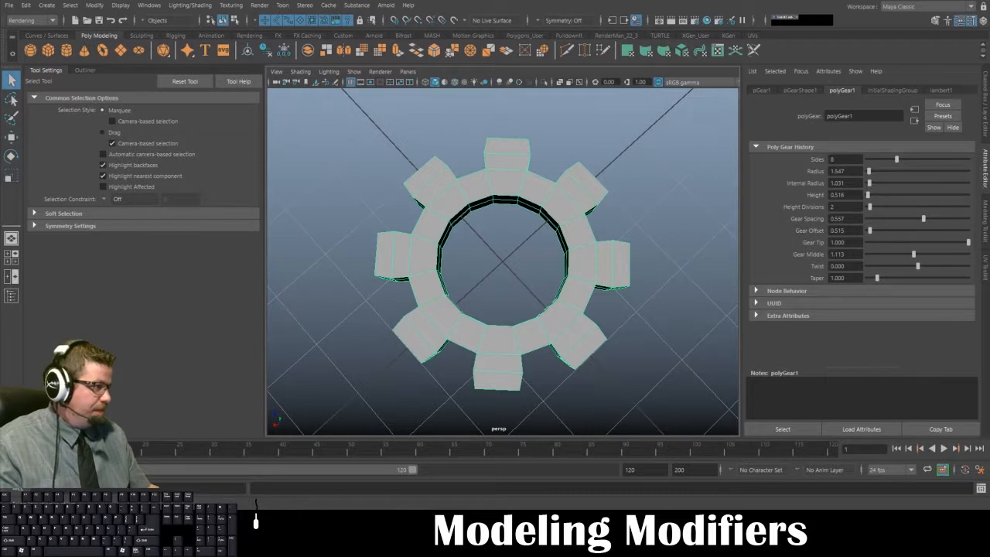
# - Set the gear's height to 3.609 with 7 height divisions, and twist it by 60
pyautogui.moveTo(917, 266)
pyautogui.mouseDown()
pyautogui.moveTo(878, 269)
pyautogui.moveTo(926, 267)
pyautogui.mouseUp()
pyautogui.keyDown('alt'); pyautogui.moveTo(588, 248); pyautogui.dragTo(719, 224); pyautogui.keyUp('alt')
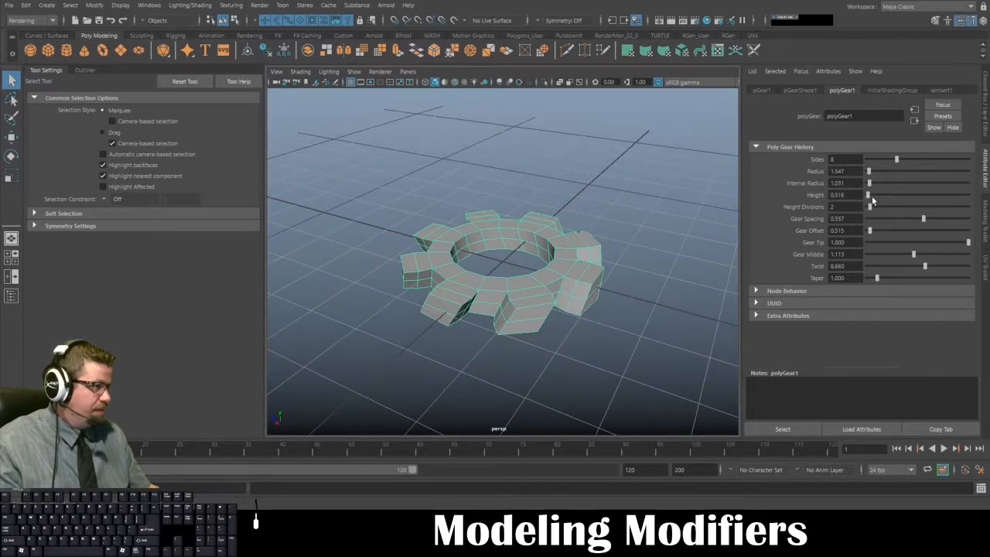
pyautogui.moveTo(871, 199)
pyautogui.mouseDown()
pyautogui.moveTo(884, 208)
pyautogui.moveTo(872, 199)
pyautogui.mouseUp()
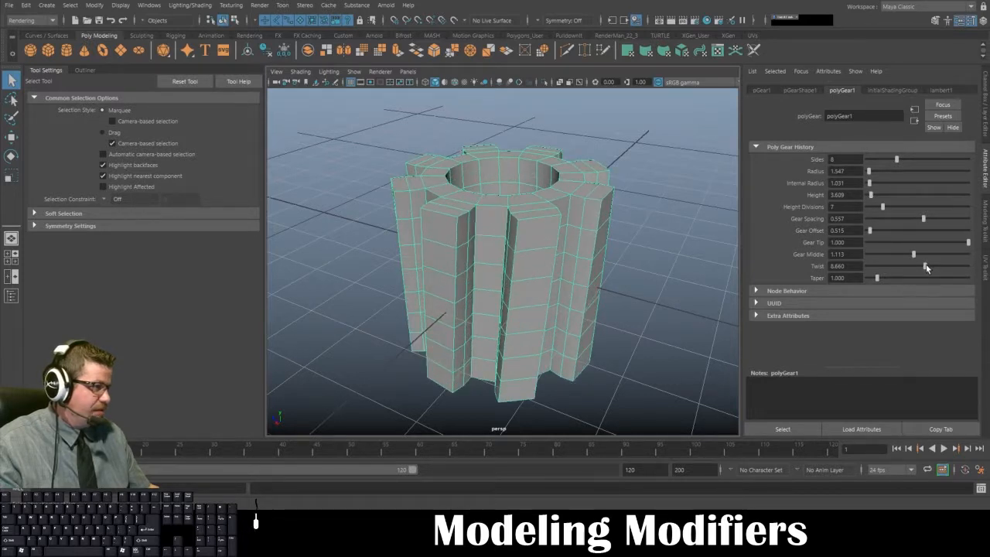
pyautogui.moveTo(926, 265); pyautogui.dragTo(981, 267)
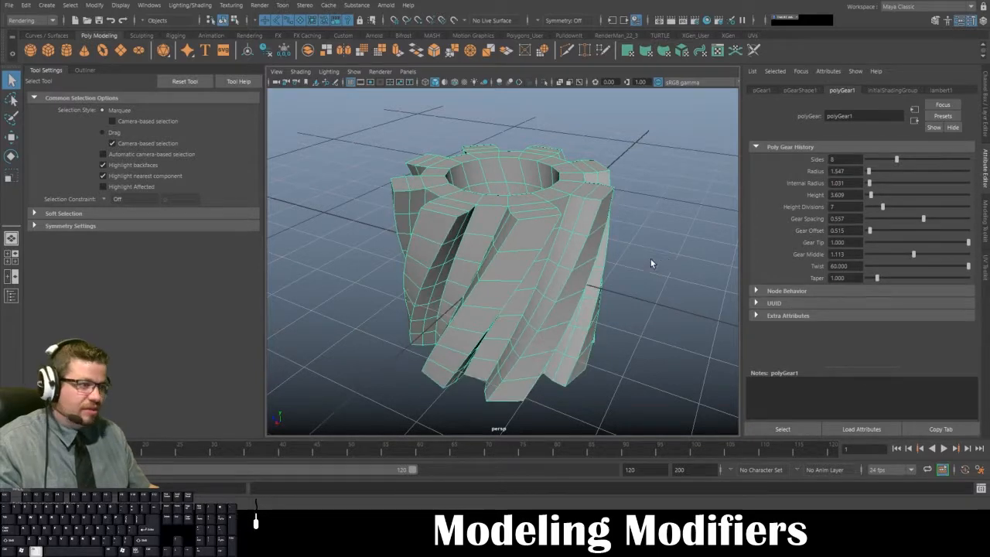
# - Set the twisted gear's taper to 2.733 and inspect the shape from above and from the side
pyautogui.keyDown('alt'); pyautogui.moveTo(652, 261); pyautogui.dragTo(686, 249); pyautogui.keyUp('alt')
pyautogui.keyDown('alt'); pyautogui.moveTo(755, 246); pyautogui.dragTo(645, 268); pyautogui.keyUp('alt')
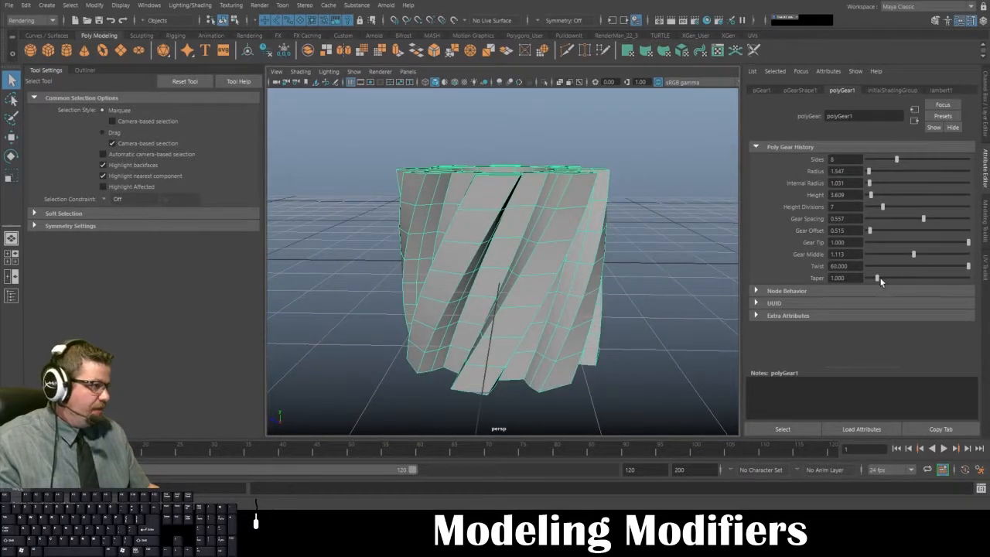
pyautogui.moveTo(880, 280); pyautogui.dragTo(896, 281)
pyautogui.keyDown('alt'); pyautogui.moveTo(594, 269); pyautogui.dragTo(545, 258, button='right'); pyautogui.keyUp('alt')
pyautogui.keyDown('alt'); pyautogui.moveTo(545, 258); pyautogui.dragTo(545, 277); pyautogui.keyUp('alt')
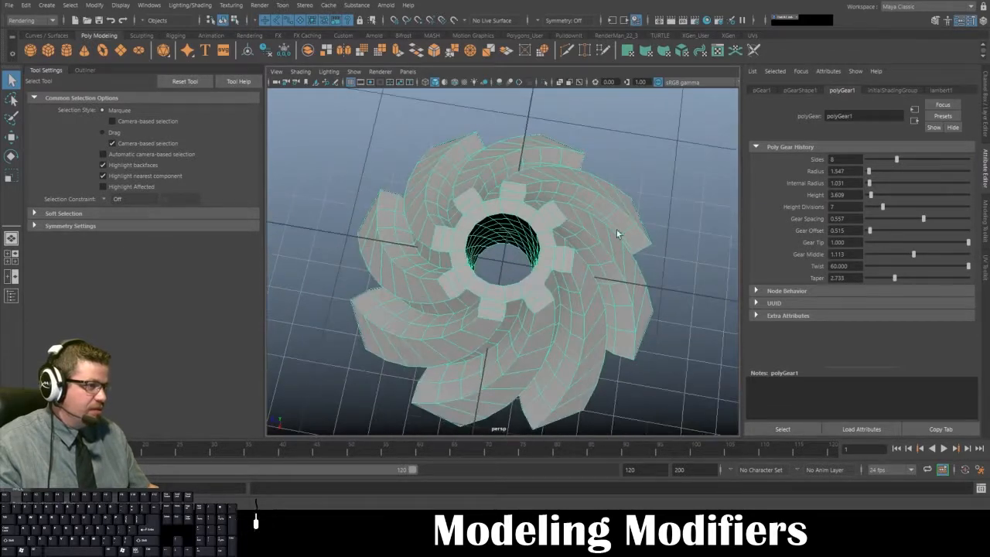
pyautogui.click(655, 265)
pyautogui.keyDown('alt'); pyautogui.moveTo(654, 266); pyautogui.dragTo(567, 181); pyautogui.keyUp('alt')
pyautogui.click(548, 249)
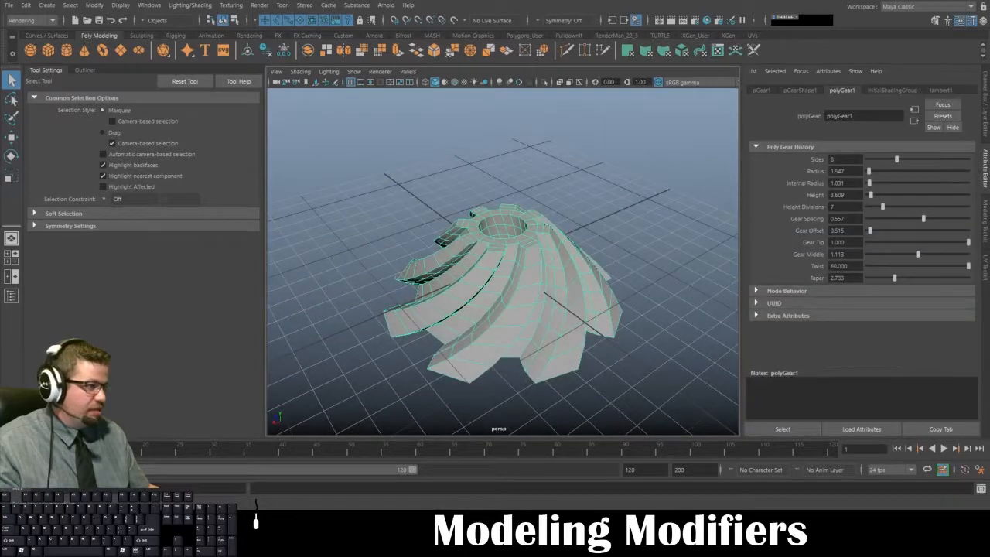
# - Try a larger Gear Middle value on the twisted gear, then set Gear Middle to 1
pyautogui.moveTo(917, 258); pyautogui.dragTo(940, 256)
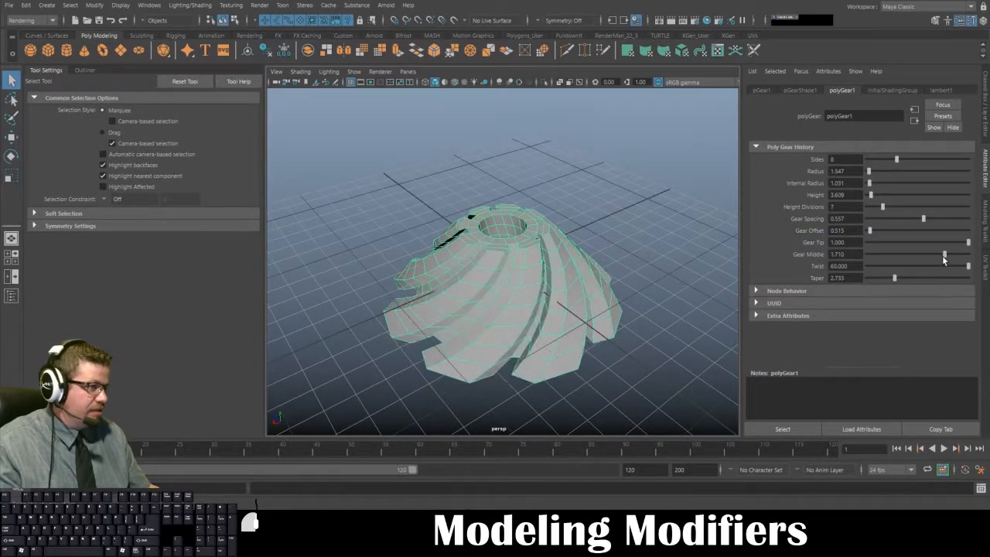
pyautogui.keyDown('alt'); pyautogui.moveTo(624, 270); pyautogui.dragTo(692, 268); pyautogui.keyUp('alt')
pyautogui.moveTo(854, 254); pyautogui.dragTo(771, 254)
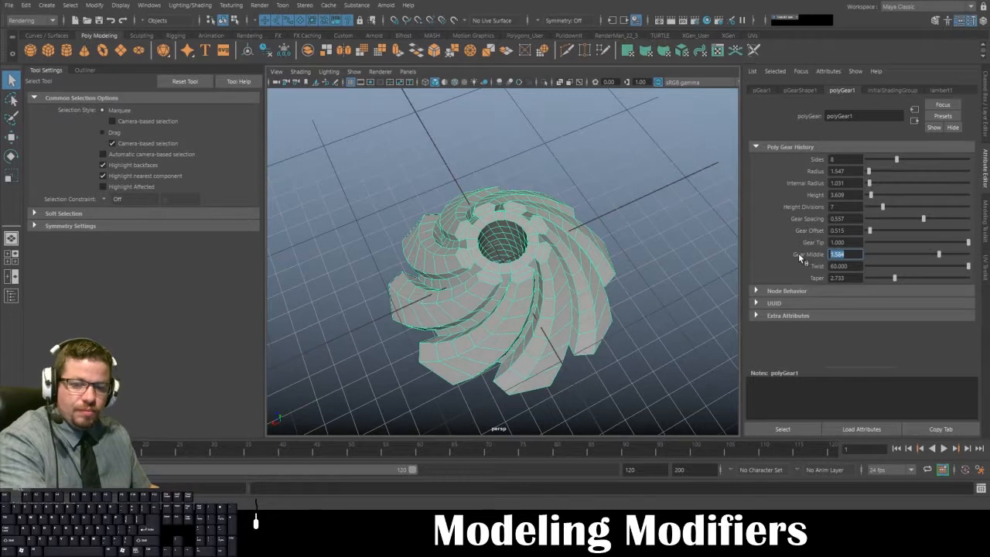
pyautogui.write('1')
pyautogui.press('Return')
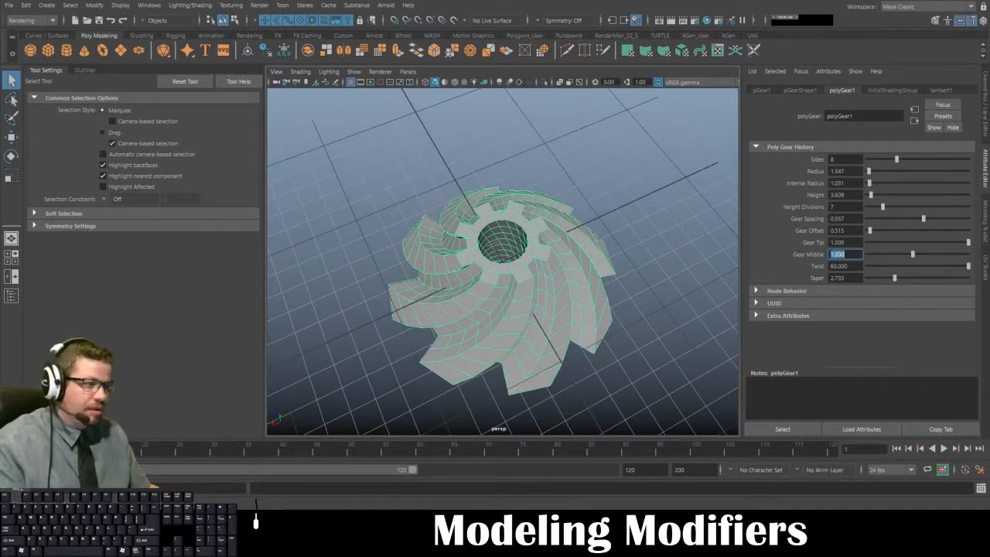
pyautogui.keyDown('alt'); pyautogui.moveTo(625, 287); pyautogui.dragTo(634, 297); pyautogui.keyUp('alt')
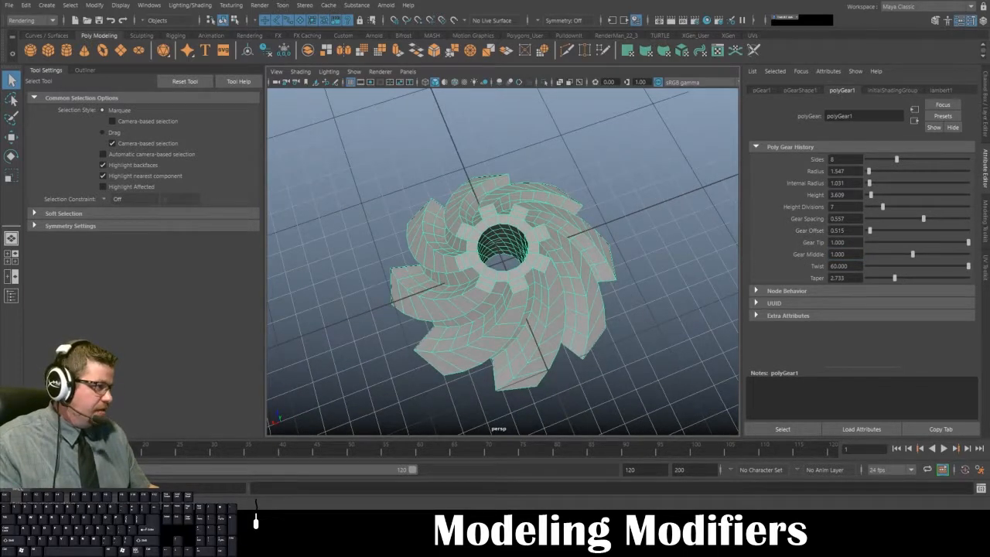
# - Straighten the gear by setting its Twist to 0 and its Taper to 1
pyautogui.moveTo(839, 266); pyautogui.dragTo(793, 267)
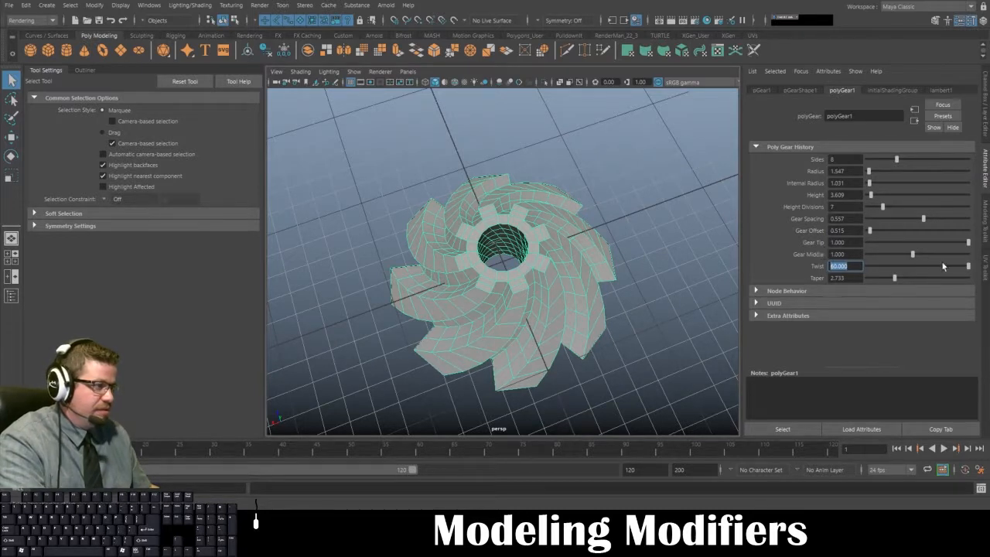
pyautogui.write('0')
pyautogui.press('Return')
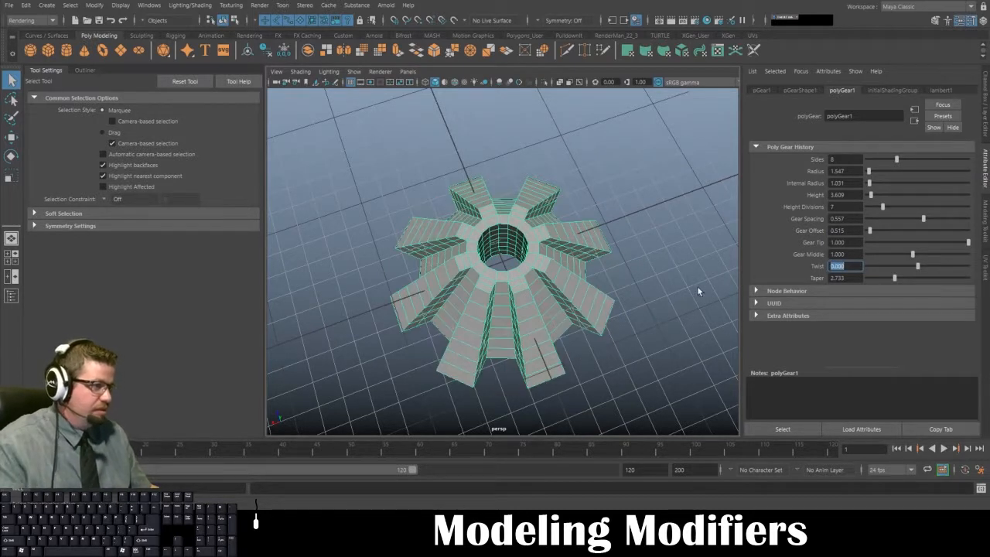
pyautogui.moveTo(841, 278); pyautogui.dragTo(769, 273)
pyautogui.write('0')
pyautogui.press('Return')
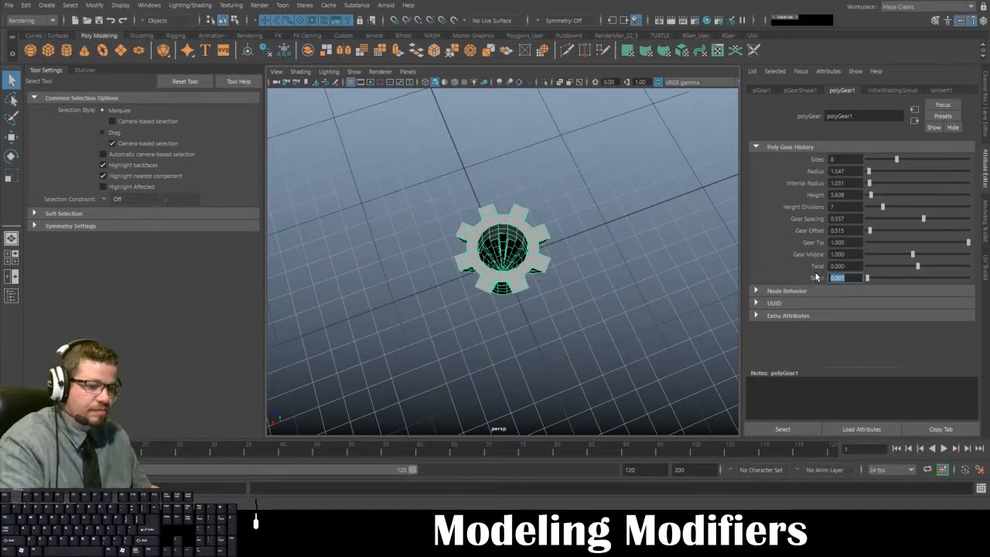
pyautogui.write('1')
pyautogui.press('Return')
pyautogui.click(590, 278)
pyautogui.keyDown('alt'); pyautogui.moveTo(530, 281); pyautogui.dragTo(564, 241); pyautogui.keyUp('alt')
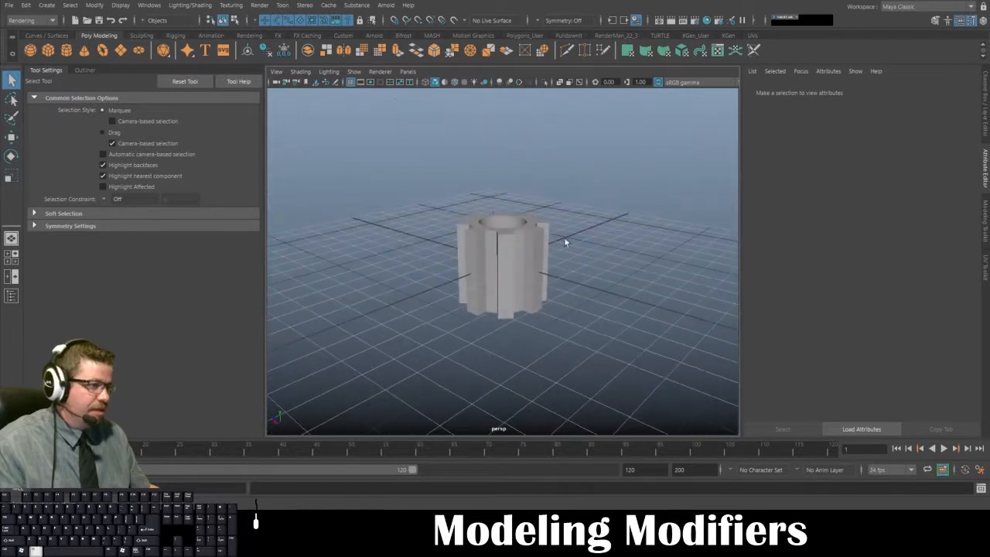
# - Flatten the gear by setting its height to 1.032 with 2 height divisions
pyautogui.click(480, 246)
pyautogui.keyDown('alt'); pyautogui.moveTo(480, 246); pyautogui.dragTo(601, 204); pyautogui.keyUp('alt')
pyautogui.press('r')
pyautogui.moveTo(871, 198); pyautogui.dragTo(870, 212)
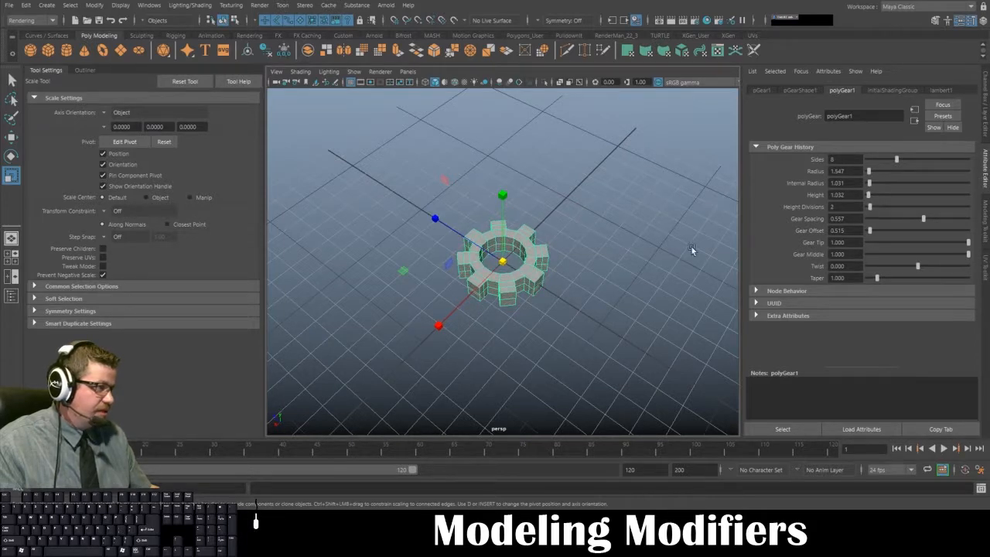
# - Examine the flattened gear's teeth and centre hole from above, from the sides and close up
pyautogui.keyDown('alt'); pyautogui.moveTo(571, 306); pyautogui.dragTo(565, 265); pyautogui.keyUp('alt')
pyautogui.click(565, 265)
pyautogui.keyDown('alt'); pyautogui.moveTo(507, 280); pyautogui.dragTo(470, 314); pyautogui.keyUp('alt')
pyautogui.click(522, 297)
pyautogui.keyDown('alt'); pyautogui.moveTo(561, 324); pyautogui.dragTo(586, 297); pyautogui.keyUp('alt')
pyautogui.keyDown('alt'); pyautogui.moveTo(586, 297); pyautogui.dragTo(613, 306, button='right'); pyautogui.keyUp('alt')
pyautogui.keyDown('alt'); pyautogui.moveTo(612, 305); pyautogui.dragTo(440, 272); pyautogui.keyUp('alt')
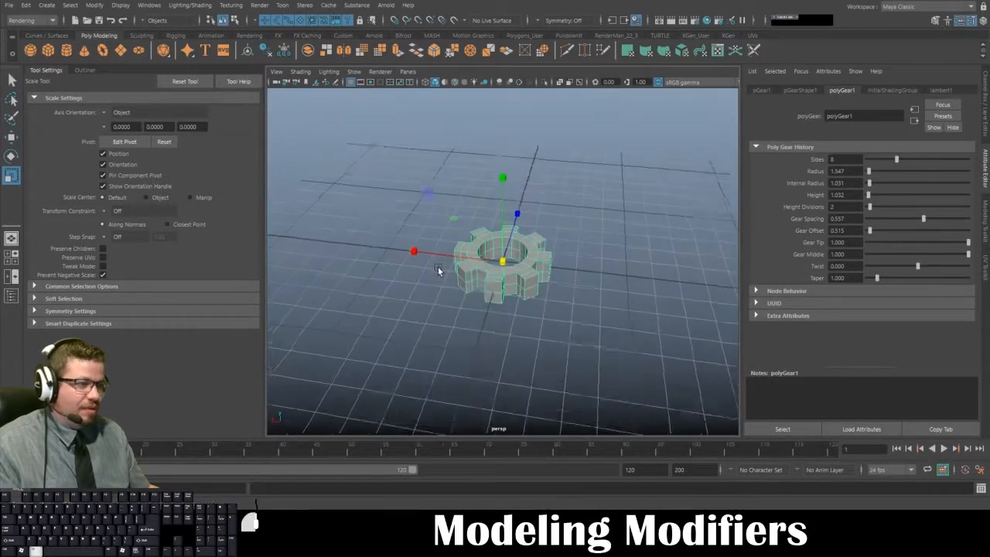
pyautogui.keyDown('alt'); pyautogui.moveTo(440, 273); pyautogui.dragTo(524, 313, button='right'); pyautogui.keyUp('alt')
pyautogui.keyDown('alt'); pyautogui.moveTo(523, 313); pyautogui.dragTo(532, 334); pyautogui.keyUp('alt')
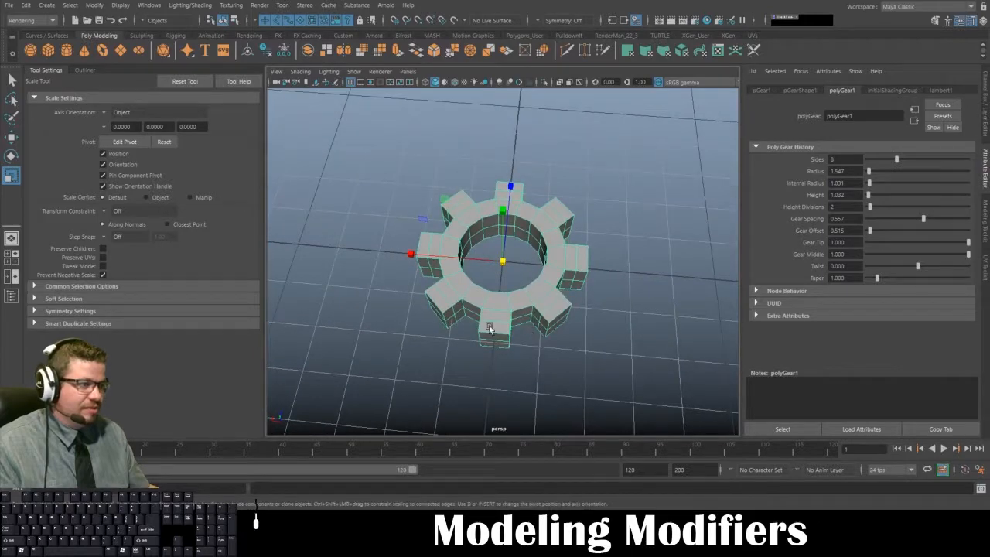
pyautogui.keyDown('alt'); pyautogui.moveTo(489, 329); pyautogui.dragTo(451, 280, button='right'); pyautogui.keyUp('alt')
pyautogui.moveTo(451, 280)
pyautogui.keyDown('alt'); pyautogui.mouseDown()
pyautogui.moveTo(451, 316)
pyautogui.moveTo(441, 292)
pyautogui.mouseUp(); pyautogui.keyUp('alt')
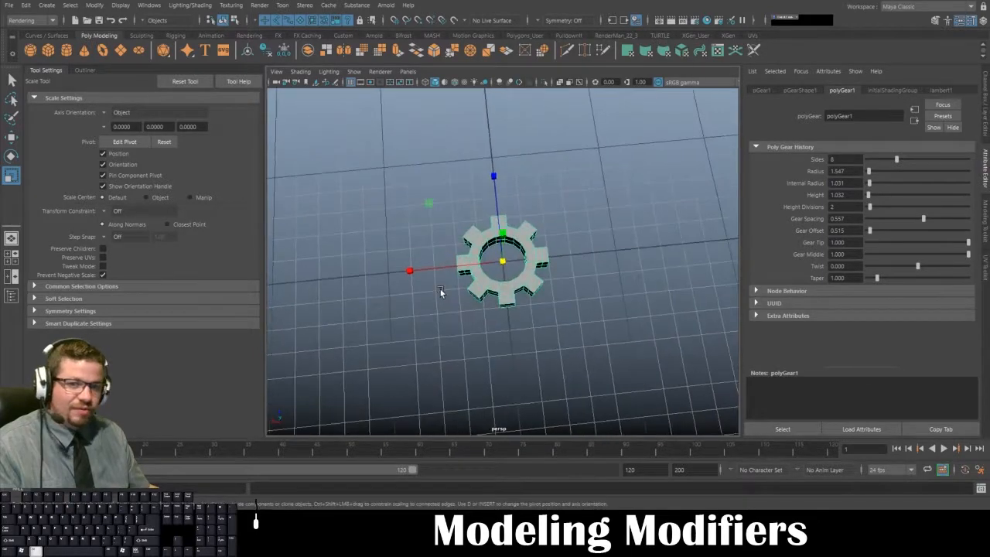
pyautogui.click(591, 312)
pyautogui.keyDown('alt'); pyautogui.moveTo(591, 312); pyautogui.dragTo(465, 236); pyautogui.keyUp('alt')
pyautogui.click(533, 276)
pyautogui.keyDown('alt'); pyautogui.moveTo(533, 276); pyautogui.dragTo(467, 275); pyautogui.keyUp('alt')
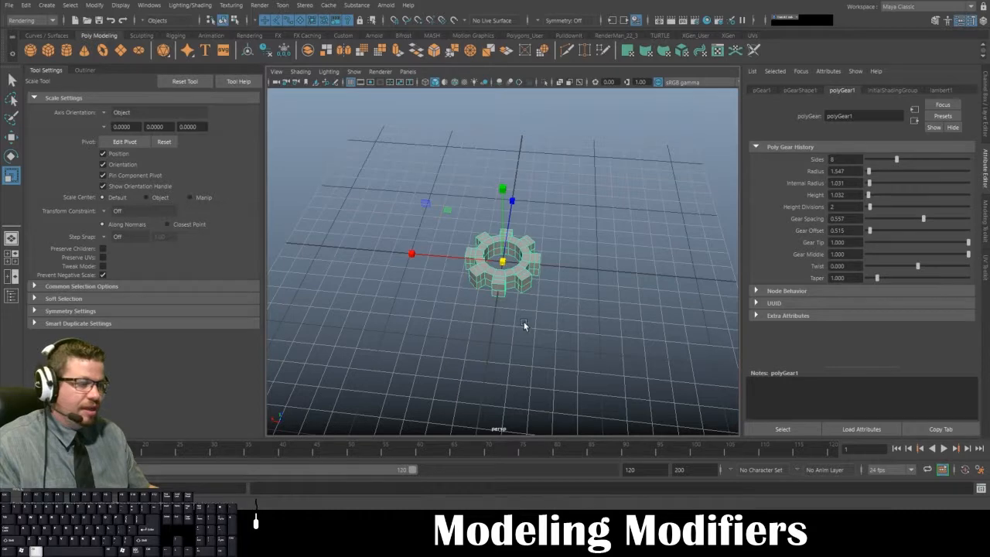
pyautogui.keyDown('alt'); pyautogui.moveTo(524, 322); pyautogui.dragTo(511, 273); pyautogui.keyUp('alt')
# - Move the gear along the X axis from the origin to near the edge of the grid and deselect it
pyautogui.click(554, 196)
pyautogui.click(511, 272)
pyautogui.press('w')
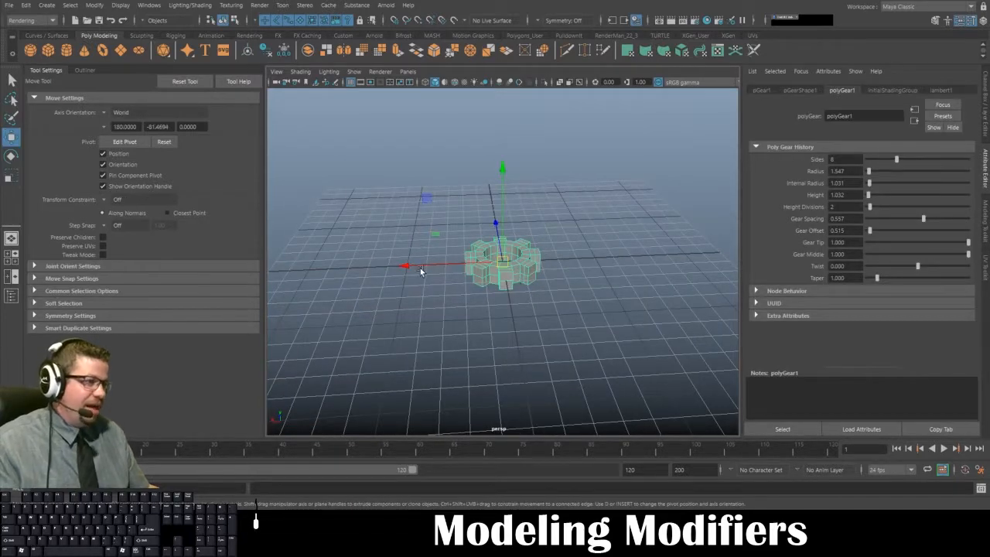
pyautogui.moveTo(421, 271); pyautogui.dragTo(254, 268)
pyautogui.keyDown('alt'); pyautogui.moveTo(472, 284); pyautogui.dragTo(535, 293); pyautogui.keyUp('alt')
pyautogui.click(532, 284)
# - Switch the menu set from Rendering to Modeling, leaving the gear deselected
pyautogui.keyDown('alt'); pyautogui.moveTo(518, 249); pyautogui.dragTo(438, 253); pyautogui.keyUp('alt')
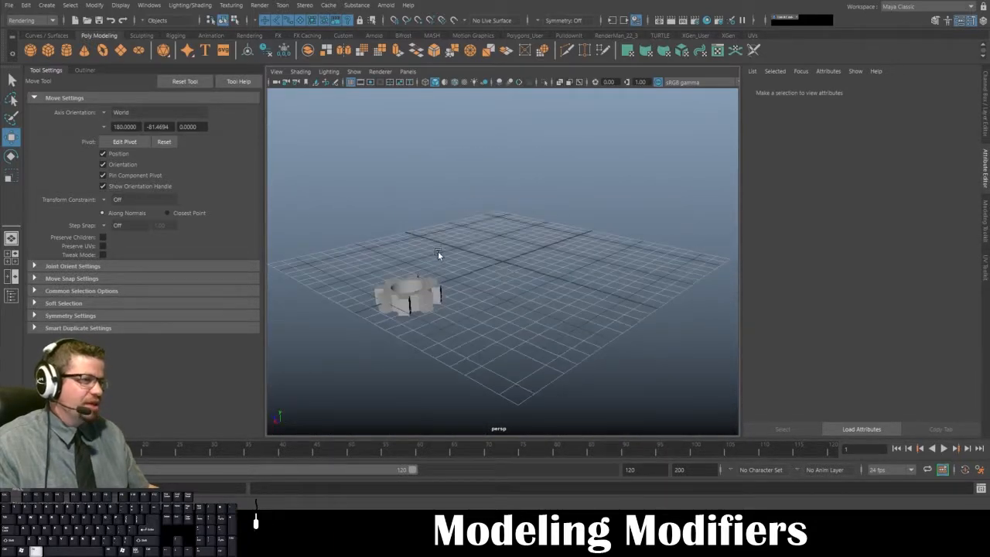
pyautogui.keyDown('alt'); pyautogui.moveTo(494, 203); pyautogui.dragTo(429, 189); pyautogui.keyUp('alt')
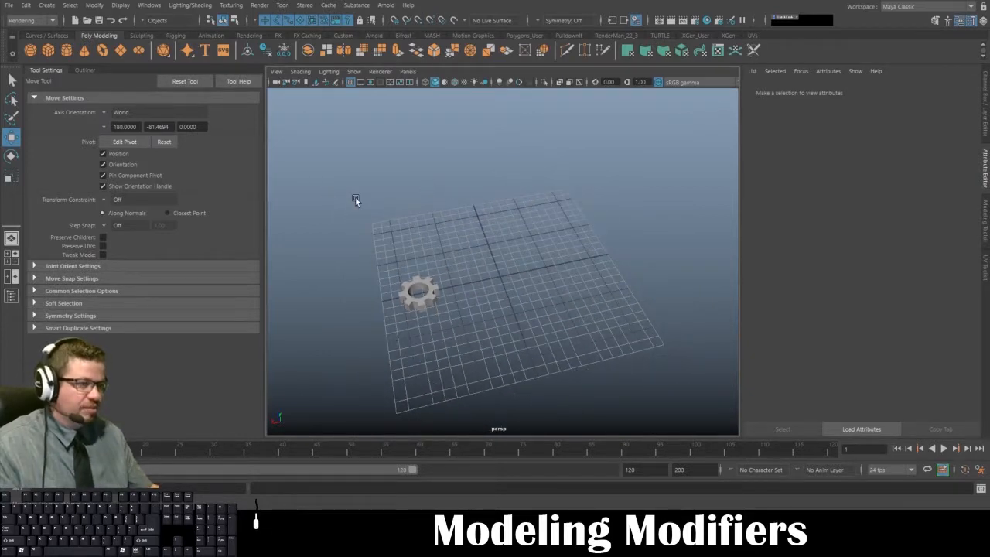
pyautogui.keyDown('alt'); pyautogui.moveTo(382, 230); pyautogui.dragTo(452, 309); pyautogui.keyUp('alt')
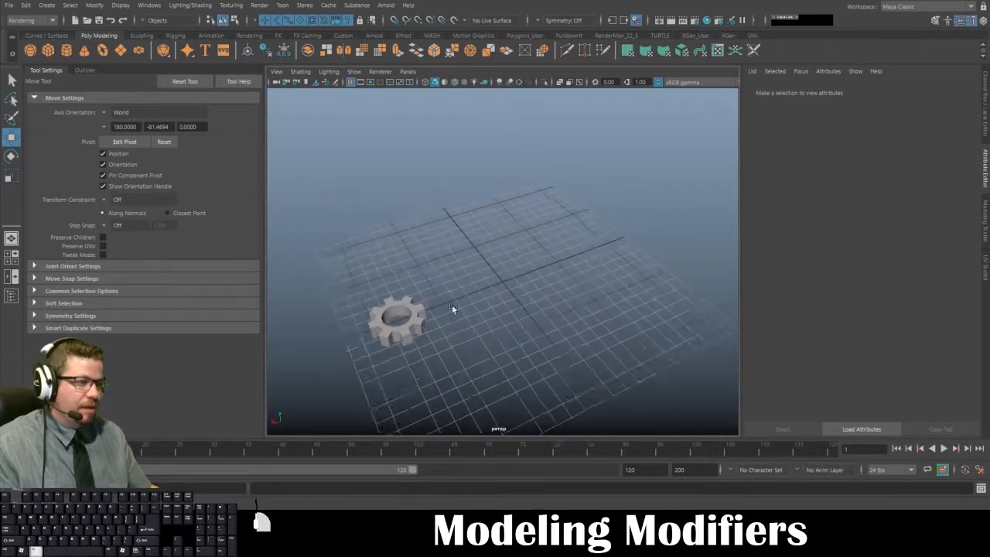
pyautogui.keyDown('alt'); pyautogui.moveTo(451, 306); pyautogui.dragTo(463, 311, button='right'); pyautogui.keyUp('alt')
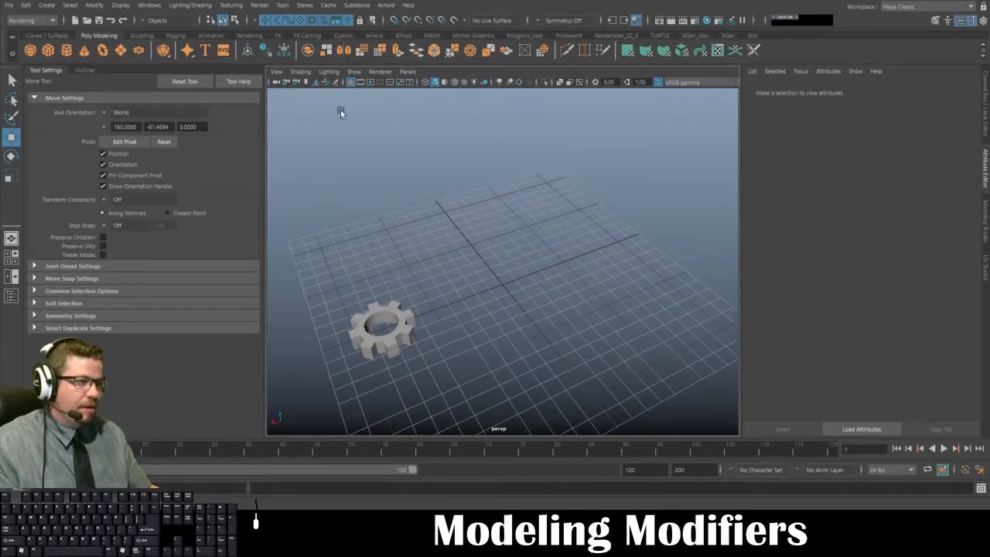
pyautogui.click(35, 20)
pyautogui.click(37, 31)
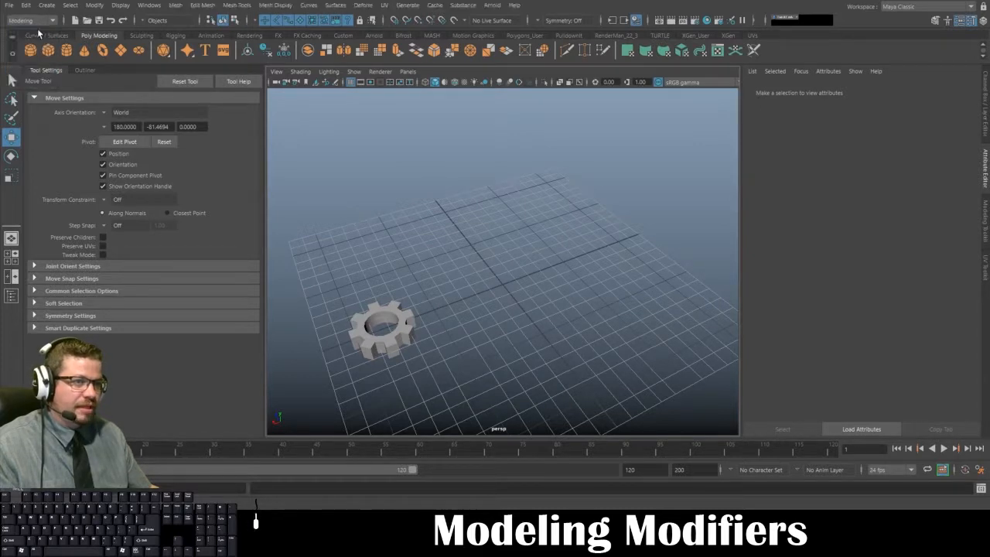
pyautogui.click(406, 324)
pyautogui.click(483, 342)
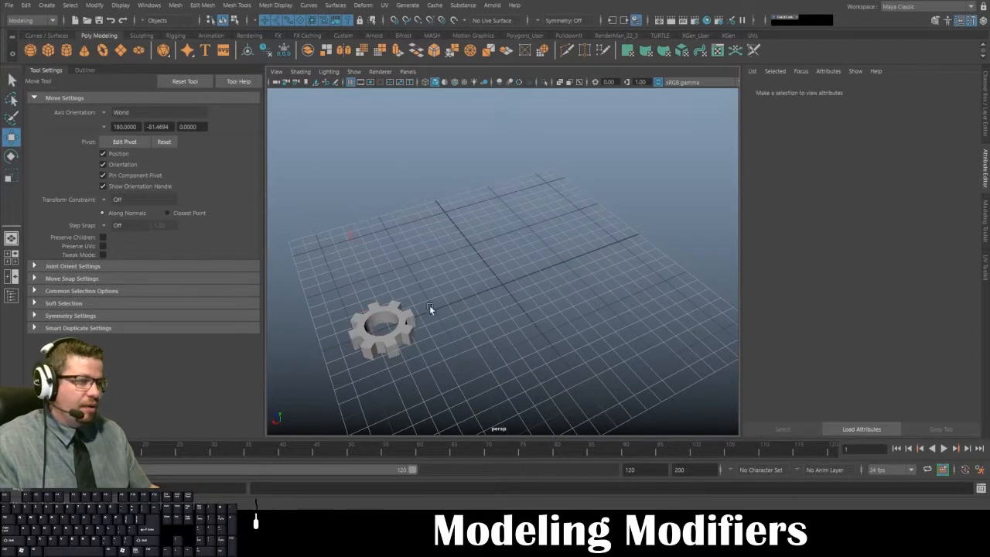
# - Create a polygon cylinder at the origin and scale it into a rod with Y scale about 8.151 and X and Z scale about 0.682
pyautogui.keyDown('alt'); pyautogui.moveTo(430, 306); pyautogui.dragTo(401, 261); pyautogui.keyUp('alt')
pyautogui.keyDown('alt'); pyautogui.moveTo(401, 262); pyautogui.dragTo(503, 313, button='right'); pyautogui.keyUp('alt')
pyautogui.keyDown('alt'); pyautogui.moveTo(503, 313); pyautogui.dragTo(512, 284, button='middle'); pyautogui.keyUp('alt')
pyautogui.scroll(3, 415, 284)
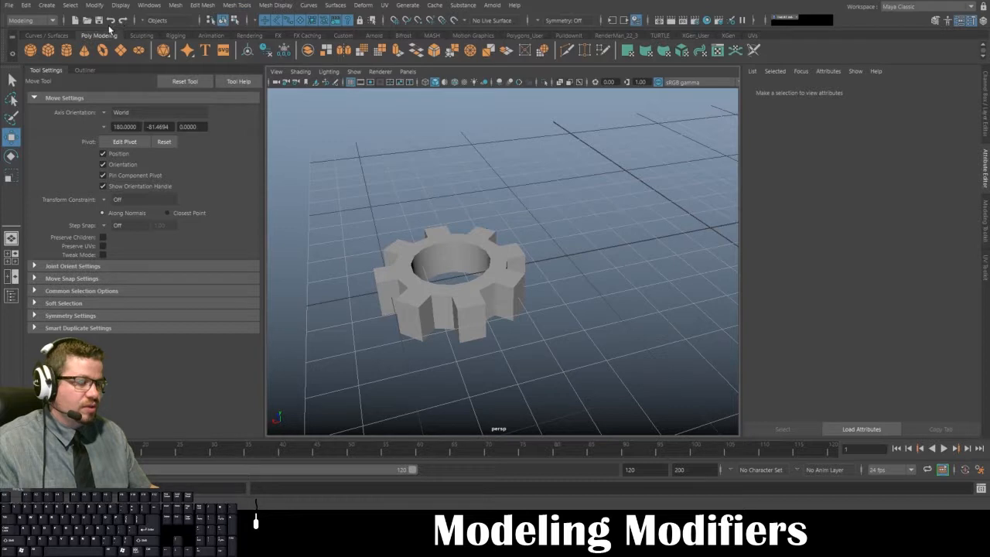
pyautogui.scroll(-5, 556, 264)
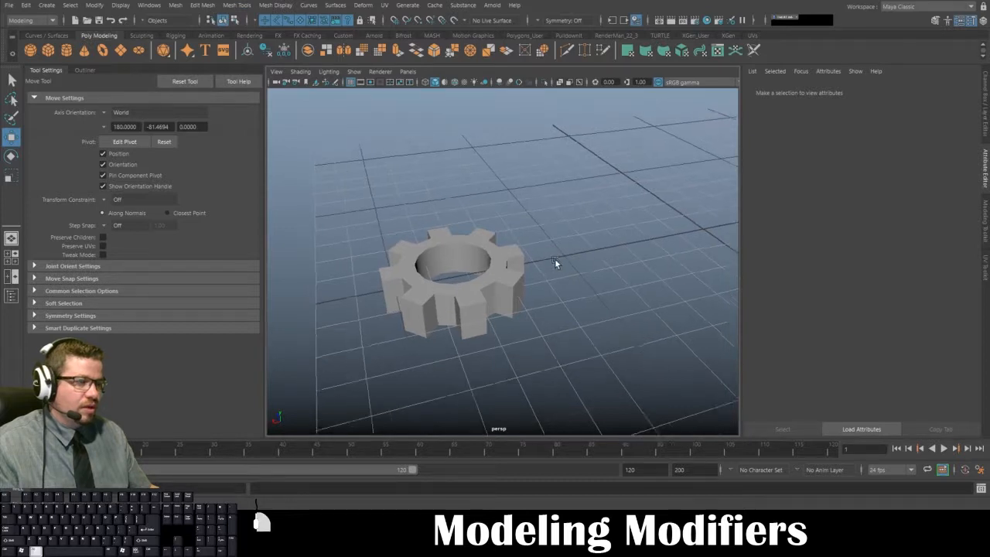
pyautogui.click(67, 51)
pyautogui.keyDown('alt'); pyautogui.moveTo(498, 271); pyautogui.dragTo(611, 224); pyautogui.keyUp('alt')
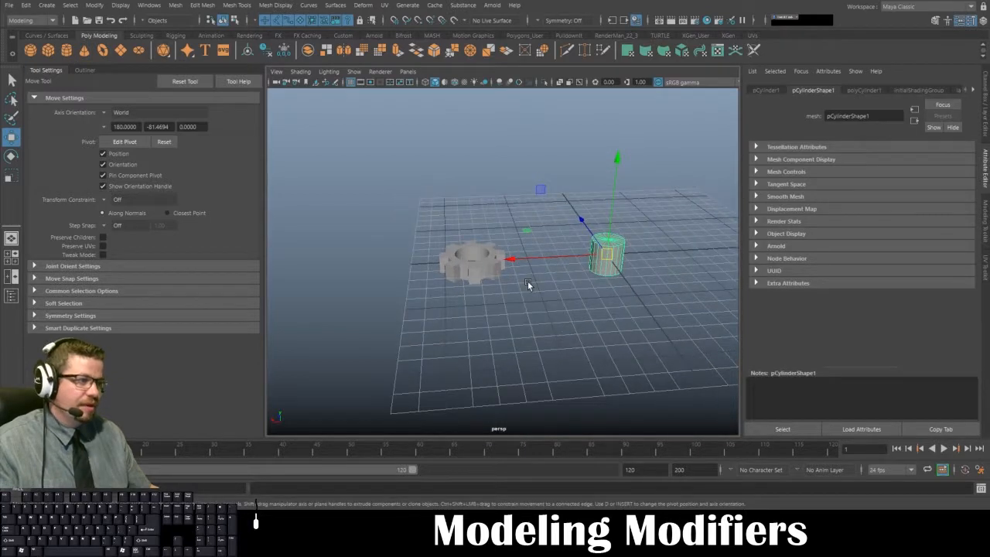
pyautogui.press('r')
pyautogui.moveTo(616, 161)
pyautogui.mouseDown()
pyautogui.moveTo(619, 93)
pyautogui.moveTo(617, 163)
pyautogui.mouseUp()
pyautogui.moveTo(611, 261); pyautogui.dragTo(548, 234)
# - Lay the cylinder horizontally by setting its Z rotation to exactly 90 degrees
pyautogui.press('e')
pyautogui.moveTo(569, 177); pyautogui.dragTo(684, 249)
pyautogui.click(981, 94)
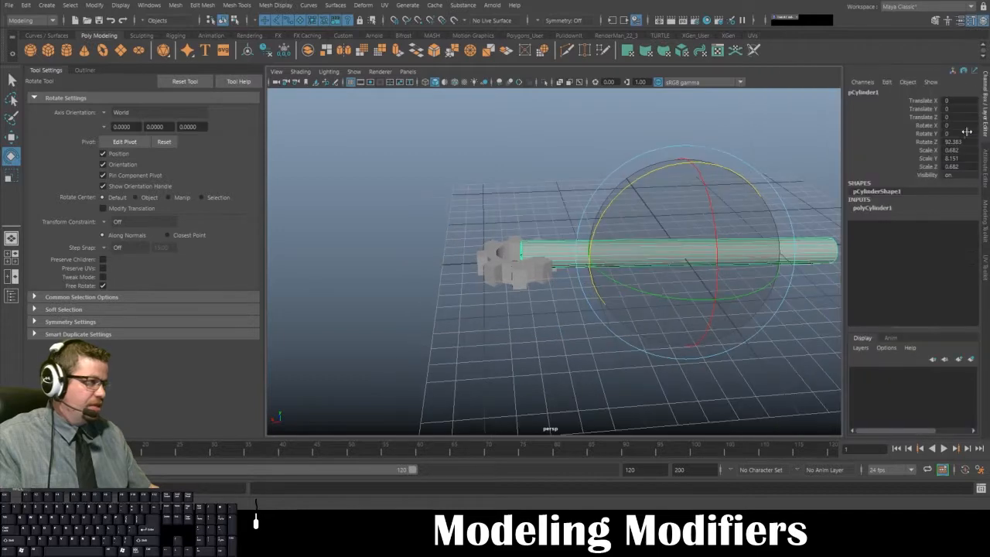
pyautogui.doubleClick(959, 141)
pyautogui.write('90')
pyautogui.press('Return')
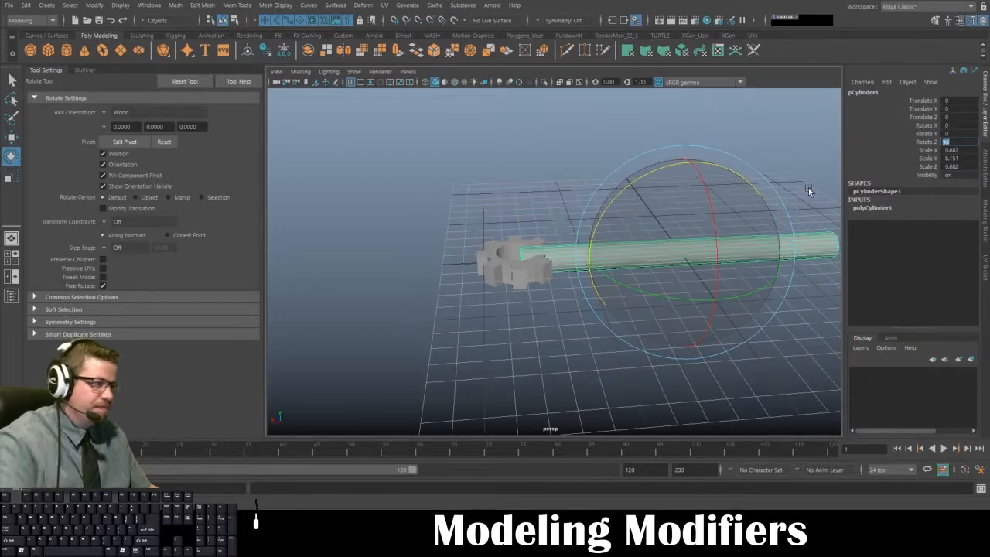
# - Thin and lengthen the rod to scale 0.385, 16.912, 0.385 and move it to about -11.282 in X, with its end beside the gear
pyautogui.keyDown('alt'); pyautogui.moveTo(544, 222); pyautogui.dragTo(572, 307); pyautogui.keyUp('alt')
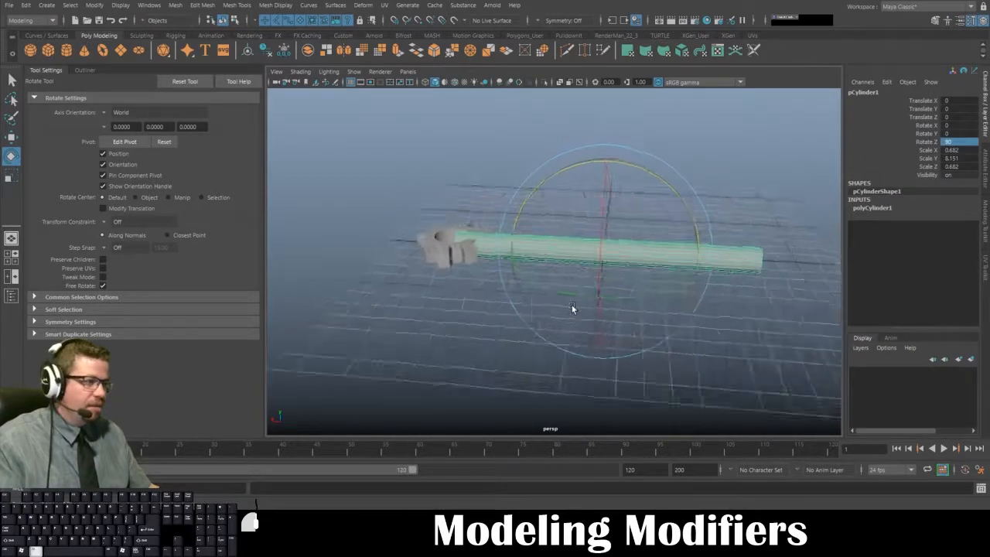
pyautogui.press('r')
pyautogui.moveTo(611, 252); pyautogui.dragTo(955, 272)
pyautogui.press('w')
pyautogui.press('r')
pyautogui.keyDown('alt'); pyautogui.moveTo(742, 310); pyautogui.dragTo(694, 325, button='right'); pyautogui.keyUp('alt')
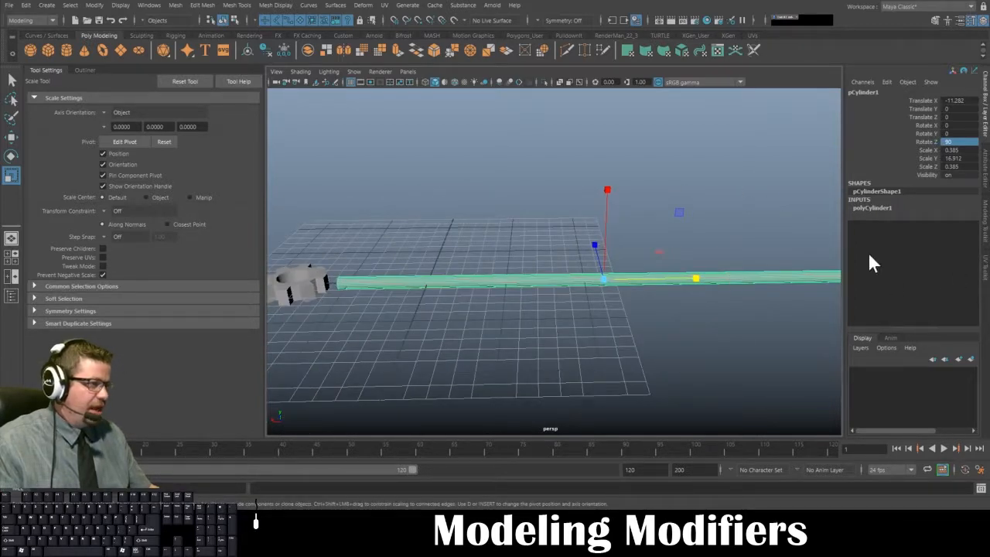
# - Set the rod's height subdivisions to 25 in its cylinder history and deselect it
pyautogui.click(986, 162)
pyautogui.click(853, 90)
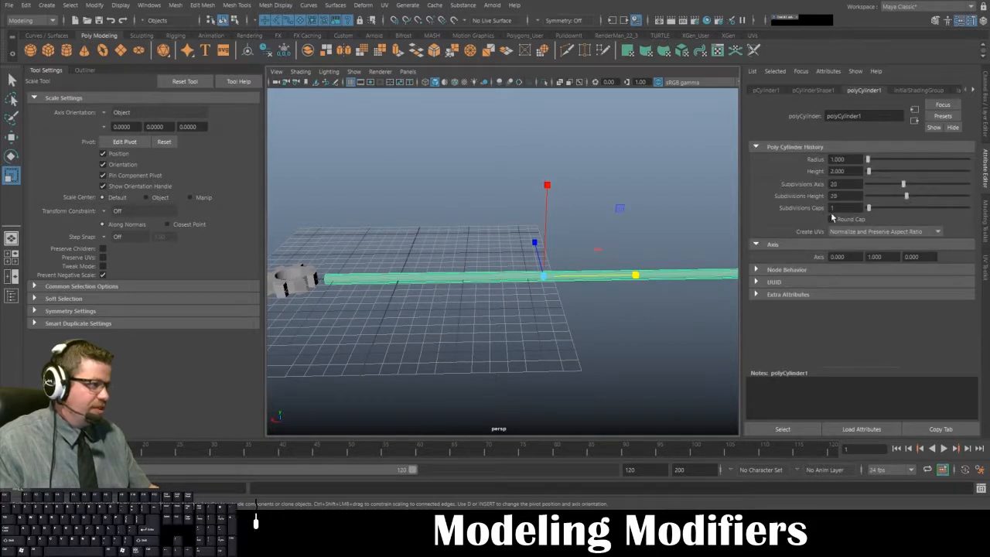
pyautogui.keyDown('alt'); pyautogui.moveTo(545, 308); pyautogui.dragTo(421, 332); pyautogui.keyUp('alt')
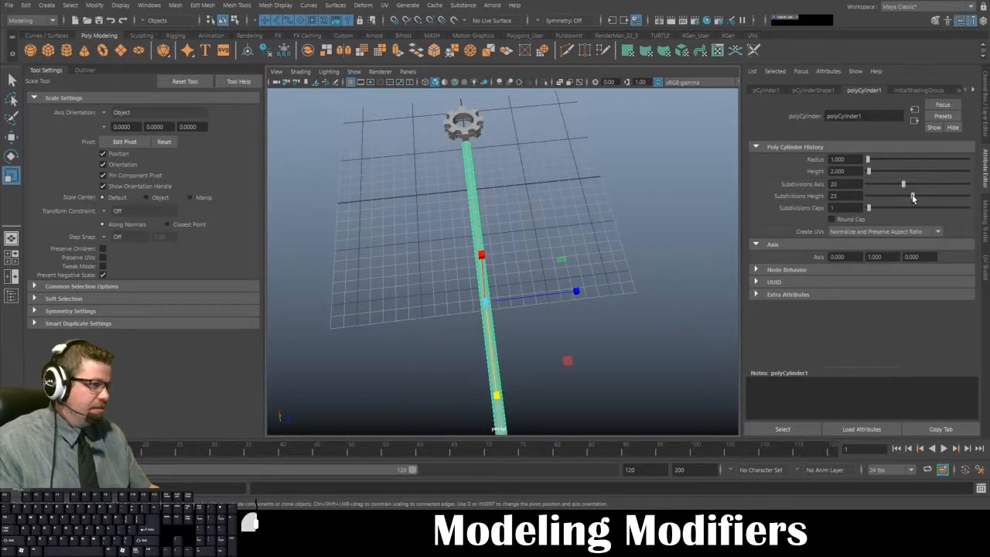
pyautogui.keyDown('alt'); pyautogui.moveTo(507, 254); pyautogui.dragTo(621, 214); pyautogui.keyUp('alt')
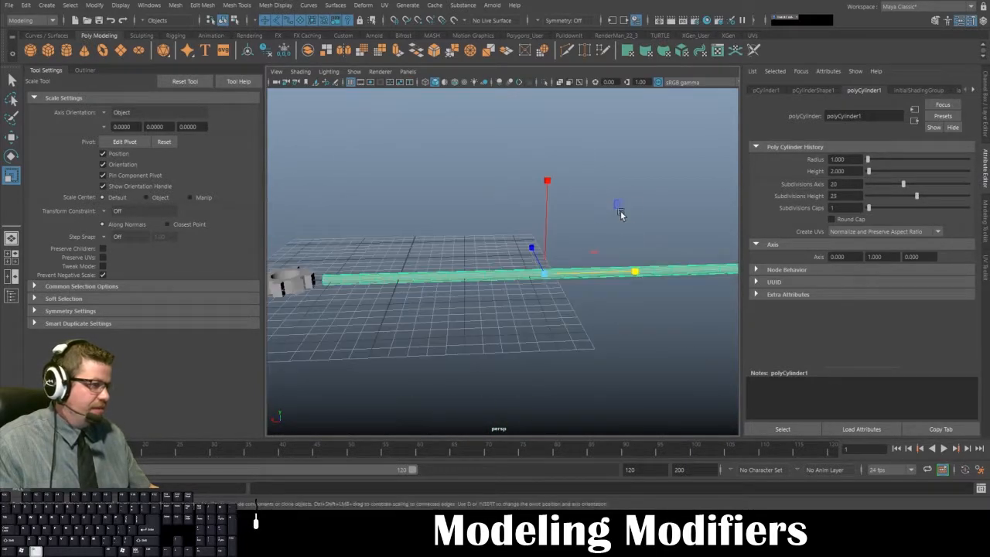
pyautogui.click(627, 254)
pyautogui.keyDown('alt'); pyautogui.moveTo(627, 255); pyautogui.dragTo(562, 275); pyautogui.keyUp('alt')
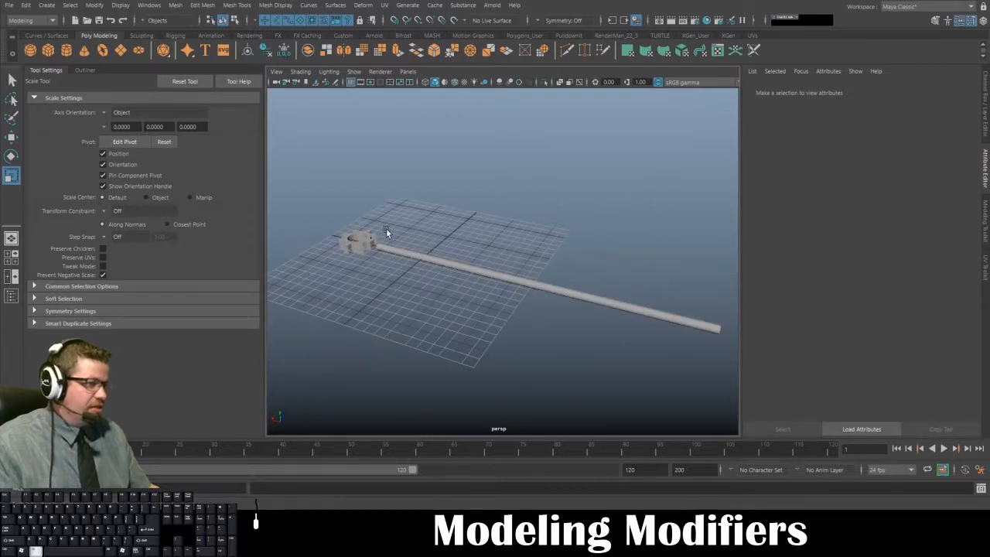
# - Select the rod, inspect it beside the gear in the top and perspective views, and display the four-view layout
pyautogui.keyDown('alt'); pyautogui.moveTo(386, 229); pyautogui.dragTo(522, 285); pyautogui.keyUp('alt')
pyautogui.click(523, 286)
pyautogui.moveTo(410, 304)
pyautogui.keyDown('alt'); pyautogui.mouseDown()
pyautogui.moveTo(489, 293)
pyautogui.moveTo(402, 290)
pyautogui.moveTo(481, 300)
pyautogui.moveTo(425, 294)
pyautogui.mouseUp(); pyautogui.keyUp('alt')
pyautogui.press('space')
pyautogui.press('space')
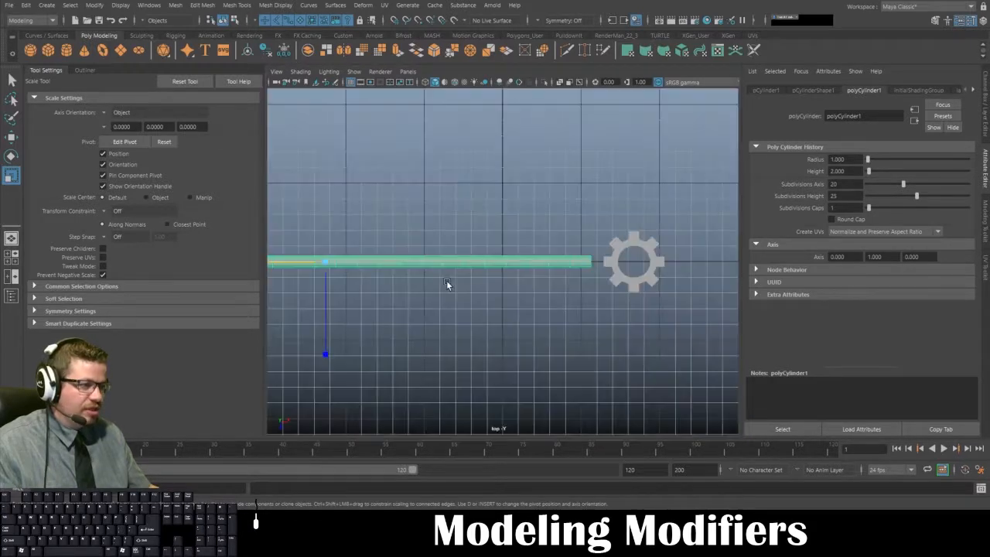
pyautogui.press('space')
pyautogui.press('space')
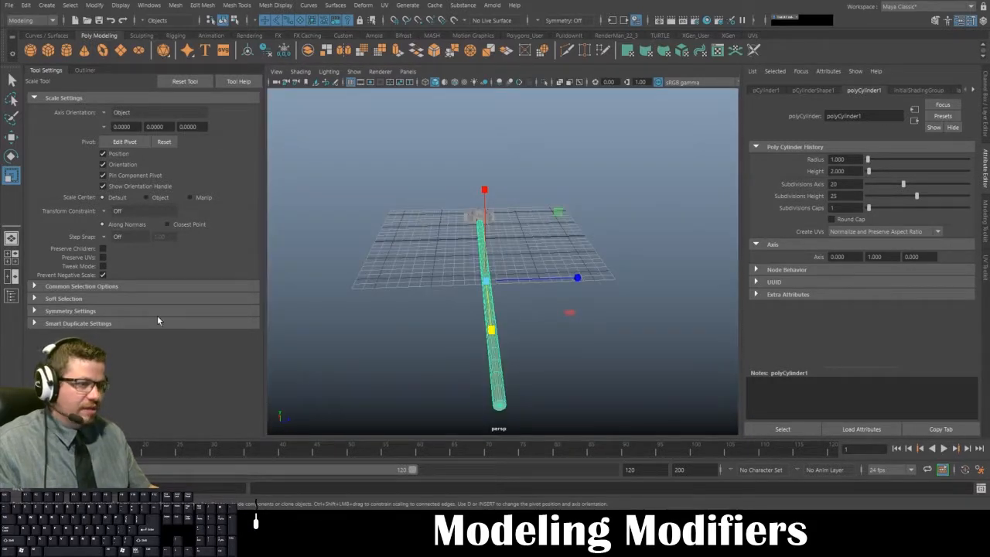
pyautogui.click(9, 262)
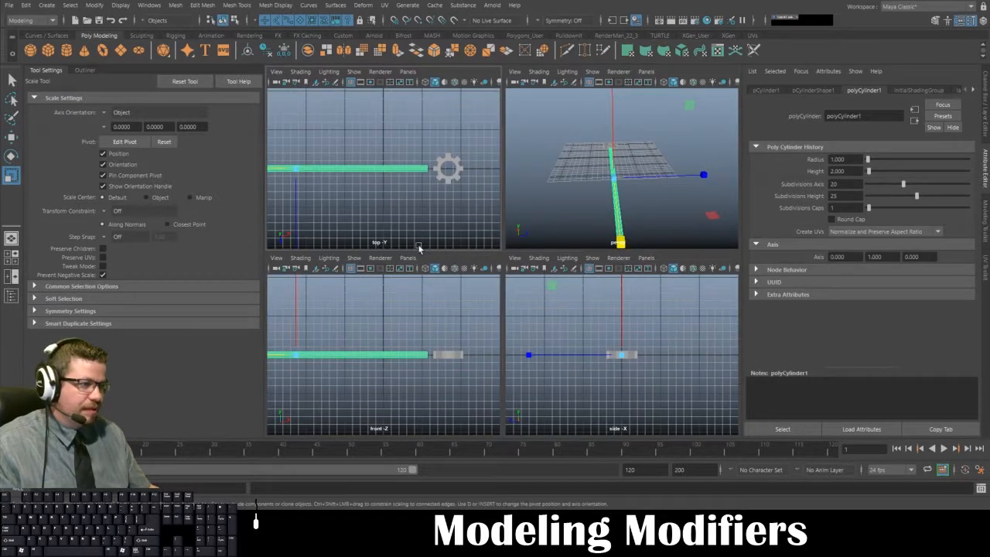
pyautogui.keyDown('alt'); pyautogui.moveTo(630, 155); pyautogui.dragTo(721, 158); pyautogui.keyUp('alt')
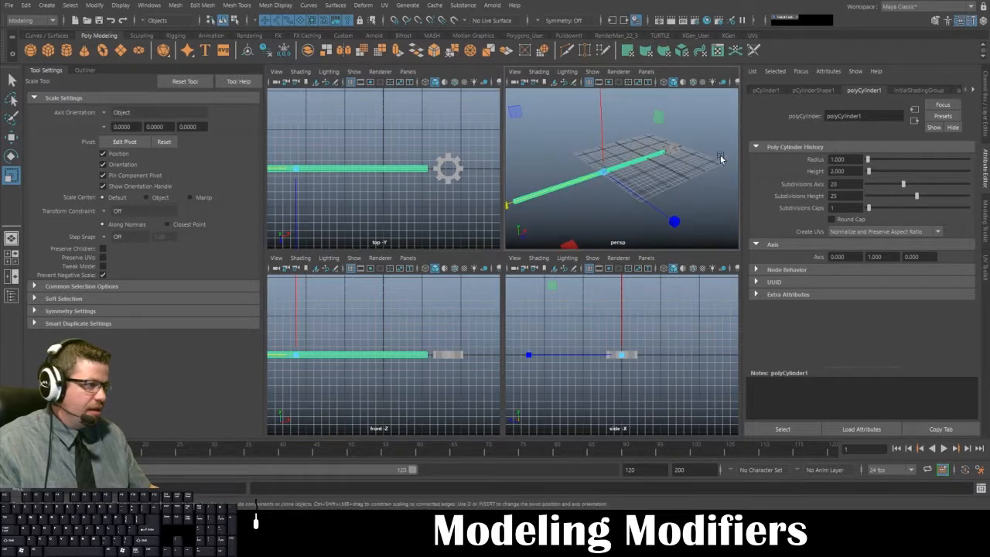
# - Undo the last scaling of the gear, move it along Z well clear of the rod, and deselect it
pyautogui.click(672, 151)
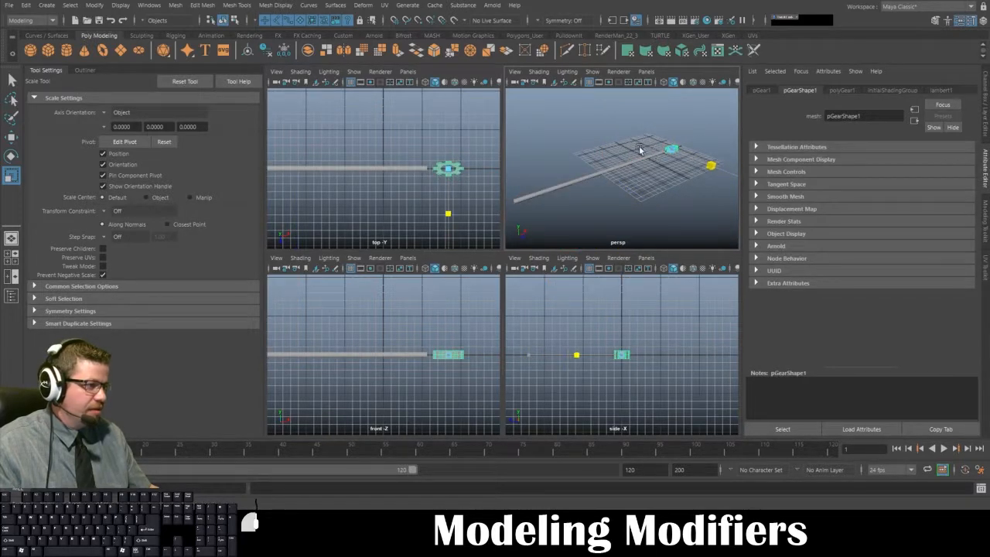
pyautogui.hotkey('ctrl', 'z')
pyautogui.press('w')
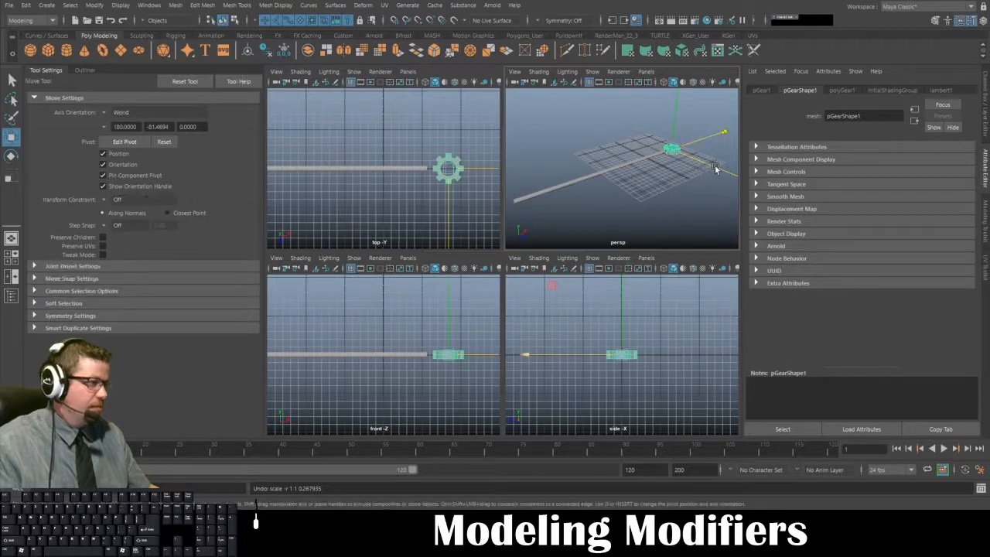
pyautogui.moveTo(716, 168); pyautogui.dragTo(664, 151)
pyautogui.click(619, 360)
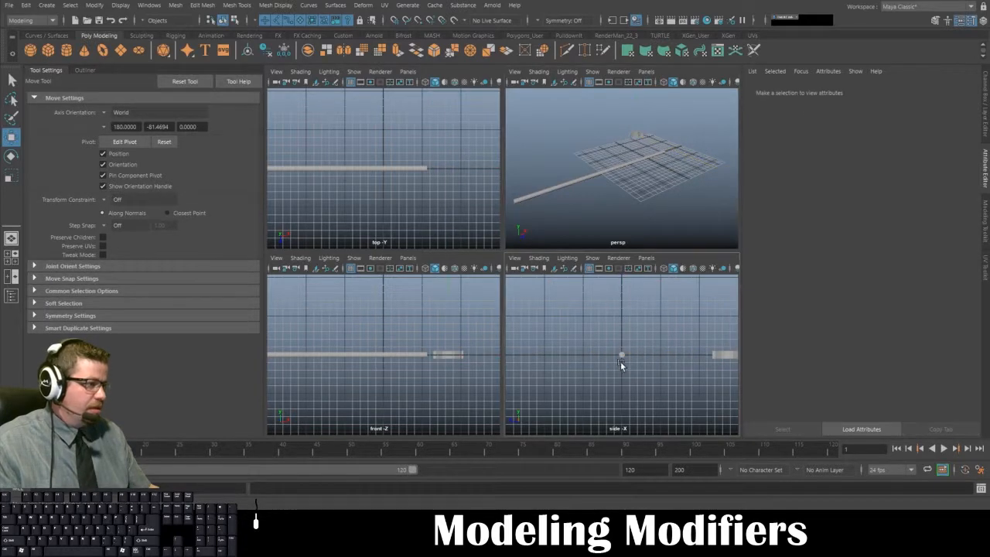
# - Duplicate the rod in the side view and move the copy to 0.77 in Z, so it sits directly against the original
pyautogui.click(622, 356)
pyautogui.press('space')
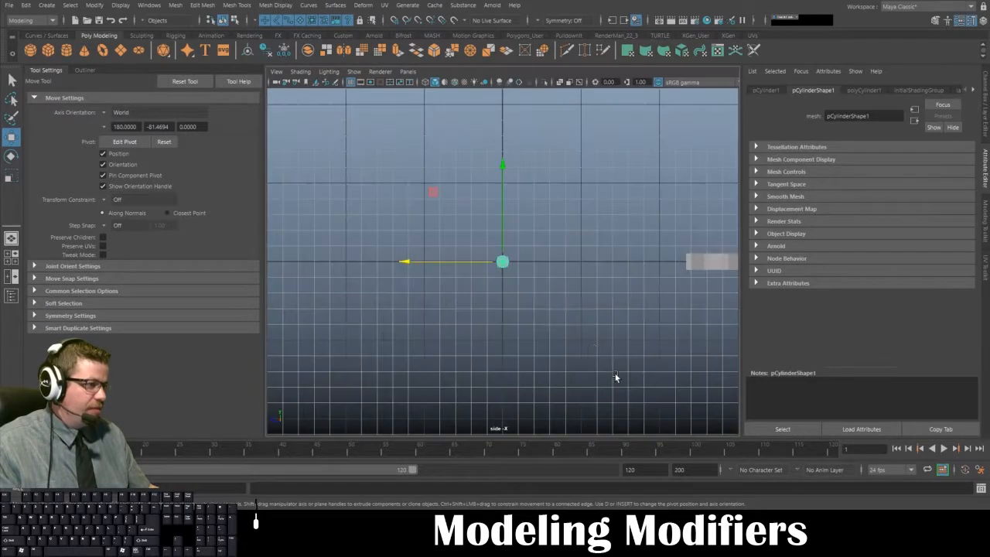
pyautogui.press('f')
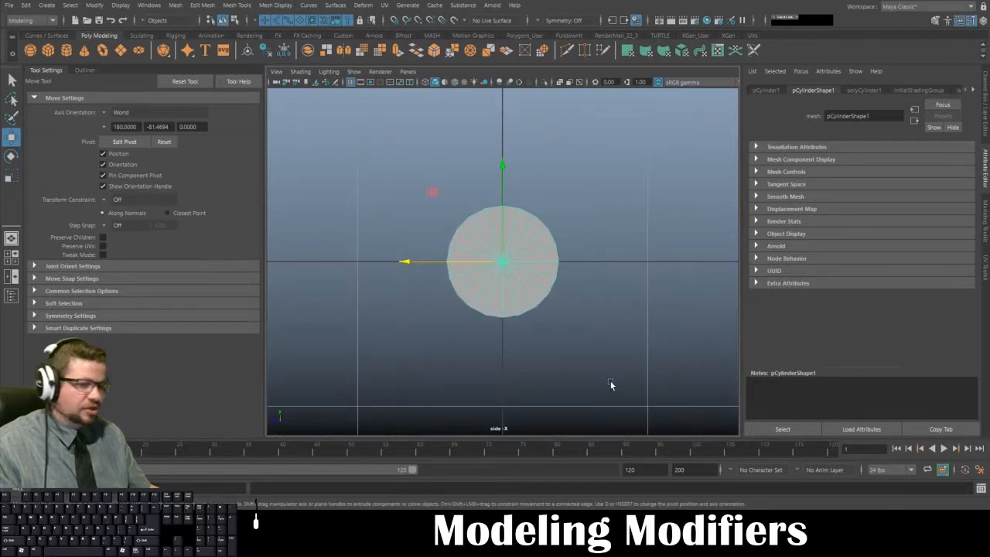
pyautogui.hotkey('ctrl', 'd')
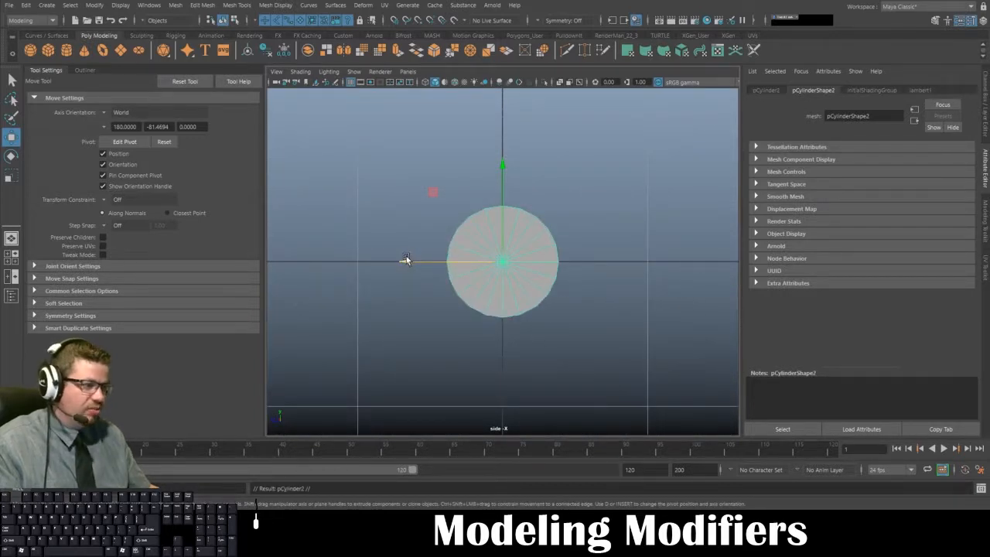
pyautogui.moveTo(406, 260); pyautogui.dragTo(296, 261)
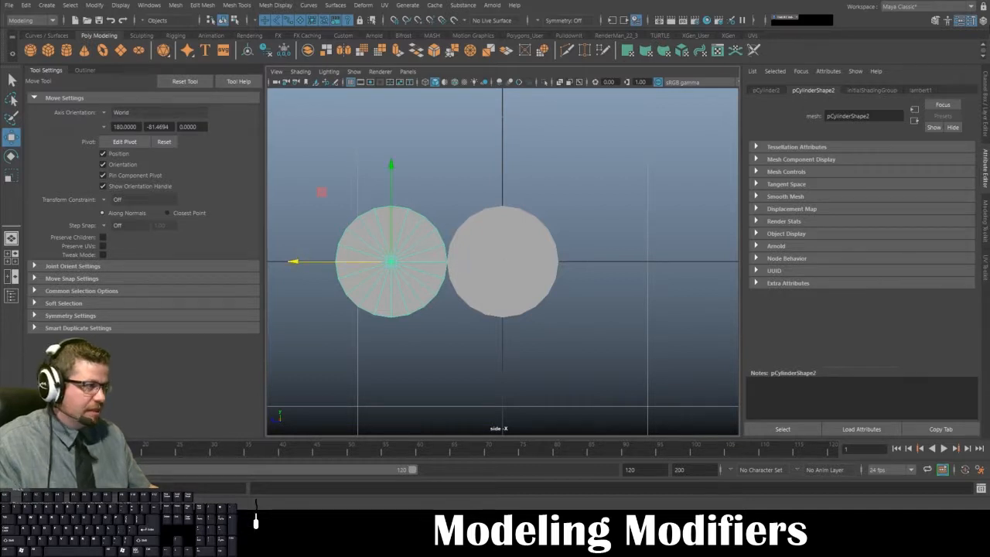
pyautogui.click(987, 91)
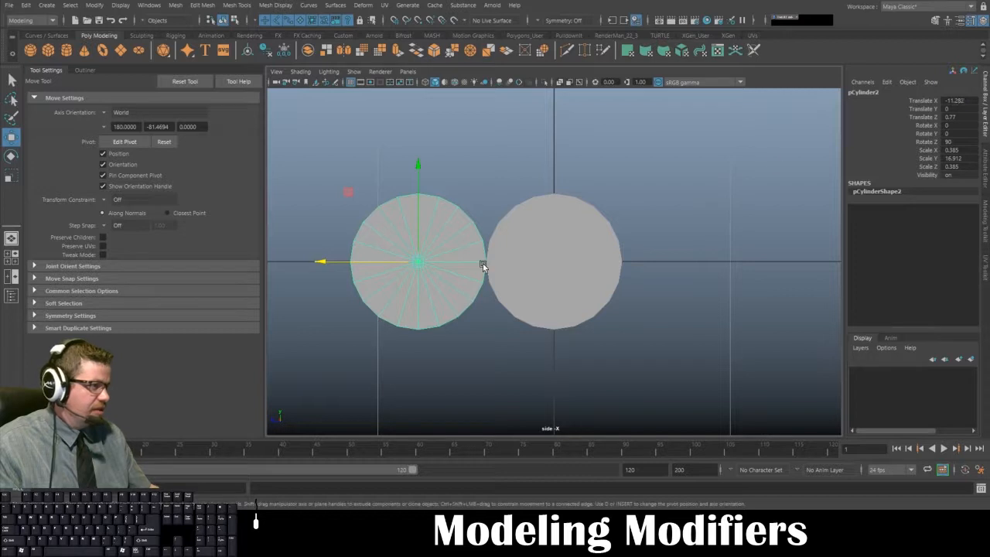
pyautogui.moveTo(319, 264); pyautogui.dragTo(347, 260)
pyautogui.hotkey('ctrl', 'z')
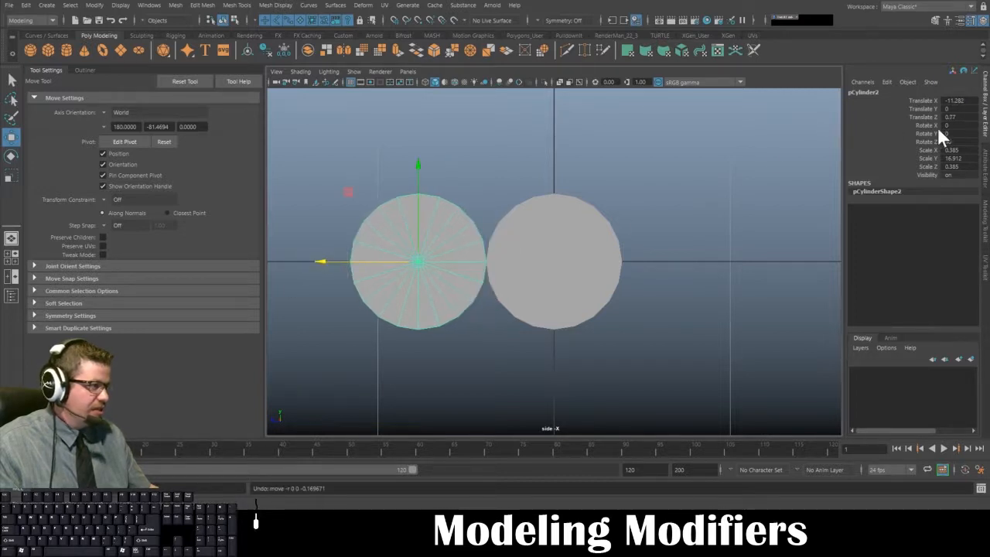
# - Duplicate the original rod again and set the copy's Z translation to -0.77, completing a row of three rods
pyautogui.click(580, 285)
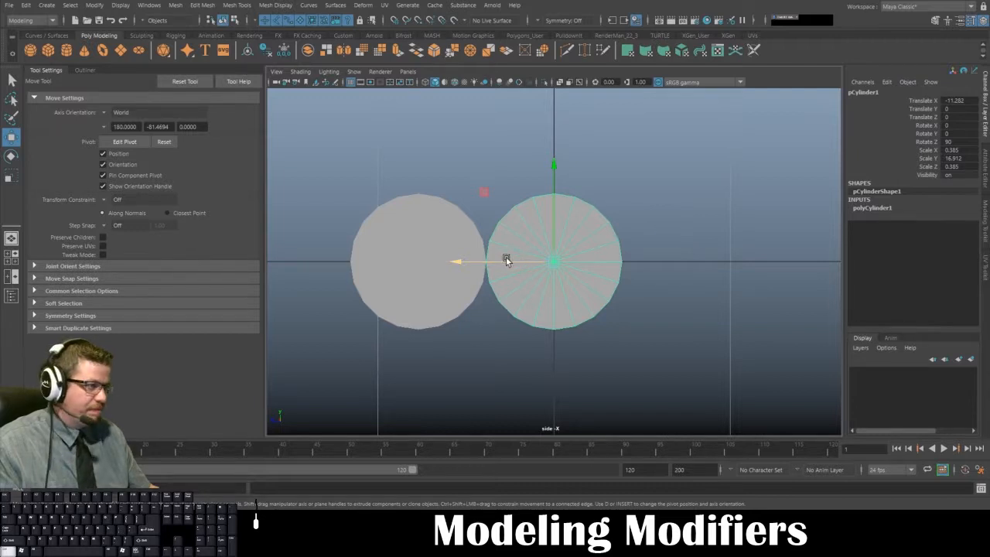
pyautogui.hotkey('ctrl', 'd')
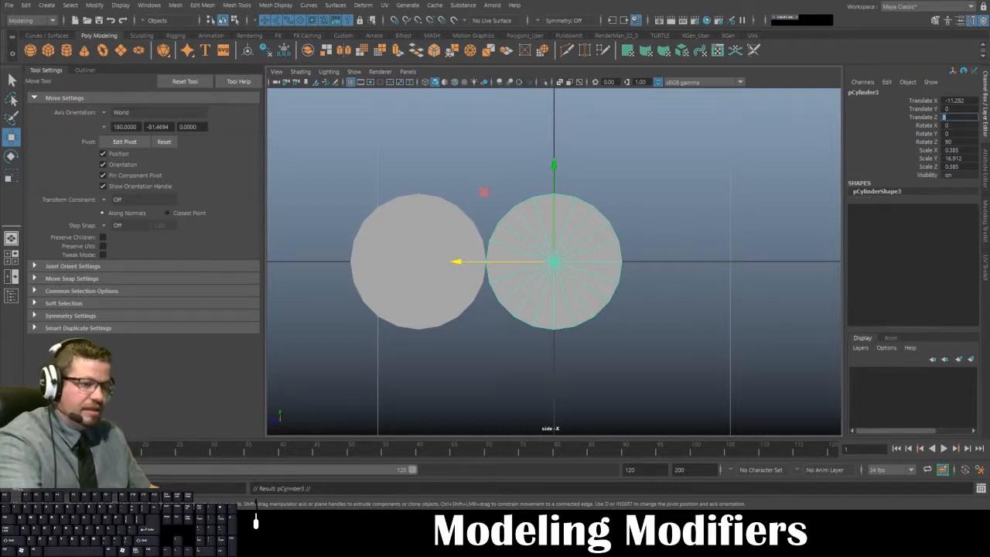
pyautogui.press('Return')
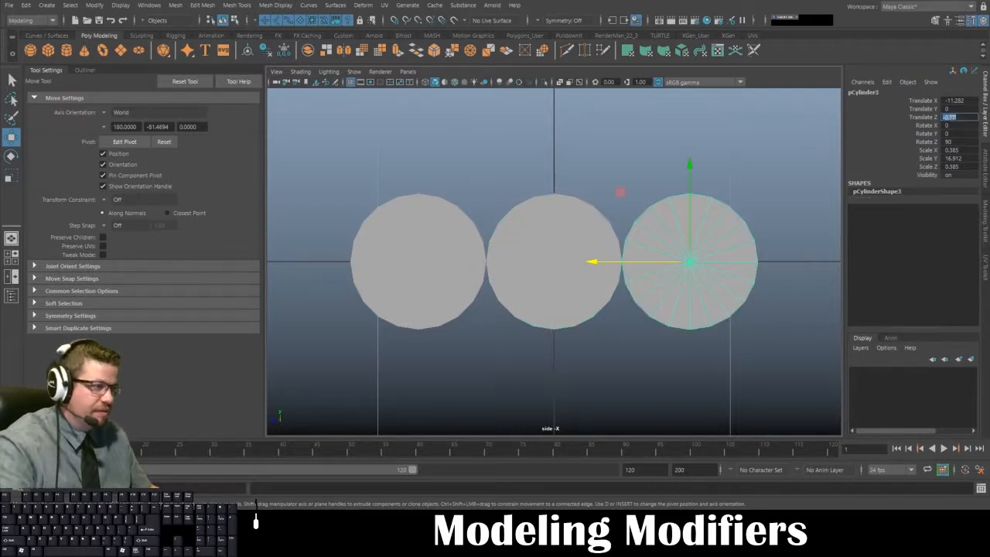
pyautogui.click(599, 185)
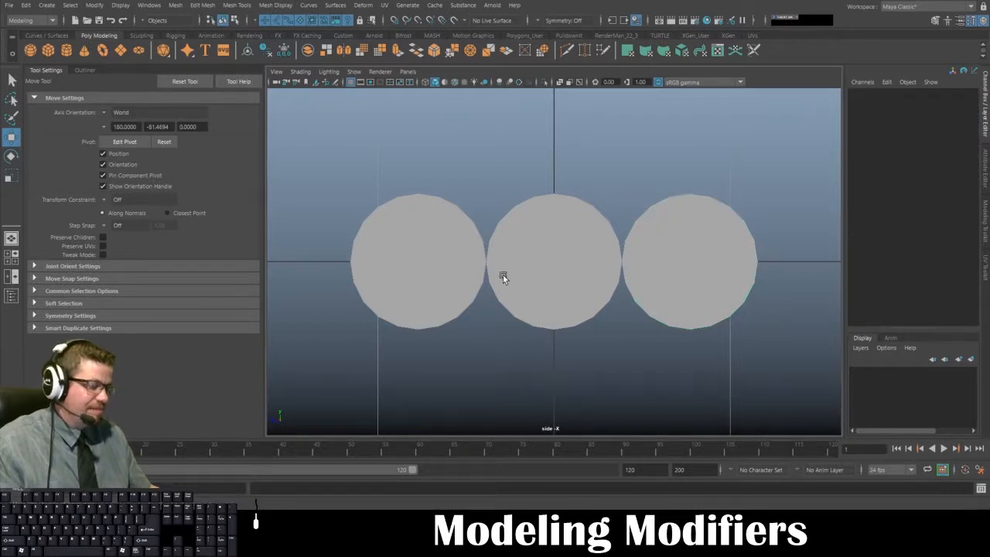
# - Duplicate the middle rod and move the copy to about 0.702 in Y and 0.392 in Z, above the gap between two rods
pyautogui.click(455, 257)
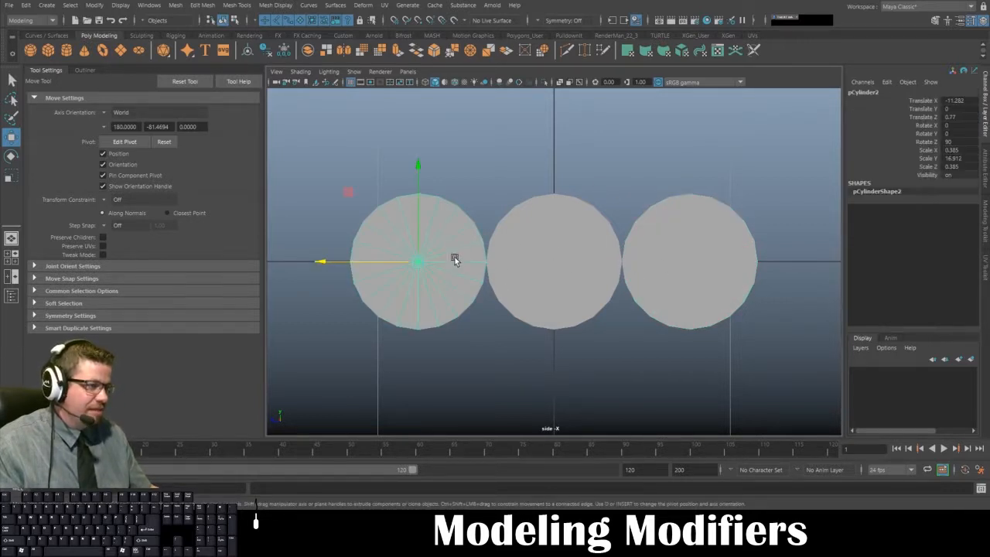
pyautogui.click(537, 258)
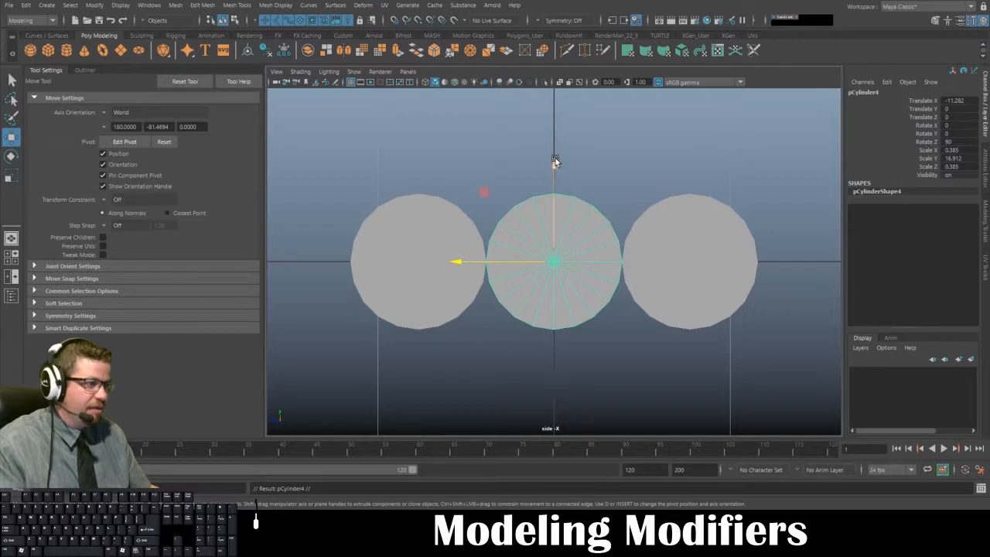
pyautogui.moveTo(555, 162); pyautogui.dragTo(552, 38)
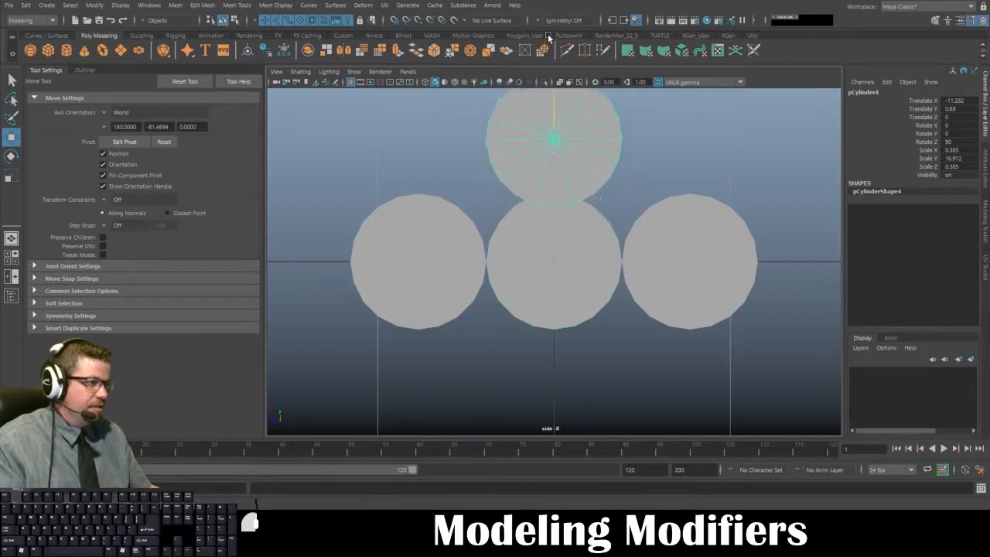
pyautogui.moveTo(485, 140); pyautogui.dragTo(421, 142)
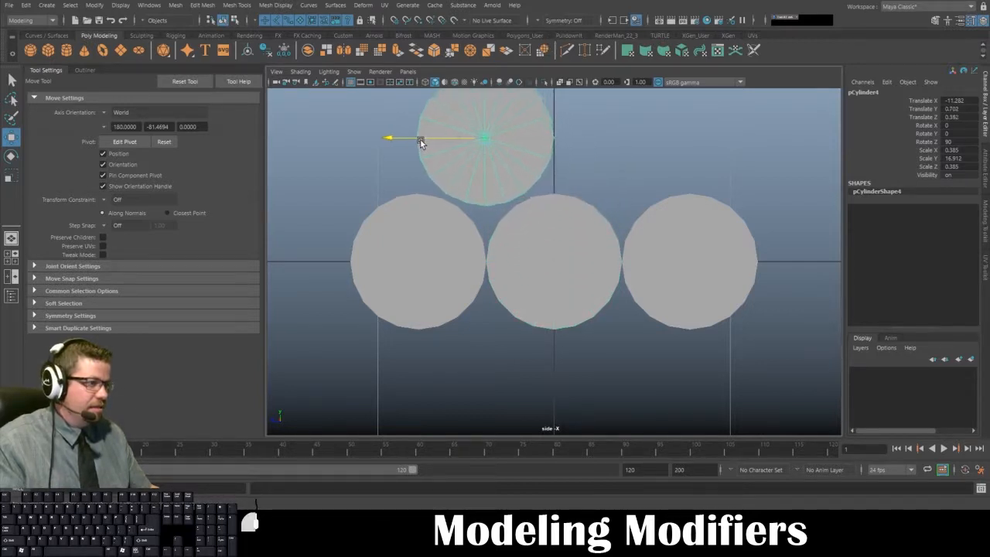
# - Fine-tune the raised rod to 0.664 in Y and 0.383 in Z so it rests on the two rods below
pyautogui.keyDown('alt'); pyautogui.moveTo(573, 186); pyautogui.dragTo(591, 233, button='middle'); pyautogui.keyUp('alt')
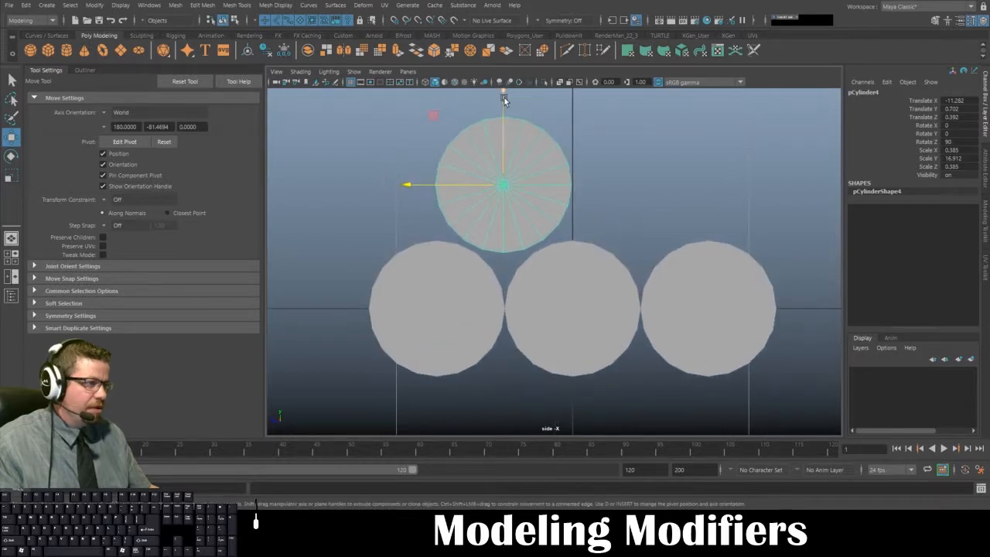
pyautogui.moveTo(503, 99); pyautogui.dragTo(496, 122)
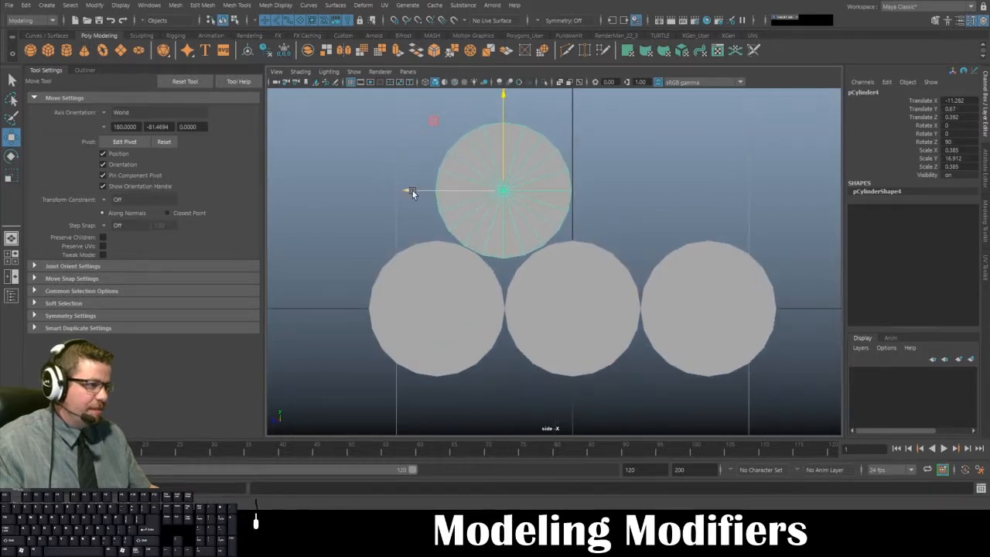
pyautogui.moveTo(412, 192); pyautogui.dragTo(414, 194)
pyautogui.keyDown('alt'); pyautogui.moveTo(628, 153); pyautogui.dragTo(631, 167, button='middle'); pyautogui.keyUp('alt')
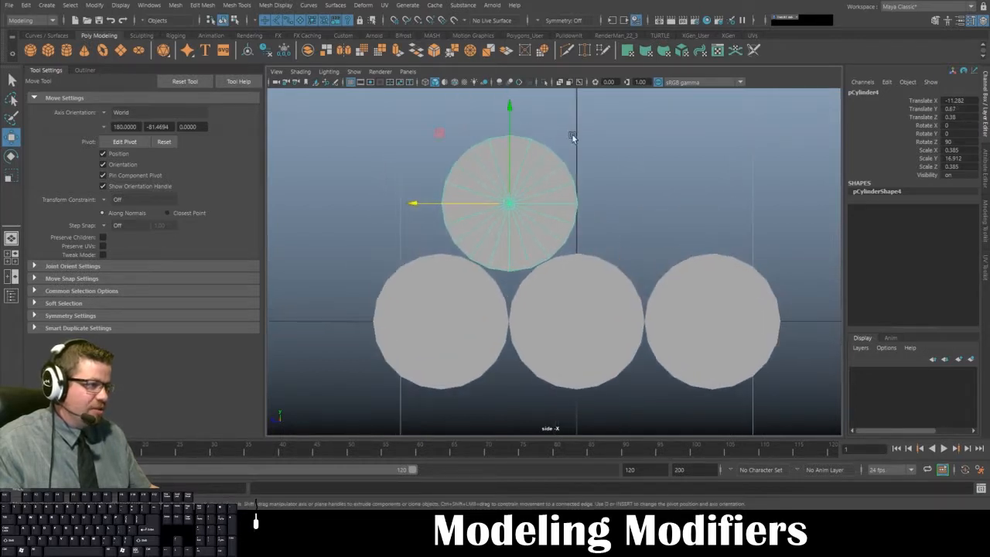
pyautogui.moveTo(510, 103); pyautogui.dragTo(511, 103)
pyautogui.moveTo(431, 205); pyautogui.dragTo(432, 206)
# - Duplicate the raised rod and move the copy to about -0.389 in Z, over the other gap in the bottom row
pyautogui.keyDown('alt'); pyautogui.moveTo(594, 188); pyautogui.dragTo(557, 198, button='middle'); pyautogui.keyUp('alt')
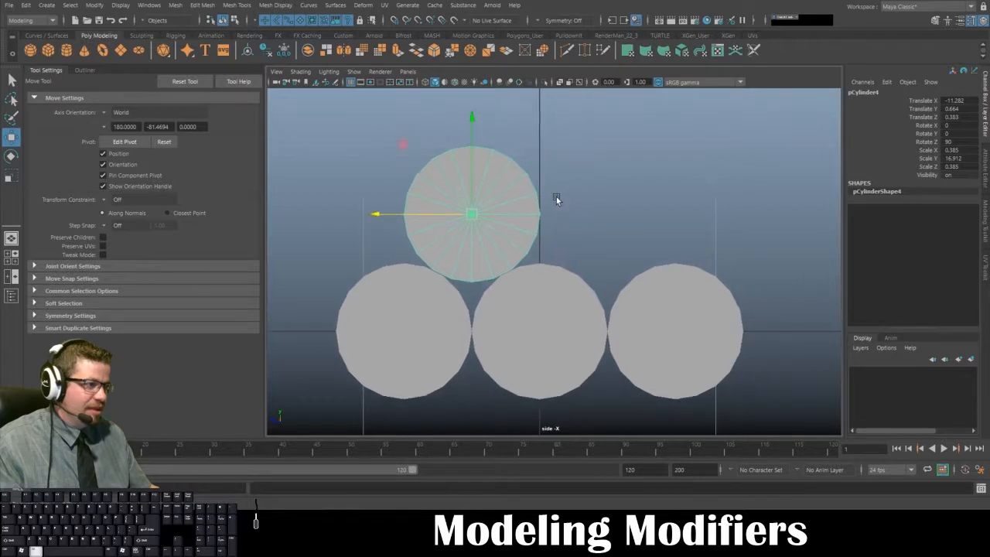
pyautogui.moveTo(557, 198)
pyautogui.keyDown('alt'); pyautogui.mouseDown(button='right')
pyautogui.moveTo(529, 167)
pyautogui.moveTo(538, 199)
pyautogui.mouseUp(button='right'); pyautogui.keyUp('alt')
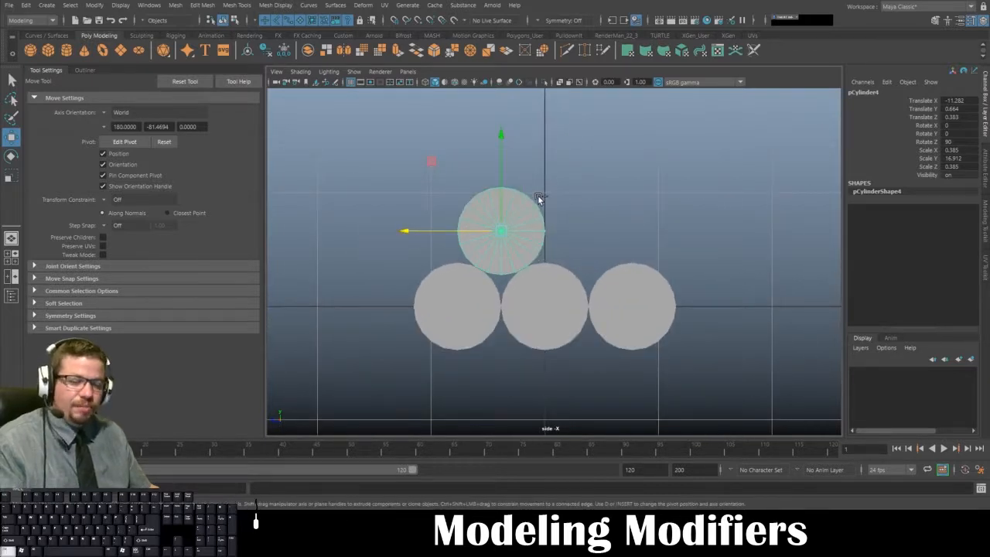
pyautogui.keyDown('shift'); pyautogui.moveTo(407, 231); pyautogui.dragTo(494, 235); pyautogui.keyUp('shift')
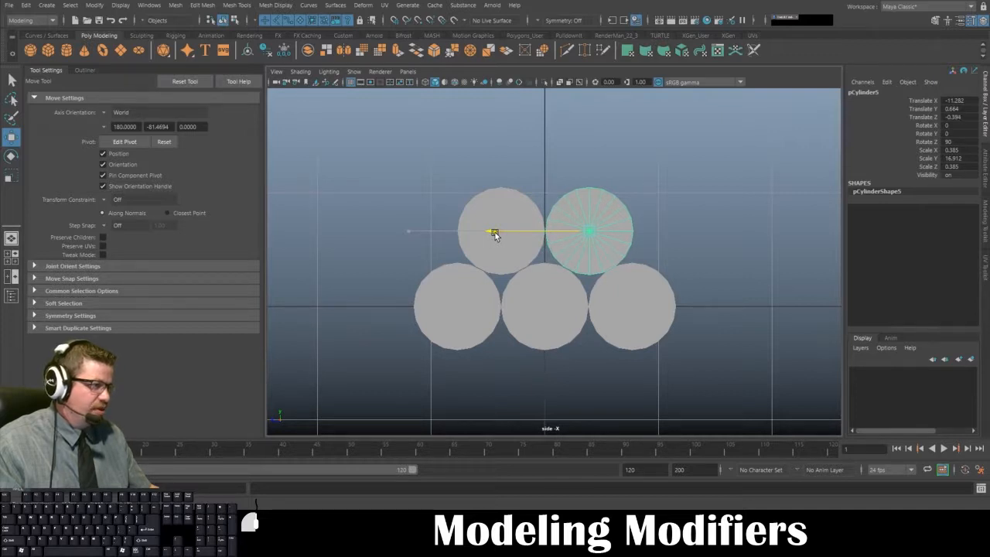
# - Set the second upper rod's Z translation to the negative of its neighbour's Z value and deselect it
pyautogui.click(512, 244)
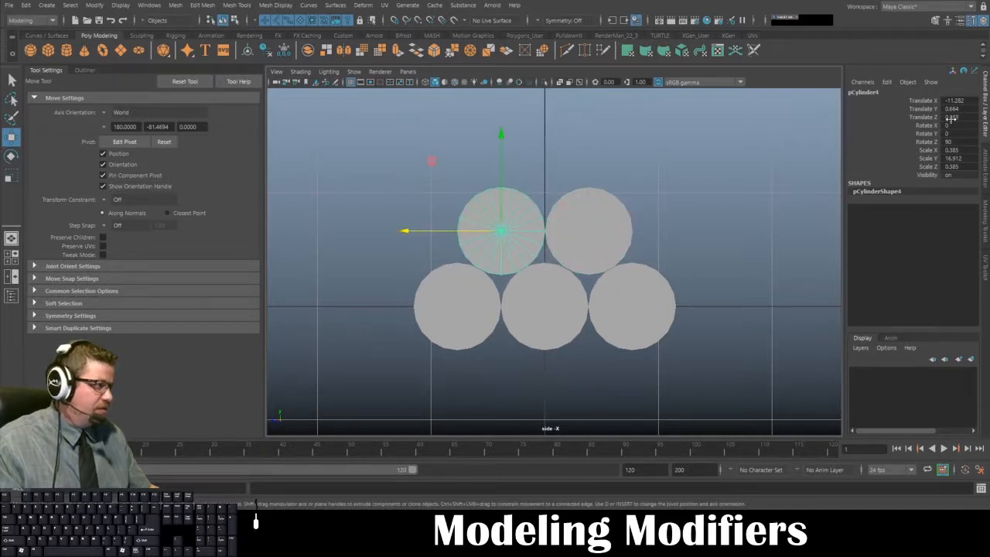
pyautogui.click(612, 234)
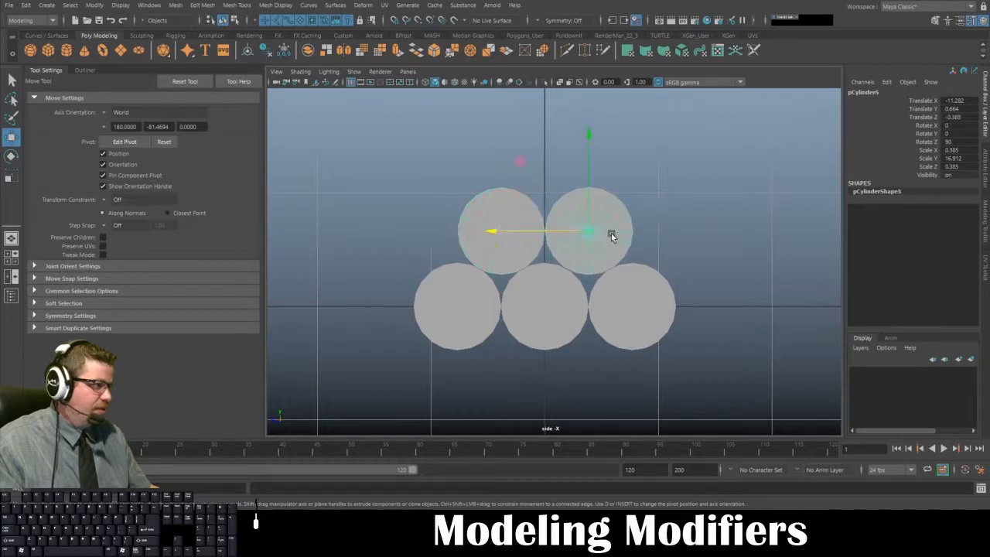
pyautogui.click(951, 117)
pyautogui.write('-')
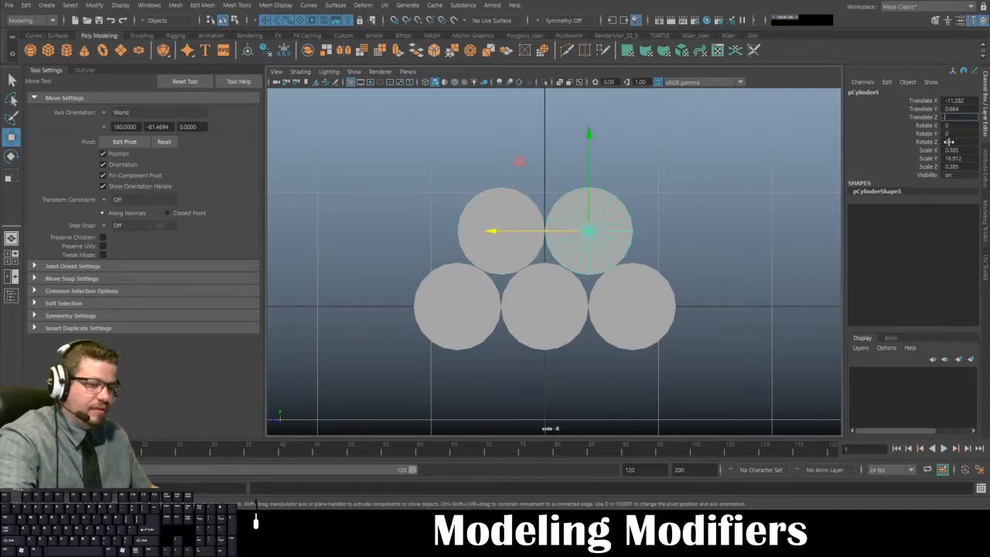
pyautogui.write('35')
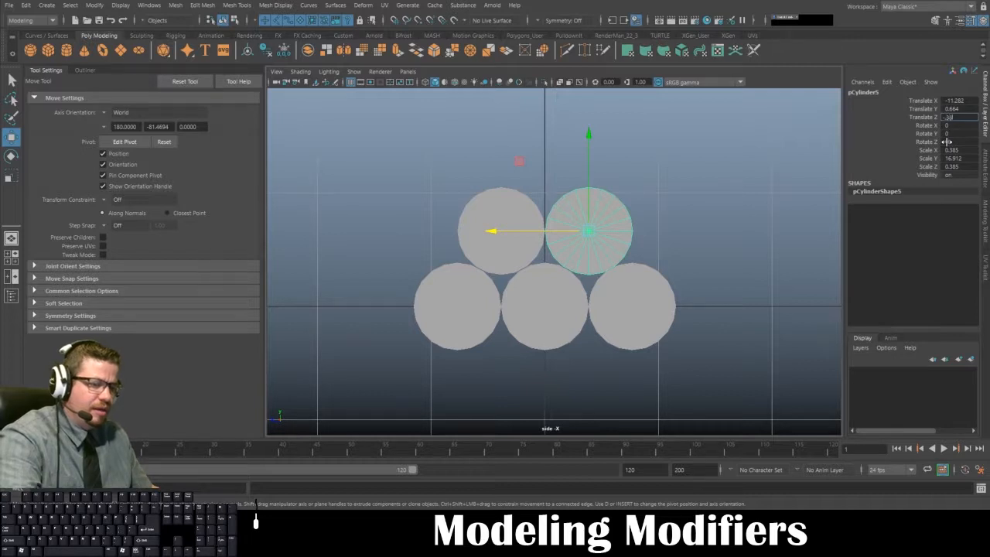
pyautogui.press('Return')
pyautogui.click(665, 154)
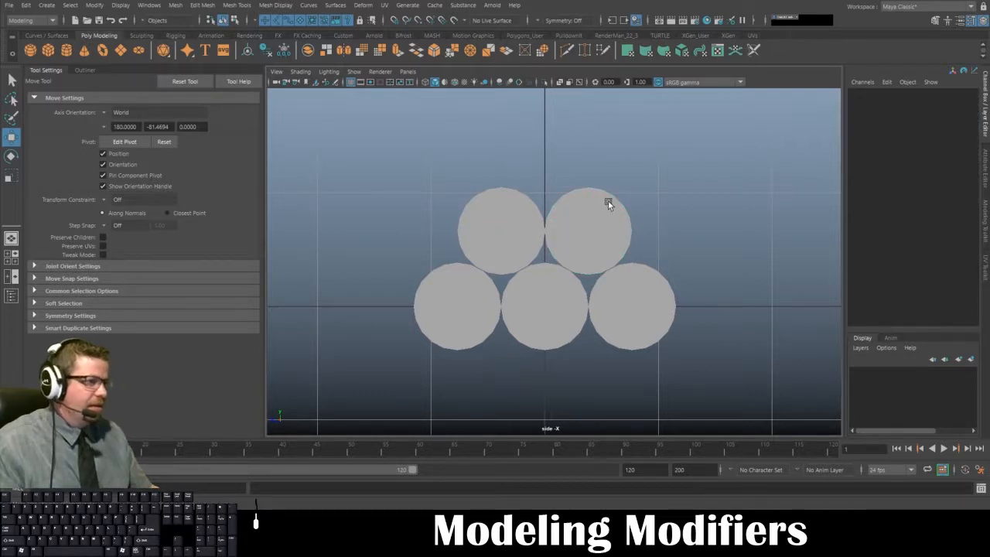
# - Duplicate the middle rod of the bottom row, raise the copy to about 1.331 in Y as the pyramid's tip, and deselect it
pyautogui.click(524, 254)
pyautogui.click(574, 202)
pyautogui.click(549, 167)
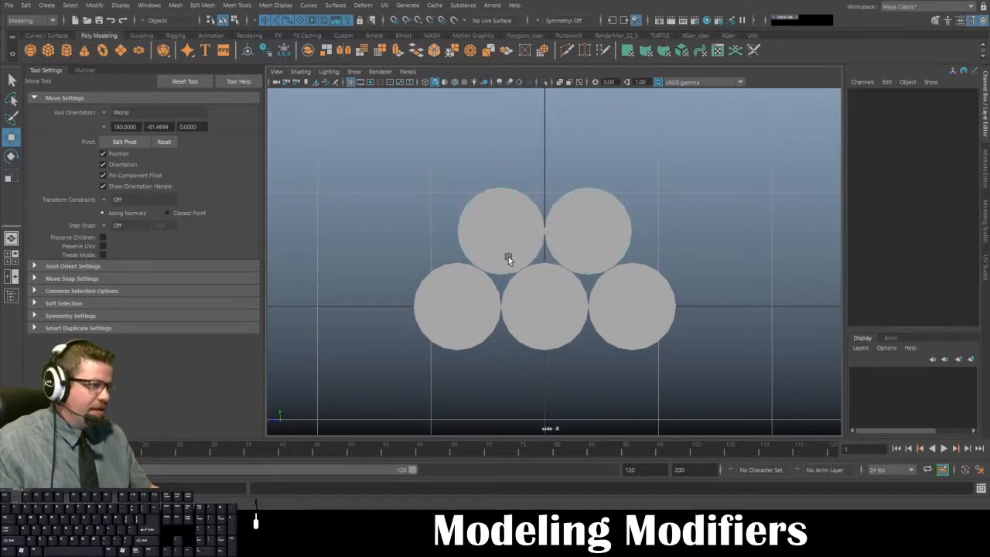
pyautogui.click(547, 301)
pyautogui.hotkey('ctrl', 'd')
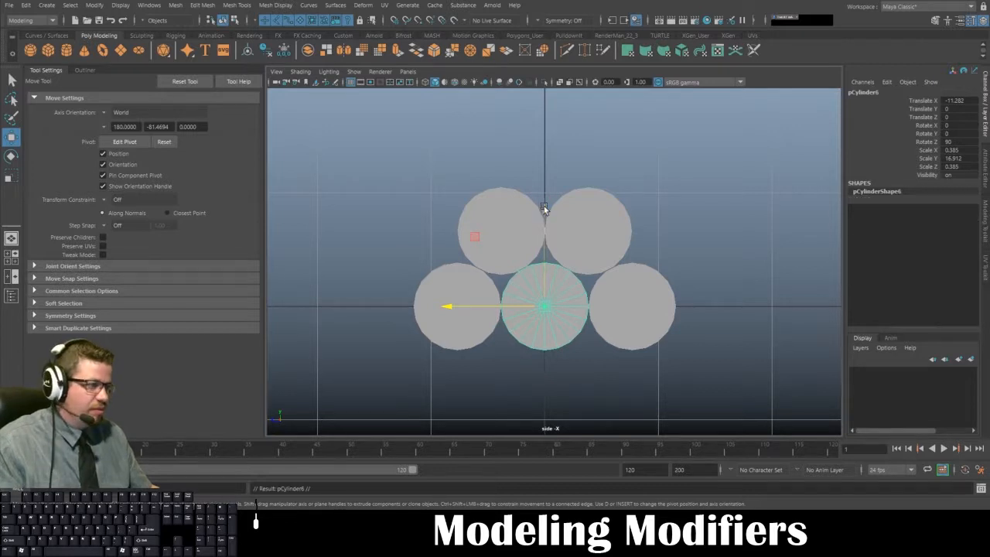
pyautogui.moveTo(544, 210); pyautogui.dragTo(557, 58)
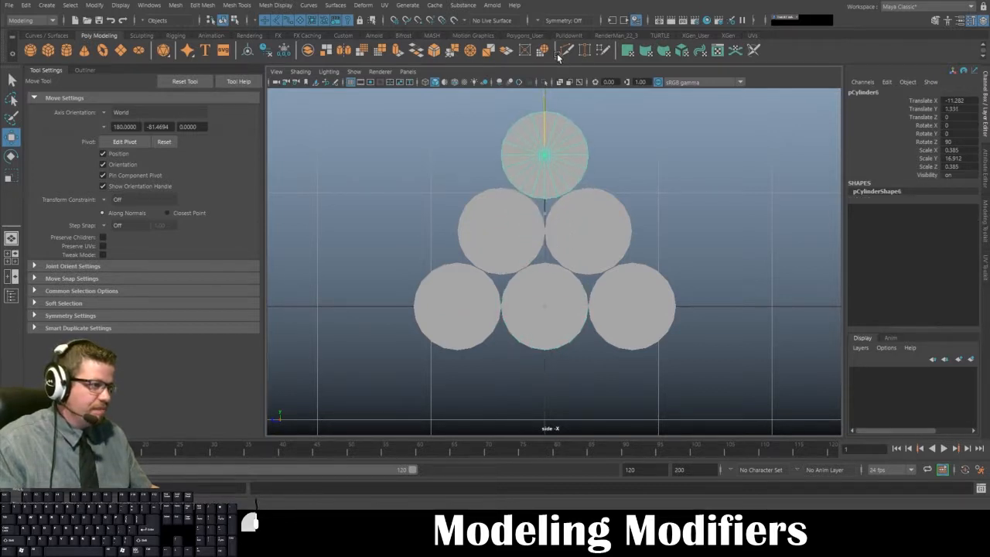
pyautogui.click(680, 255)
# - Display the four-view layout and inspect the pyramid of stacked rods from several angles in the perspective view
pyautogui.scroll(-5, 693, 300)
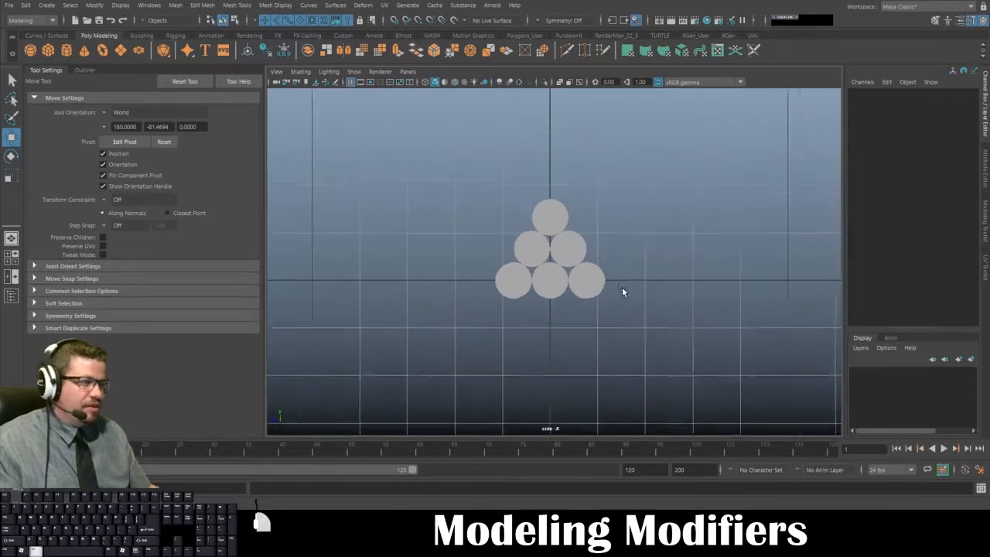
pyautogui.press('space')
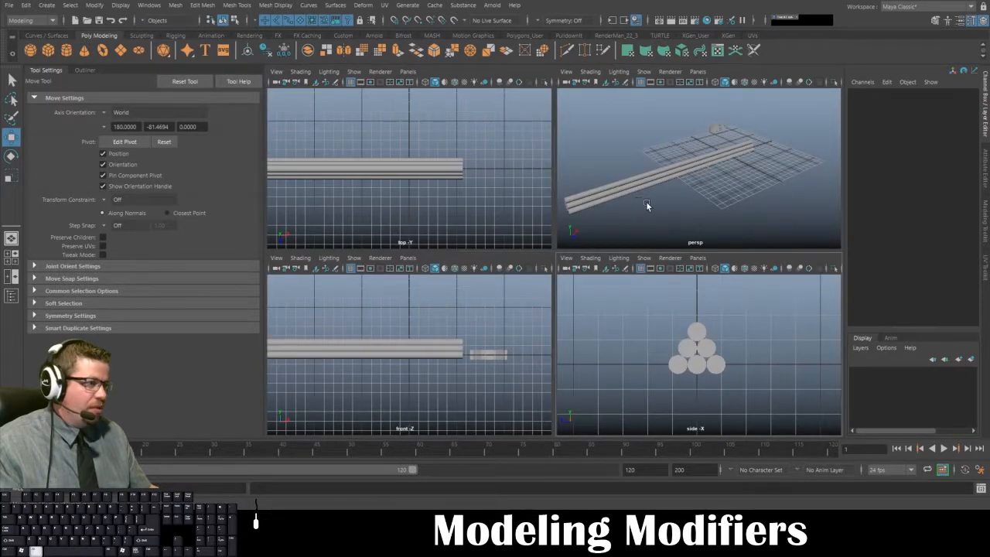
pyautogui.keyDown('alt'); pyautogui.moveTo(645, 201); pyautogui.dragTo(762, 186); pyautogui.keyUp('alt')
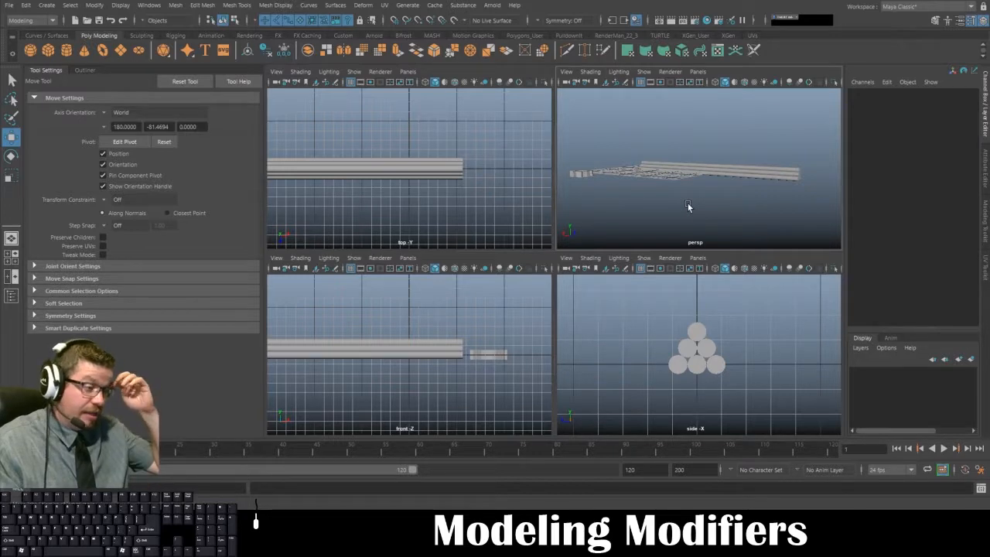
pyautogui.keyDown('alt'); pyautogui.moveTo(753, 157); pyautogui.dragTo(802, 144); pyautogui.keyUp('alt')
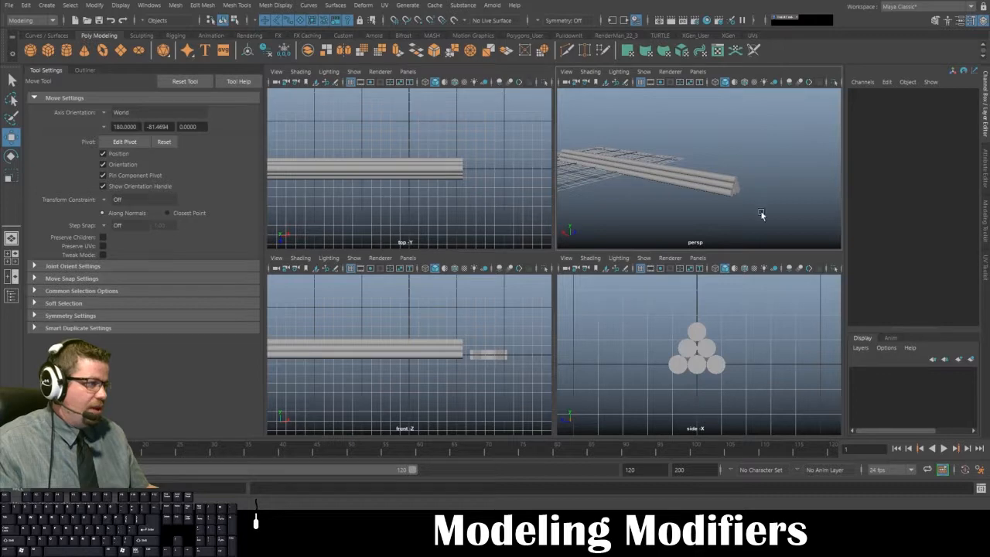
# - Select all six rods of the pyramid and enlarge the perspective view to fill the viewport area
pyautogui.moveTo(773, 226); pyautogui.dragTo(679, 145)
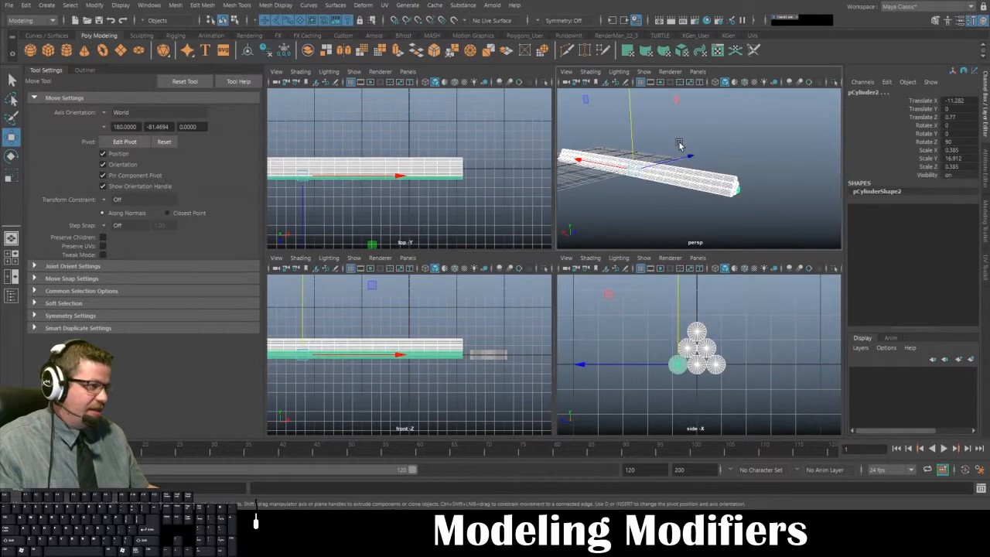
pyautogui.moveTo(779, 223); pyautogui.dragTo(708, 154)
pyautogui.keyDown('alt'); pyautogui.moveTo(678, 195); pyautogui.dragTo(666, 175); pyautogui.keyUp('alt')
pyautogui.press('space')
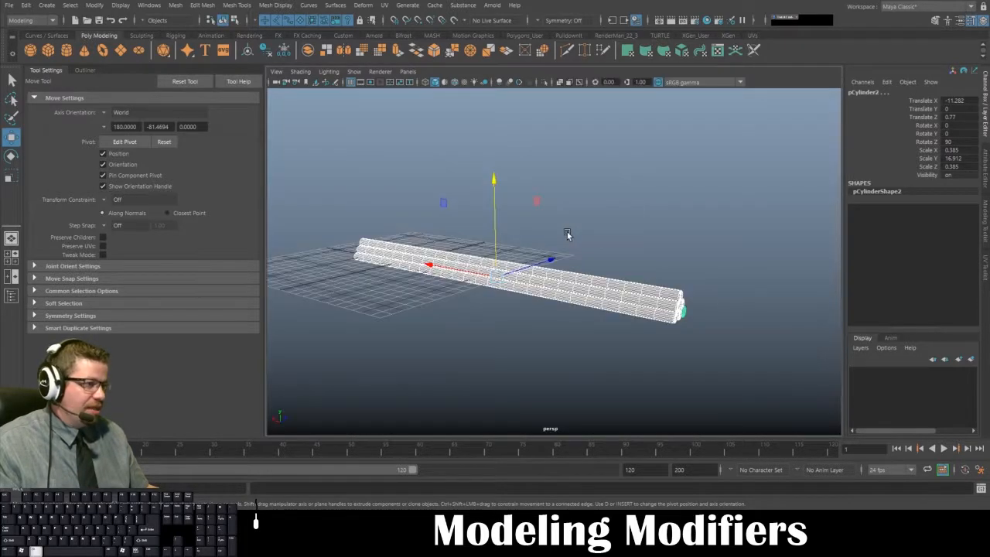
pyautogui.keyDown('alt'); pyautogui.moveTo(568, 235); pyautogui.dragTo(600, 220, button='middle'); pyautogui.keyUp('alt')
pyautogui.keyDown('alt'); pyautogui.moveTo(599, 220); pyautogui.dragTo(610, 228, button='right'); pyautogui.keyUp('alt')
pyautogui.click(580, 213)
pyautogui.moveTo(688, 203); pyautogui.dragTo(795, 368)
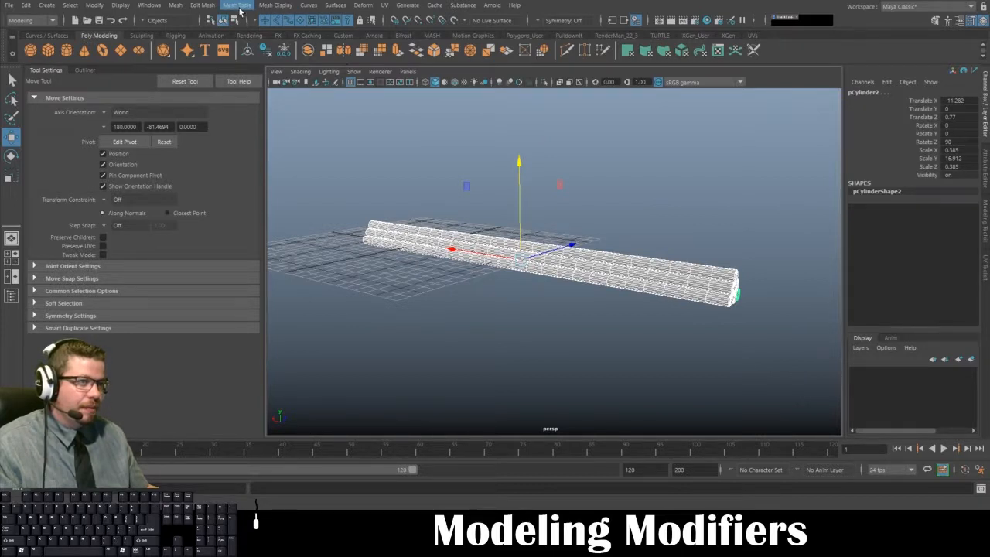
# - Switch to the Animation menu set and combine the selected rods into a single polygon mesh
pyautogui.click(42, 21)
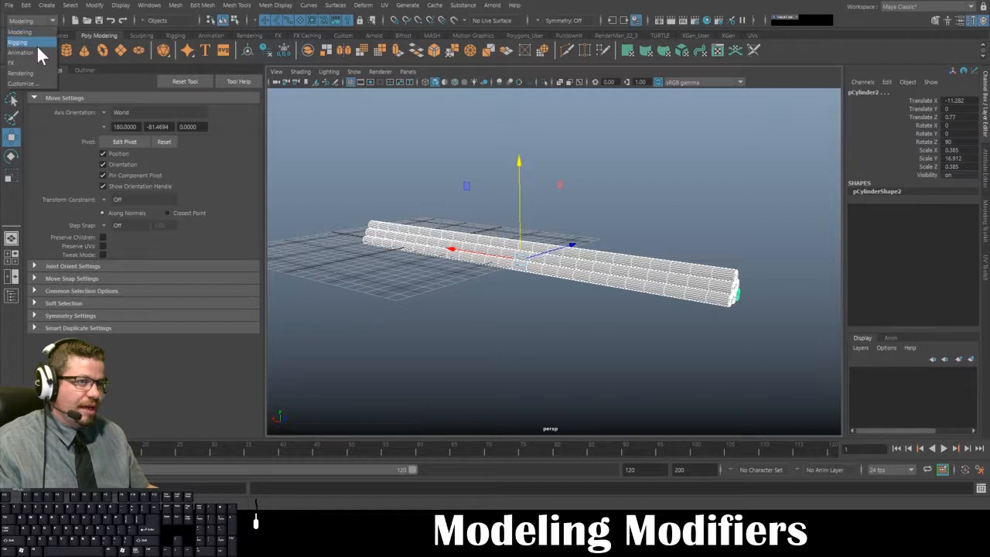
pyautogui.click(37, 51)
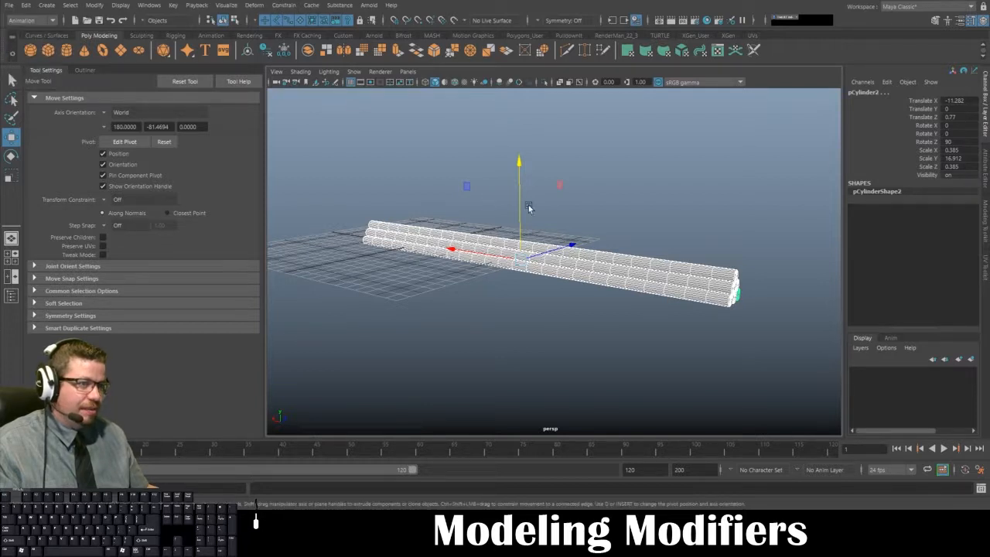
pyautogui.moveTo(789, 385); pyautogui.dragTo(679, 244)
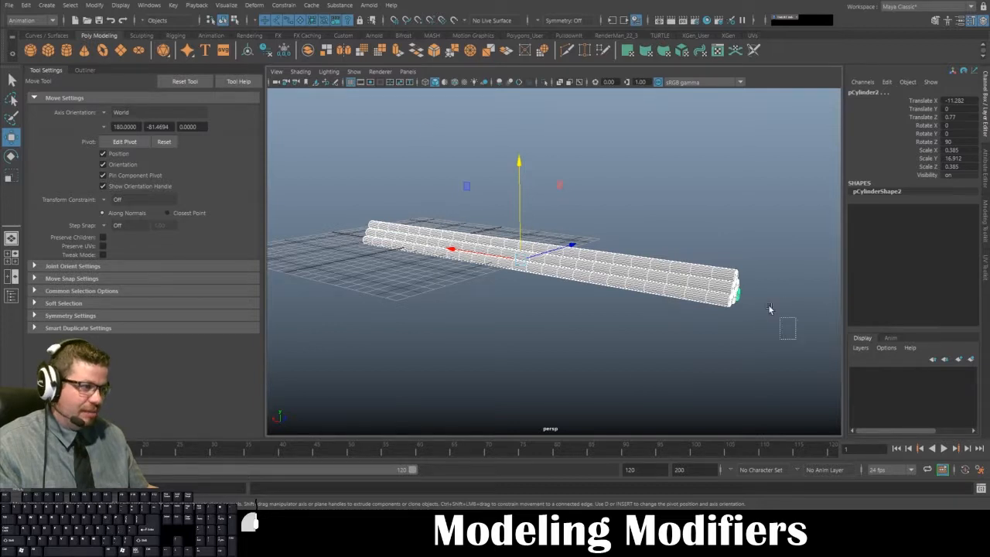
pyautogui.moveTo(797, 229); pyautogui.dragTo(710, 363)
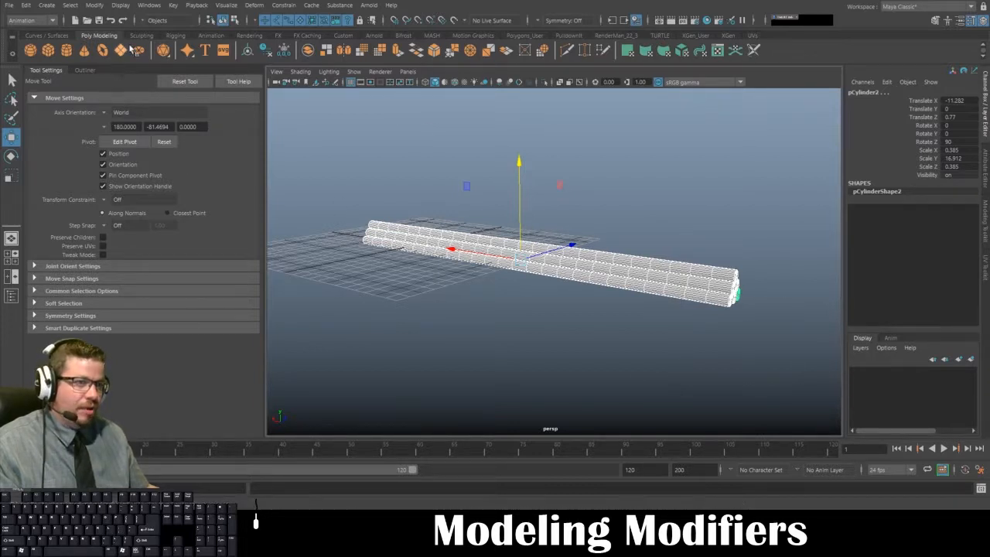
pyautogui.click(309, 51)
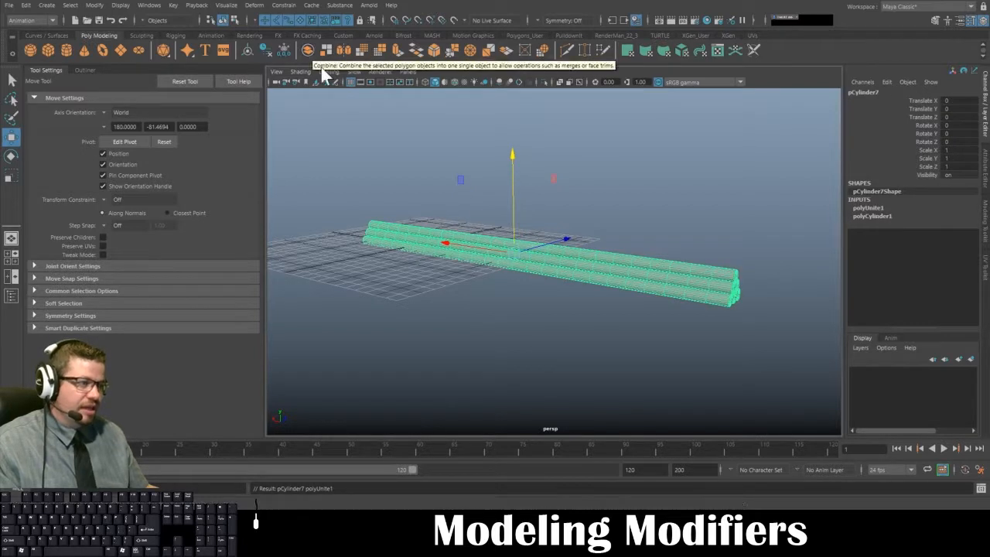
pyautogui.click(739, 229)
pyautogui.click(716, 280)
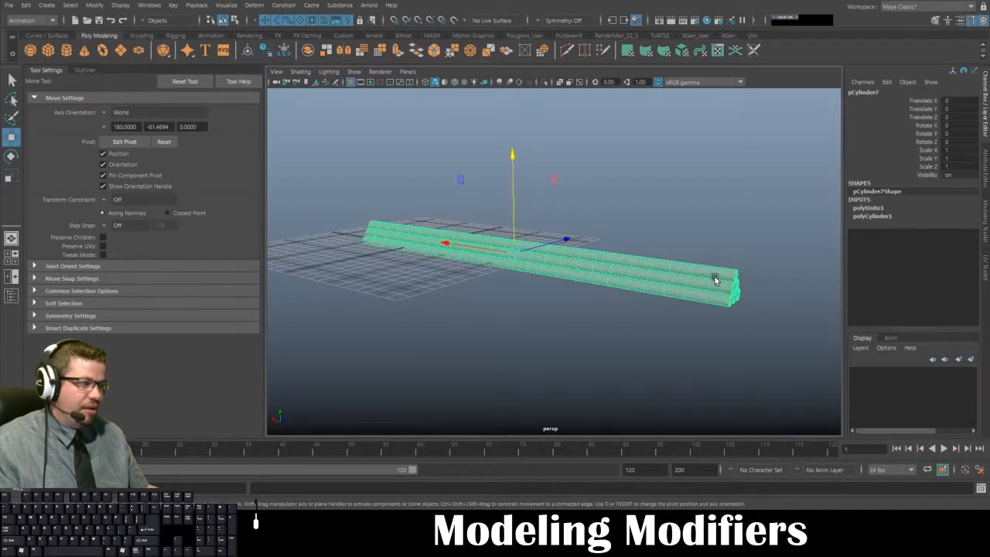
pyautogui.click(565, 325)
pyautogui.click(588, 277)
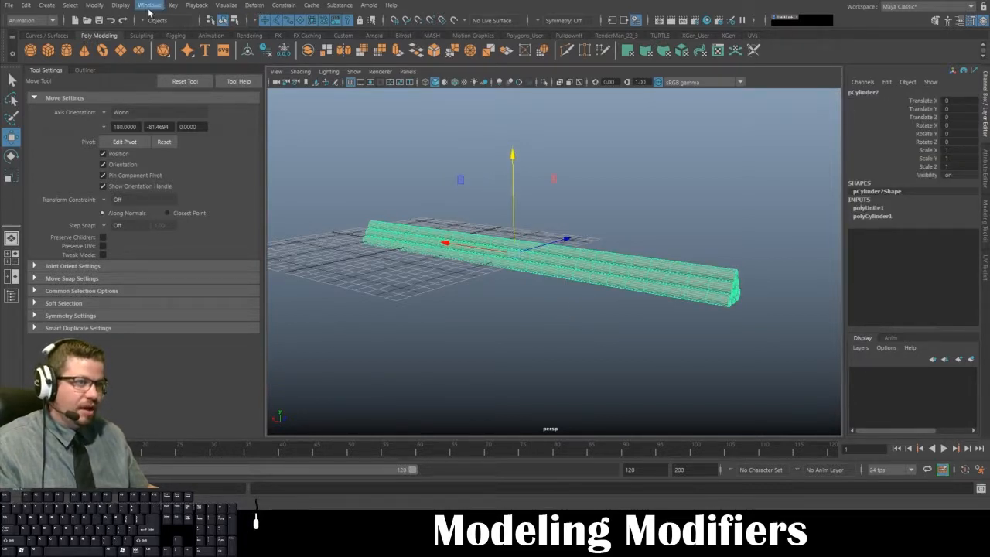
# - Add a nonlinear Twist deformer to the combined rod bundle
pyautogui.click(255, 5)
pyautogui.click(257, 5)
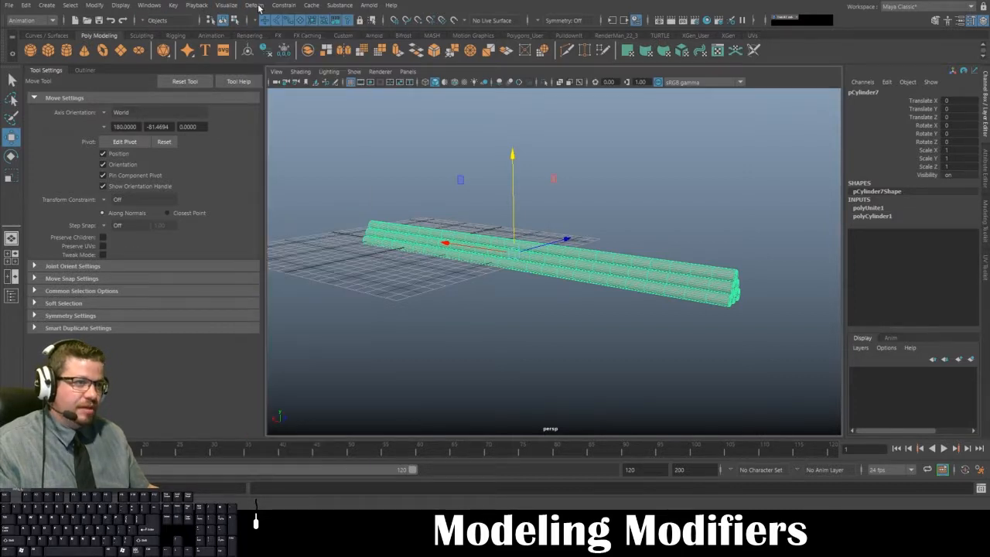
pyautogui.click(257, 5)
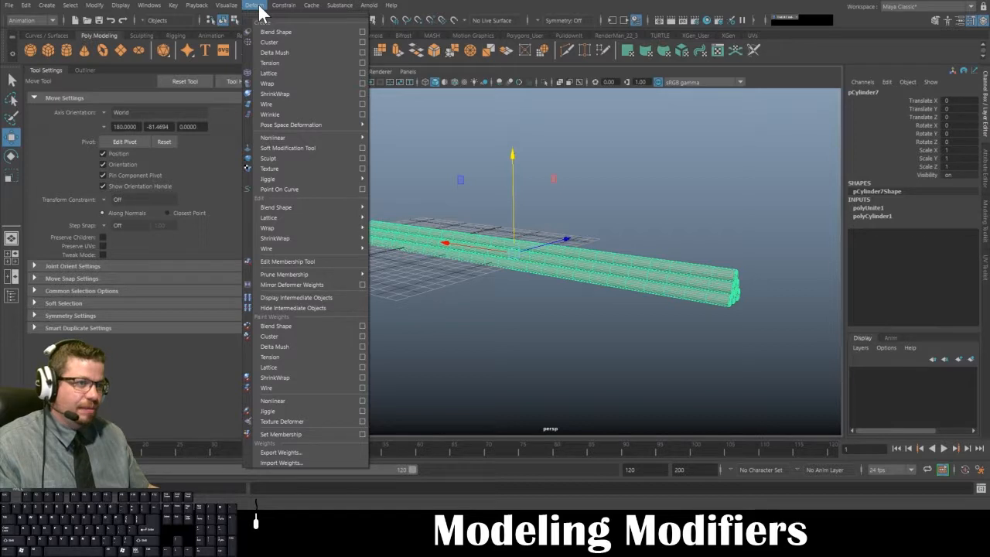
pyautogui.moveTo(280, 137)
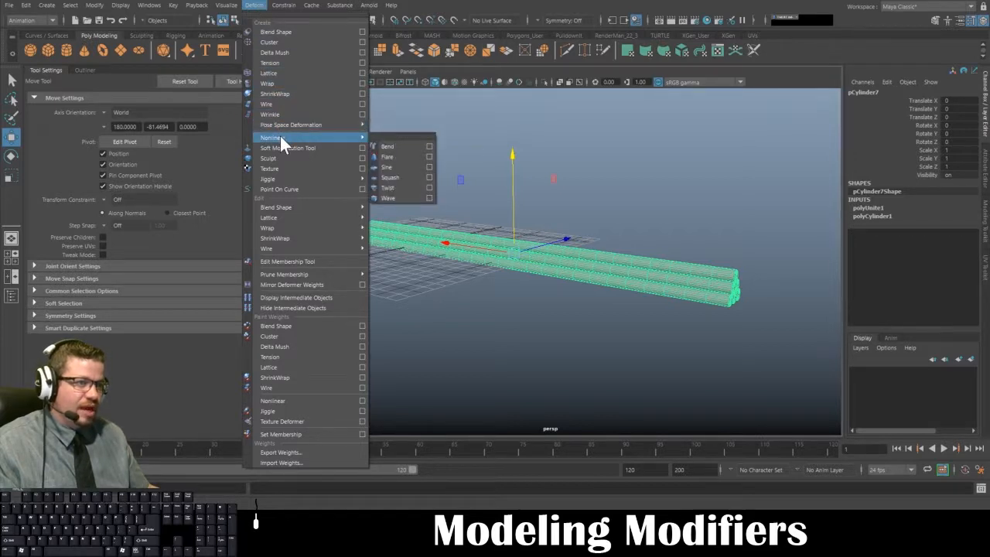
pyautogui.click(403, 188)
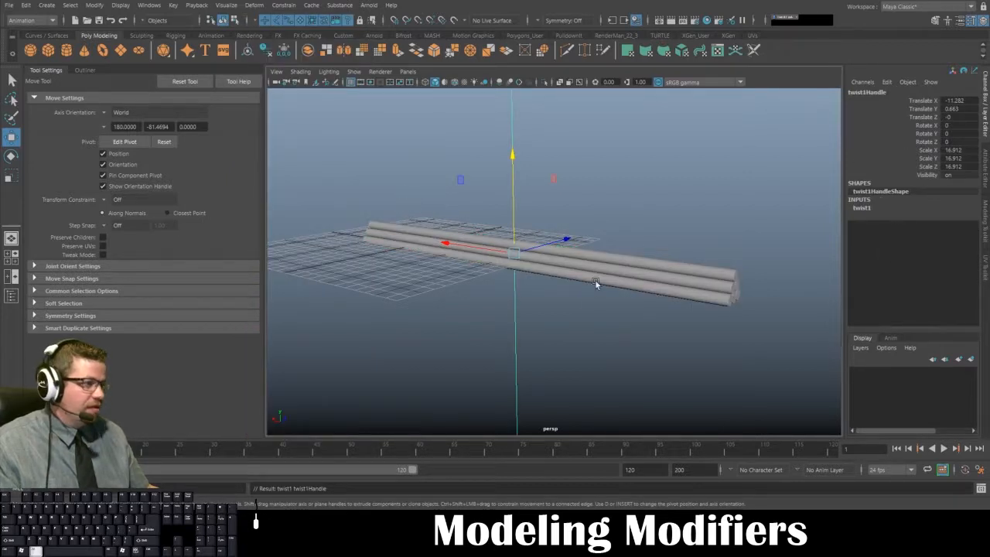
# - Try a start angle of 859.437 on the upright twist deformer, inspect the deformed bundle, and undo the angle change
pyautogui.keyDown('alt'); pyautogui.moveTo(595, 279); pyautogui.dragTo(550, 216, button='right'); pyautogui.keyUp('alt')
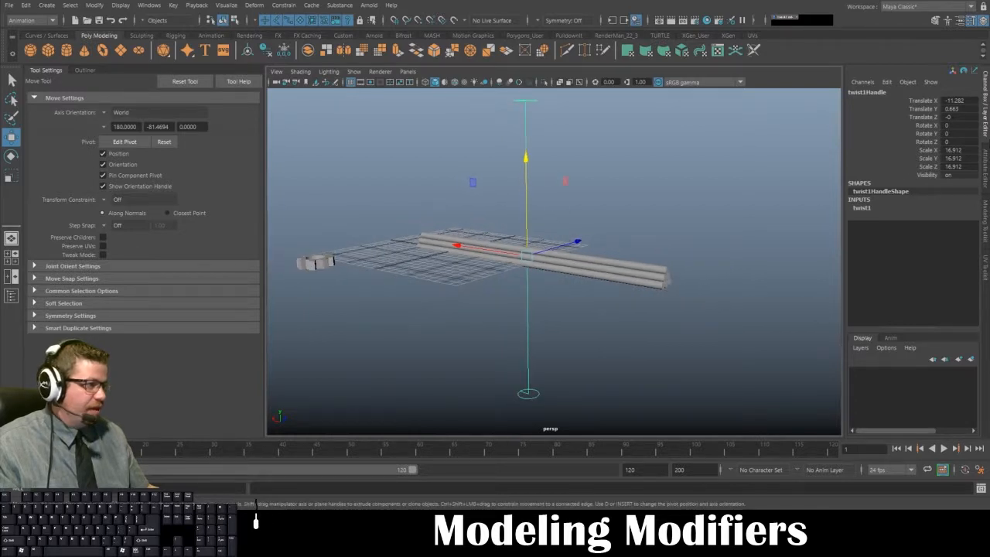
pyautogui.click(986, 163)
pyautogui.click(865, 91)
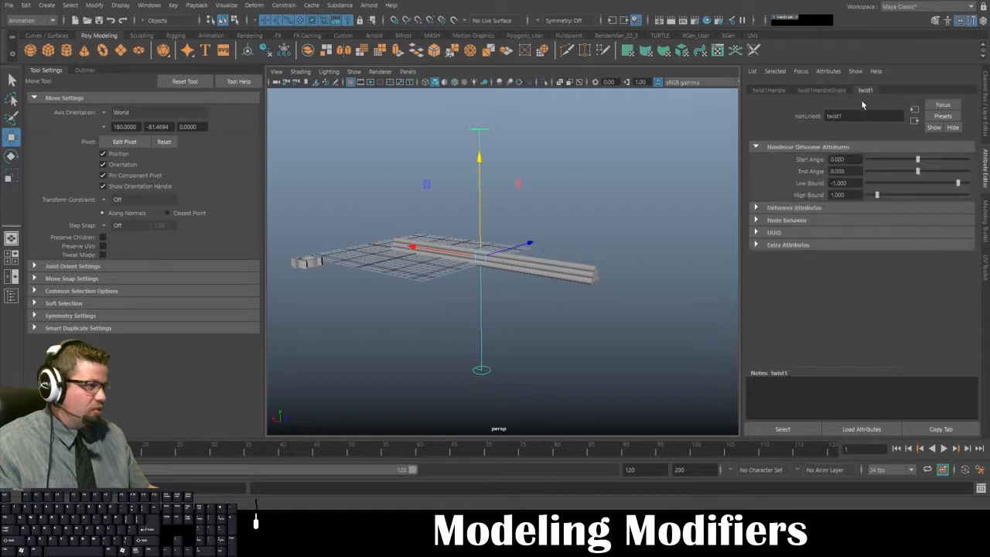
pyautogui.moveTo(918, 160); pyautogui.dragTo(976, 172)
pyautogui.keyDown('alt'); pyautogui.moveTo(711, 232); pyautogui.dragTo(608, 288); pyautogui.keyUp('alt')
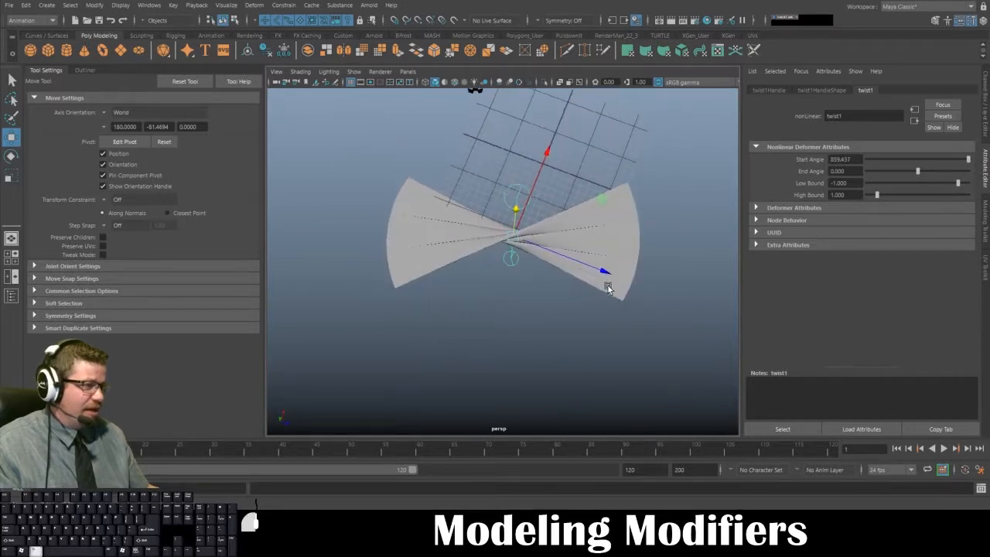
pyautogui.hotkey('ctrl', 'z')
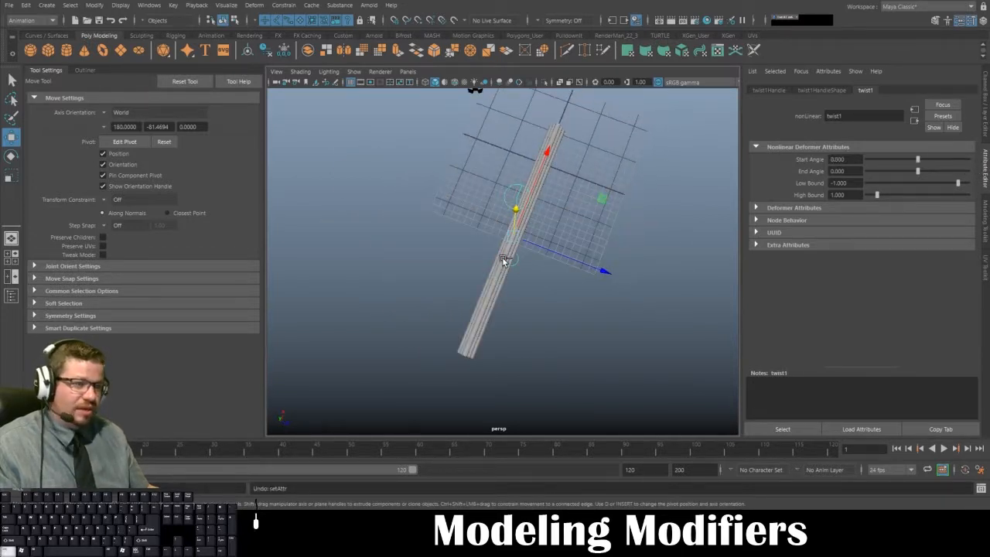
# - Rotate the twist deformer handle to 90 in Z, aligning it with the length of the rods
pyautogui.keyDown('alt'); pyautogui.moveTo(480, 241); pyautogui.dragTo(553, 239); pyautogui.keyUp('alt')
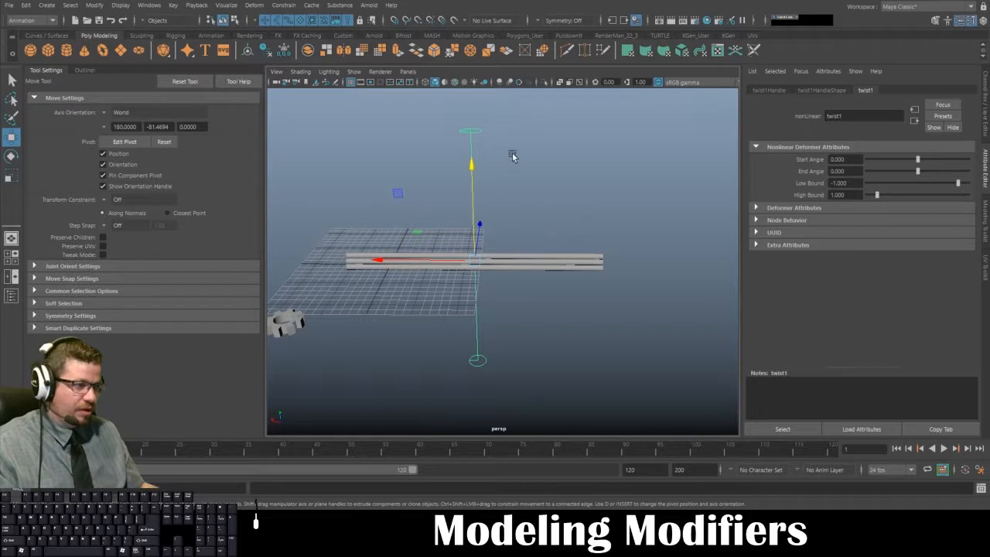
pyautogui.press('e')
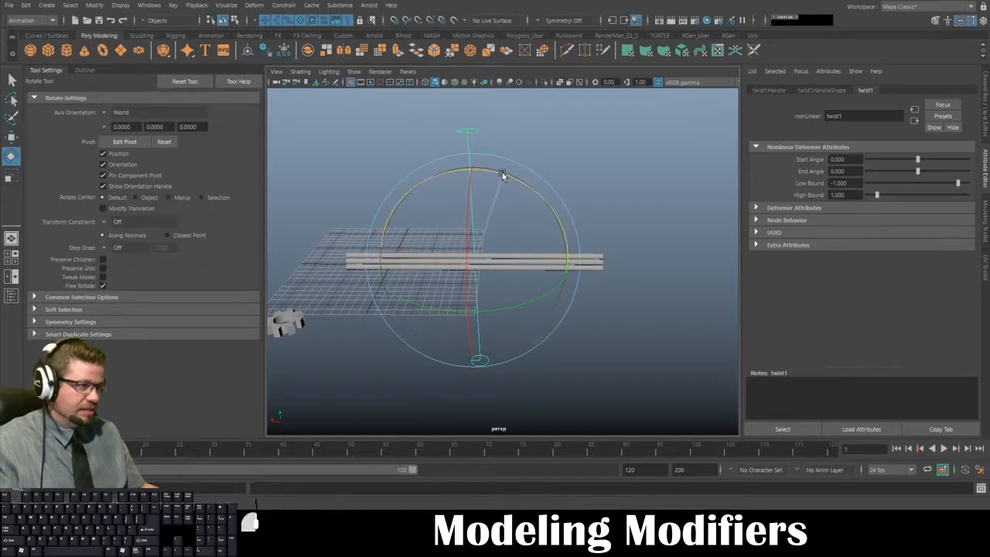
pyautogui.click(582, 185)
pyautogui.moveTo(590, 149); pyautogui.dragTo(455, 163)
pyautogui.keyDown('alt'); pyautogui.moveTo(611, 190); pyautogui.dragTo(431, 174); pyautogui.keyUp('alt')
pyautogui.click(984, 99)
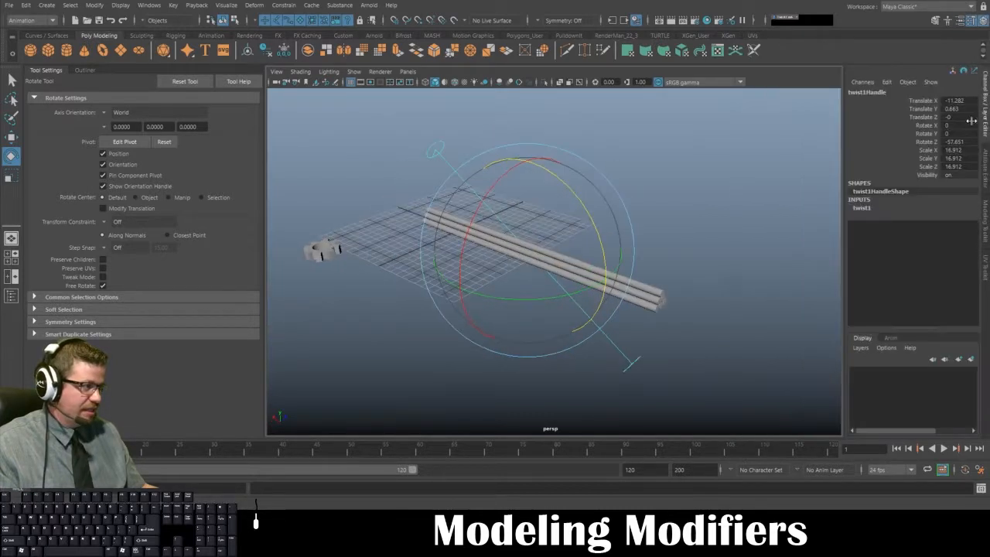
pyautogui.doubleClick(956, 143)
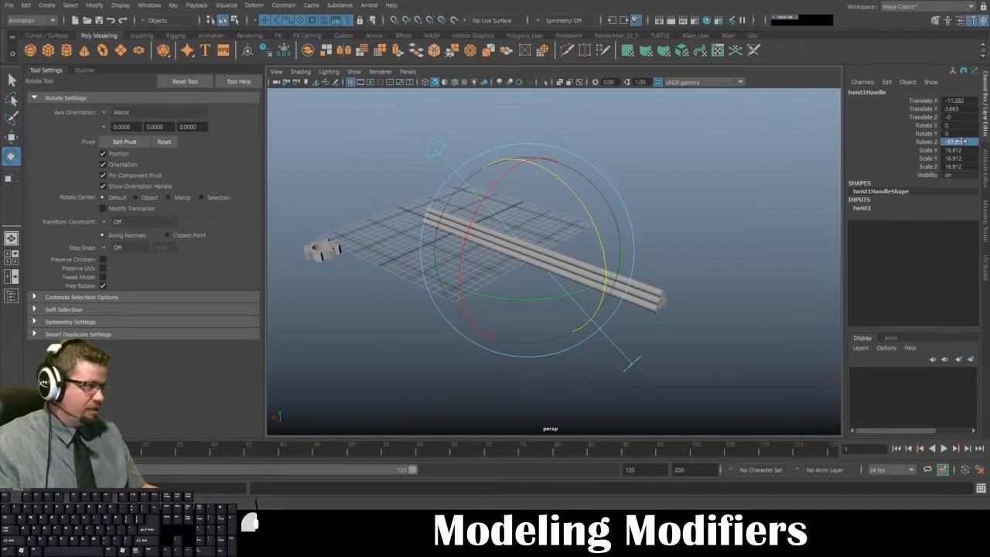
pyautogui.write('90')
pyautogui.press('Return')
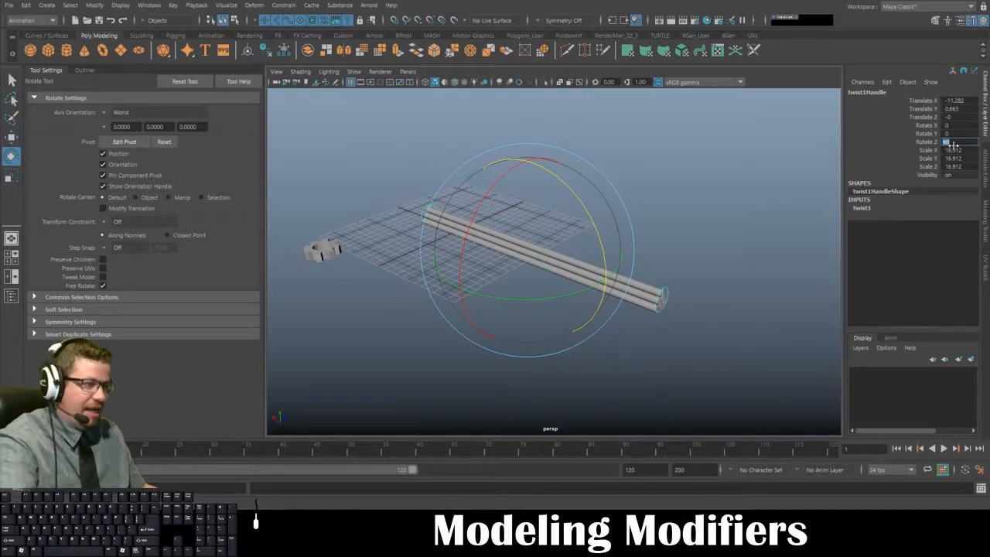
# - Check the handle's alignment with the rods and set the twist deformer's start angle to 859.437
pyautogui.click(672, 256)
pyautogui.keyDown('alt'); pyautogui.moveTo(688, 291); pyautogui.dragTo(551, 281); pyautogui.keyUp('alt')
pyautogui.click(674, 285)
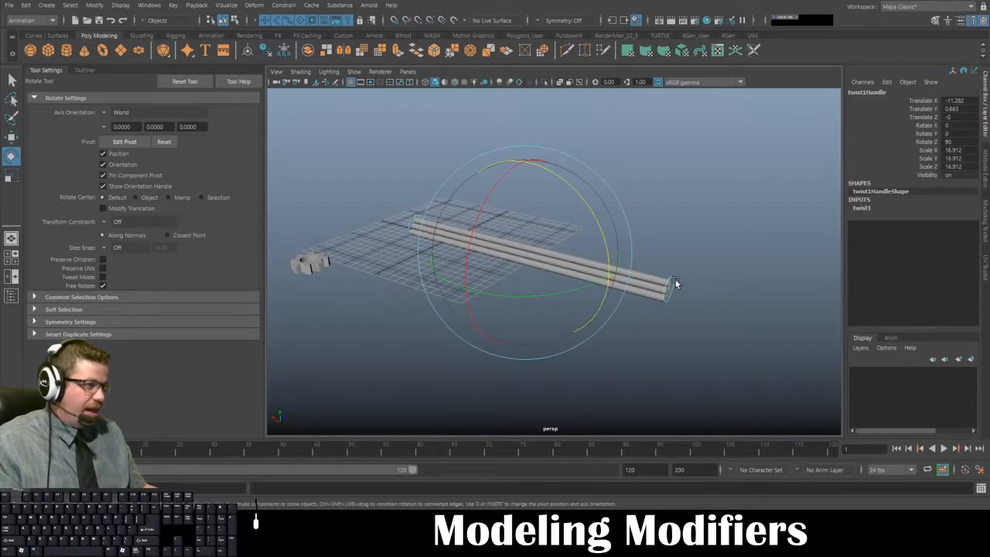
pyautogui.keyDown('alt'); pyautogui.moveTo(662, 234); pyautogui.dragTo(642, 222, button='middle'); pyautogui.keyUp('alt')
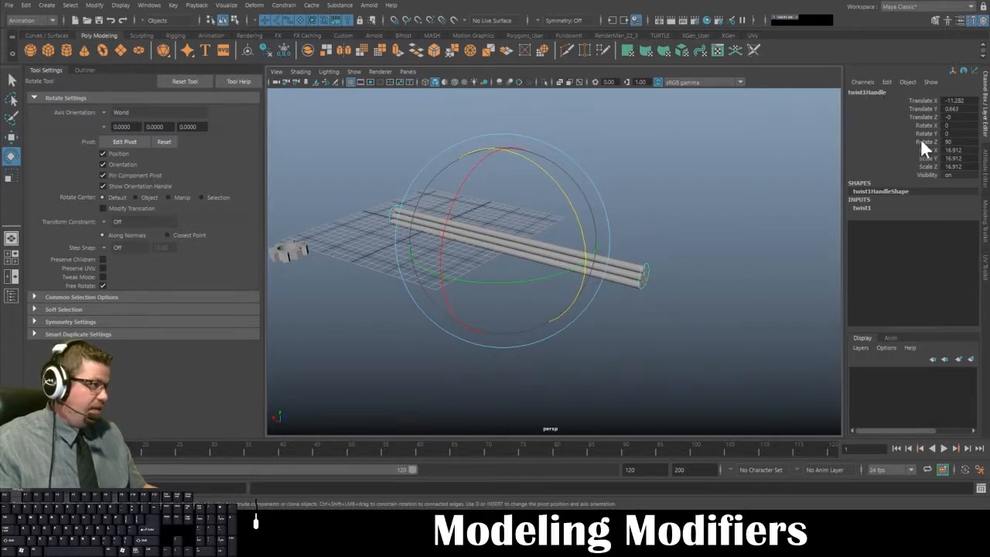
pyautogui.click(987, 166)
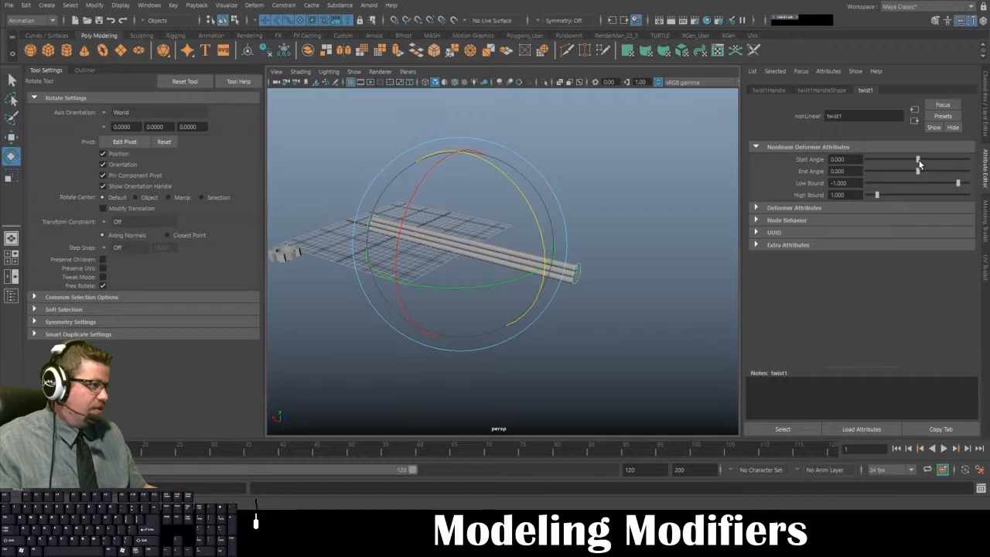
pyautogui.moveTo(919, 163); pyautogui.dragTo(969, 166)
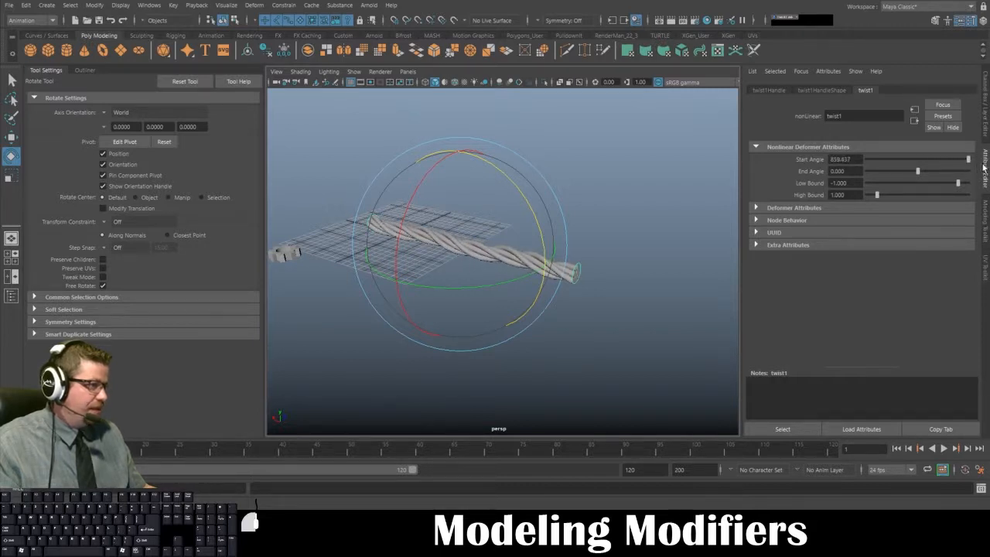
# - Inspect the twisted bundle up close with the deformer handle deselected, and reselect the handle
pyautogui.click(632, 227)
pyautogui.keyDown('alt'); pyautogui.moveTo(632, 227); pyautogui.dragTo(656, 277); pyautogui.keyUp('alt')
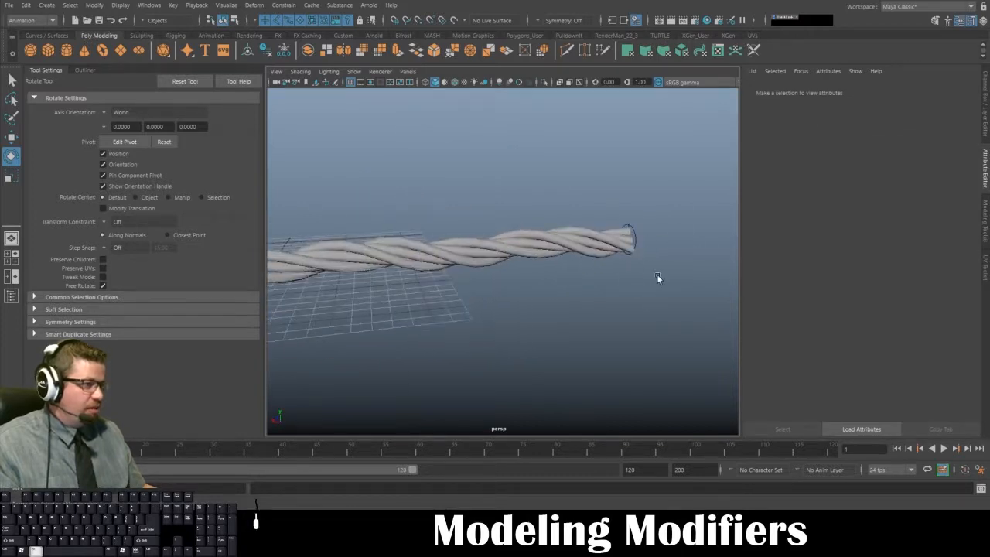
pyautogui.click(633, 236)
pyautogui.keyDown('alt'); pyautogui.moveTo(637, 236); pyautogui.dragTo(693, 199); pyautogui.keyUp('alt')
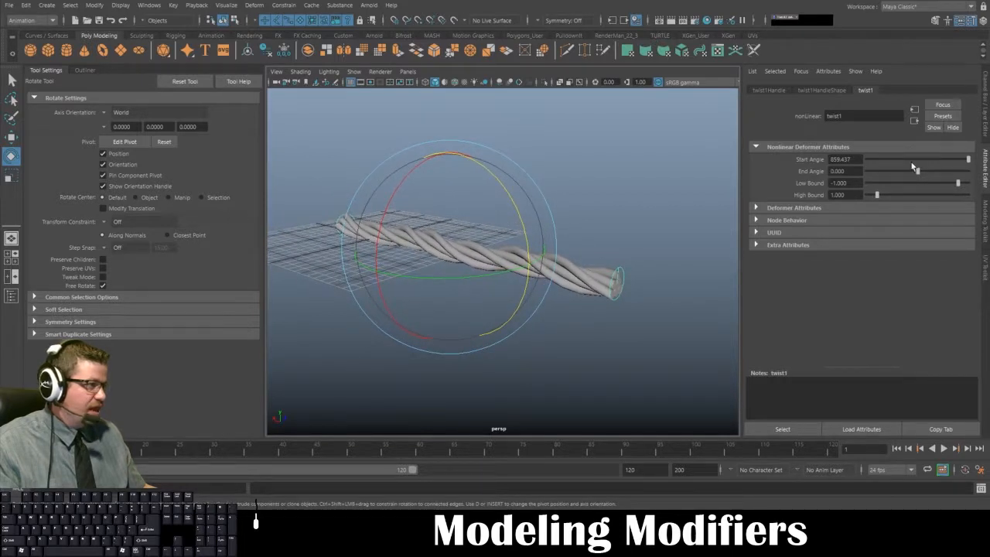
# - Try varying the twist's start and end angles, reset the end angle to 0, and deselect and reselect the handle
pyautogui.moveTo(970, 160)
pyautogui.mouseDown()
pyautogui.moveTo(860, 170)
pyautogui.moveTo(974, 167)
pyautogui.mouseUp()
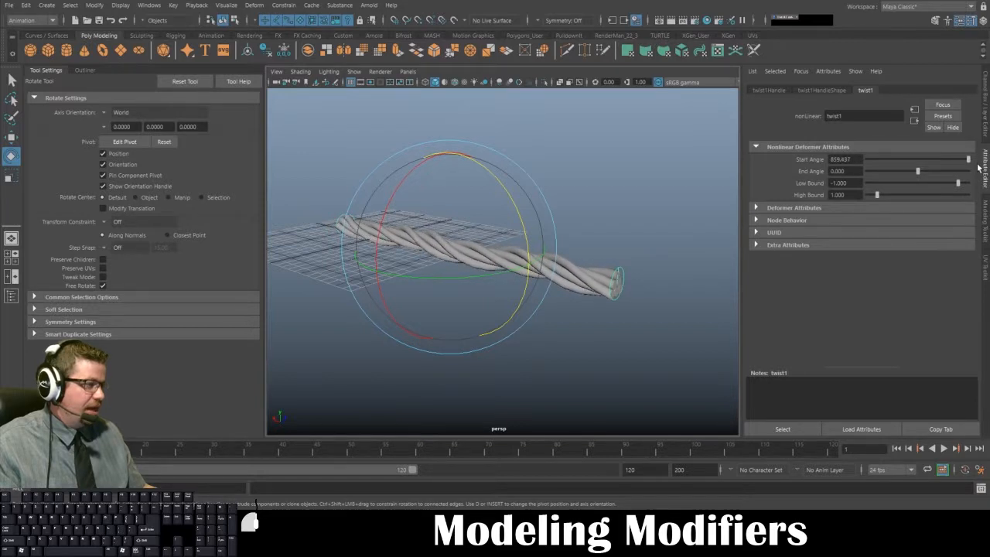
pyautogui.moveTo(919, 173); pyautogui.dragTo(871, 180)
pyautogui.doubleClick(843, 171)
pyautogui.write('0')
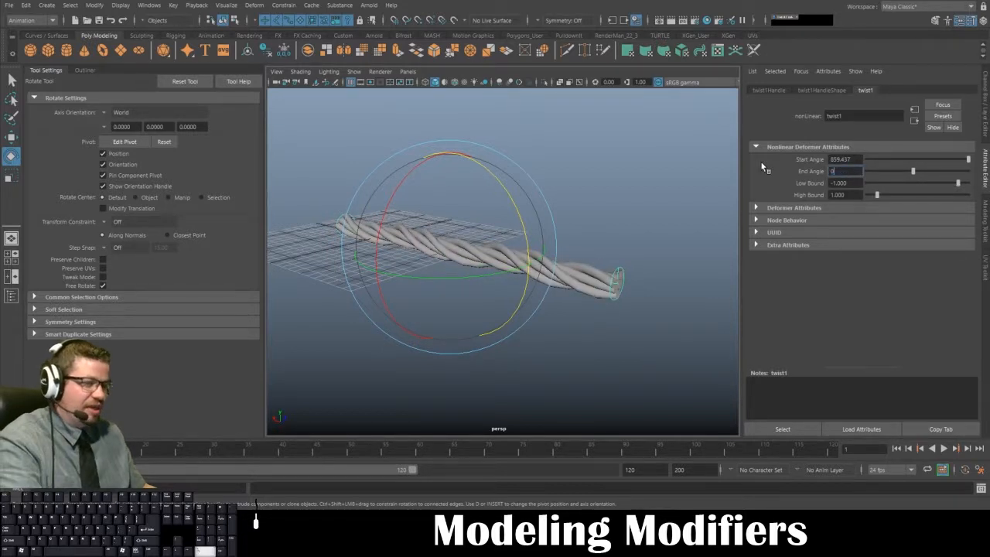
pyautogui.press('Return')
pyautogui.click(661, 232)
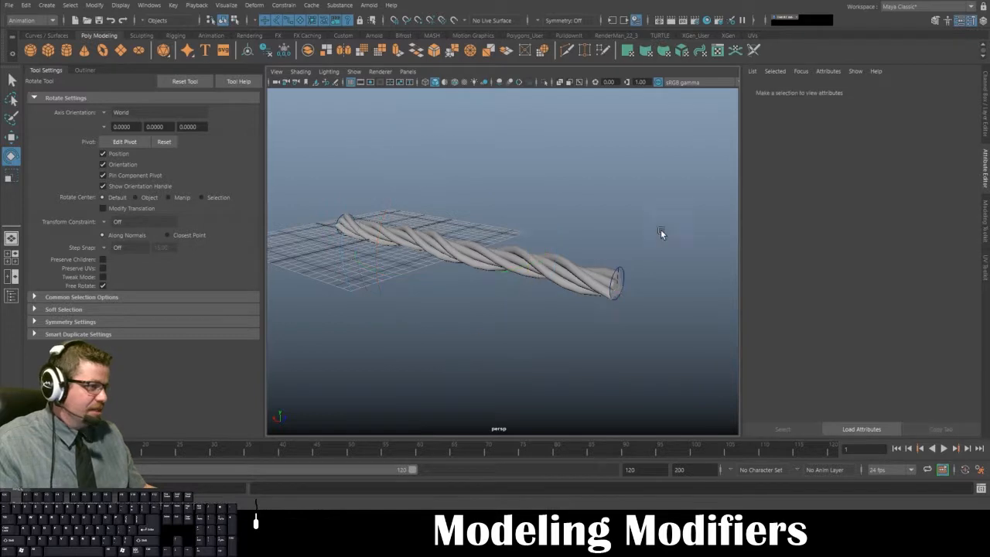
pyautogui.click(625, 272)
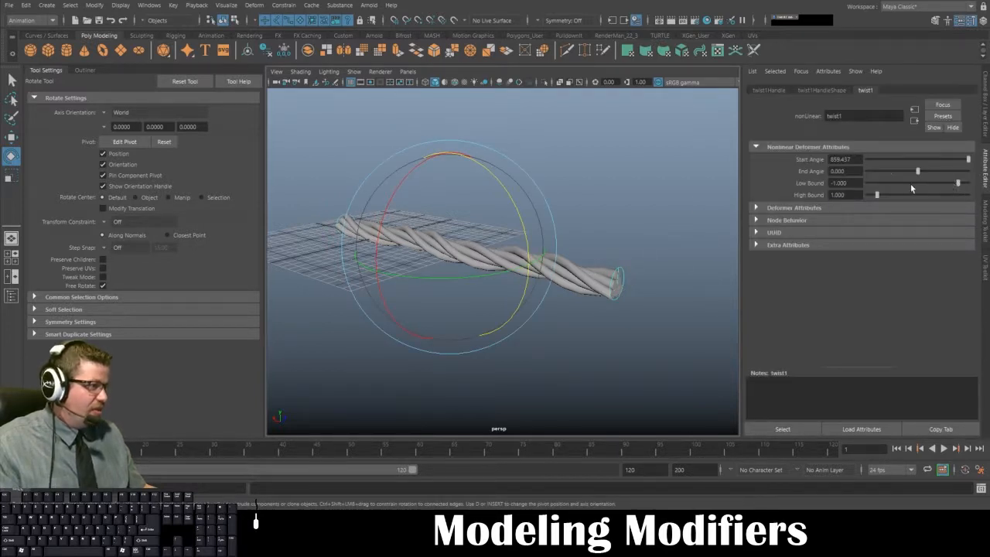
# - Try other high bound values on the twist, reset the high bound to 1, and raise the low bound to about -0.464
pyautogui.moveTo(877, 194); pyautogui.dragTo(806, 190)
pyautogui.write('1')
pyautogui.press('Return')
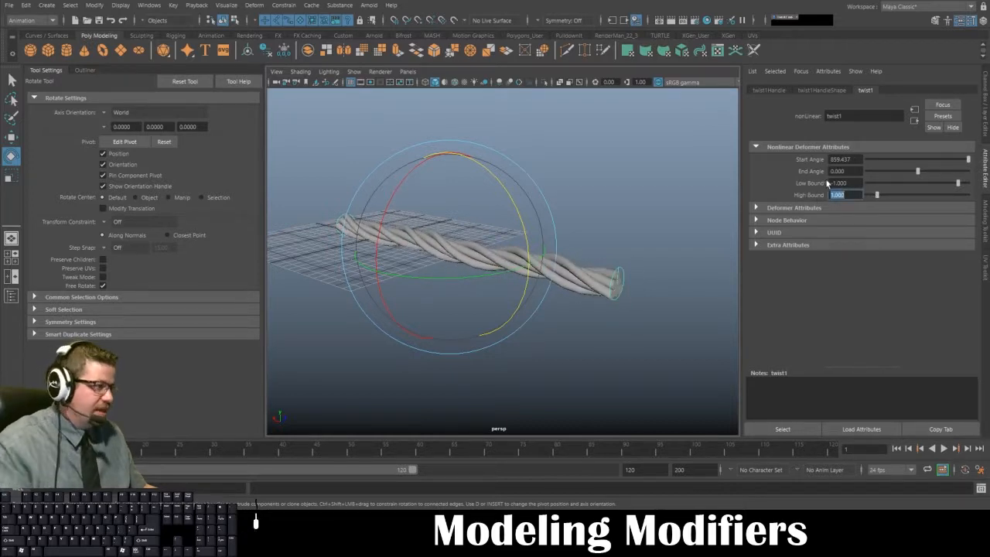
pyautogui.moveTo(956, 184)
pyautogui.mouseDown()
pyautogui.moveTo(930, 190)
pyautogui.moveTo(963, 189)
pyautogui.mouseUp()
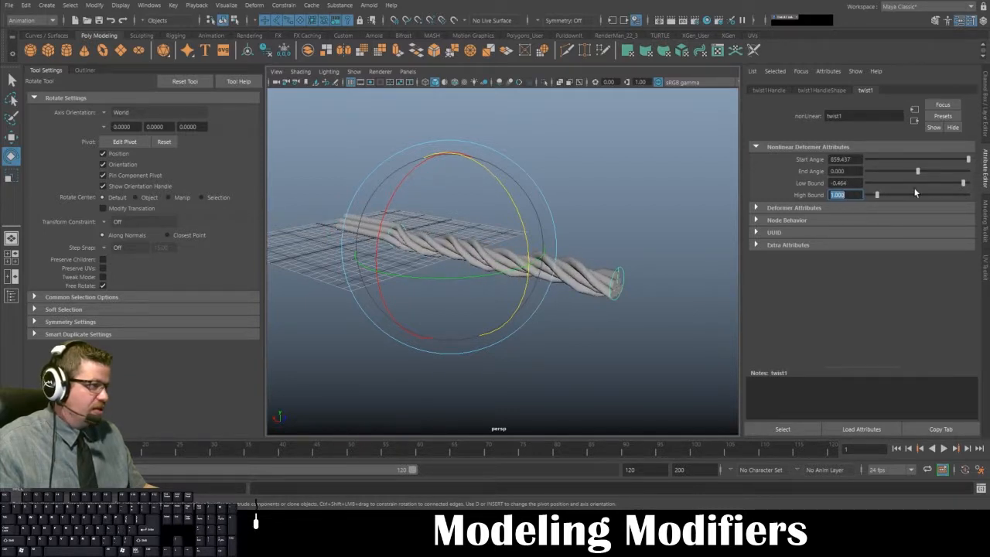
# - Set the twist deformer's low bound to -1, deselect its handle and check the fully twisted rope
pyautogui.moveTo(850, 184); pyautogui.dragTo(792, 184)
pyautogui.write('-1')
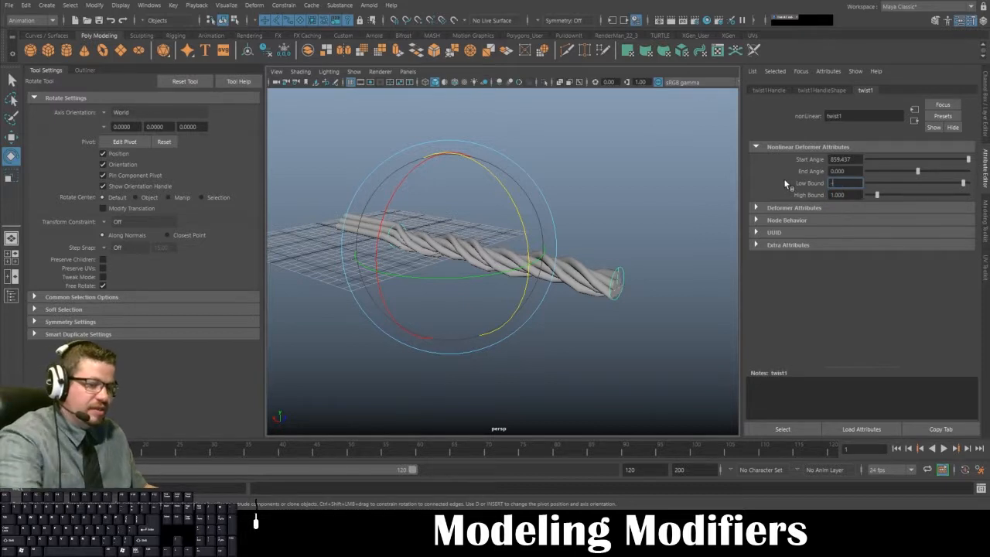
pyautogui.press('Return')
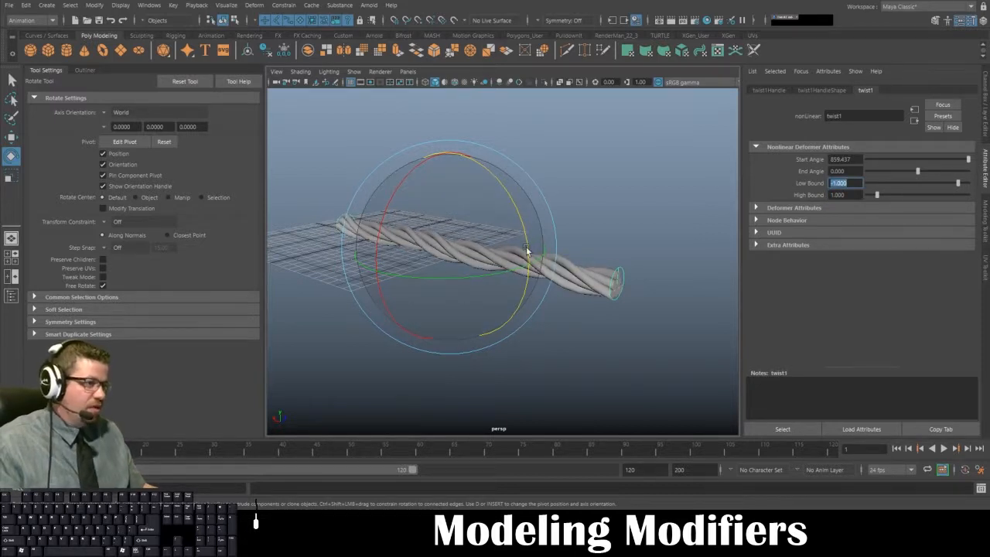
pyautogui.click(609, 198)
pyautogui.keyDown('alt'); pyautogui.moveTo(442, 245); pyautogui.dragTo(600, 228); pyautogui.keyUp('alt')
pyautogui.keyDown('alt'); pyautogui.moveTo(498, 249); pyautogui.dragTo(313, 216); pyautogui.keyUp('alt')
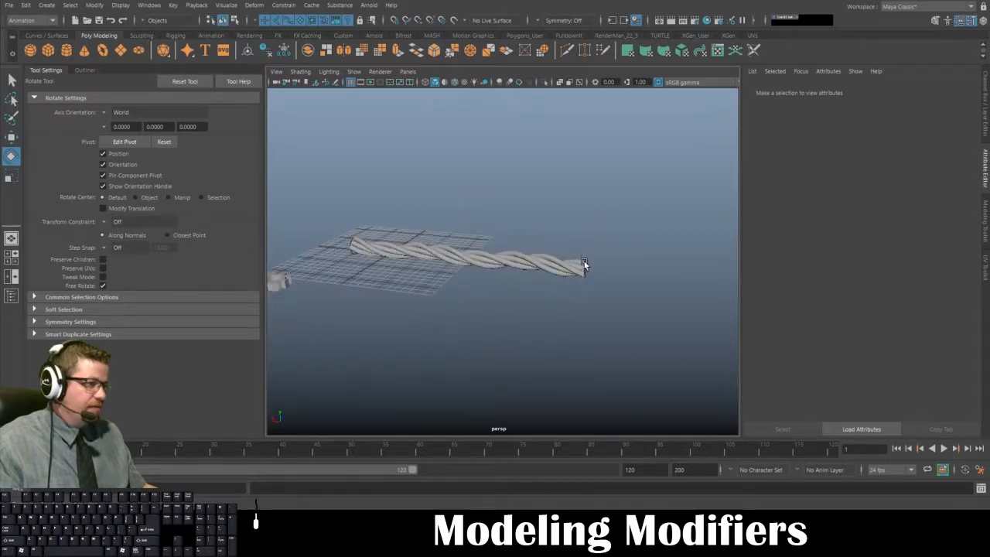
pyautogui.keyDown('alt'); pyautogui.moveTo(406, 233); pyautogui.dragTo(636, 251); pyautogui.keyUp('alt')
pyautogui.keyDown('alt'); pyautogui.moveTo(465, 250); pyautogui.dragTo(343, 287); pyautogui.keyUp('alt')
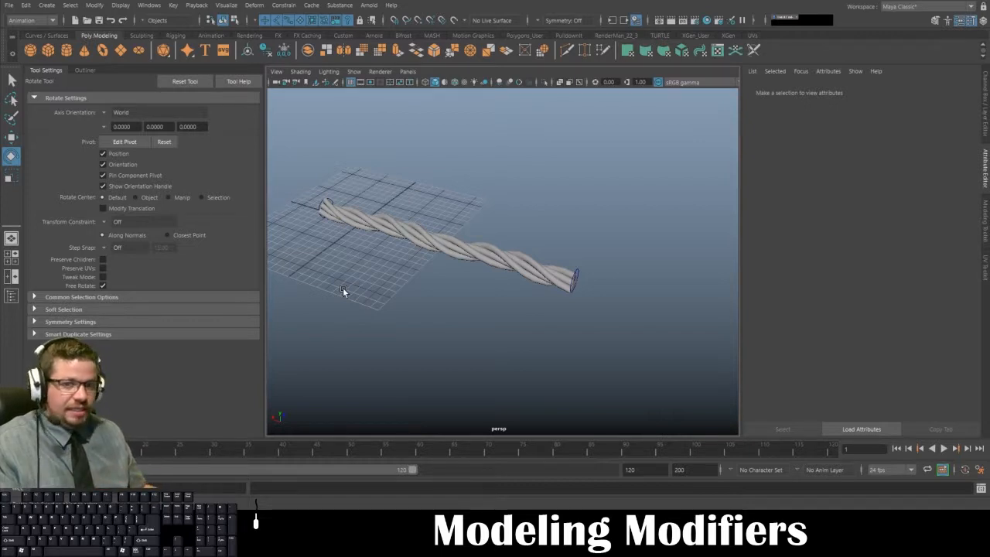
# - Delete all construction history in the scene to bake the twist into the rope
pyautogui.click(577, 271)
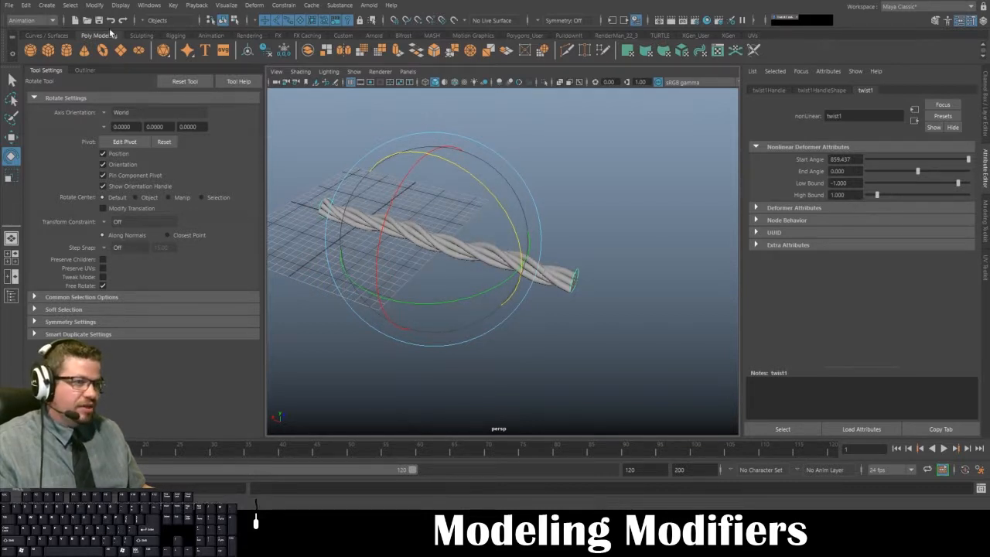
pyautogui.click(26, 7)
pyautogui.moveTo(85, 138)
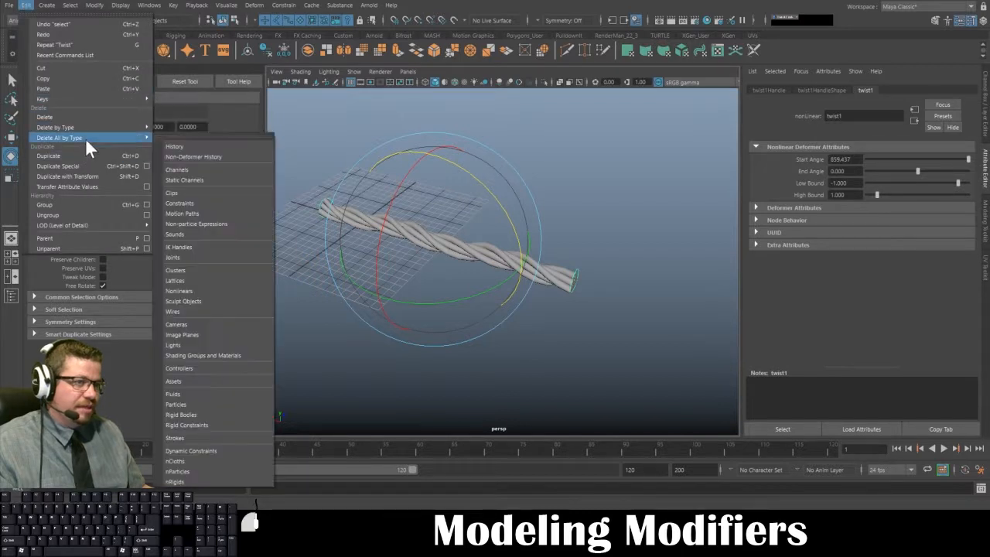
pyautogui.click(188, 144)
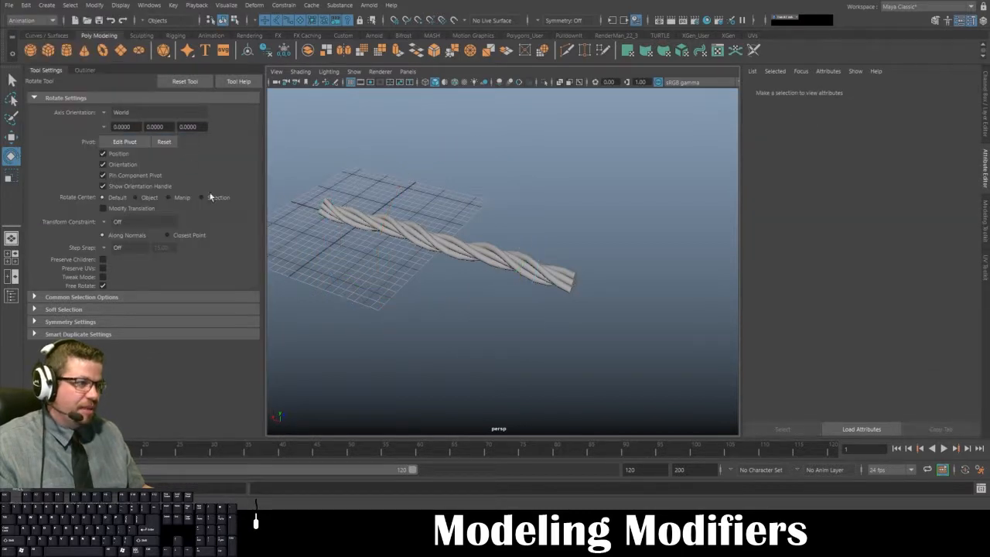
# - Inspect the baked rope, then frame the gear and examine its mesh with and without selection
pyautogui.keyDown('alt'); pyautogui.moveTo(395, 290); pyautogui.dragTo(425, 280); pyautogui.keyUp('alt')
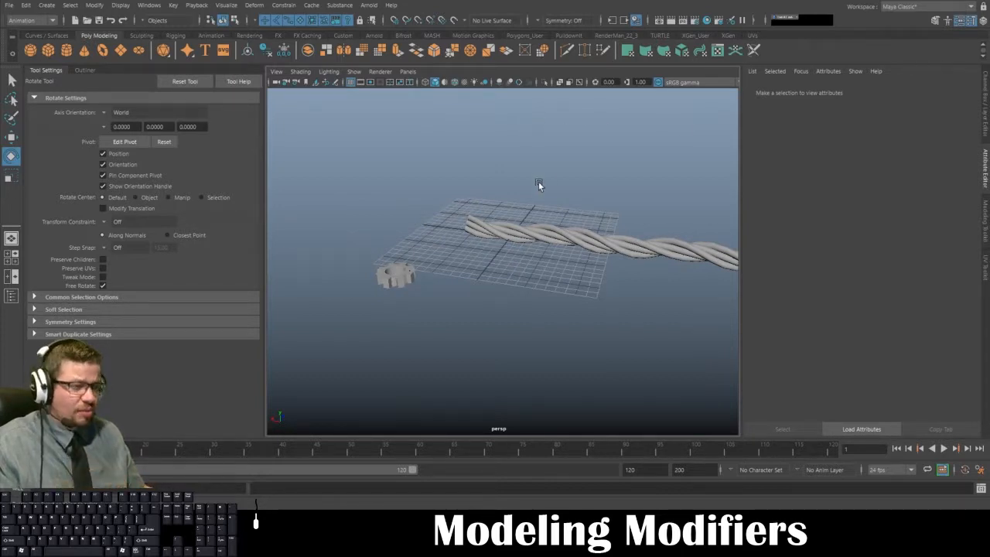
pyautogui.click(565, 236)
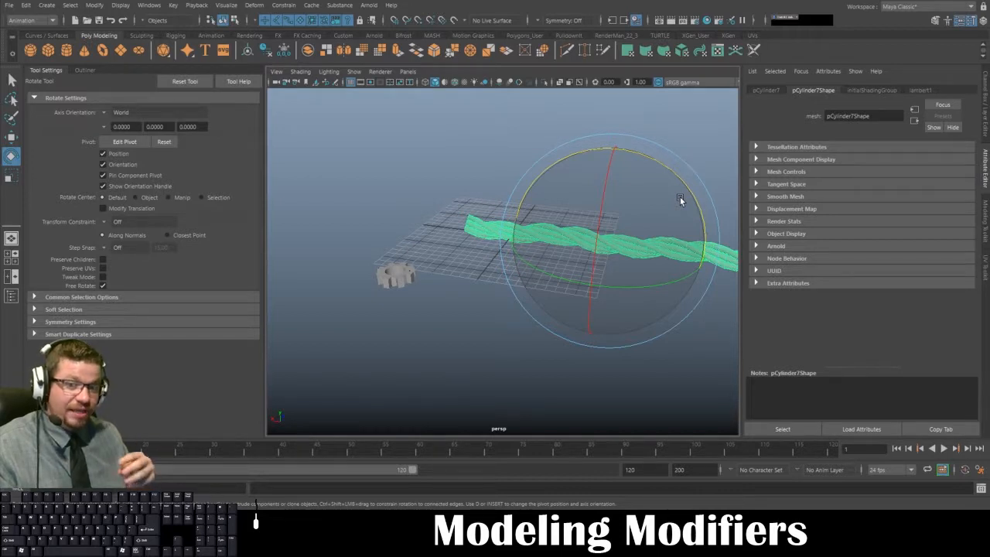
pyautogui.click(396, 274)
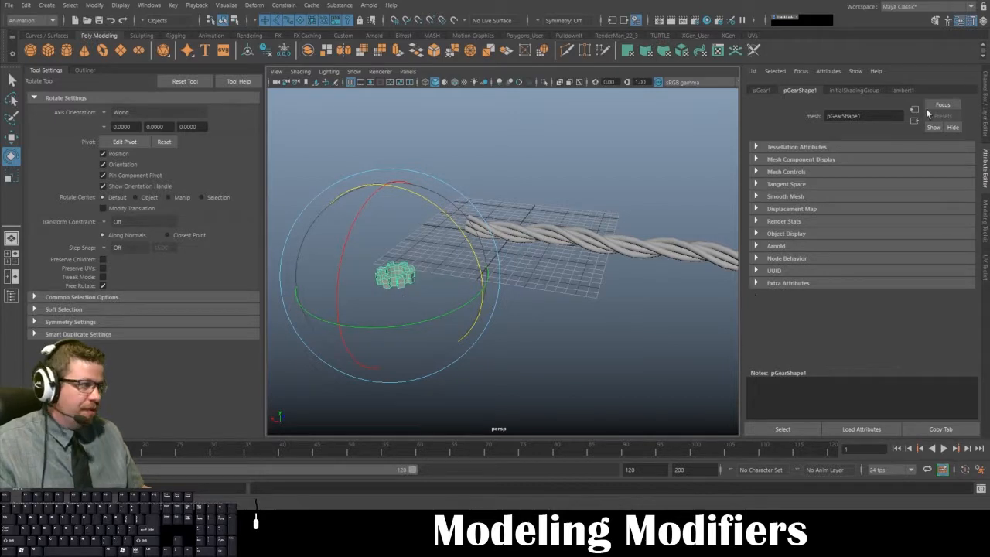
pyautogui.press('f')
pyautogui.click(673, 227)
pyautogui.click(532, 282)
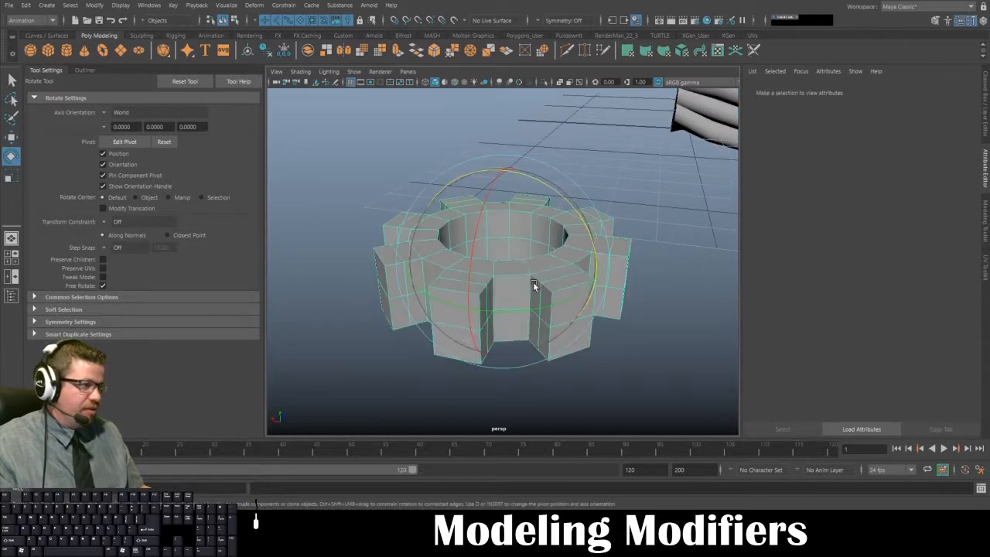
pyautogui.keyDown('alt'); pyautogui.moveTo(646, 274); pyautogui.dragTo(636, 292); pyautogui.keyUp('alt')
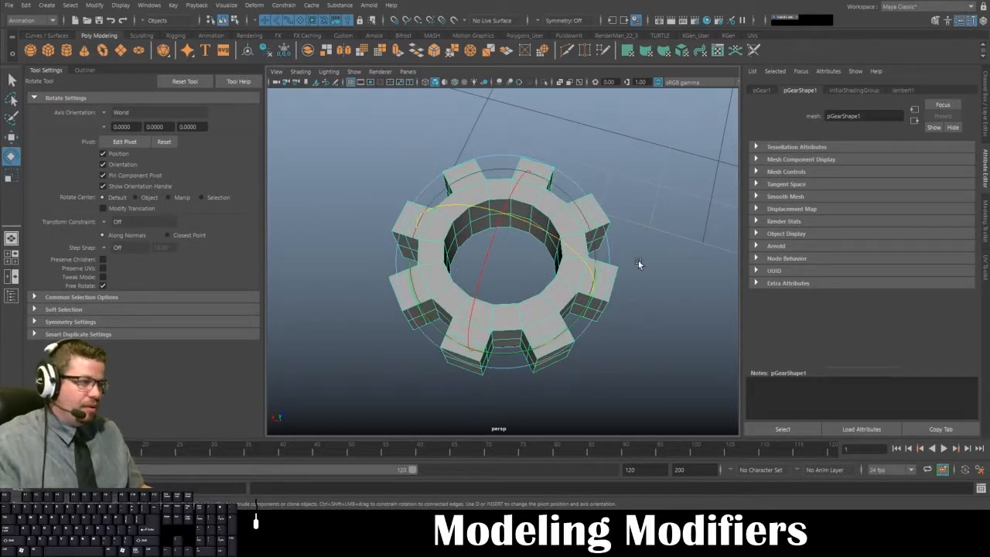
pyautogui.click(638, 260)
pyautogui.click(562, 283)
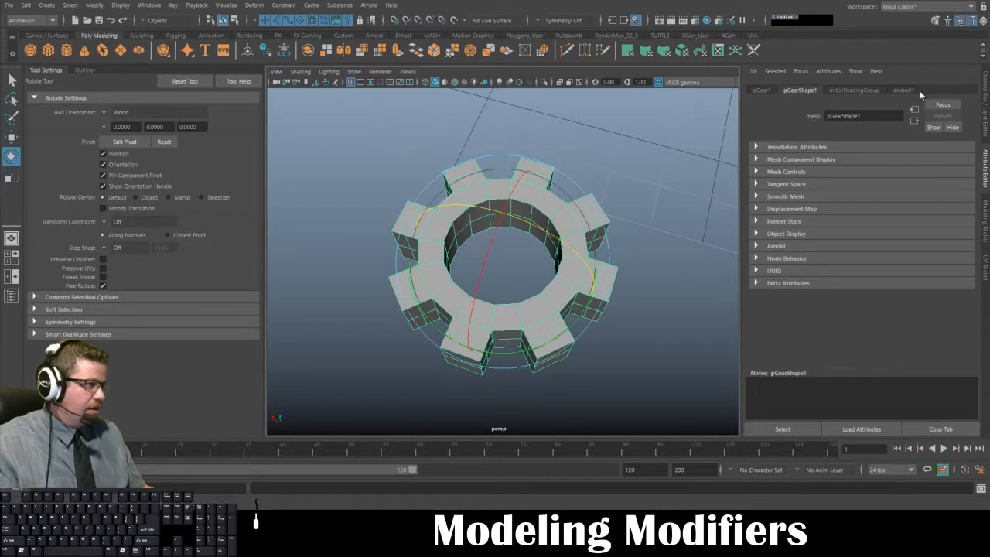
# - Look through the gear's transform, shape, shading group and material nodes for remaining construction history
pyautogui.click(860, 90)
pyautogui.click(902, 90)
pyautogui.click(856, 92)
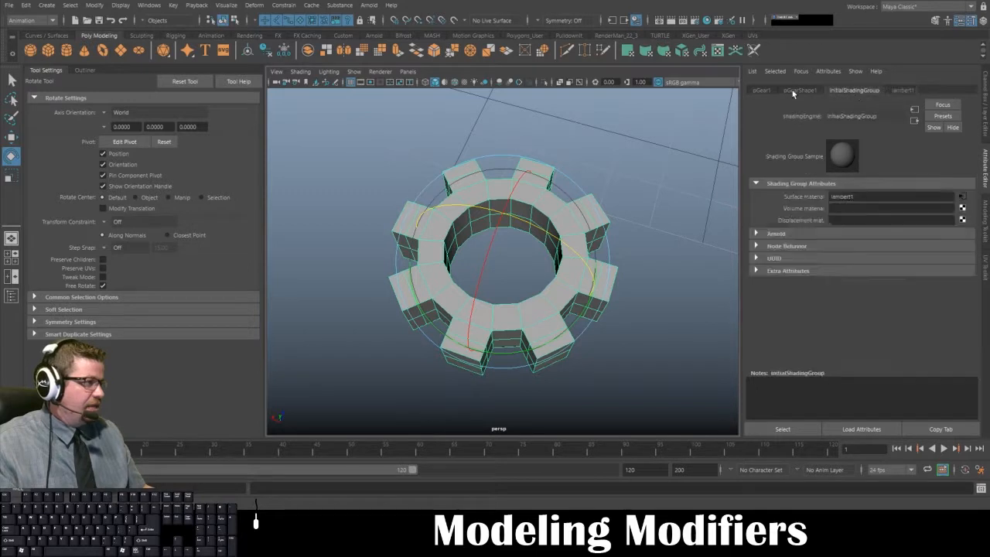
pyautogui.click(794, 91)
pyautogui.click(760, 91)
pyautogui.click(802, 93)
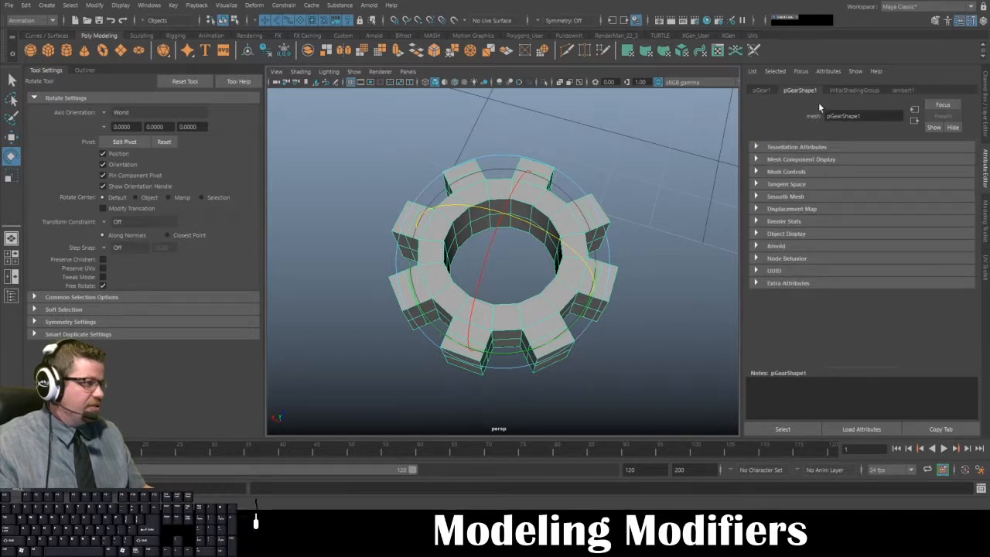
pyautogui.click(763, 91)
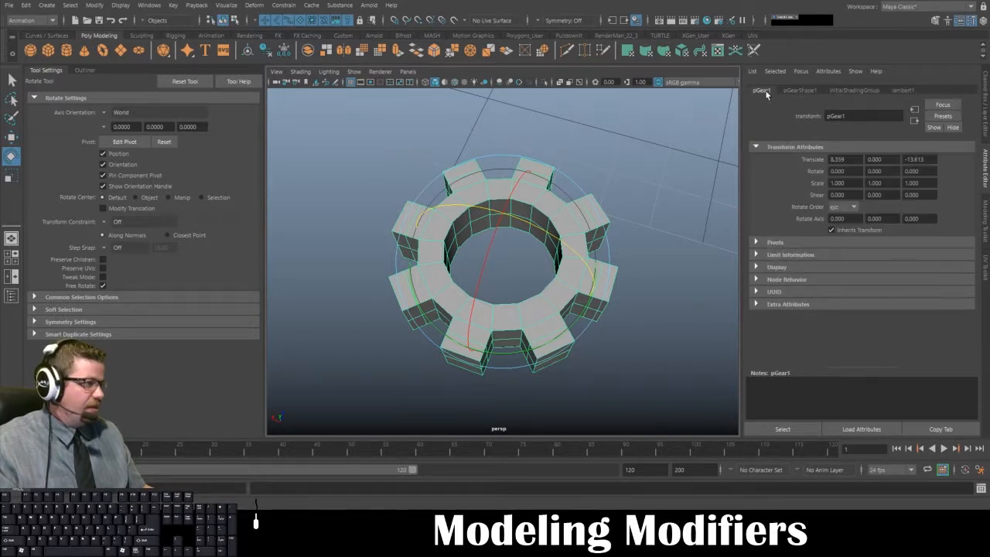
pyautogui.click(806, 93)
# - View the gear and rope together, checking them selected and deselected
pyautogui.click(620, 299)
pyautogui.scroll(-5, 591, 292)
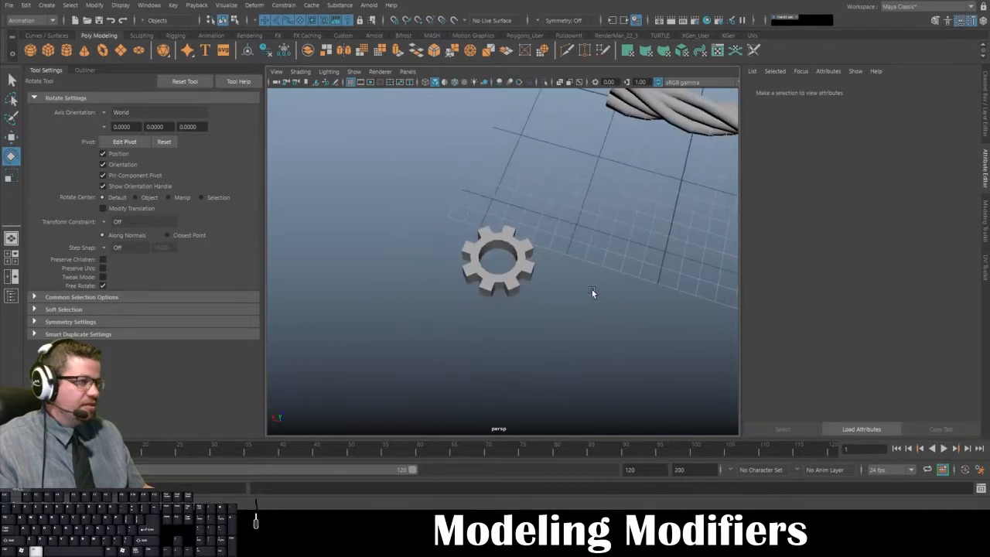
pyautogui.keyDown('alt'); pyautogui.moveTo(592, 292); pyautogui.dragTo(438, 284); pyautogui.keyUp('alt')
pyautogui.click(443, 286)
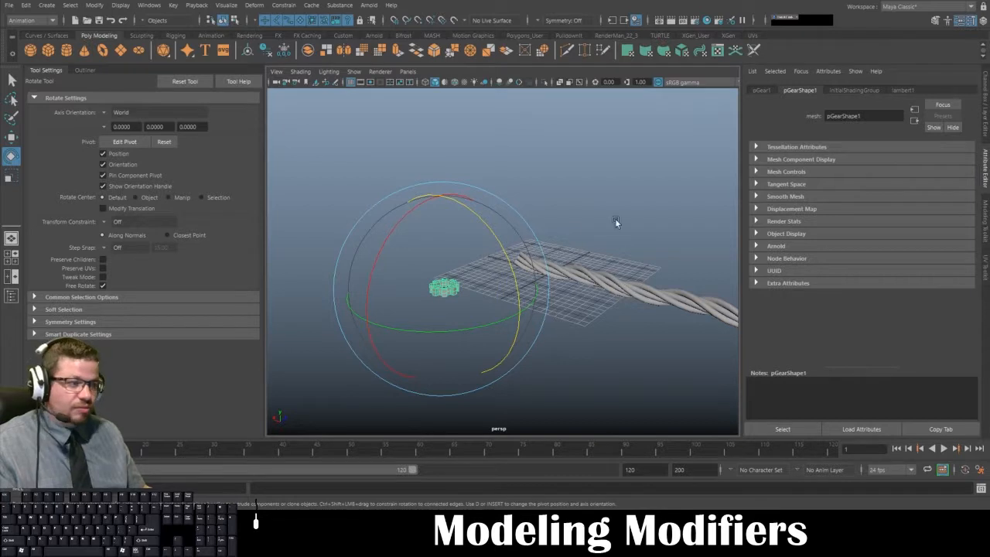
pyautogui.click(665, 335)
pyautogui.keyDown('alt'); pyautogui.moveTo(661, 333); pyautogui.dragTo(576, 314); pyautogui.keyUp('alt')
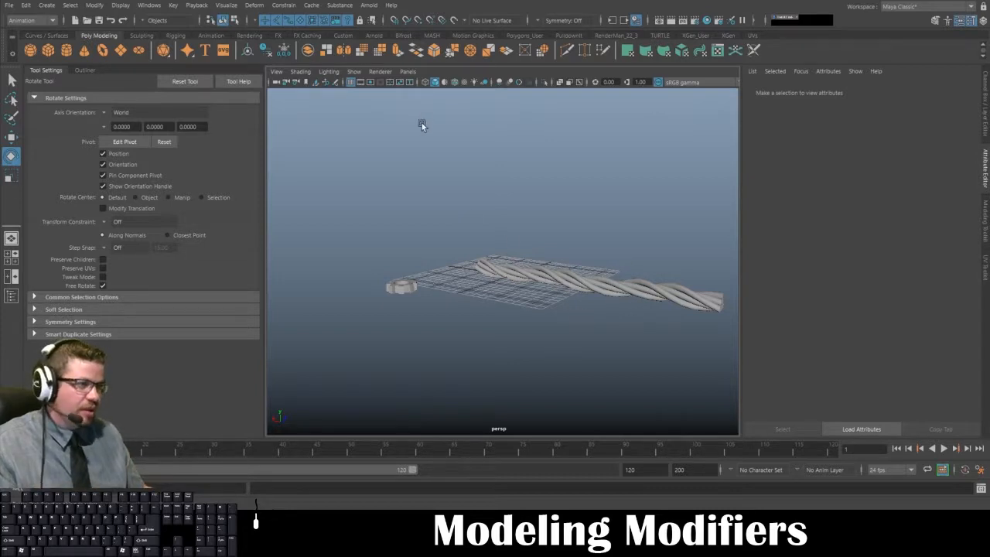
pyautogui.moveTo(375, 226); pyautogui.dragTo(649, 365)
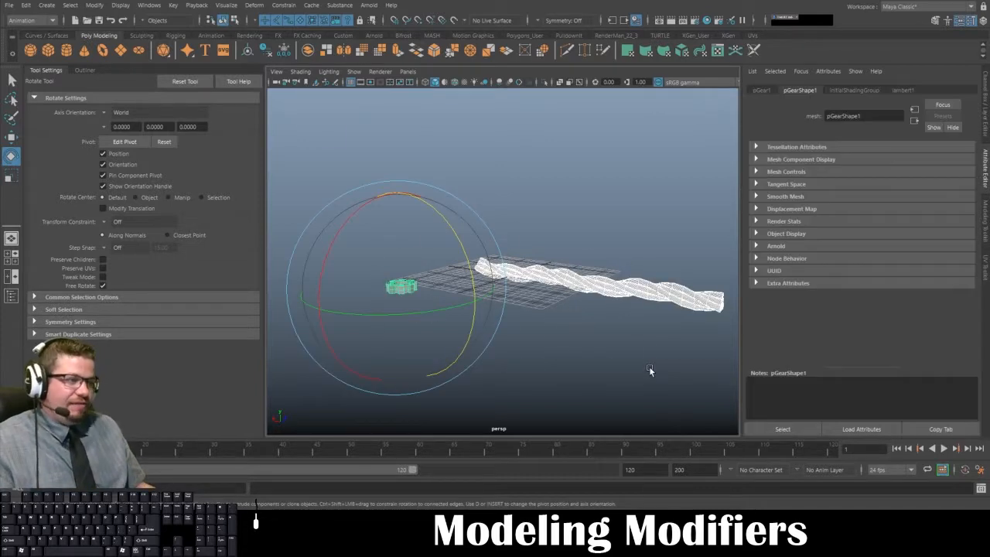
pyautogui.click(649, 366)
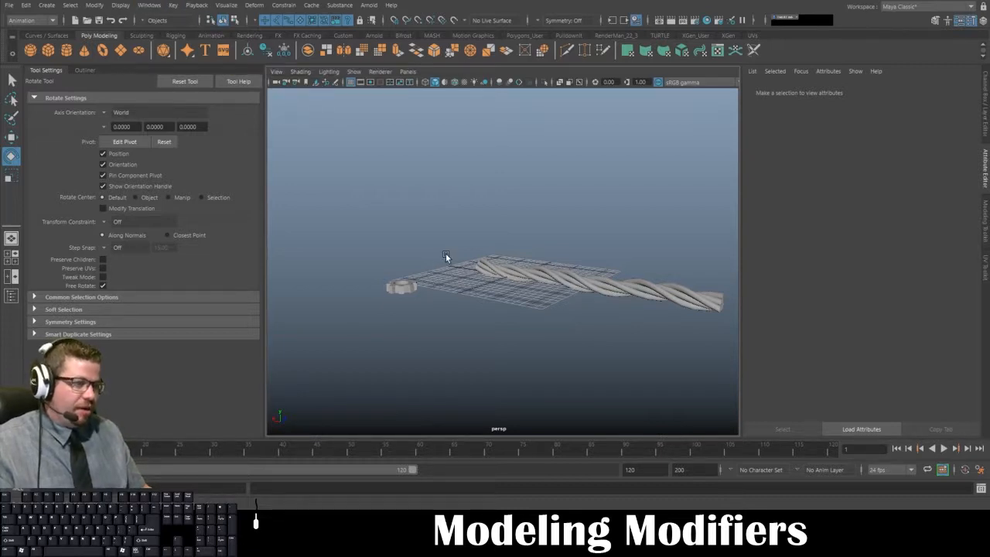
# - Create a polygon cylinder at the grid's center, move the rope aside along Z, and reselect the cylinder
pyautogui.click(66, 50)
pyautogui.keyDown('alt'); pyautogui.moveTo(455, 297); pyautogui.dragTo(437, 313); pyautogui.keyUp('alt')
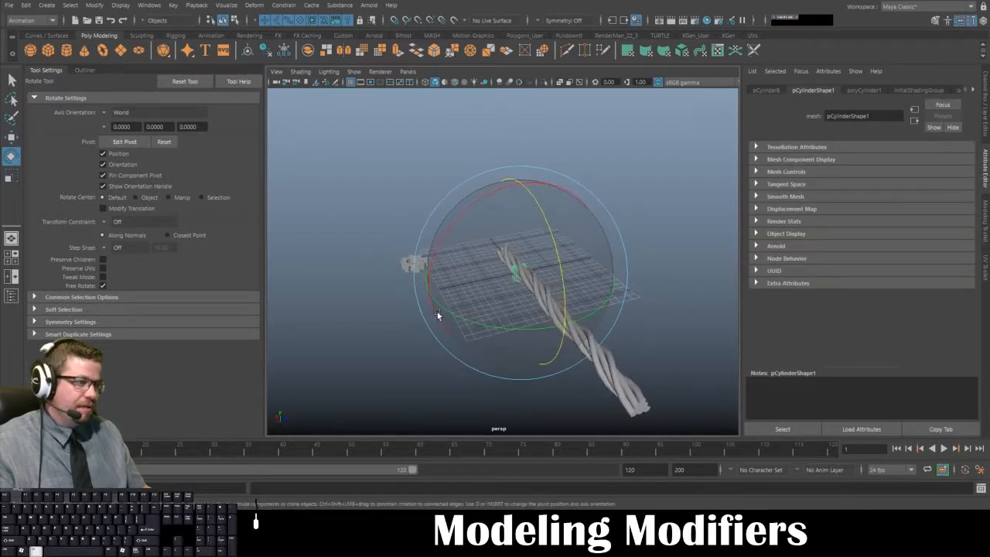
pyautogui.click(636, 395)
pyautogui.press('w')
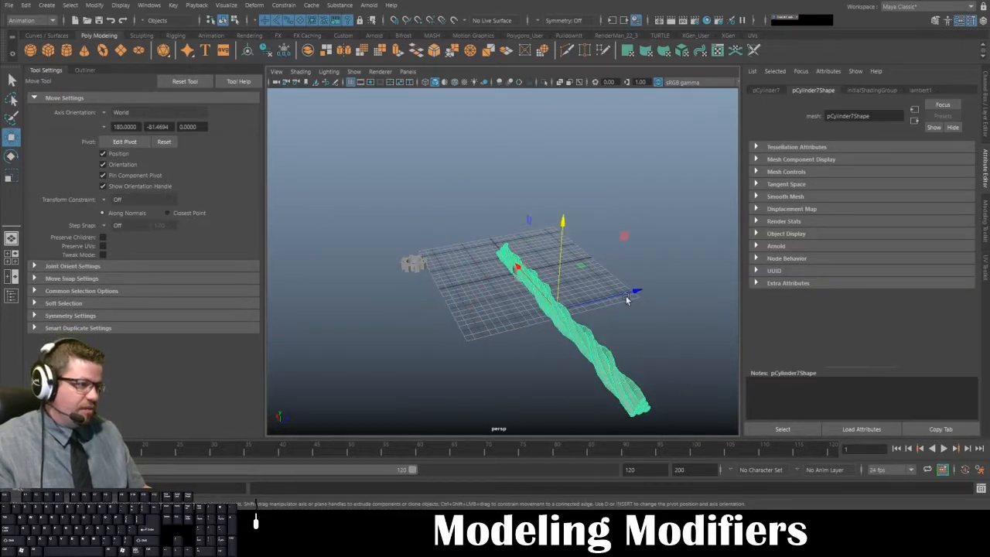
pyautogui.moveTo(626, 296); pyautogui.dragTo(504, 320)
pyautogui.click(519, 273)
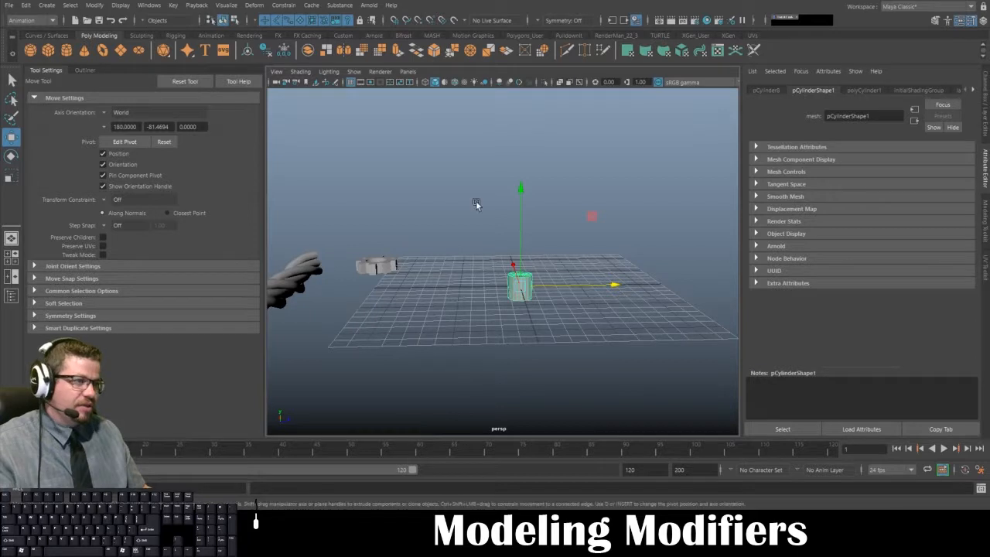
# - Scale the cylinder into a tall, thin upright rod
pyautogui.press('r')
pyautogui.moveTo(520, 288); pyautogui.dragTo(534, 228)
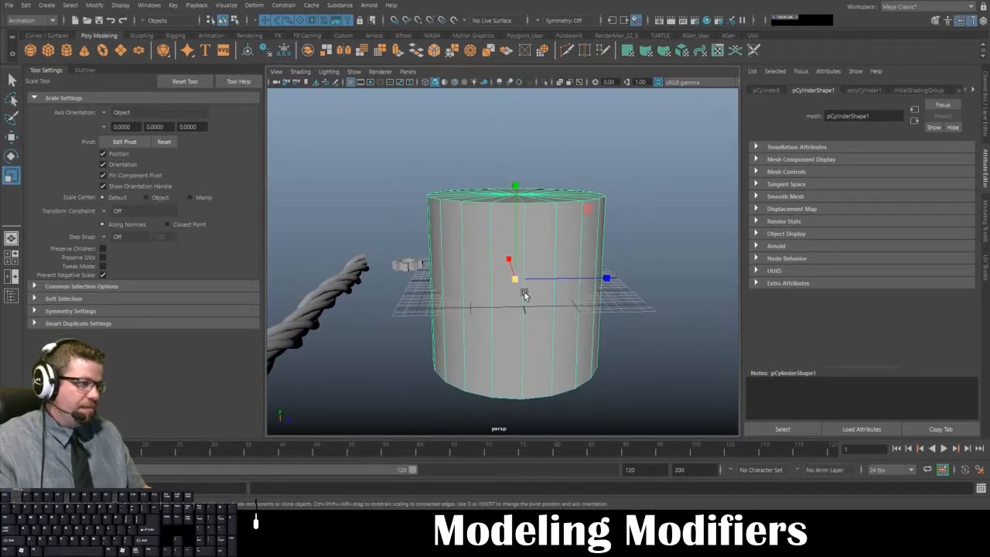
pyautogui.moveTo(515, 185); pyautogui.dragTo(516, 93)
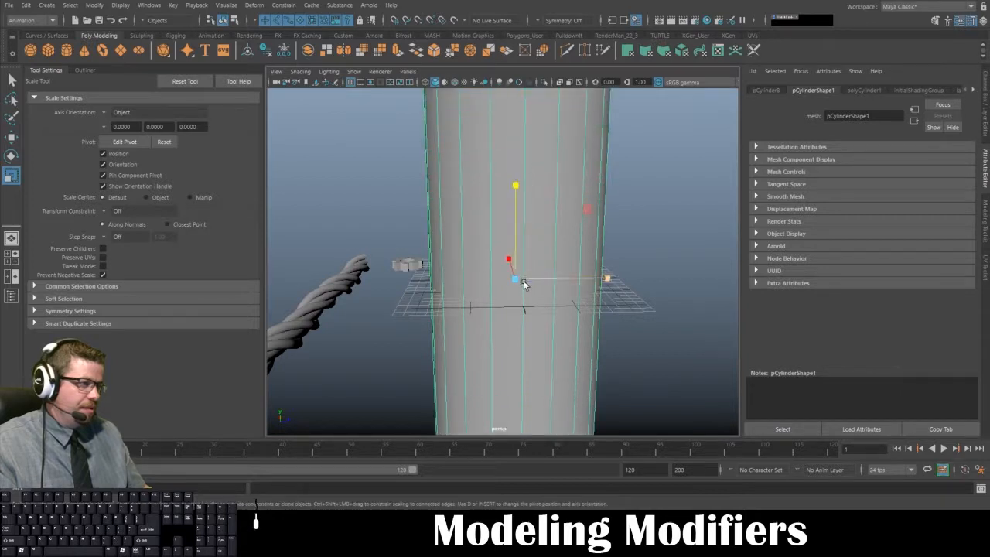
pyautogui.moveTo(518, 280); pyautogui.dragTo(276, 223)
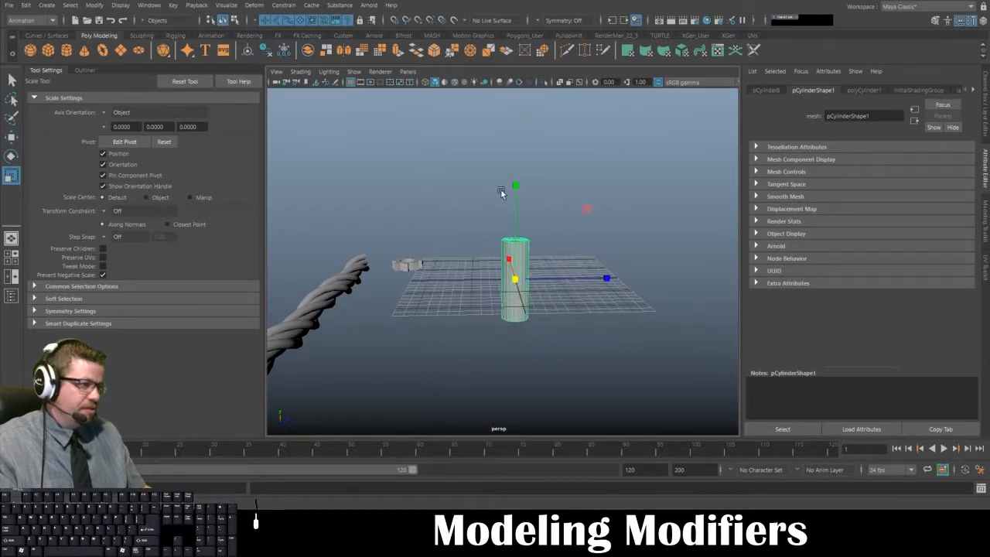
pyautogui.moveTo(500, 191); pyautogui.dragTo(540, 172)
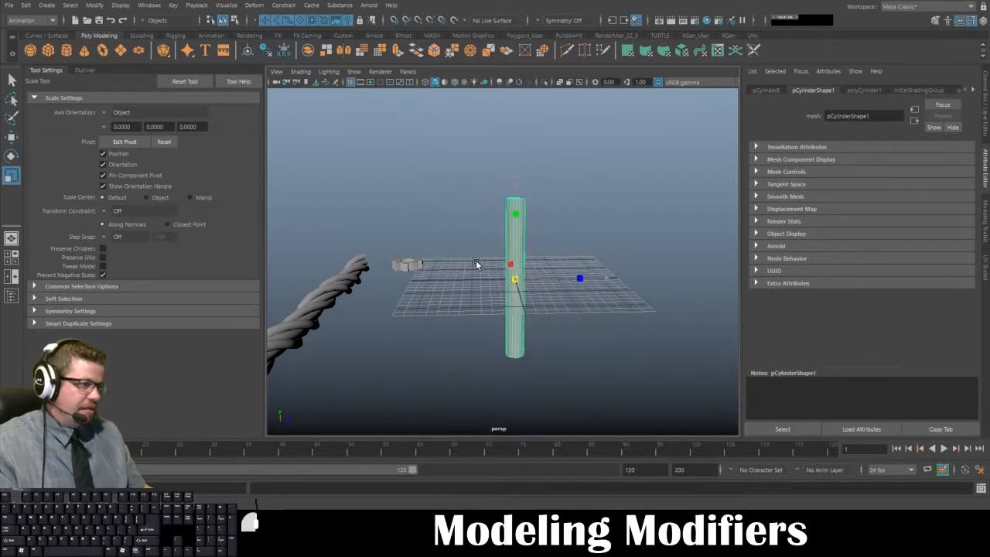
pyautogui.moveTo(476, 263); pyautogui.dragTo(445, 255)
pyautogui.moveTo(516, 187); pyautogui.dragTo(504, 149)
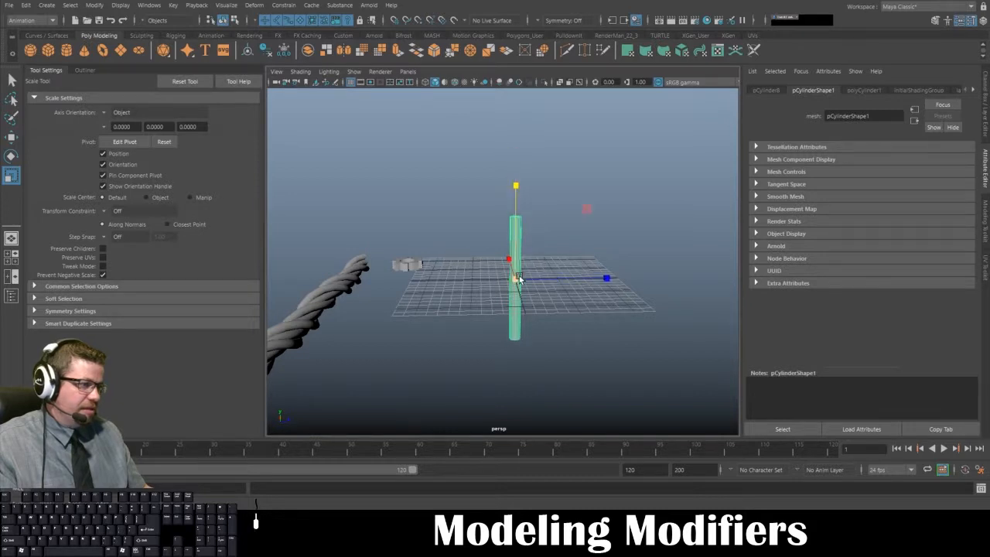
pyautogui.keyDown('alt'); pyautogui.moveTo(511, 275); pyautogui.dragTo(557, 219); pyautogui.keyUp('alt')
# - Set the cylinder's height subdivisions to 25
pyautogui.click(863, 90)
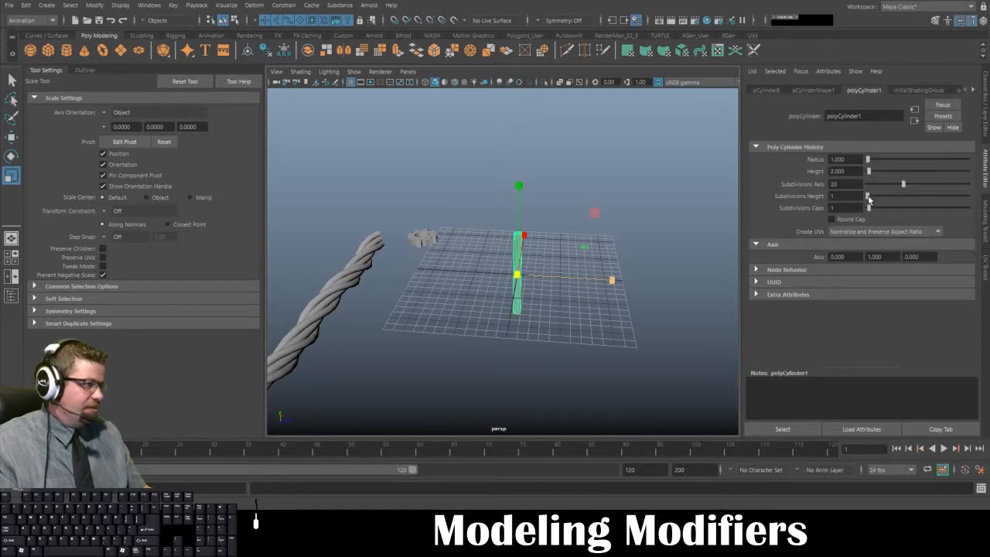
pyautogui.moveTo(843, 196); pyautogui.dragTo(772, 193)
pyautogui.write('25')
pyautogui.press('Return')
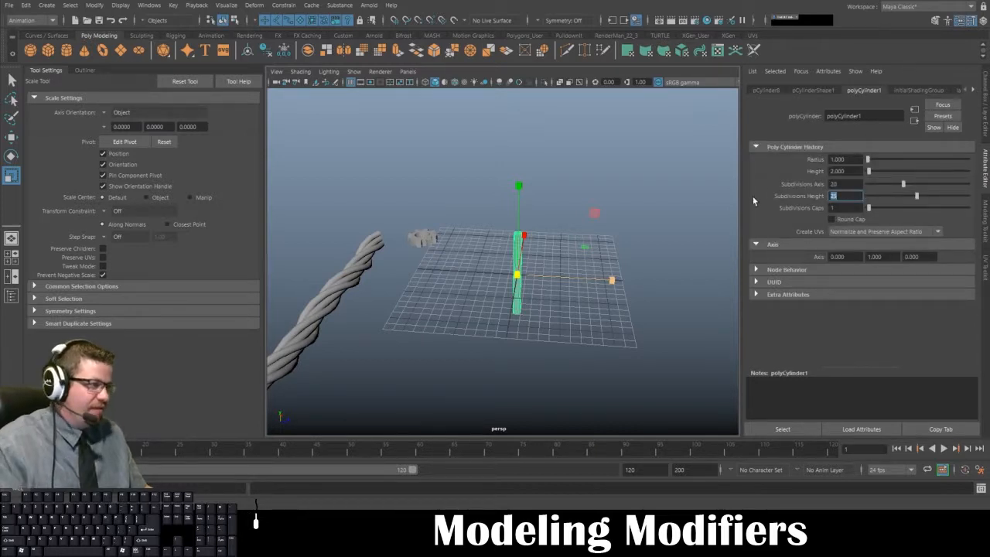
# - Stretch the rod taller along its vertical axis and check its proportions from several angles
pyautogui.click(710, 226)
pyautogui.keyDown('alt'); pyautogui.moveTo(563, 253); pyautogui.dragTo(515, 216); pyautogui.keyUp('alt')
pyautogui.keyDown('alt'); pyautogui.moveTo(514, 217); pyautogui.dragTo(747, 387, button='right'); pyautogui.keyUp('alt')
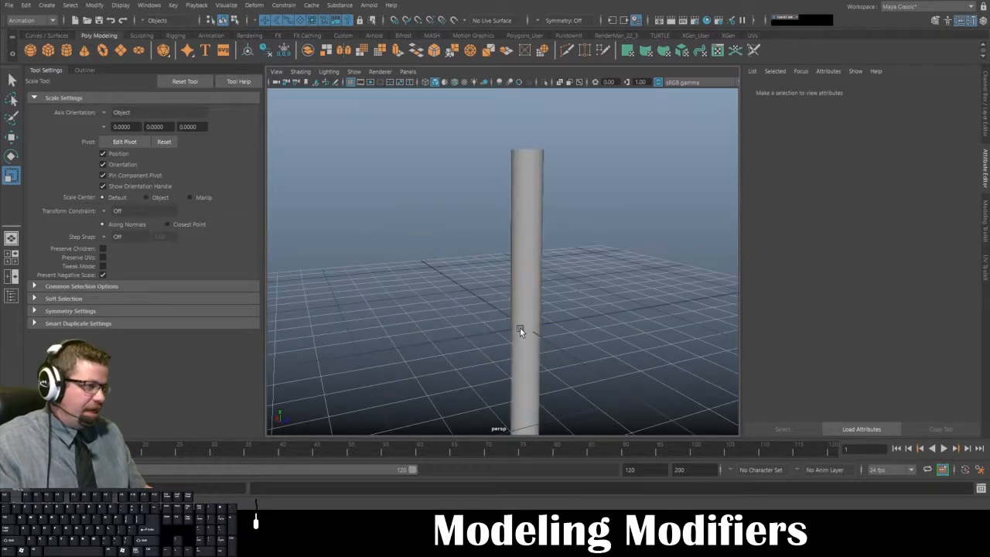
pyautogui.click(520, 329)
pyautogui.keyDown('alt'); pyautogui.moveTo(611, 263); pyautogui.dragTo(611, 178, button='middle'); pyautogui.keyUp('alt')
pyautogui.keyDown('alt'); pyautogui.moveTo(577, 351); pyautogui.dragTo(529, 342); pyautogui.keyUp('alt')
pyautogui.keyDown('alt'); pyautogui.moveTo(529, 342); pyautogui.dragTo(535, 238, button='right'); pyautogui.keyUp('alt')
pyautogui.keyDown('alt'); pyautogui.moveTo(535, 238); pyautogui.dragTo(515, 293, button='middle'); pyautogui.keyUp('alt')
pyautogui.moveTo(513, 221); pyautogui.dragTo(512, 134)
pyautogui.keyDown('alt'); pyautogui.moveTo(632, 326); pyautogui.dragTo(584, 275, button='right'); pyautogui.keyUp('alt')
pyautogui.click(641, 315)
pyautogui.keyDown('alt'); pyautogui.moveTo(641, 313); pyautogui.dragTo(652, 269, button='middle'); pyautogui.keyUp('alt')
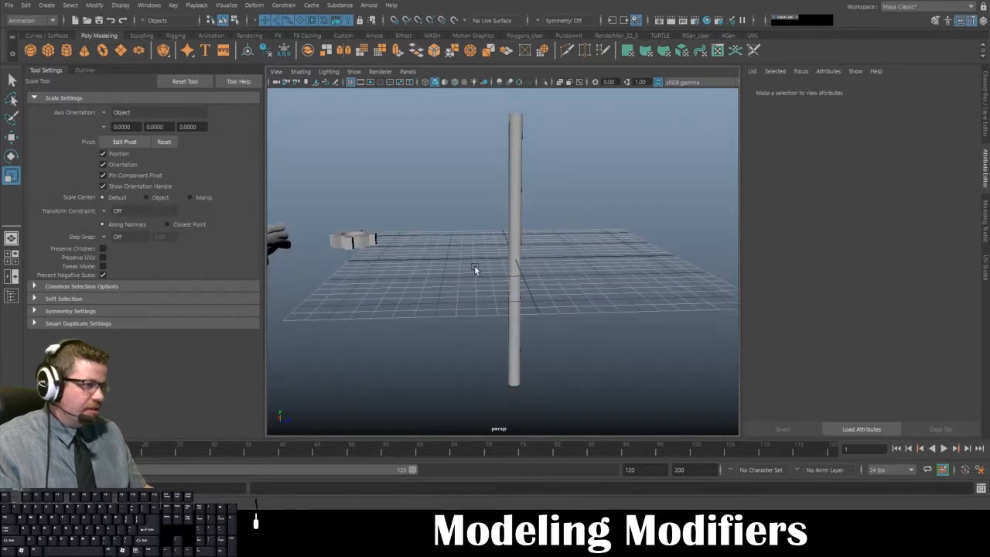
# - Select the tall cylinder and apply a nonlinear Bend deformer to it
pyautogui.click(514, 290)
pyautogui.keyDown('alt'); pyautogui.moveTo(552, 325); pyautogui.dragTo(611, 279); pyautogui.keyUp('alt')
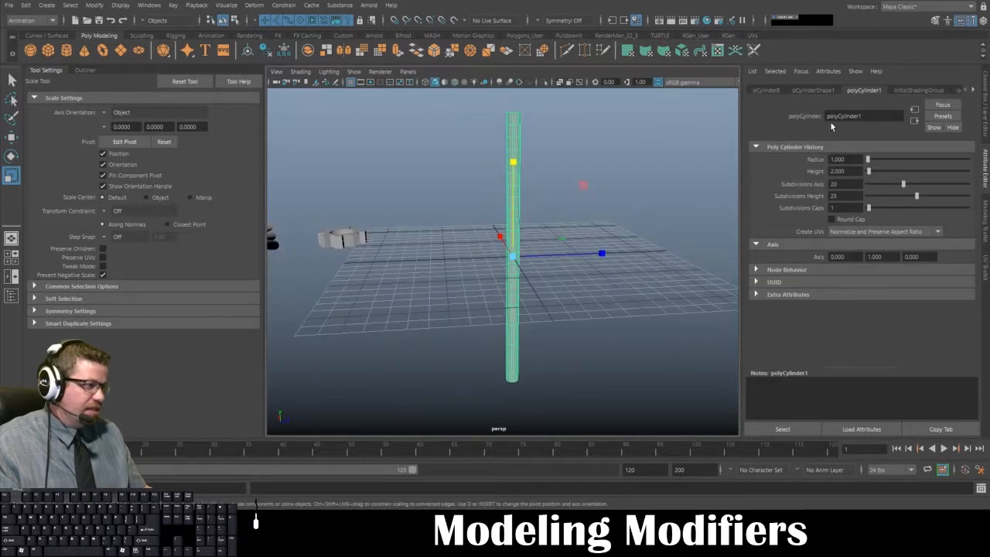
pyautogui.click(253, 6)
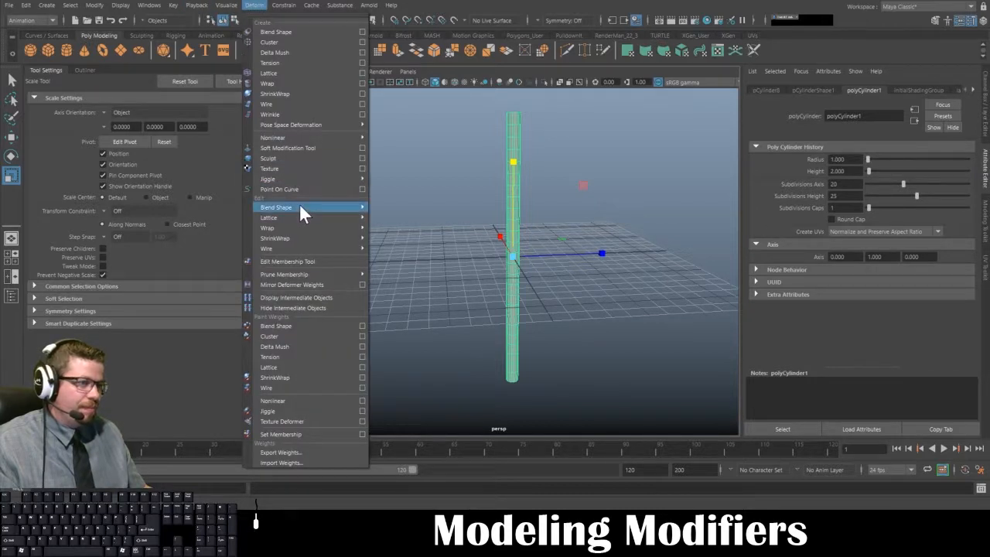
pyautogui.moveTo(300, 205)
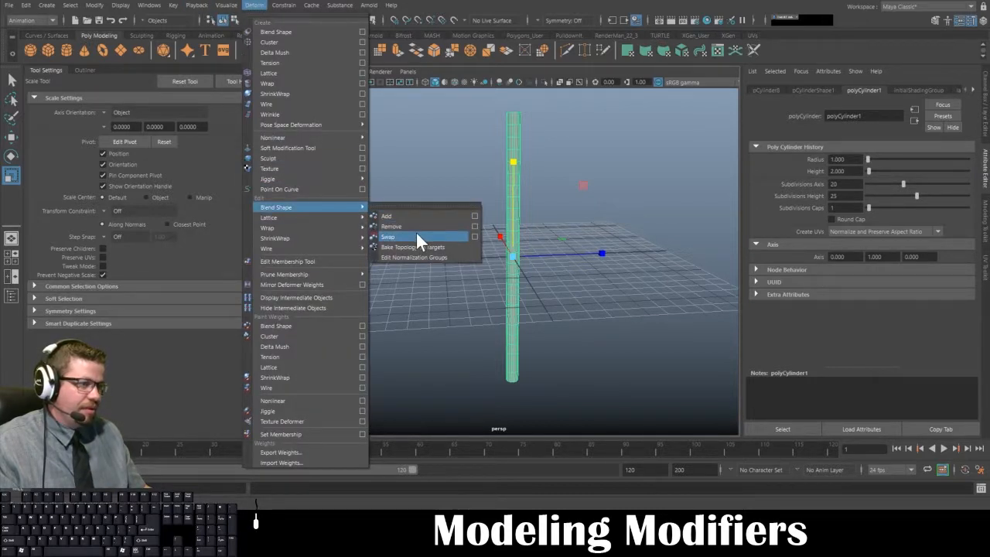
pyautogui.moveTo(310, 139)
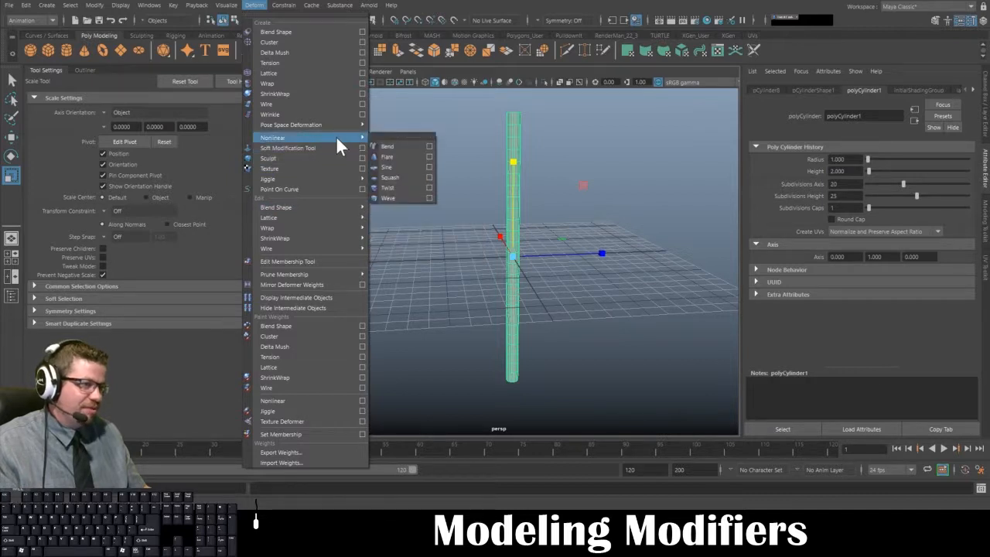
pyautogui.click(399, 146)
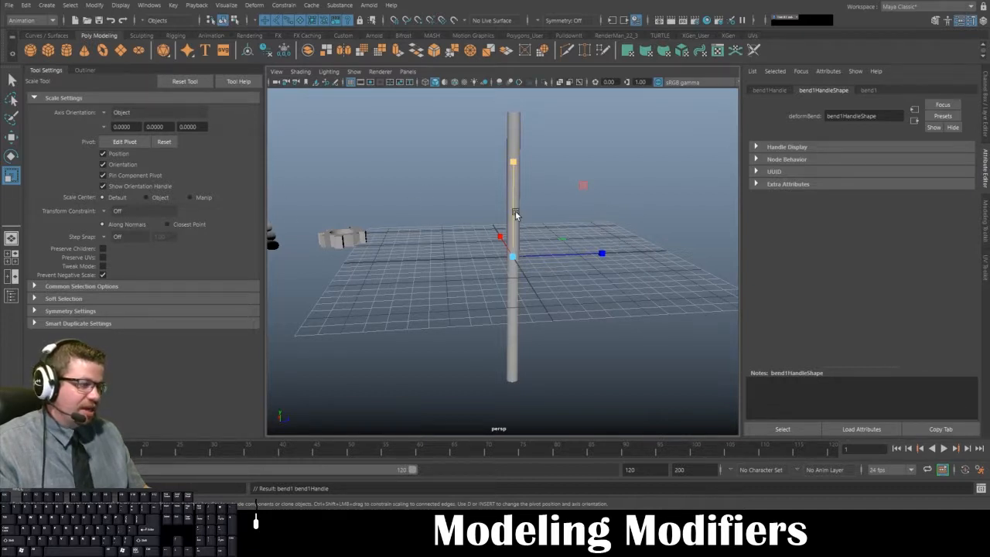
# - Examine the cylinder and its bend handle from several angles and distances
pyautogui.keyDown('alt'); pyautogui.moveTo(529, 213); pyautogui.dragTo(609, 226); pyautogui.keyUp('alt')
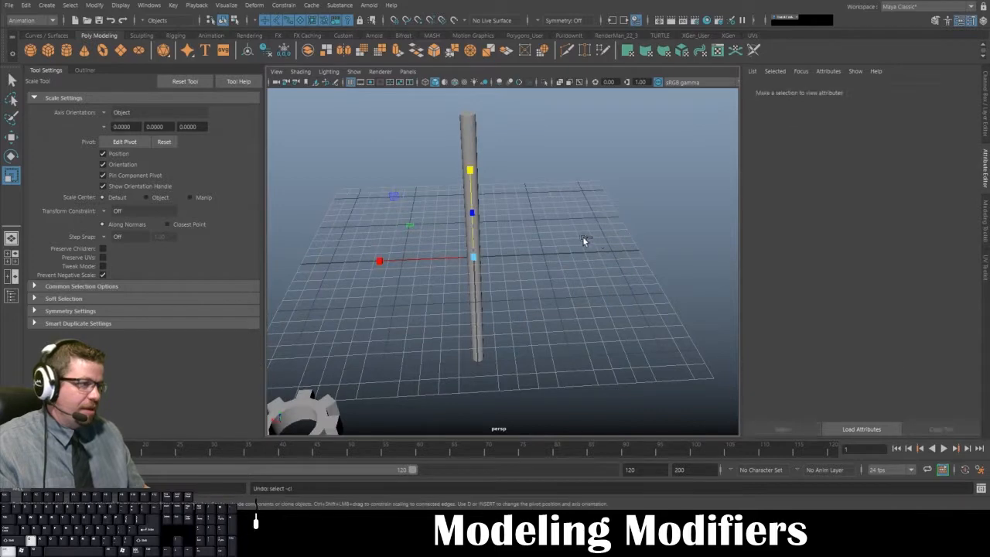
pyautogui.keyDown('alt'); pyautogui.moveTo(586, 239); pyautogui.dragTo(541, 211); pyautogui.keyUp('alt')
pyautogui.press('w')
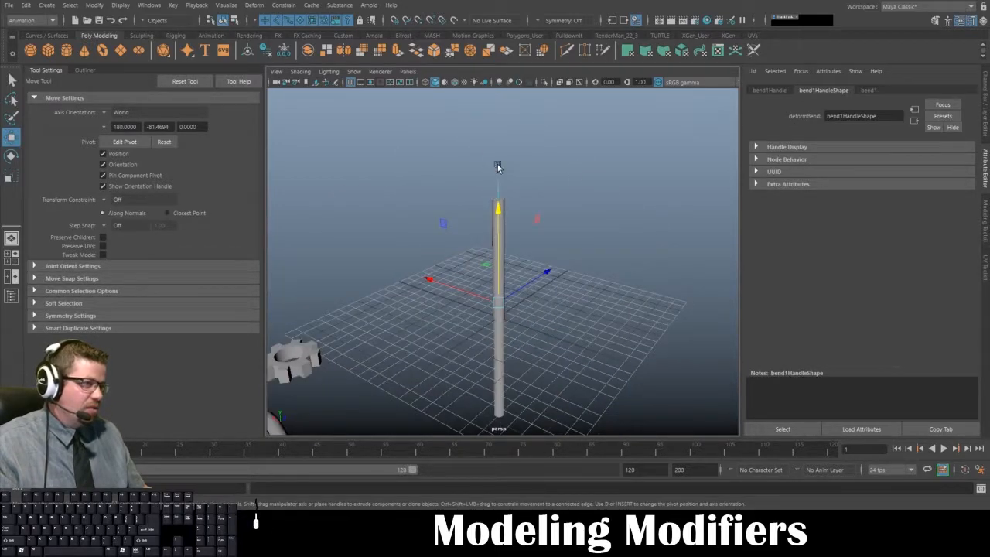
pyautogui.keyDown('alt'); pyautogui.moveTo(496, 254); pyautogui.dragTo(612, 145, button='middle'); pyautogui.keyUp('alt')
pyautogui.keyDown('alt'); pyautogui.moveTo(611, 205); pyautogui.dragTo(478, 307, button='middle'); pyautogui.keyUp('alt')
pyautogui.scroll(-1, 478, 307)
pyautogui.hotkey('ctrl', 'z')
pyautogui.keyDown('alt'); pyautogui.moveTo(480, 276); pyautogui.dragTo(512, 236); pyautogui.keyUp('alt')
pyautogui.scroll(5, 523, 302)
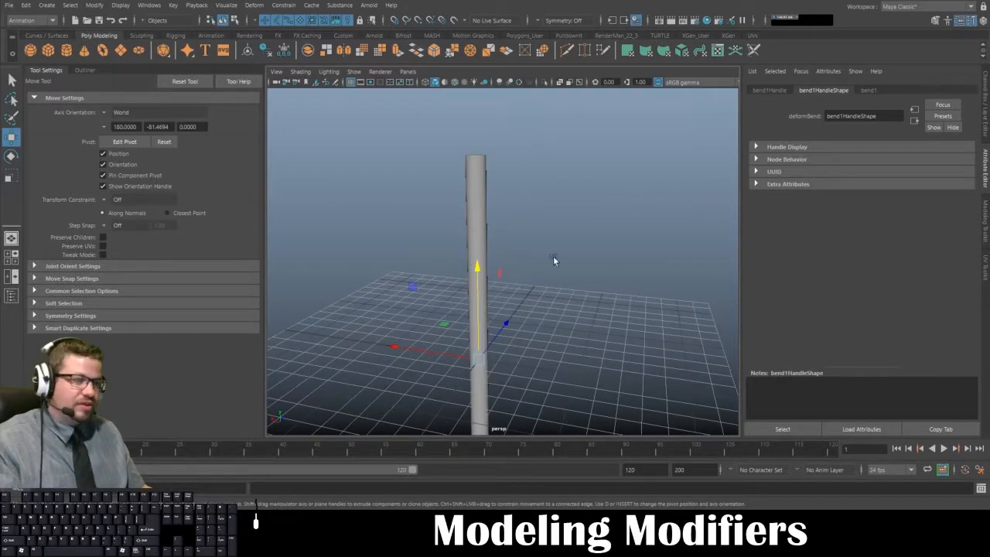
# - Move the cylinder aside along X to expose the bend handle inside it, and undo the move
pyautogui.click(537, 326)
pyautogui.click(475, 292)
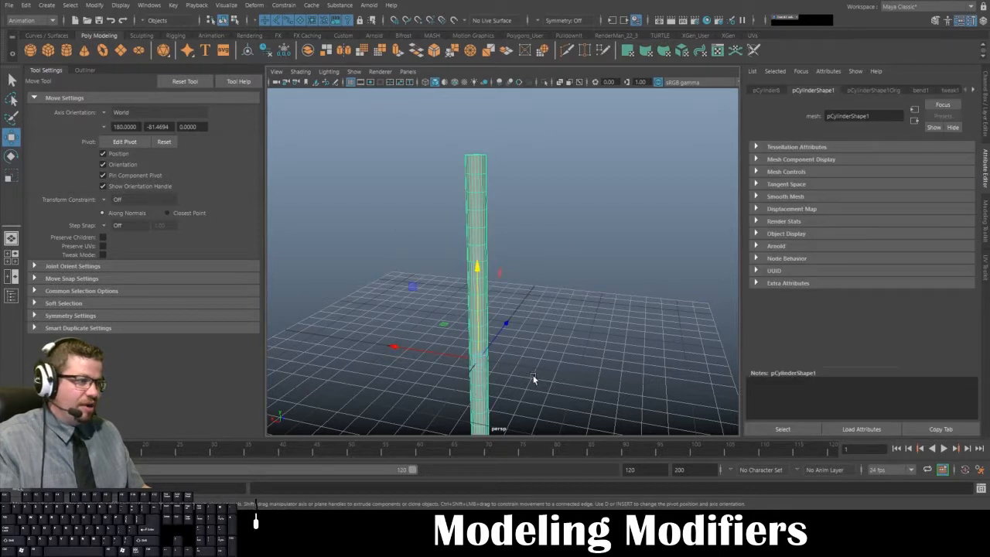
pyautogui.moveTo(416, 348); pyautogui.dragTo(330, 350)
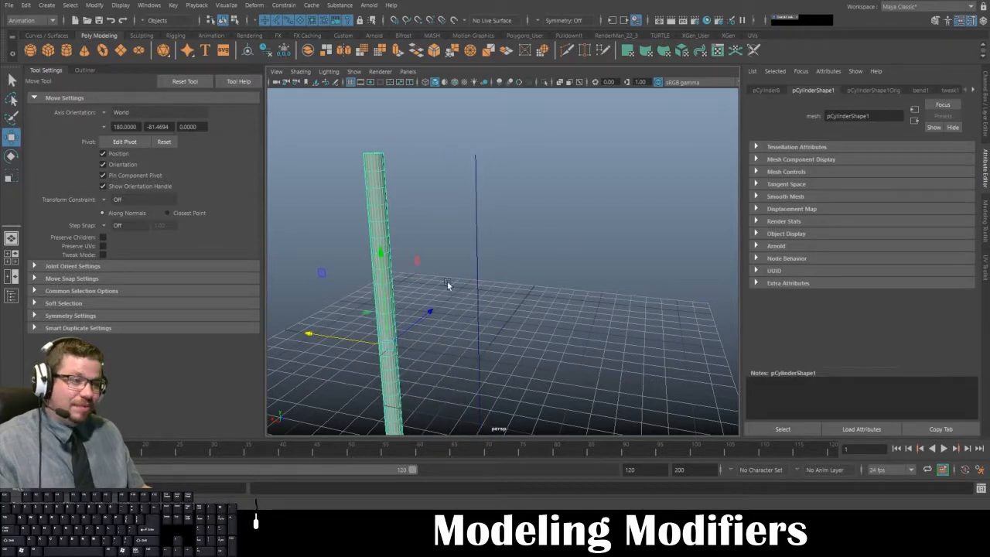
pyautogui.hotkey('ctrl', 'z')
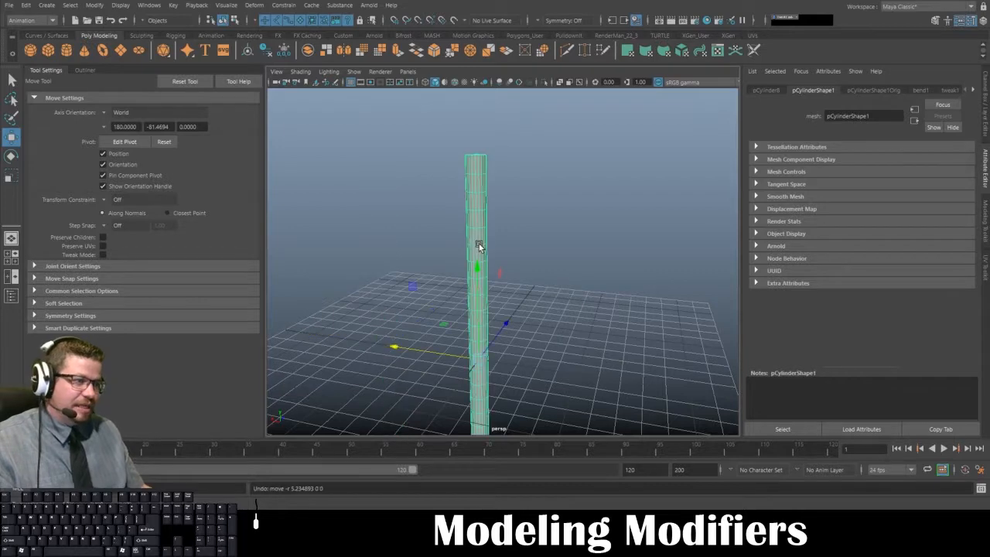
# - Switch the viewport to wireframe display and select the bend handle running through the cylinder's center
pyautogui.press('4')
pyautogui.click(526, 227)
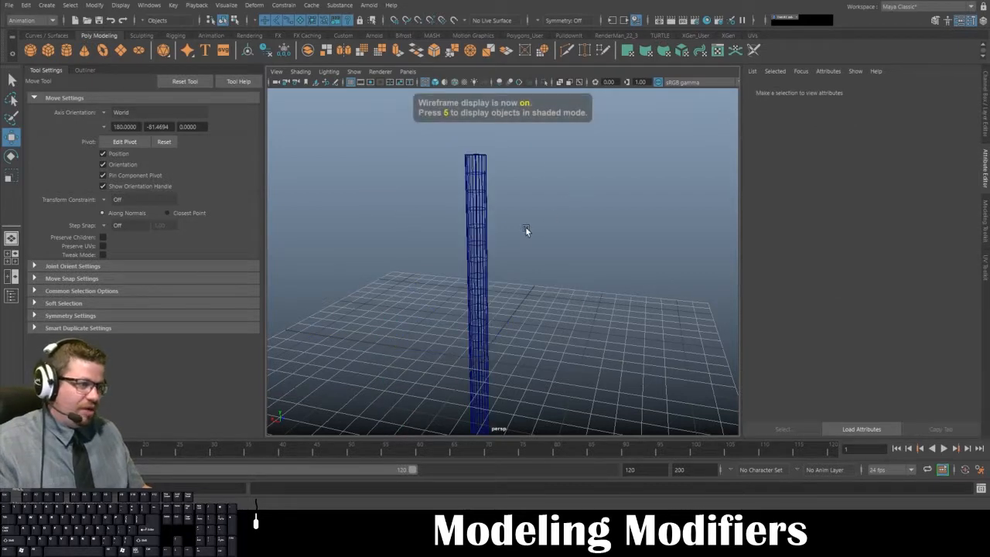
pyautogui.keyDown('alt'); pyautogui.moveTo(407, 144); pyautogui.dragTo(509, 245, button='right'); pyautogui.keyUp('alt')
pyautogui.keyDown('alt'); pyautogui.moveTo(442, 214); pyautogui.dragTo(504, 217, button='middle'); pyautogui.keyUp('alt')
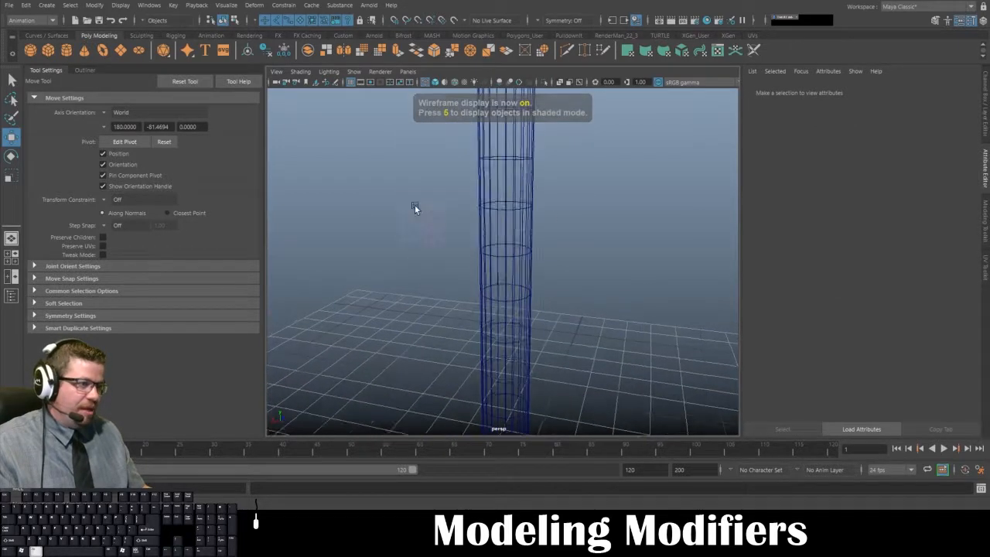
pyautogui.keyDown('alt'); pyautogui.moveTo(414, 205); pyautogui.dragTo(504, 287, button='right'); pyautogui.keyUp('alt')
pyautogui.click(512, 226)
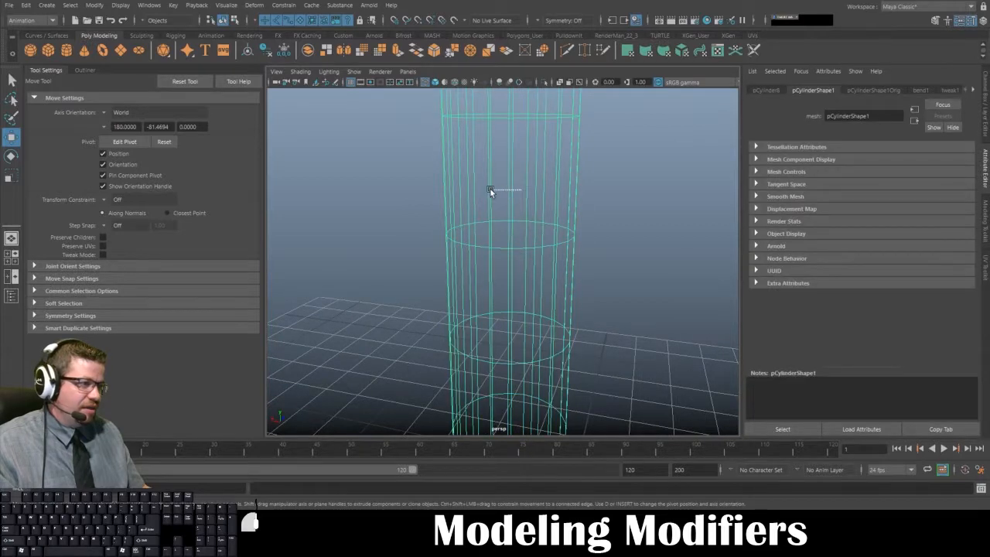
pyautogui.click(503, 222)
pyautogui.click(513, 237)
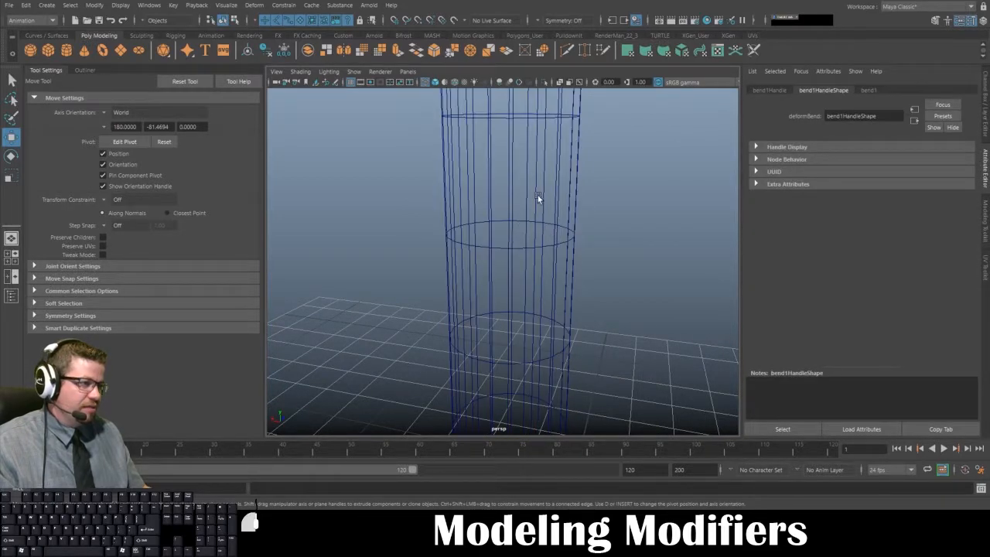
pyautogui.click(515, 242)
pyautogui.keyDown('alt'); pyautogui.moveTo(515, 242); pyautogui.dragTo(404, 97, button='right'); pyautogui.keyUp('alt')
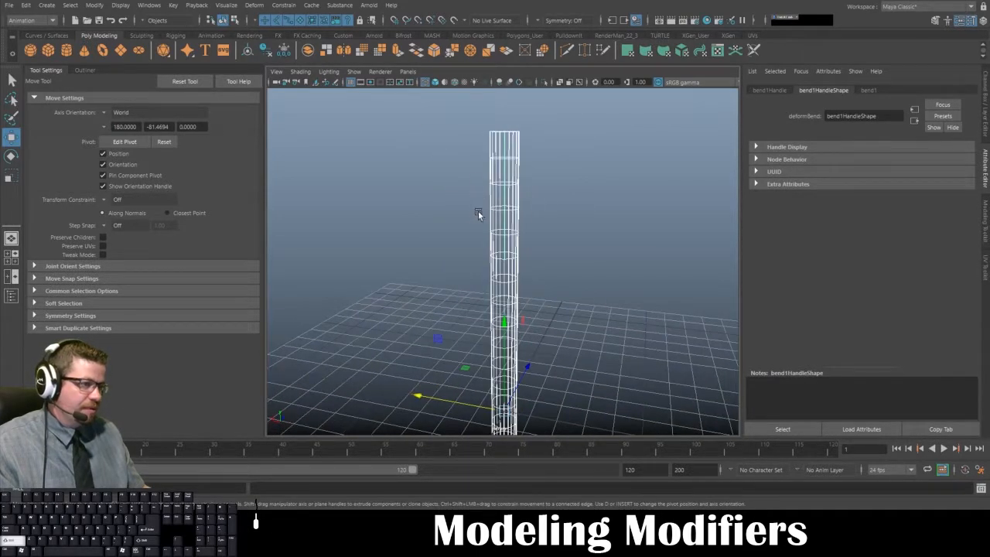
pyautogui.keyDown('shift'); pyautogui.click(490, 207); pyautogui.keyUp('shift')
pyautogui.keyDown('alt'); pyautogui.moveTo(458, 215); pyautogui.dragTo(439, 160, button='middle'); pyautogui.keyUp('alt')
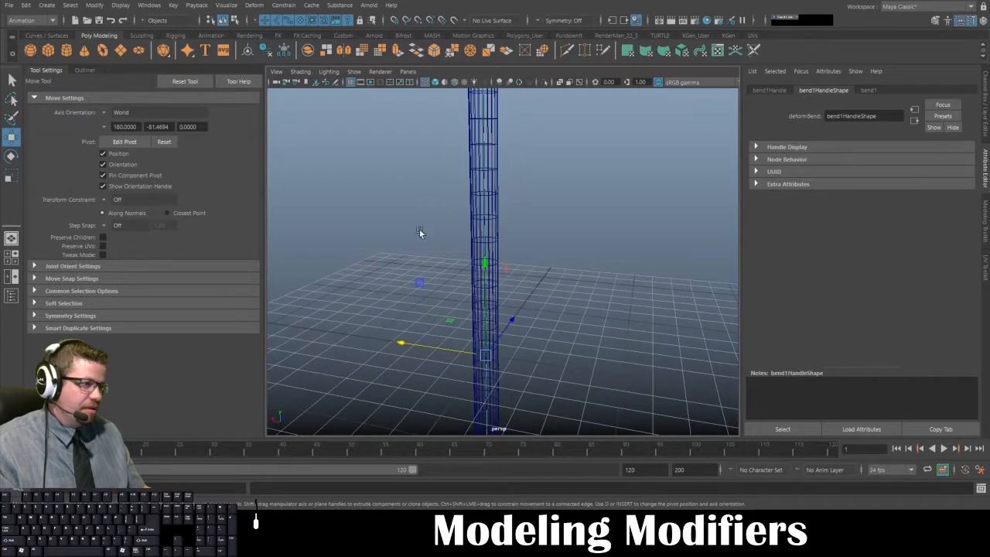
# - Inspect the selected bend handle inside the wireframe cylinder from different heights and angles
pyautogui.keyDown('alt'); pyautogui.moveTo(490, 201); pyautogui.dragTo(500, 237); pyautogui.keyUp('alt')
pyautogui.keyDown('alt'); pyautogui.moveTo(460, 174); pyautogui.dragTo(445, 201, button='middle'); pyautogui.keyUp('alt')
pyautogui.scroll(8, 495, 261)
pyautogui.keyDown('alt'); pyautogui.moveTo(483, 267); pyautogui.dragTo(479, 219); pyautogui.keyUp('alt')
pyautogui.keyDown('alt'); pyautogui.moveTo(479, 217); pyautogui.dragTo(419, 112, button='right'); pyautogui.keyUp('alt')
pyautogui.keyDown('alt'); pyautogui.moveTo(461, 192); pyautogui.dragTo(468, 215); pyautogui.keyUp('alt')
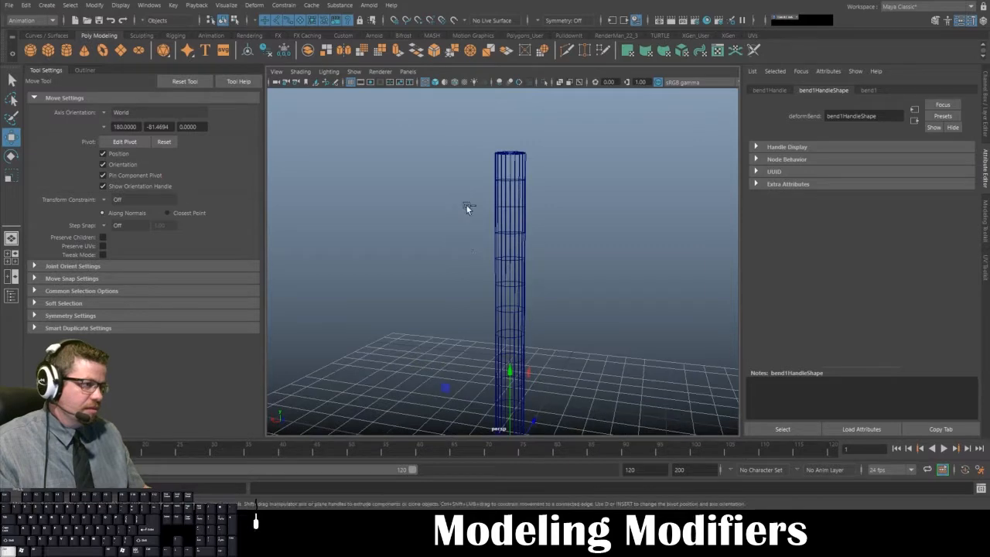
pyautogui.hotkey('ctrl', 'z')
pyautogui.keyDown('alt'); pyautogui.moveTo(462, 187); pyautogui.dragTo(460, 177, button='middle'); pyautogui.keyUp('alt')
pyautogui.keyDown('alt'); pyautogui.moveTo(460, 180); pyautogui.dragTo(452, 163); pyautogui.keyUp('alt')
pyautogui.click(453, 168)
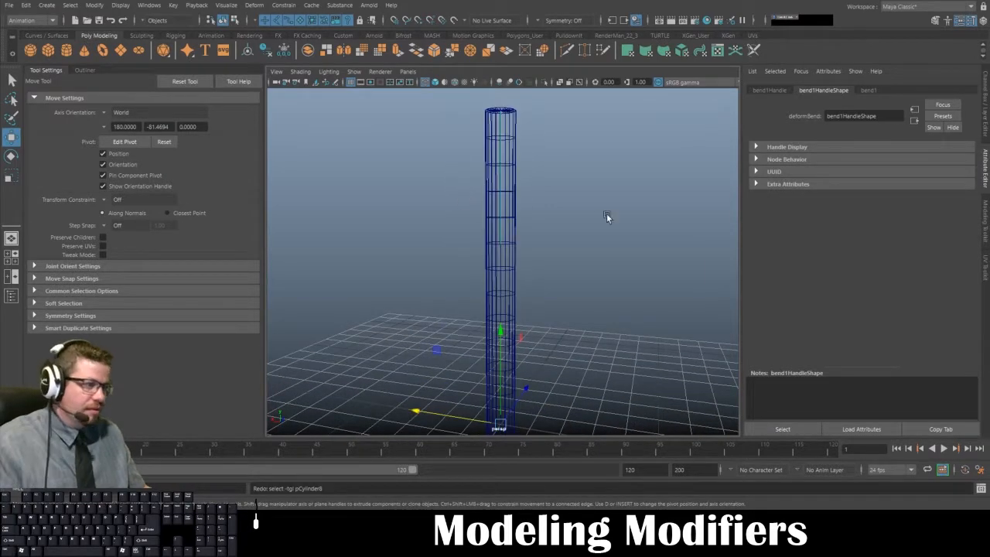
pyautogui.keyDown('alt'); pyautogui.moveTo(607, 213); pyautogui.dragTo(551, 212); pyautogui.keyUp('alt')
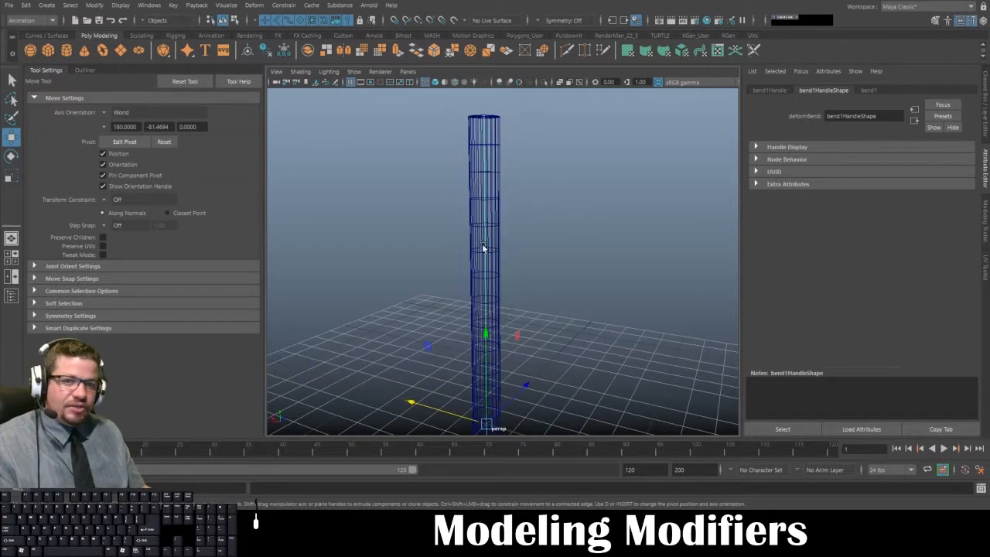
# - Reselect the bend handle and set the deformer's curvature to 180 to curl the cylinder into a ring
pyautogui.click(511, 267)
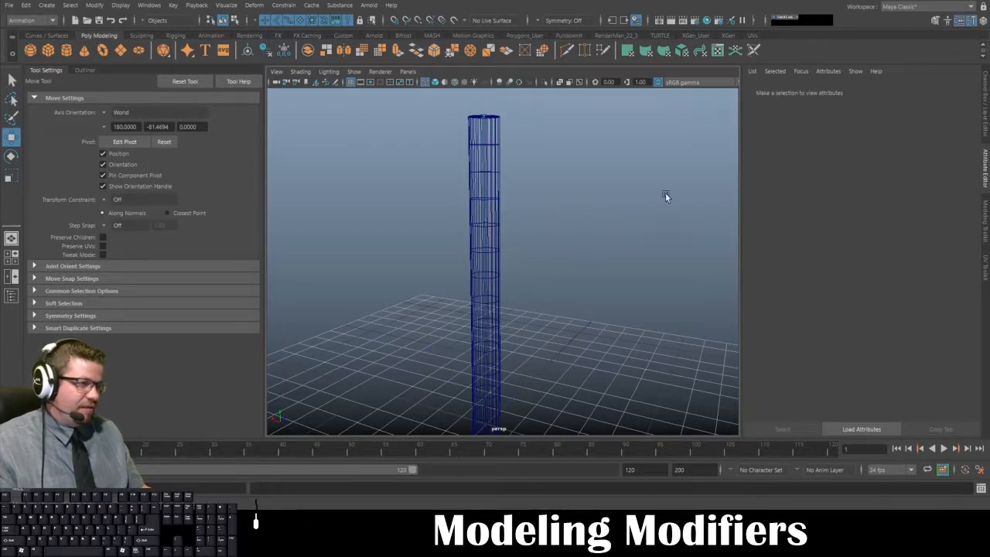
pyautogui.moveTo(665, 193); pyautogui.dragTo(294, 227)
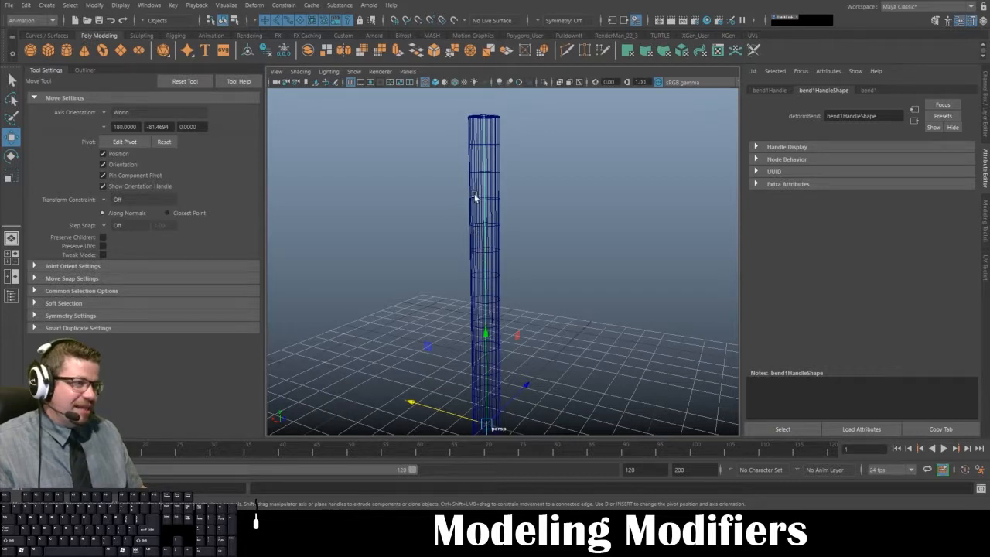
pyautogui.keyDown('alt'); pyautogui.moveTo(422, 331); pyautogui.dragTo(526, 204); pyautogui.keyUp('alt')
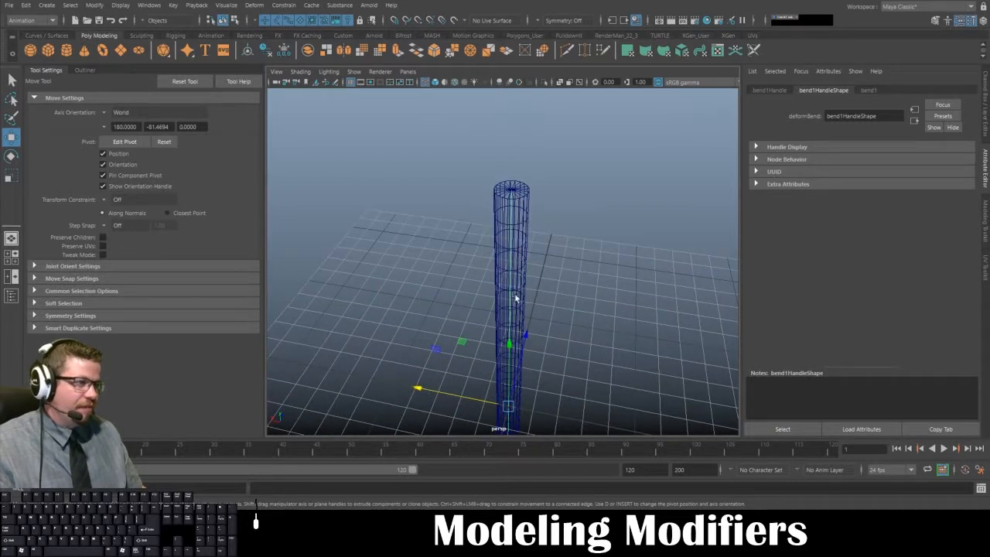
pyautogui.click(869, 89)
pyautogui.keyDown('alt'); pyautogui.moveTo(612, 219); pyautogui.dragTo(510, 285); pyautogui.keyUp('alt')
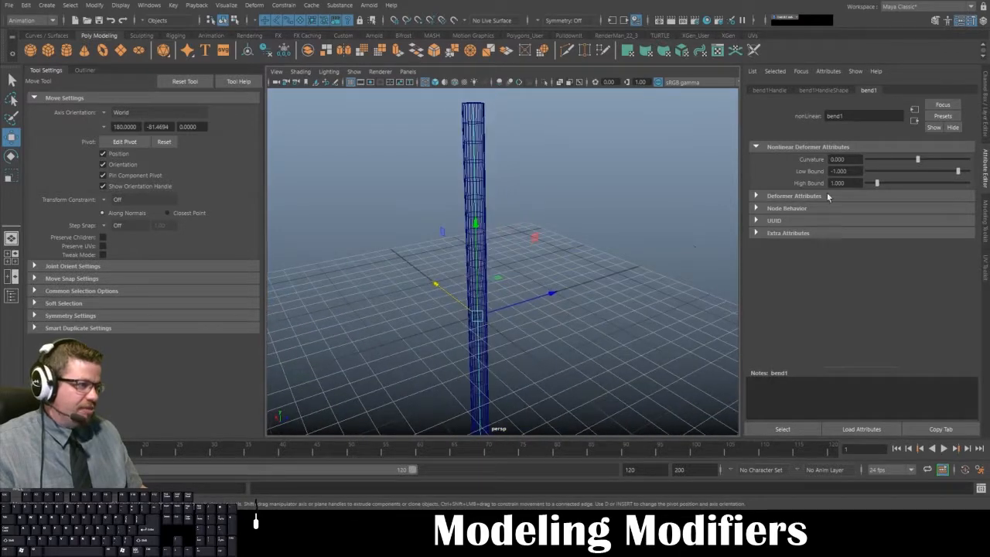
pyautogui.keyDown('alt'); pyautogui.moveTo(657, 254); pyautogui.dragTo(653, 201, button='middle'); pyautogui.keyUp('alt')
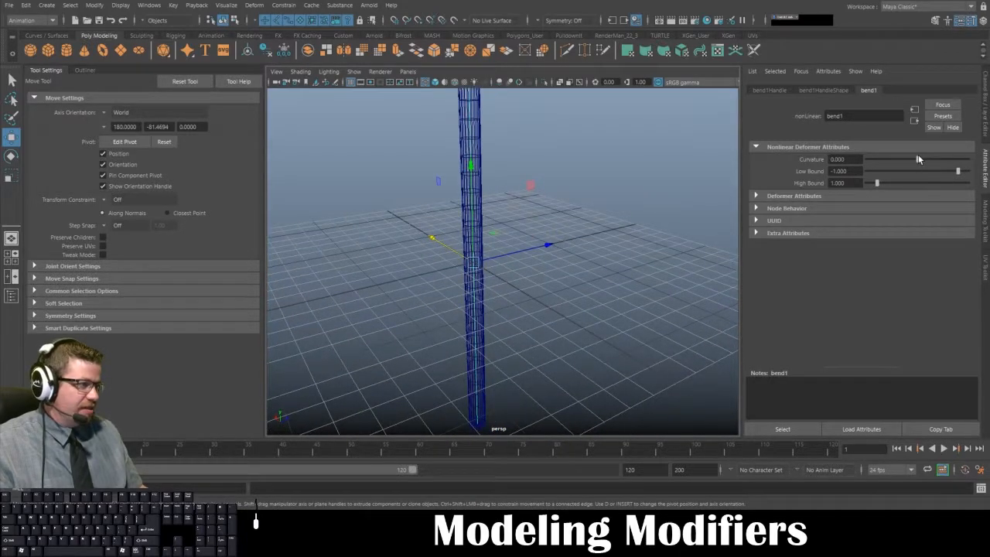
pyautogui.keyDown('alt'); pyautogui.moveTo(581, 232); pyautogui.dragTo(522, 247, button='right'); pyautogui.keyUp('alt')
pyautogui.moveTo(923, 156); pyautogui.dragTo(972, 172)
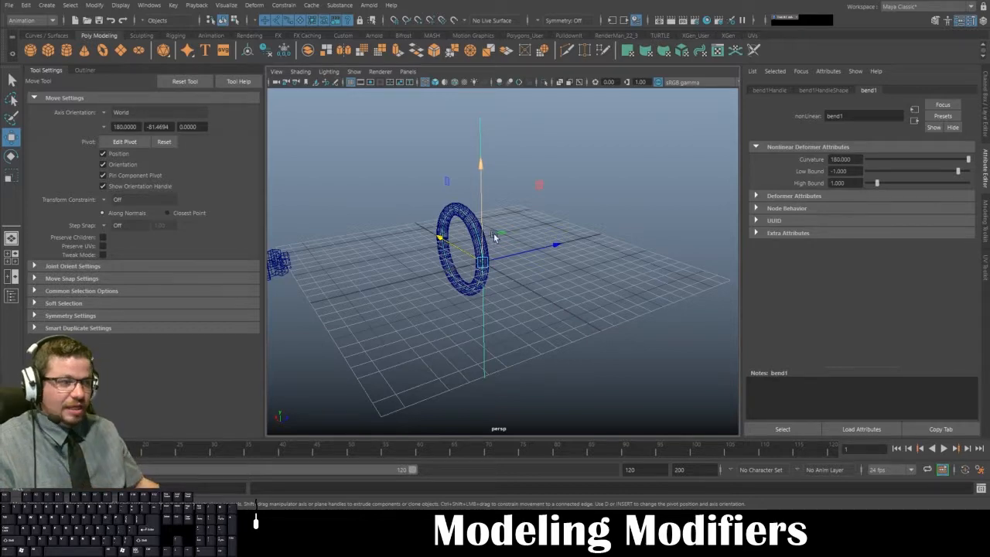
# - Create a polygon torus beside the bent ring, open its creation settings for comparison, and delete it
pyautogui.moveTo(495, 237)
pyautogui.keyDown('alt'); pyautogui.mouseDown()
pyautogui.moveTo(501, 283)
pyautogui.moveTo(516, 283)
pyautogui.moveTo(524, 277)
pyautogui.moveTo(381, 294)
pyautogui.moveTo(510, 270)
pyautogui.moveTo(507, 249)
pyautogui.moveTo(435, 265)
pyautogui.moveTo(621, 270)
pyautogui.moveTo(489, 276)
pyautogui.moveTo(526, 269)
pyautogui.mouseUp(); pyautogui.keyUp('alt')
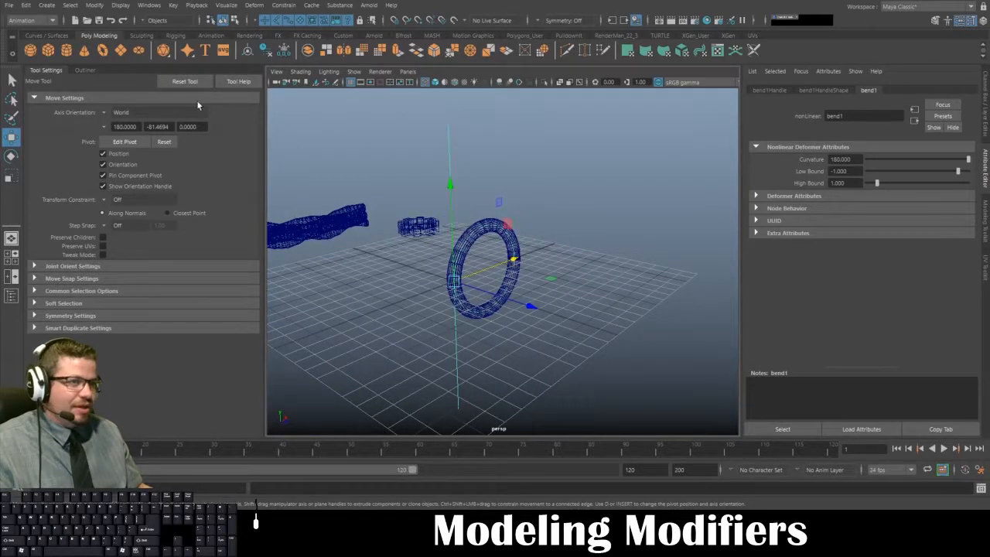
pyautogui.click(105, 51)
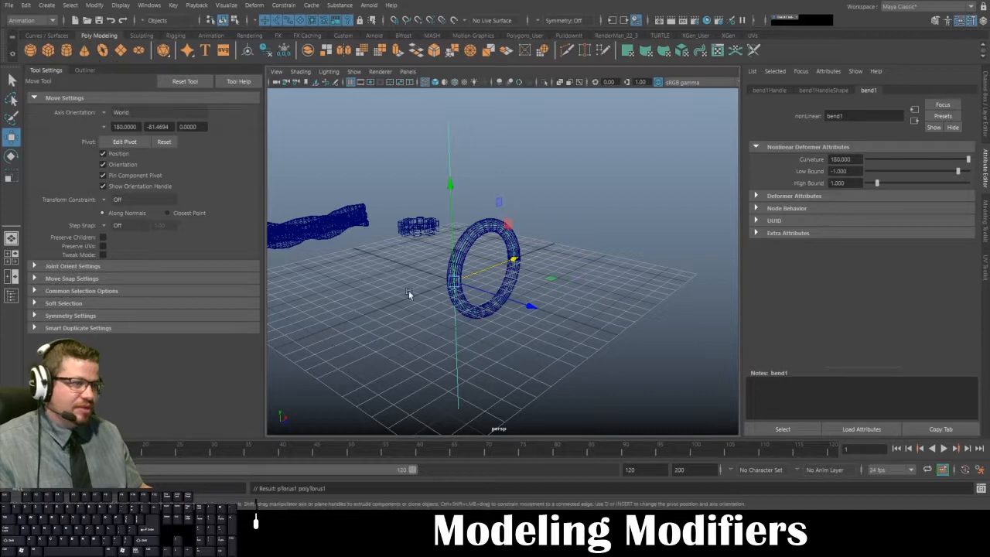
pyautogui.keyDown('alt'); pyautogui.moveTo(429, 320); pyautogui.dragTo(513, 270); pyautogui.keyUp('alt')
pyautogui.click(859, 90)
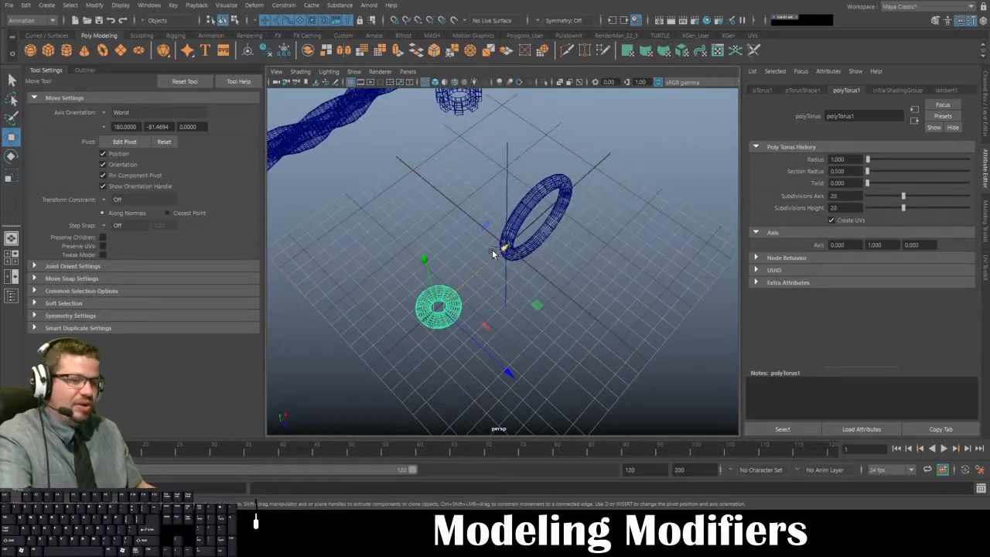
pyautogui.press('Delete')
# - Reselect the bend handle at the ring and switch the viewport to textured shaded display
pyautogui.click(506, 161)
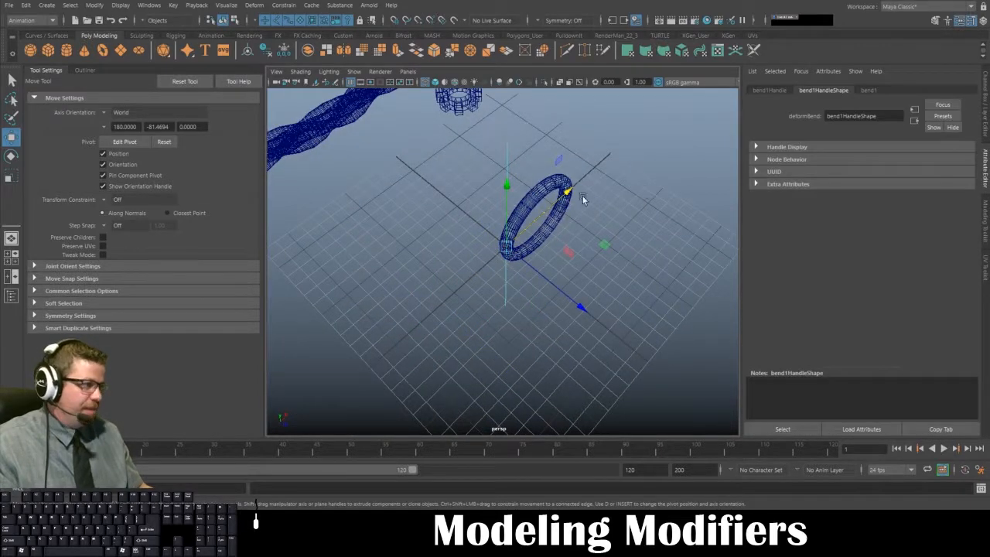
pyautogui.keyDown('alt'); pyautogui.moveTo(582, 198); pyautogui.dragTo(525, 190); pyautogui.keyUp('alt')
pyautogui.keyDown('alt'); pyautogui.moveTo(525, 189); pyautogui.dragTo(675, 322, button='right'); pyautogui.keyUp('alt')
pyautogui.keyDown('alt'); pyautogui.moveTo(676, 322); pyautogui.dragTo(634, 303); pyautogui.keyUp('alt')
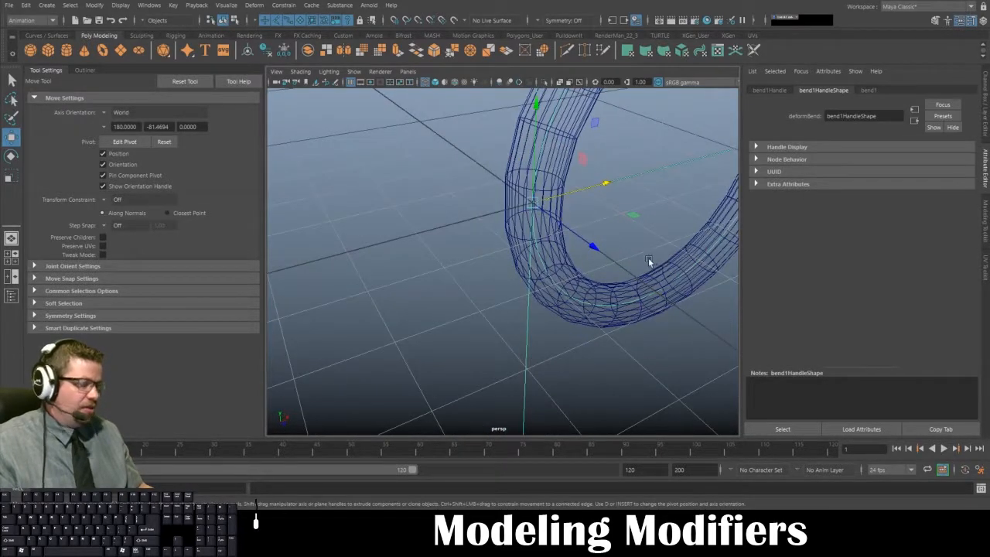
pyautogui.press('6')
pyautogui.press('f')
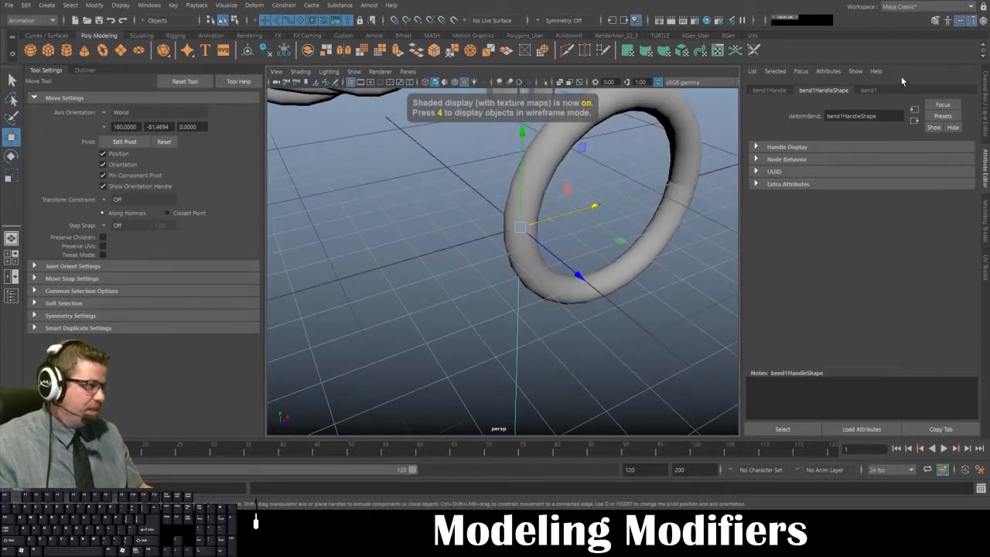
# - Reduce the bend's curvature to about 129.9 to open the ring, and inspect the cylinder's exposed end cap
pyautogui.click(868, 90)
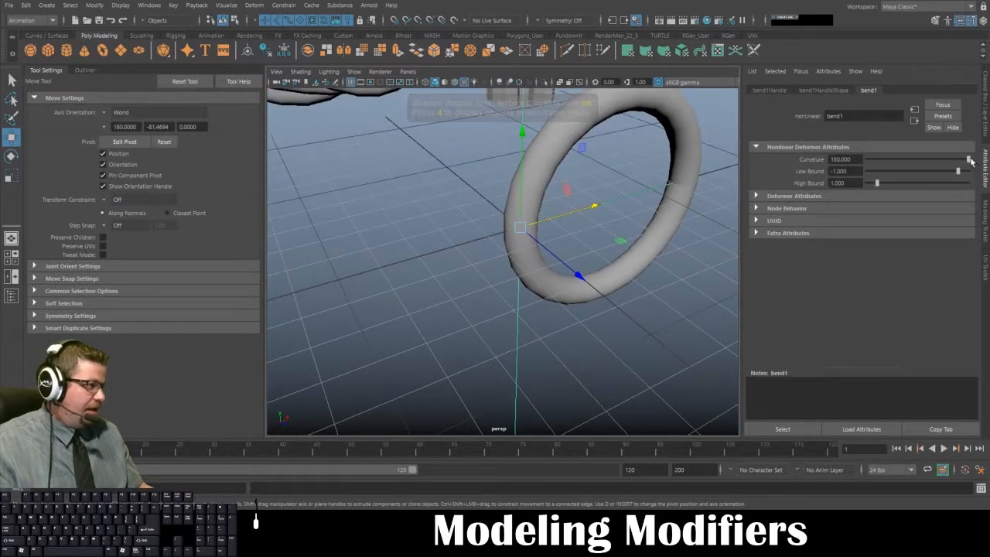
pyautogui.moveTo(968, 160); pyautogui.dragTo(956, 160)
pyautogui.keyDown('alt'); pyautogui.moveTo(705, 202); pyautogui.dragTo(514, 163); pyautogui.keyUp('alt')
pyautogui.keyDown('alt'); pyautogui.moveTo(611, 183); pyautogui.dragTo(553, 189, button='right'); pyautogui.keyUp('alt')
pyautogui.keyDown('alt'); pyautogui.moveTo(565, 195); pyautogui.dragTo(580, 233); pyautogui.keyUp('alt')
pyautogui.keyDown('alt'); pyautogui.moveTo(582, 288); pyautogui.dragTo(584, 216, button='middle'); pyautogui.keyUp('alt')
pyautogui.keyDown('alt'); pyautogui.moveTo(583, 221); pyautogui.dragTo(608, 235, button='right'); pyautogui.keyUp('alt')
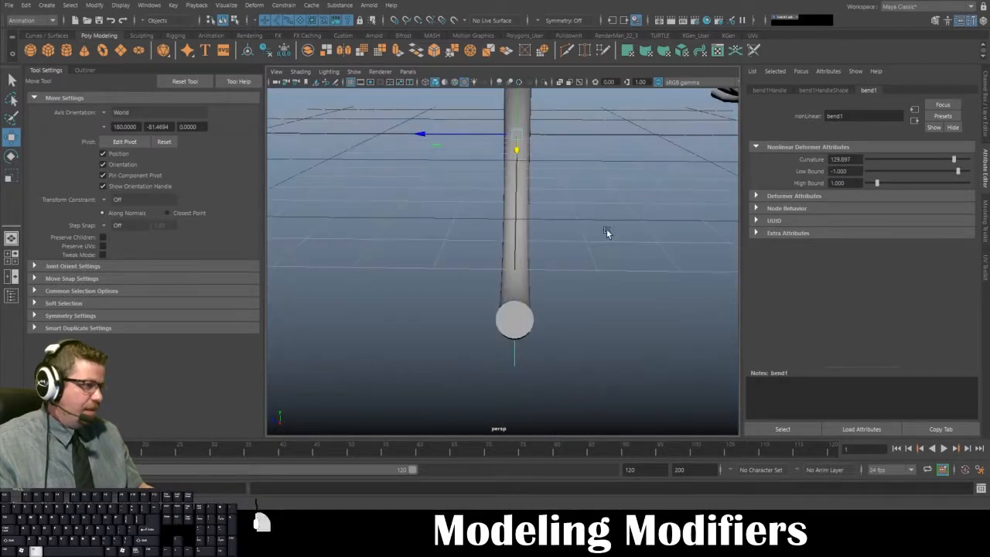
pyautogui.keyDown('alt'); pyautogui.moveTo(608, 234); pyautogui.dragTo(652, 268); pyautogui.keyUp('alt')
pyautogui.keyDown('alt'); pyautogui.moveTo(652, 272); pyautogui.dragTo(599, 291, button='middle'); pyautogui.keyUp('alt')
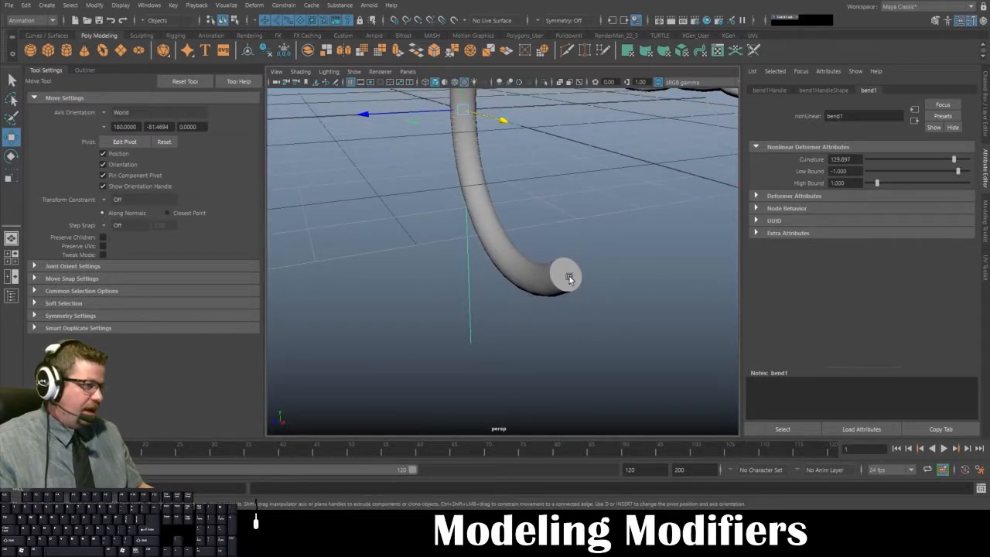
# - Set the bend's curvature to 180 and its low bound to 0 so only the cylinder's upper half curls over
pyautogui.keyDown('alt'); pyautogui.moveTo(585, 250); pyautogui.dragTo(524, 196); pyautogui.keyUp('alt')
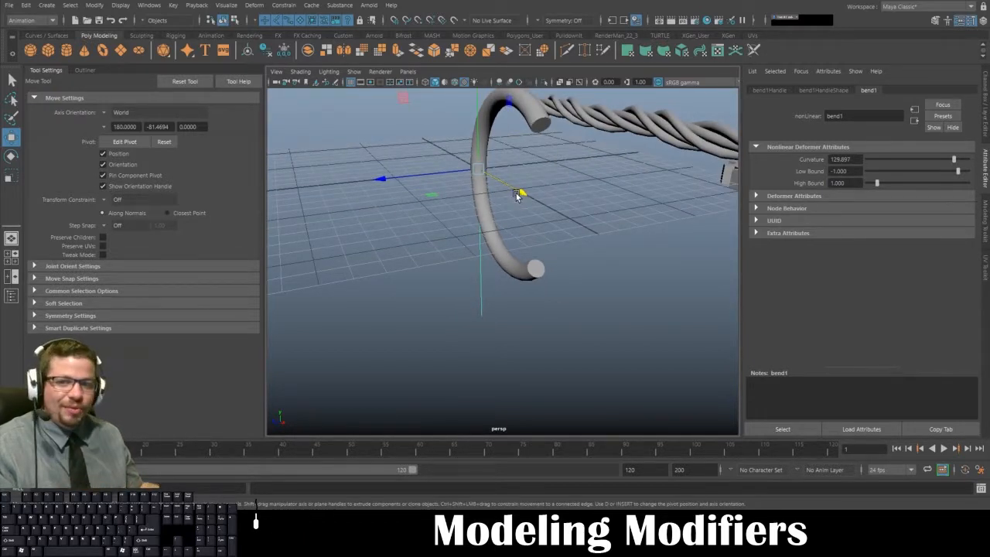
pyautogui.keyDown('alt'); pyautogui.moveTo(519, 195); pyautogui.dragTo(534, 239); pyautogui.keyUp('alt')
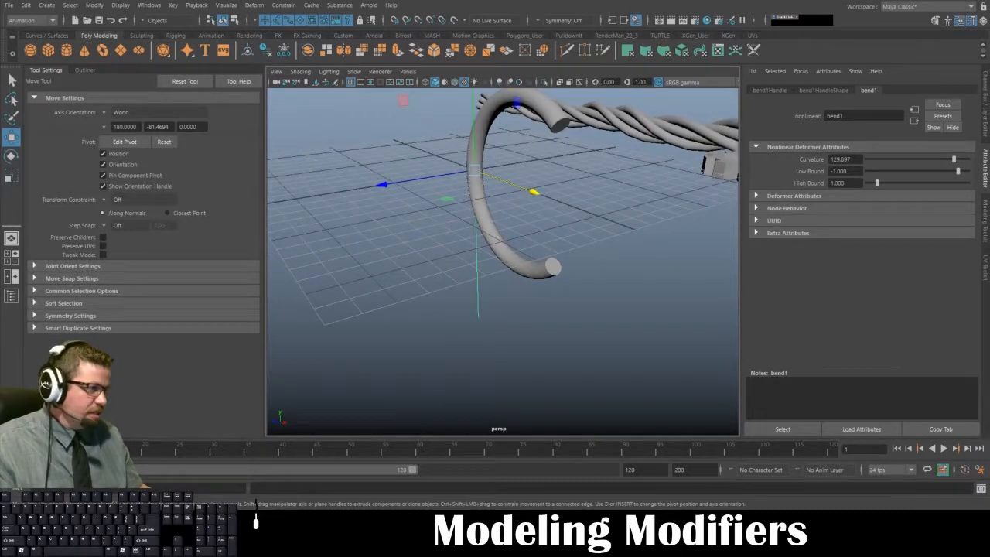
pyautogui.keyDown('alt'); pyautogui.moveTo(545, 232); pyautogui.dragTo(545, 193); pyautogui.keyUp('alt')
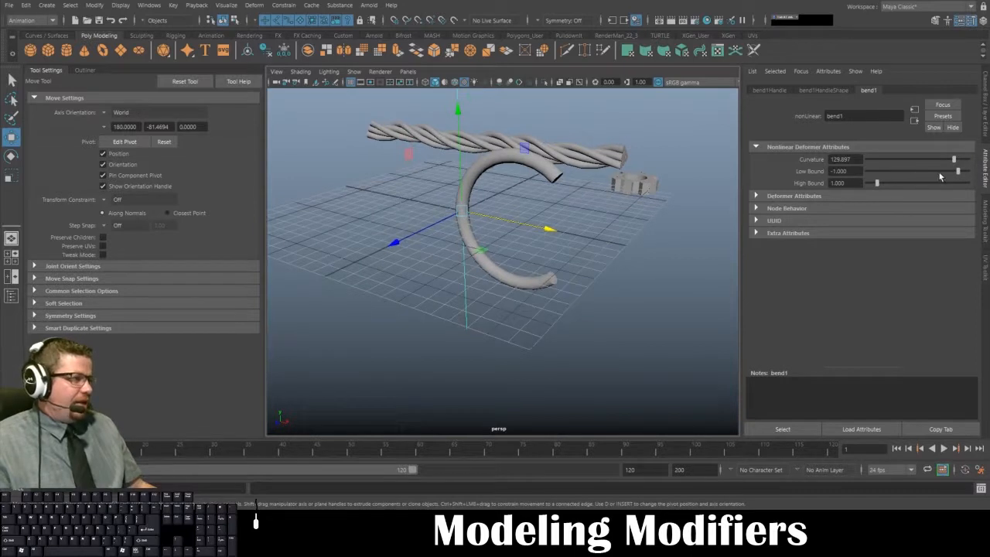
pyautogui.moveTo(953, 163); pyautogui.dragTo(980, 178)
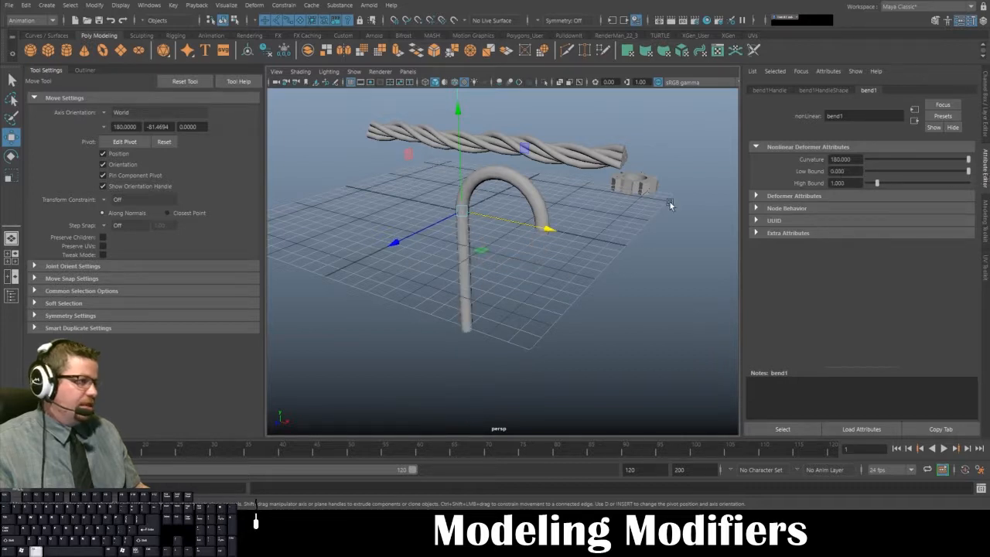
pyautogui.keyDown('alt'); pyautogui.moveTo(666, 255); pyautogui.dragTo(540, 228); pyautogui.keyUp('alt')
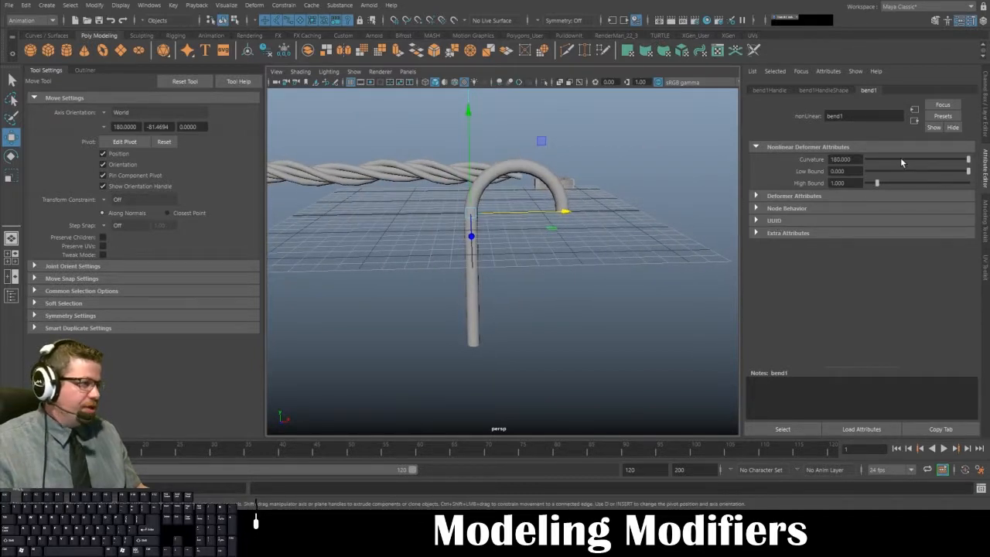
# - Set the bend's curvature to 90, then deselect and reselect the bend handle
pyautogui.doubleClick(840, 158)
pyautogui.write('90')
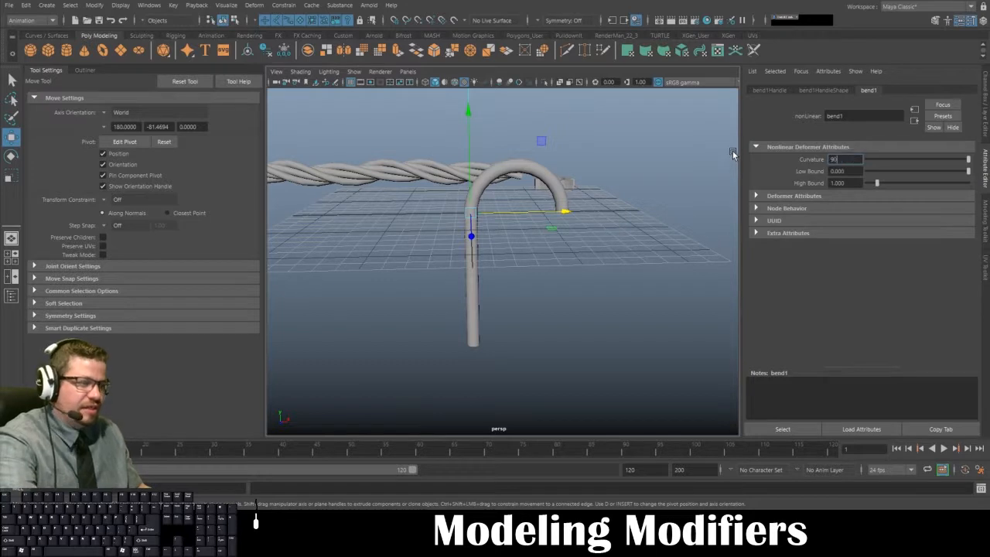
pyautogui.press('Return')
pyautogui.click(644, 229)
pyautogui.keyDown('alt'); pyautogui.moveTo(643, 228); pyautogui.dragTo(563, 246); pyautogui.keyUp('alt')
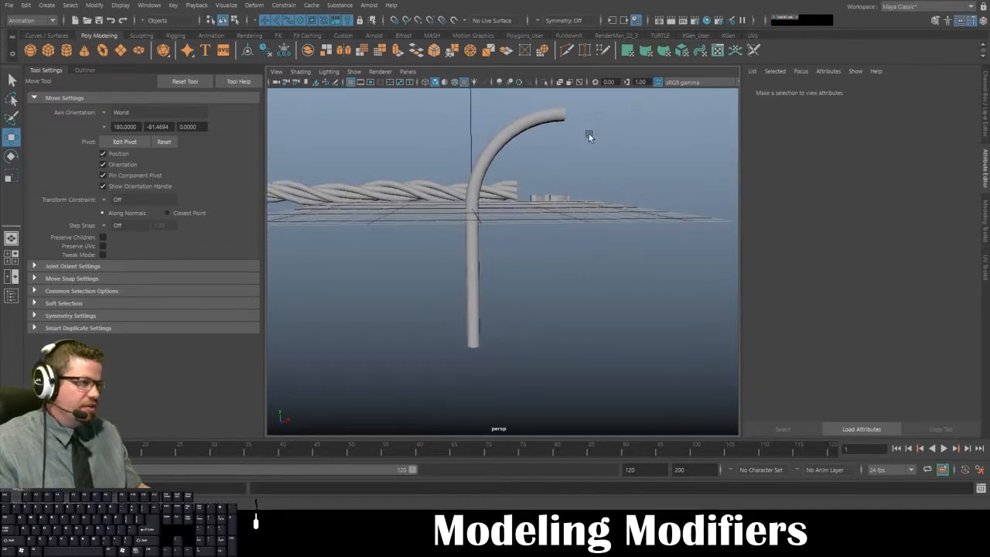
pyautogui.moveTo(461, 93); pyautogui.dragTo(497, 108)
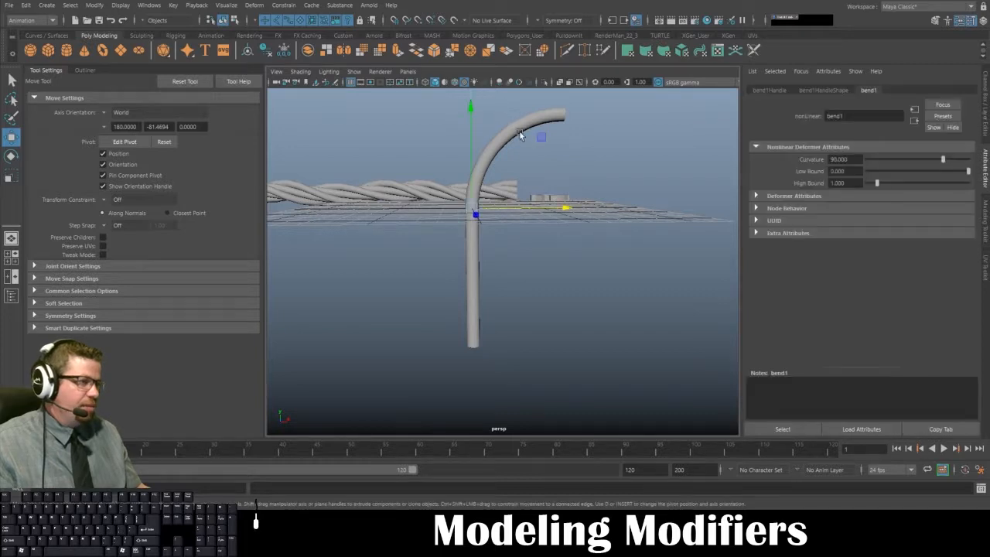
pyautogui.keyDown('alt'); pyautogui.moveTo(562, 174); pyautogui.dragTo(554, 195); pyautogui.keyUp('alt')
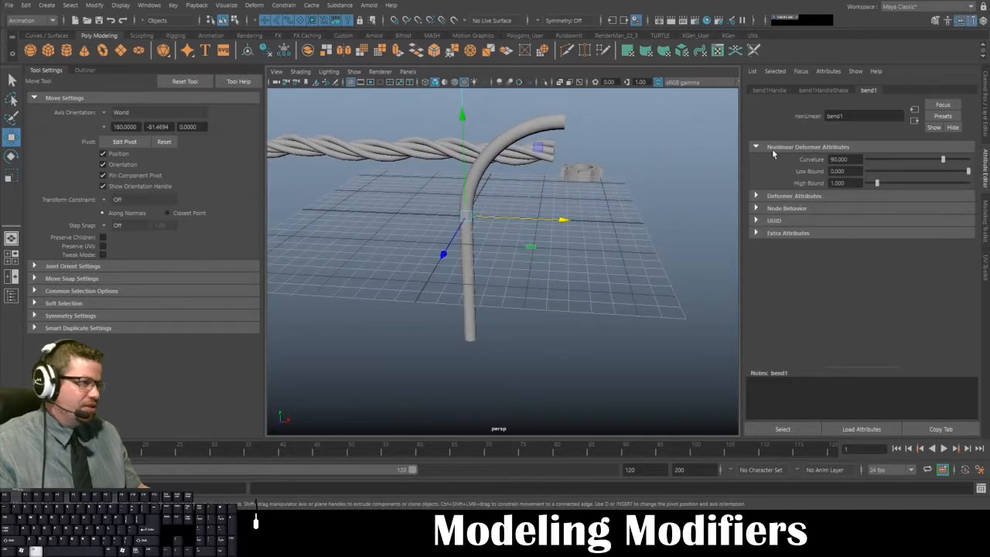
# - Set the bend deformer's curvature to 180
pyautogui.keyDown('alt'); pyautogui.moveTo(726, 136); pyautogui.dragTo(712, 147); pyautogui.keyUp('alt')
pyautogui.moveTo(855, 161); pyautogui.dragTo(778, 160)
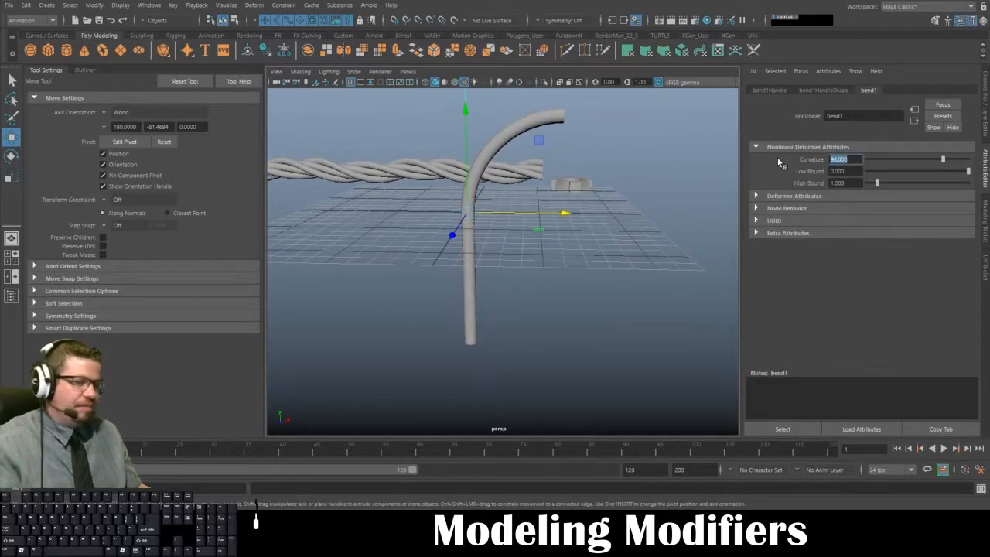
pyautogui.write('180')
pyautogui.press('Return')
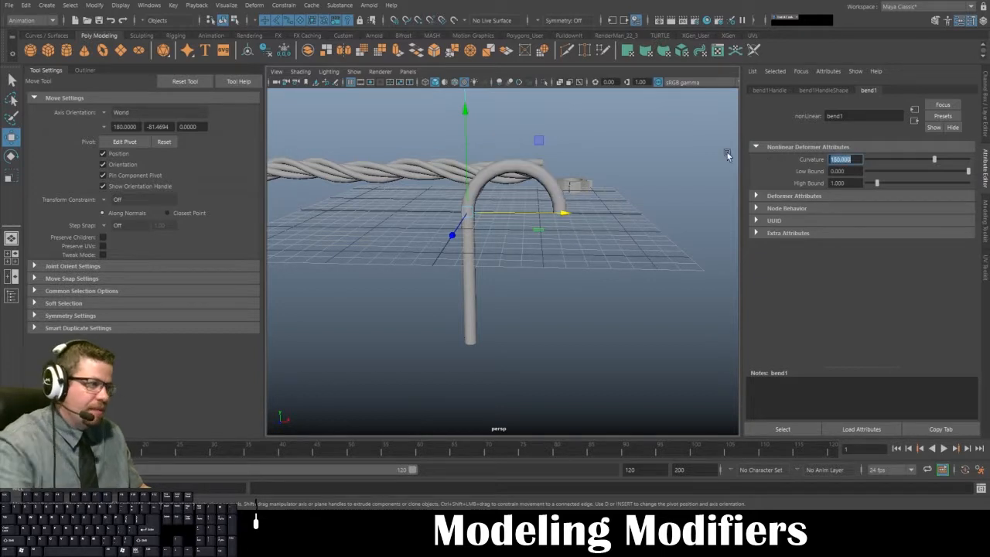
# - Select the cylinder's faces from the top of the arch to the hook's tip and delete them
pyautogui.click(562, 208)
pyautogui.keyDown('alt'); pyautogui.moveTo(561, 207); pyautogui.dragTo(554, 178); pyautogui.keyUp('alt')
pyautogui.click(555, 180)
pyautogui.click(550, 172)
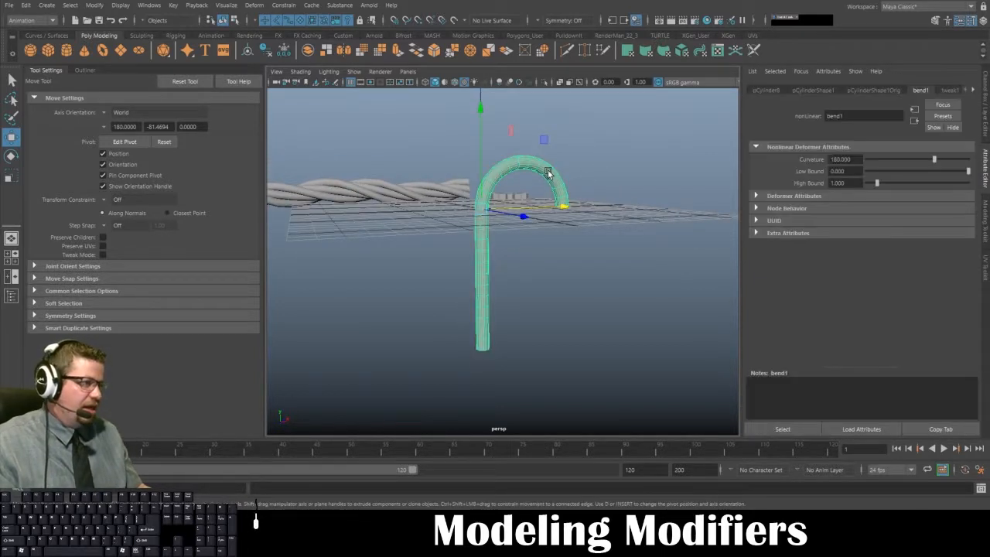
pyautogui.moveTo(548, 173); pyautogui.dragTo(533, 296, button='right')
pyautogui.moveTo(541, 209); pyautogui.dragTo(546, 224, button='right')
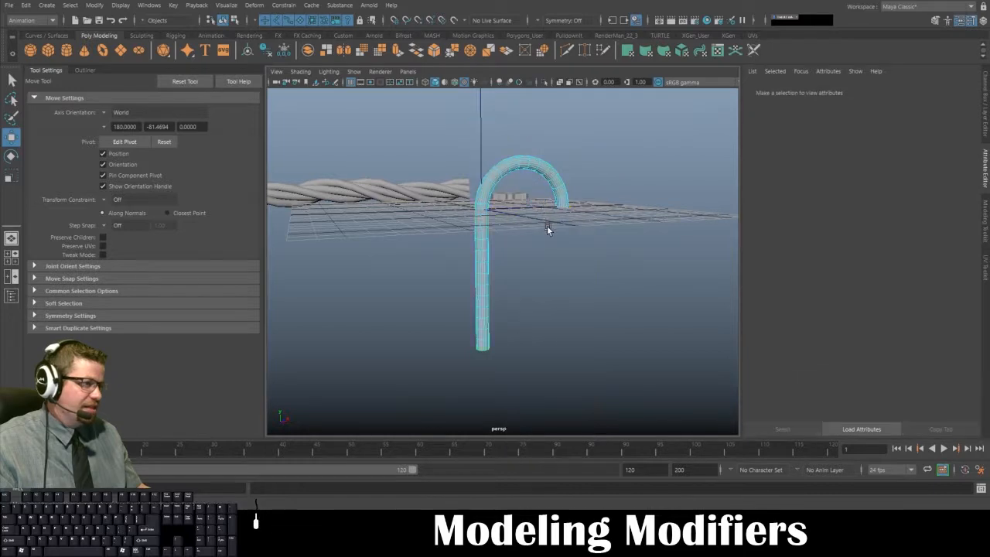
pyautogui.keyDown('alt'); pyautogui.moveTo(547, 225); pyautogui.dragTo(522, 127); pyautogui.keyUp('alt')
pyautogui.moveTo(559, 271)
pyautogui.keyDown('alt'); pyautogui.mouseDown()
pyautogui.moveTo(591, 295)
pyautogui.moveTo(589, 325)
pyautogui.moveTo(580, 253)
pyautogui.moveTo(563, 232)
pyautogui.moveTo(567, 263)
pyautogui.moveTo(549, 190)
pyautogui.mouseUp(); pyautogui.keyUp('alt')
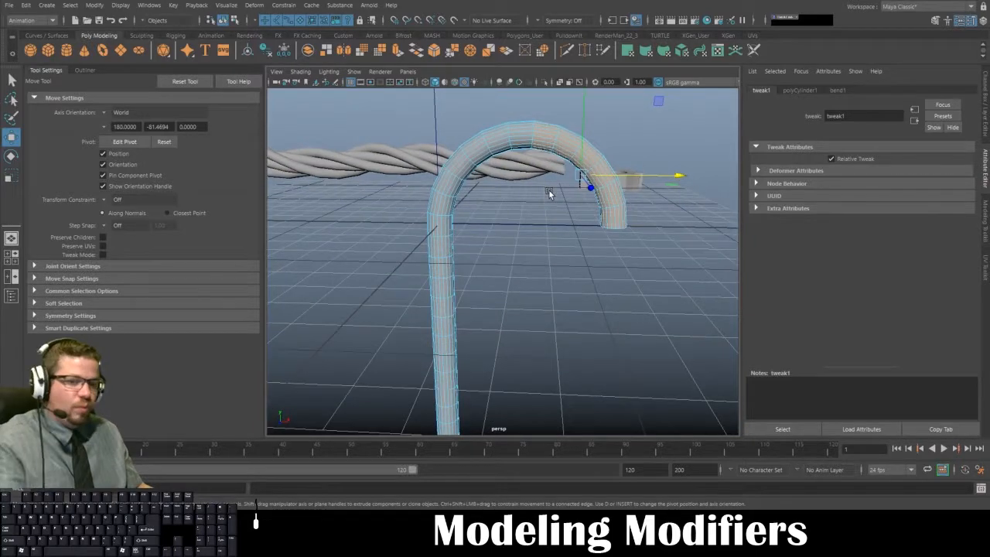
pyautogui.press('Delete')
# - Inspect the shortened cylinder with its bend, then undo the face deletion
pyautogui.moveTo(539, 258)
pyautogui.keyDown('alt'); pyautogui.mouseDown()
pyautogui.moveTo(670, 275)
pyautogui.moveTo(530, 248)
pyautogui.mouseUp(); pyautogui.keyUp('alt')
pyautogui.moveTo(511, 154); pyautogui.dragTo(563, 121, button='right')
pyautogui.keyDown('alt'); pyautogui.moveTo(568, 190); pyautogui.dragTo(543, 237, button='right'); pyautogui.keyUp('alt')
pyautogui.keyDown('alt'); pyautogui.moveTo(500, 285); pyautogui.dragTo(440, 287); pyautogui.keyUp('alt')
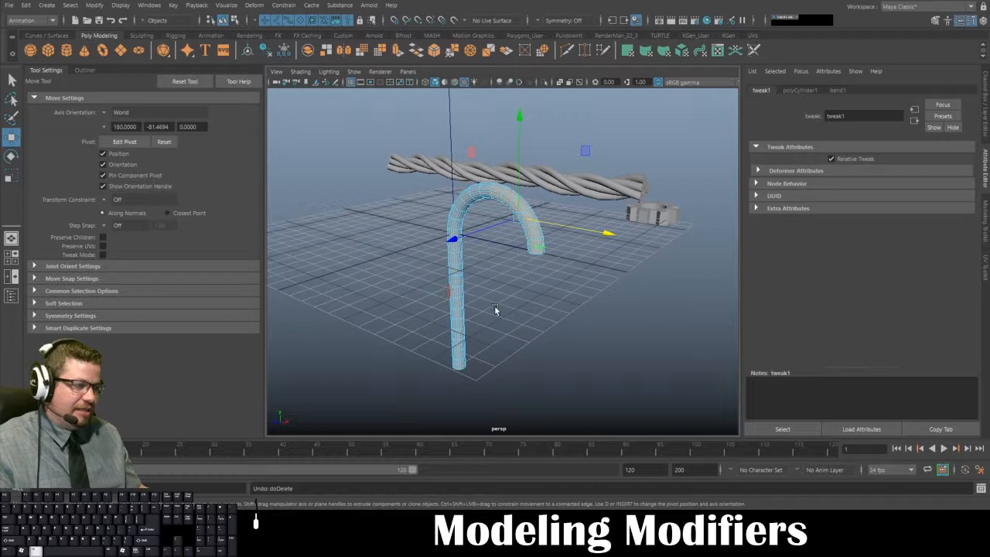
pyautogui.keyDown('alt'); pyautogui.moveTo(495, 309); pyautogui.dragTo(553, 304); pyautogui.keyUp('alt')
pyautogui.click(528, 270)
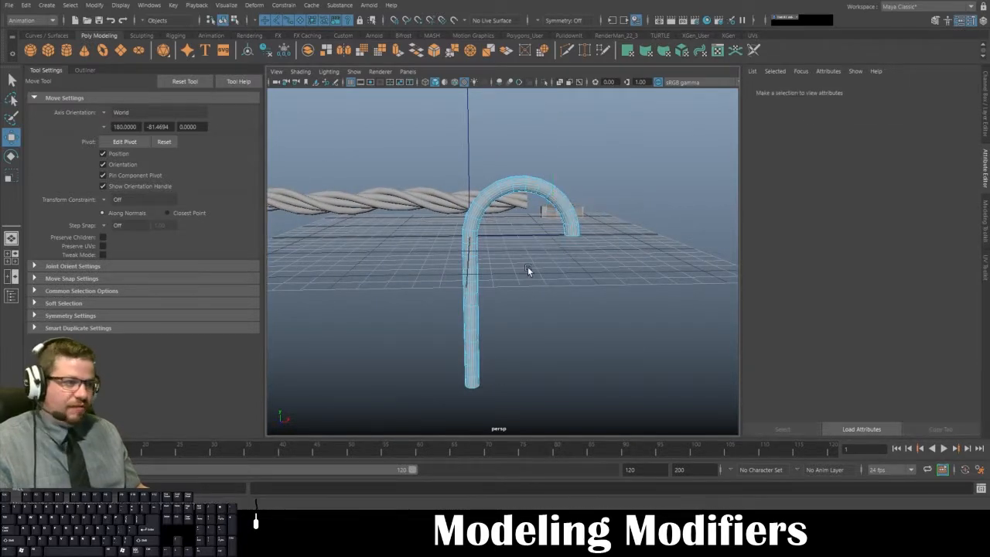
pyautogui.keyDown('alt'); pyautogui.moveTo(547, 271); pyautogui.dragTo(442, 261); pyautogui.keyUp('alt')
# - Reselect the bend handle above the hook and raise its curvature to about 223.6
pyautogui.click(463, 124)
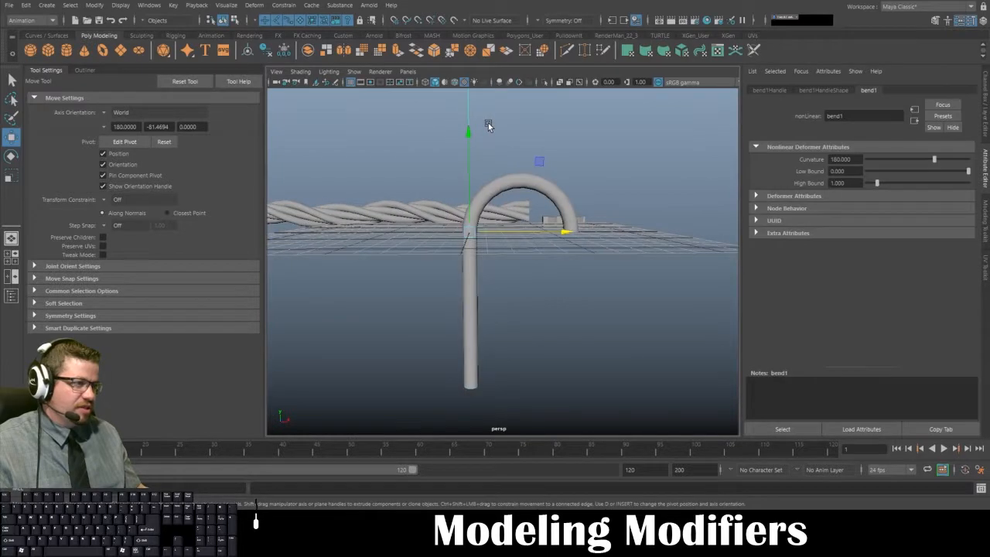
pyautogui.keyDown('alt'); pyautogui.moveTo(474, 126); pyautogui.dragTo(464, 103); pyautogui.keyUp('alt')
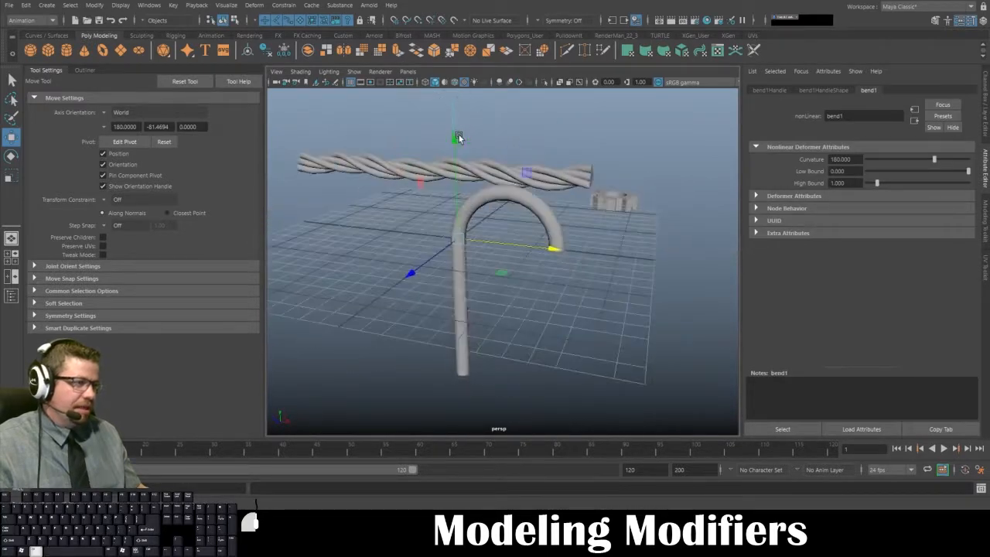
pyautogui.keyDown('alt'); pyautogui.moveTo(481, 172); pyautogui.dragTo(511, 178); pyautogui.keyUp('alt')
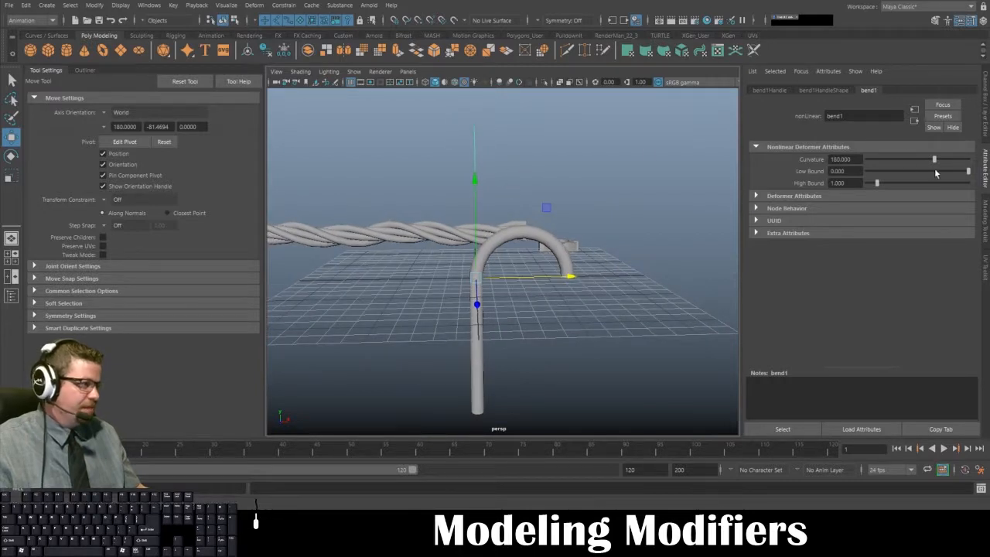
pyautogui.moveTo(935, 159)
pyautogui.mouseDown()
pyautogui.moveTo(958, 160)
pyautogui.moveTo(913, 162)
pyautogui.moveTo(974, 167)
pyautogui.moveTo(939, 167)
pyautogui.mouseUp()
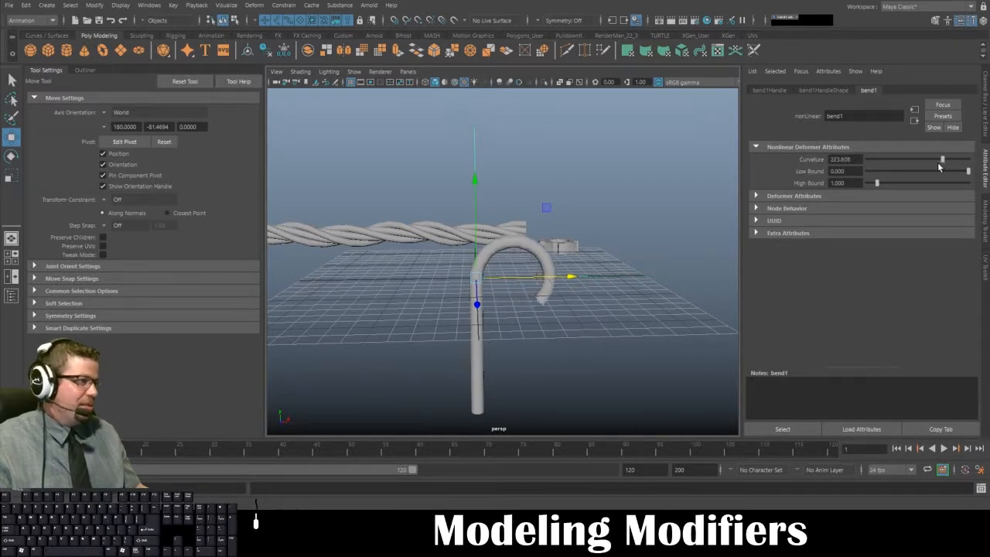
# - Set the bend's curvature to 180, inspect the hook from the side, and clear the selection
pyautogui.doubleClick(840, 159)
pyautogui.write('180')
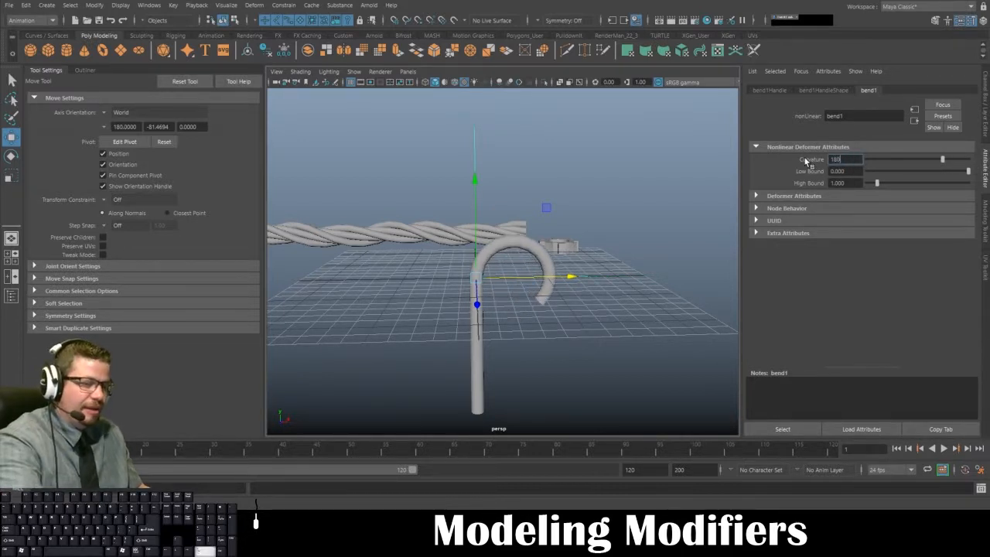
pyautogui.press('Return')
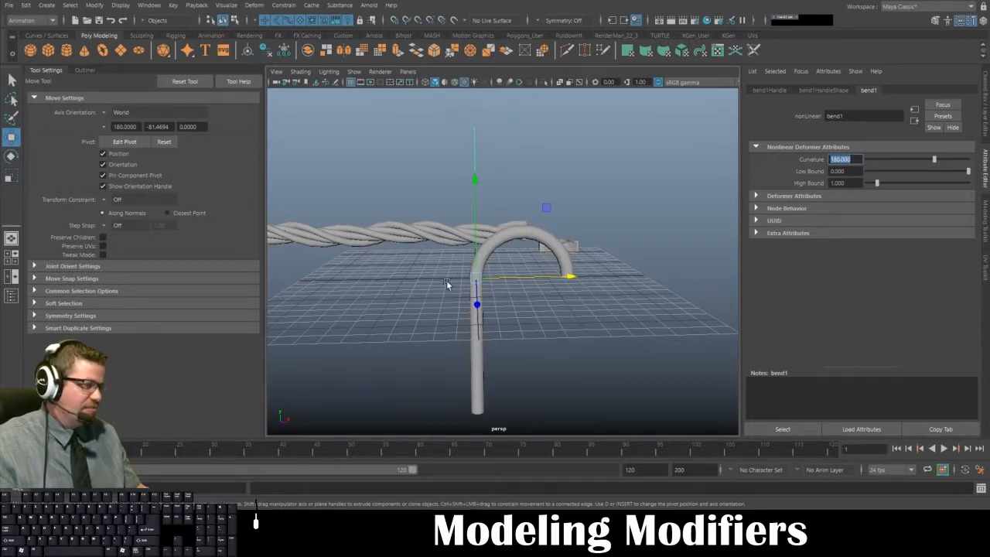
pyautogui.keyDown('alt'); pyautogui.moveTo(463, 290); pyautogui.dragTo(490, 260); pyautogui.keyUp('alt')
pyautogui.keyDown('alt'); pyautogui.moveTo(491, 260); pyautogui.dragTo(492, 222, button='right'); pyautogui.keyUp('alt')
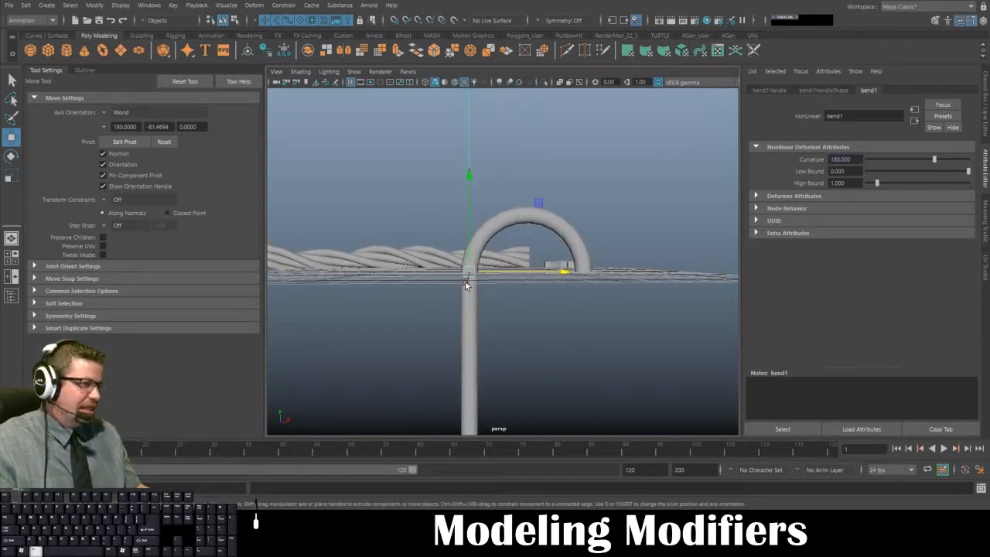
pyautogui.keyDown('alt'); pyautogui.moveTo(465, 285); pyautogui.dragTo(519, 289); pyautogui.keyUp('alt')
pyautogui.click(574, 256)
pyautogui.keyDown('alt'); pyautogui.moveTo(519, 288); pyautogui.dragTo(457, 225, button='right'); pyautogui.keyUp('alt')
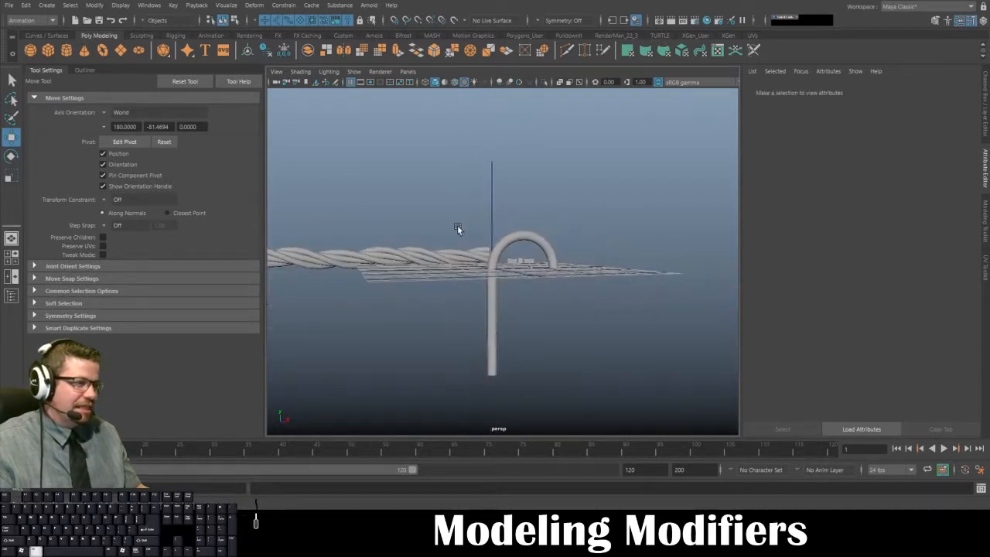
# - Delete the history of all objects in the scene, then undo that deletion
pyautogui.keyDown('alt'); pyautogui.moveTo(457, 226); pyautogui.dragTo(499, 206); pyautogui.keyUp('alt')
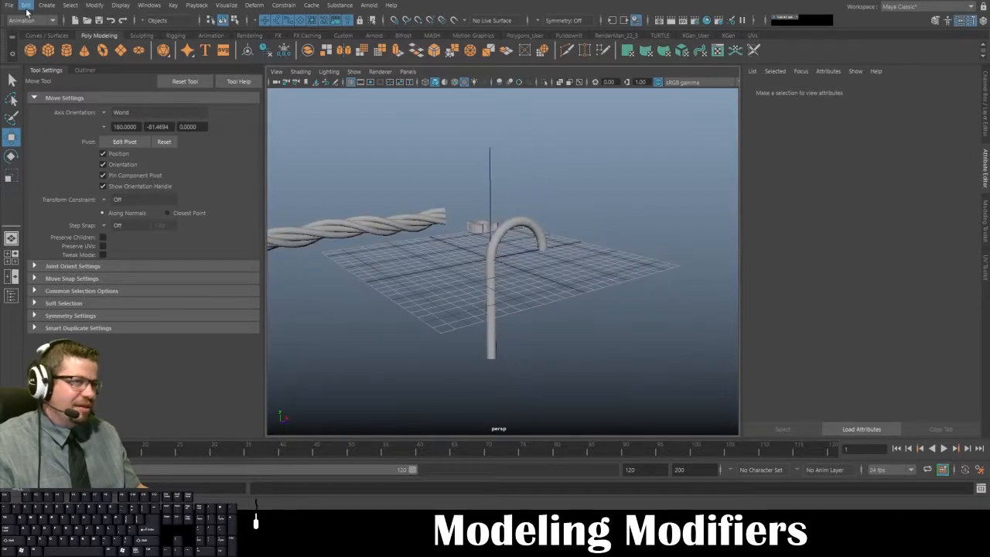
pyautogui.keyDown('alt'); pyautogui.moveTo(332, 232); pyautogui.dragTo(478, 267); pyautogui.keyUp('alt')
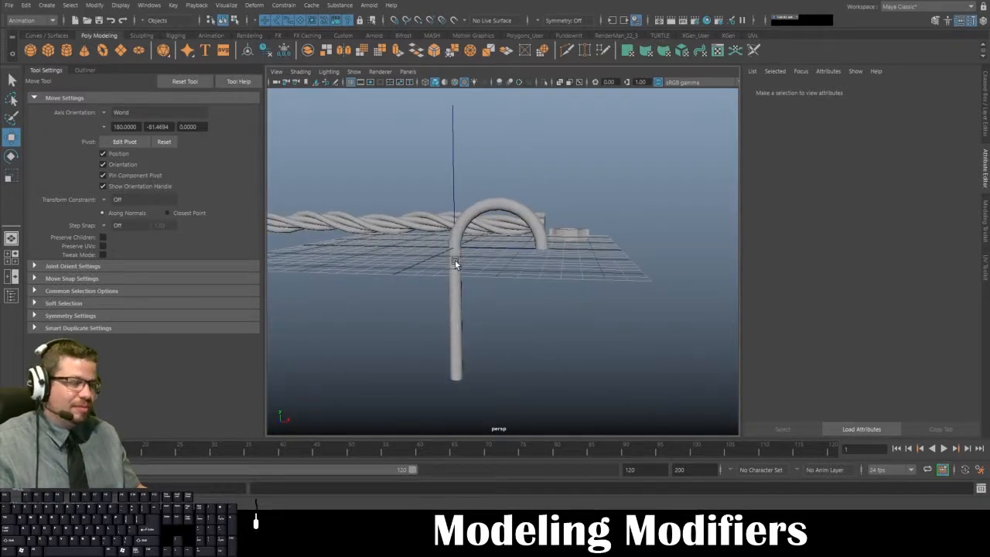
pyautogui.click(27, 5)
pyautogui.moveTo(116, 138)
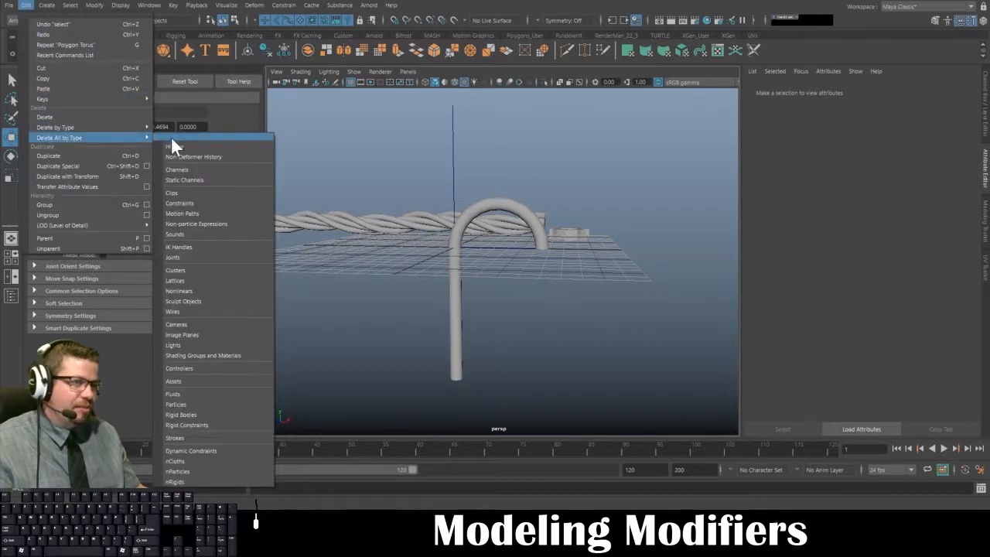
pyautogui.click(188, 146)
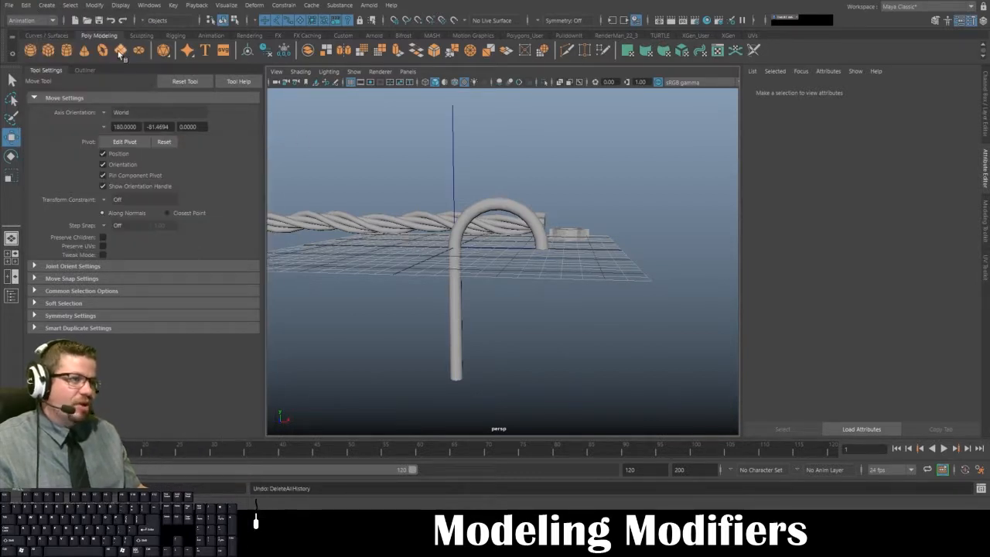
# - Select the hooked cylinder together with its bend handle and delete only the selection's construction history
pyautogui.keyDown('alt'); pyautogui.moveTo(439, 156); pyautogui.dragTo(550, 272); pyautogui.keyUp('alt')
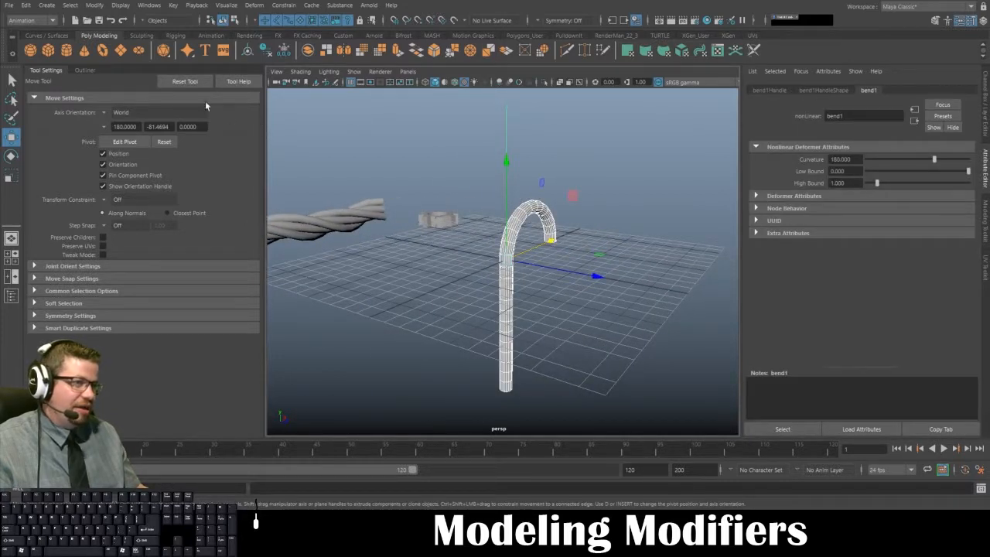
pyautogui.click(26, 6)
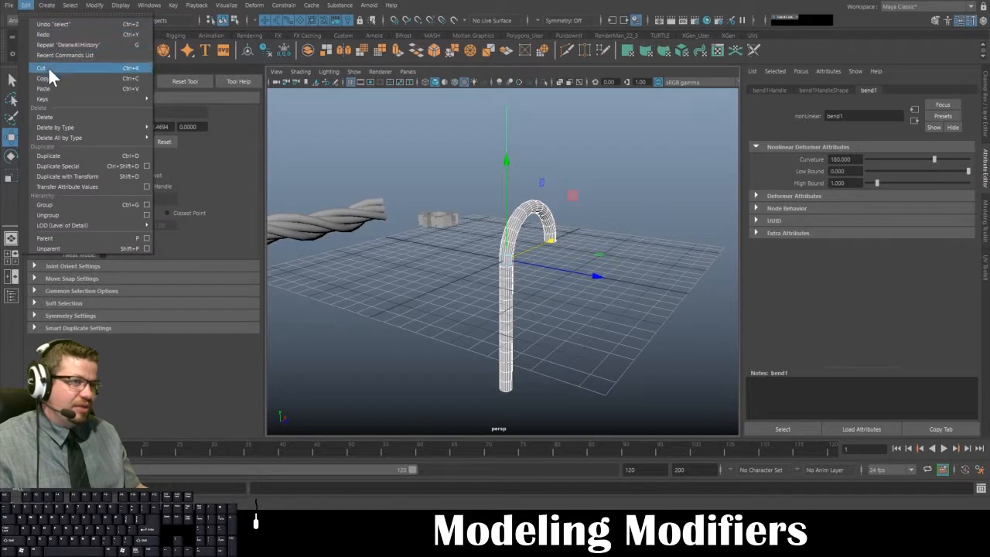
pyautogui.moveTo(58, 127)
pyautogui.click(178, 136)
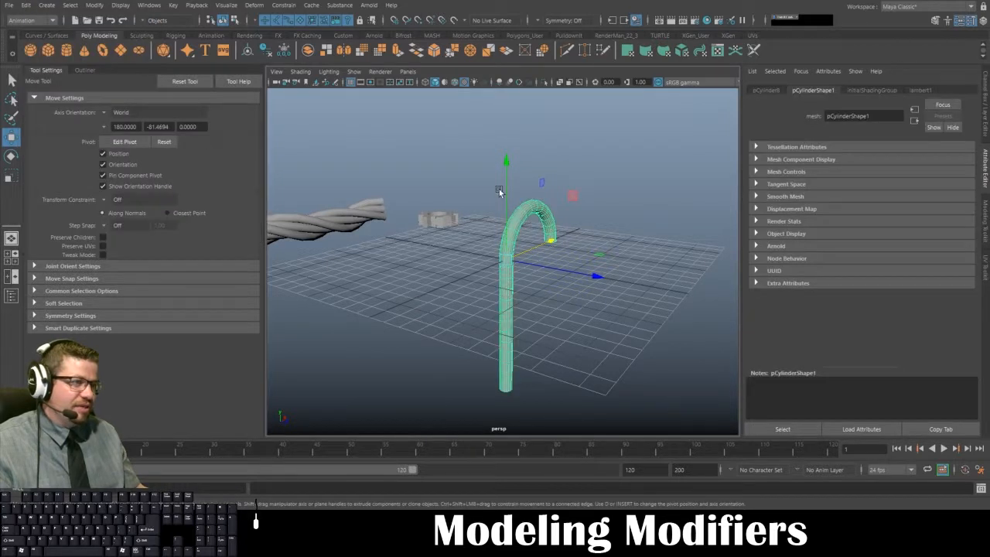
# - Select the twisted rope and the hooked cylinder in turn to check their histories, then clear the selection
pyautogui.click(539, 272)
pyautogui.keyDown('alt'); pyautogui.moveTo(539, 271); pyautogui.dragTo(450, 252); pyautogui.keyUp('alt')
pyautogui.click(402, 202)
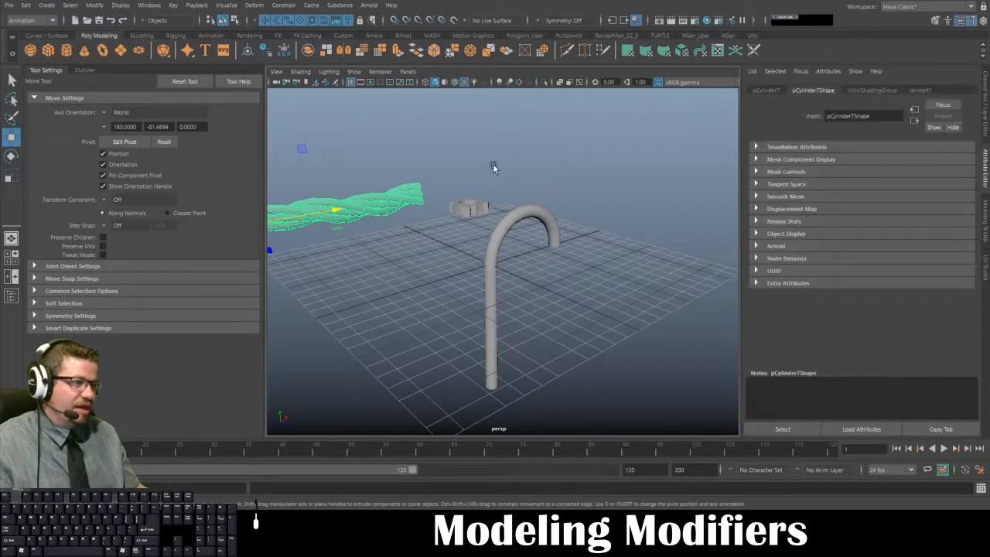
pyautogui.click(499, 235)
pyautogui.click(558, 304)
pyautogui.keyDown('alt'); pyautogui.moveTo(559, 304); pyautogui.dragTo(483, 245); pyautogui.keyUp('alt')
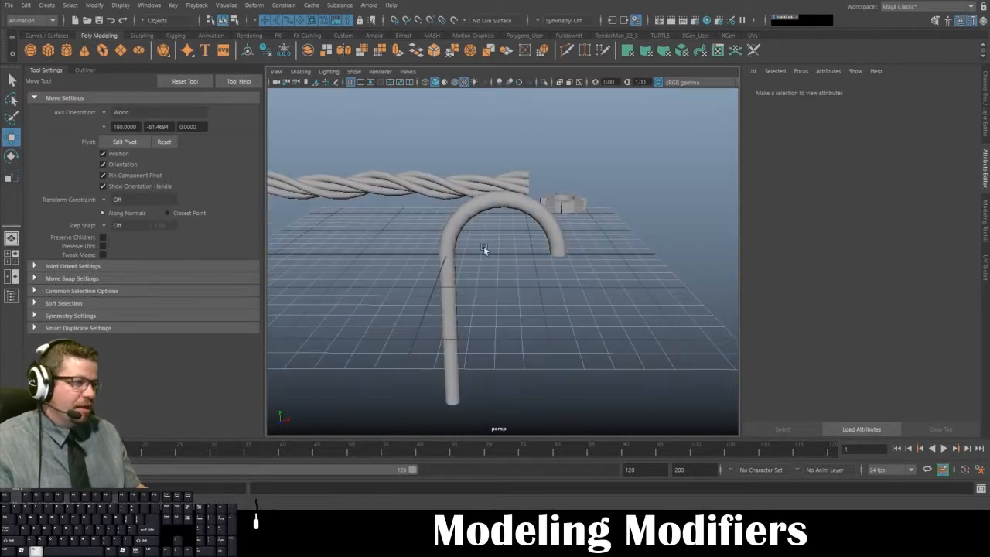
# - Select the hooked cylinder and switch it to face selection with the whole curved section in view
pyautogui.click(478, 197)
pyautogui.keyDown('alt'); pyautogui.moveTo(477, 197); pyautogui.dragTo(435, 183); pyautogui.keyUp('alt')
pyautogui.scroll(5, 436, 186)
pyautogui.keyDown('alt'); pyautogui.moveTo(498, 298); pyautogui.dragTo(489, 238); pyautogui.keyUp('alt')
pyautogui.scroll(4, 471, 134)
pyautogui.scroll(-3, 476, 166)
pyautogui.keyDown('alt'); pyautogui.moveTo(484, 199); pyautogui.dragTo(489, 129); pyautogui.keyUp('alt')
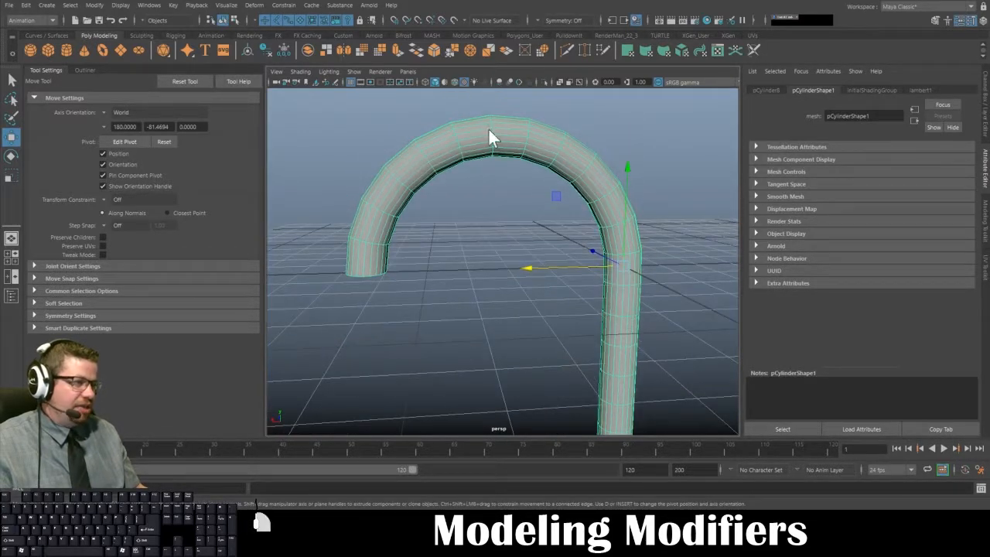
pyautogui.rightClick(488, 128)
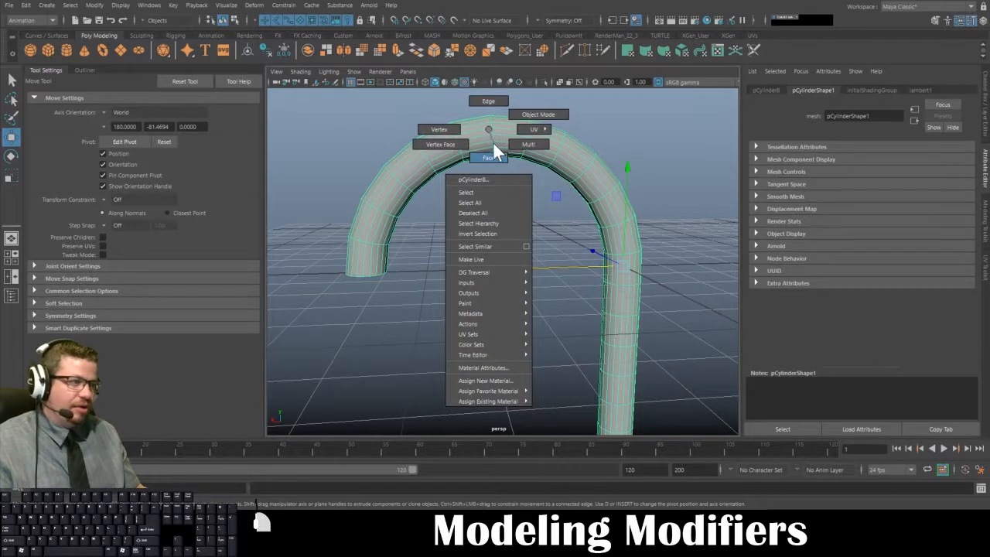
pyautogui.click(493, 142)
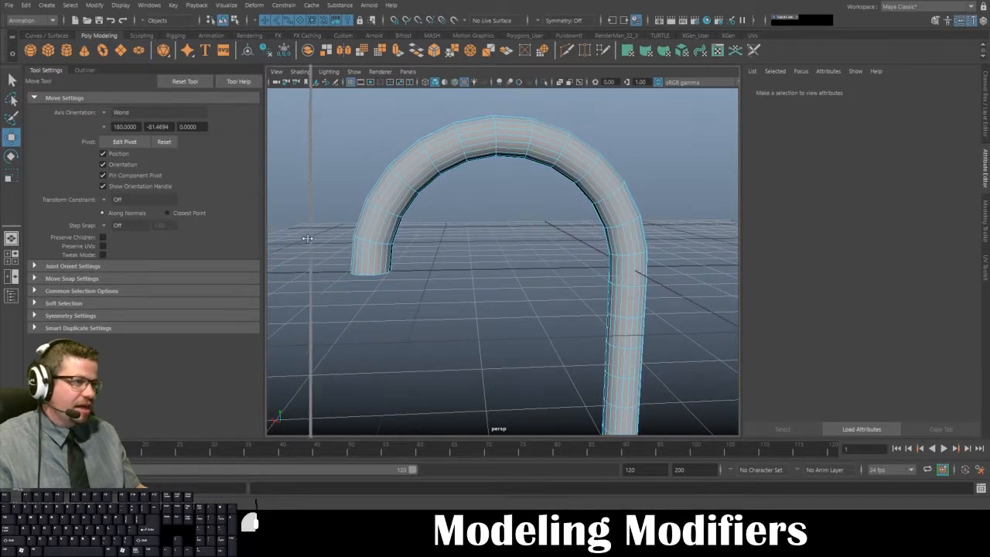
# - Delete the faces of the hook's free end up to the peak of the curve, leaving an open end there
pyautogui.moveTo(344, 101); pyautogui.dragTo(486, 314)
pyautogui.moveTo(458, 248)
pyautogui.keyDown('alt'); pyautogui.mouseDown()
pyautogui.moveTo(449, 239)
pyautogui.moveTo(453, 247)
pyautogui.mouseUp(); pyautogui.keyUp('alt')
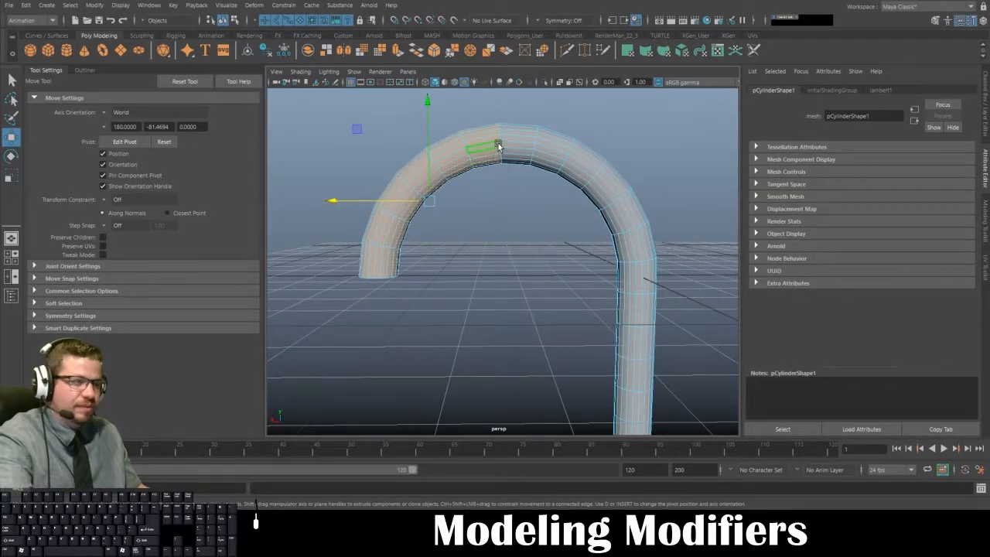
pyautogui.press('Delete')
# - Select the border edge loop around the cylinder's open cut end with the Scale tool active
pyautogui.moveTo(499, 138); pyautogui.dragTo(472, 126, button='right')
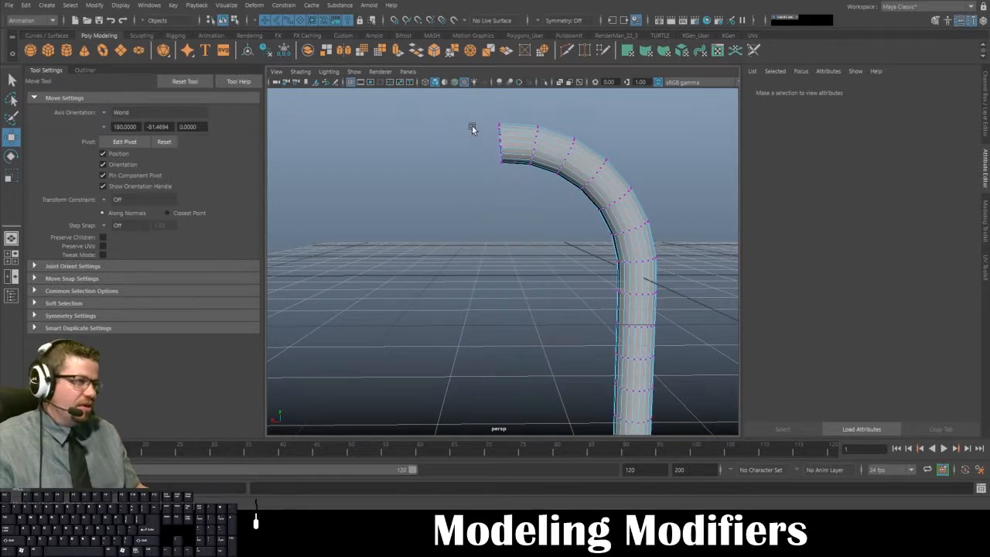
pyautogui.moveTo(461, 106); pyautogui.dragTo(485, 324)
pyautogui.press('r')
pyautogui.moveTo(467, 166); pyautogui.dragTo(461, 128, button='right')
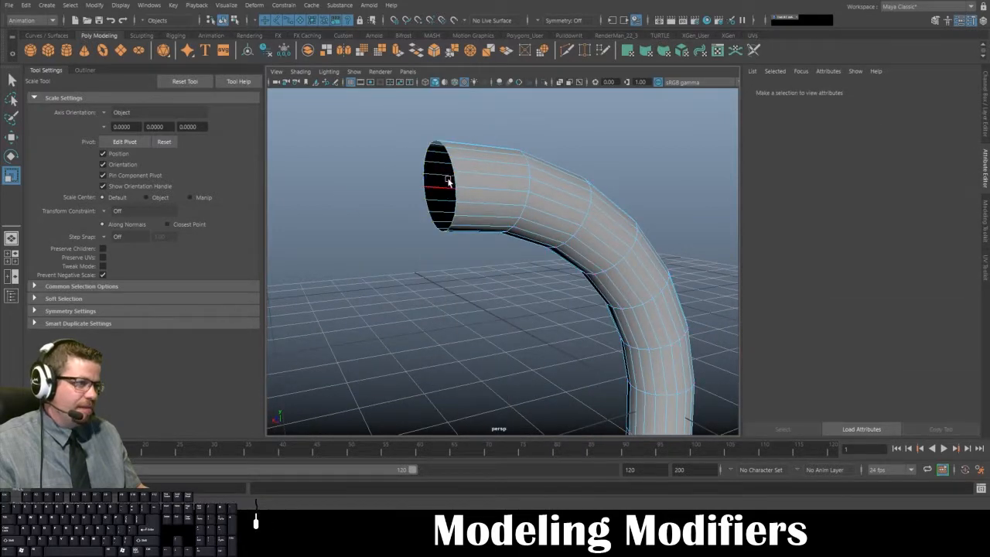
pyautogui.click(453, 166)
pyautogui.keyDown('alt'); pyautogui.moveTo(439, 264); pyautogui.dragTo(358, 162); pyautogui.keyUp('alt')
pyautogui.keyDown('alt'); pyautogui.moveTo(431, 228); pyautogui.dragTo(542, 236); pyautogui.keyUp('alt')
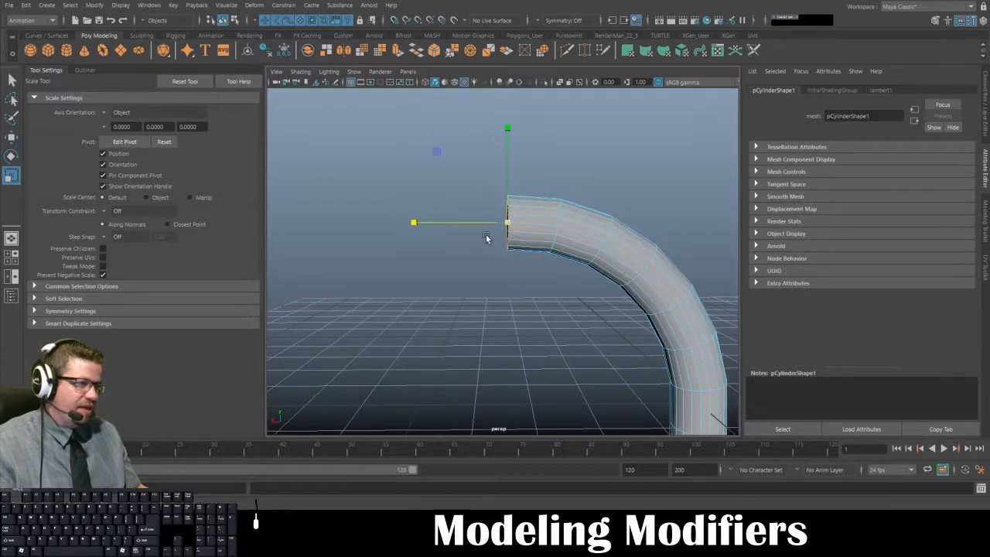
# - Scale the open end's border edges flat along the X axis and return the cylinder to object mode
pyautogui.moveTo(408, 223); pyautogui.dragTo(675, 245)
pyautogui.keyDown('alt'); pyautogui.moveTo(425, 232); pyautogui.dragTo(158, 243); pyautogui.keyUp('alt')
pyautogui.keyDown('alt'); pyautogui.moveTo(507, 251); pyautogui.dragTo(434, 212); pyautogui.keyUp('alt')
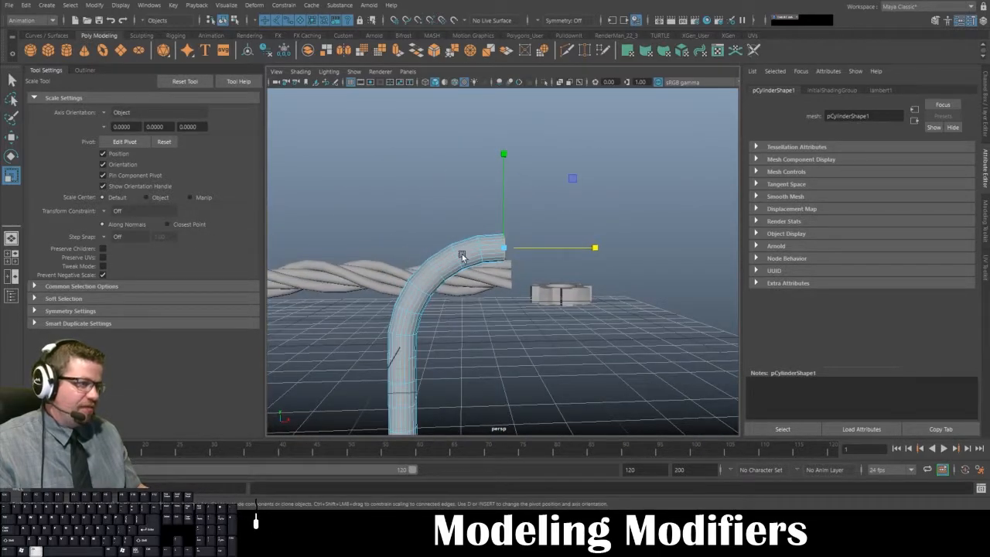
pyautogui.keyDown('alt'); pyautogui.moveTo(457, 231); pyautogui.dragTo(509, 343, button='right'); pyautogui.keyUp('alt')
pyautogui.keyDown('alt'); pyautogui.moveTo(431, 284); pyautogui.dragTo(598, 317); pyautogui.keyUp('alt')
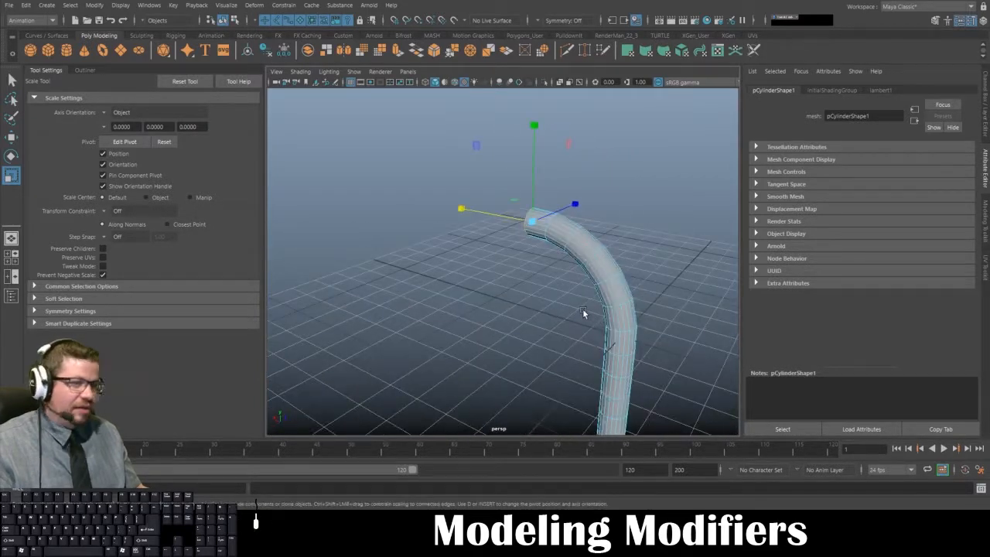
pyautogui.rightClick(582, 250)
pyautogui.keyDown('alt'); pyautogui.moveTo(582, 256); pyautogui.dragTo(413, 315); pyautogui.keyUp('alt')
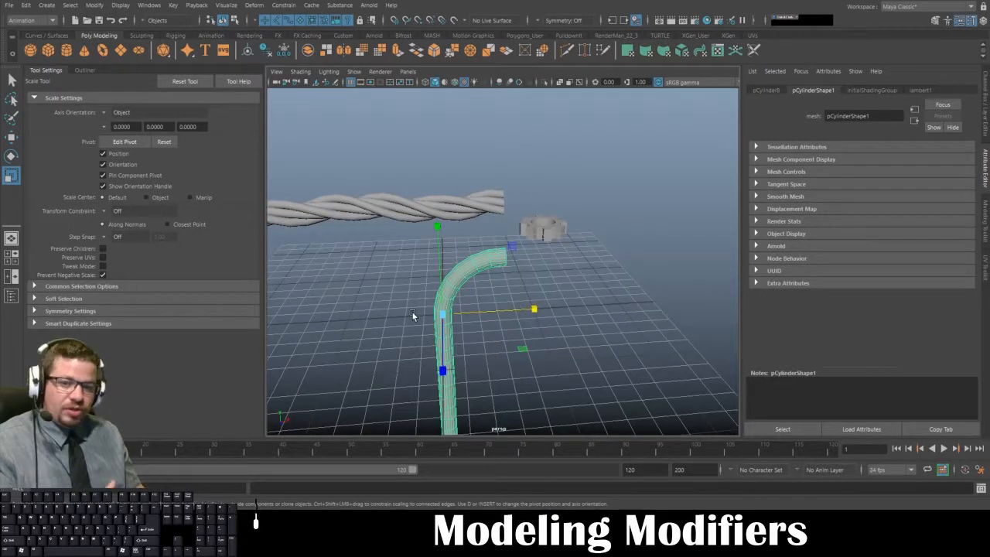
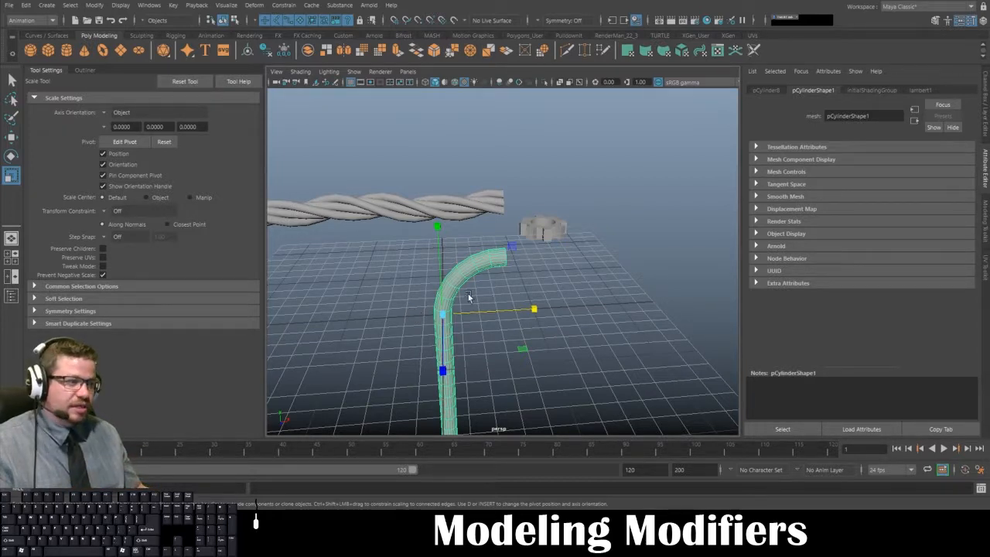
# - Move the half-hook cylinder's pivot along the X axis, point-snapped to line up with its open cut end
pyautogui.click(561, 270)
pyautogui.click(478, 256)
pyautogui.keyDown('alt'); pyautogui.moveTo(478, 259); pyautogui.dragTo(519, 269); pyautogui.keyUp('alt')
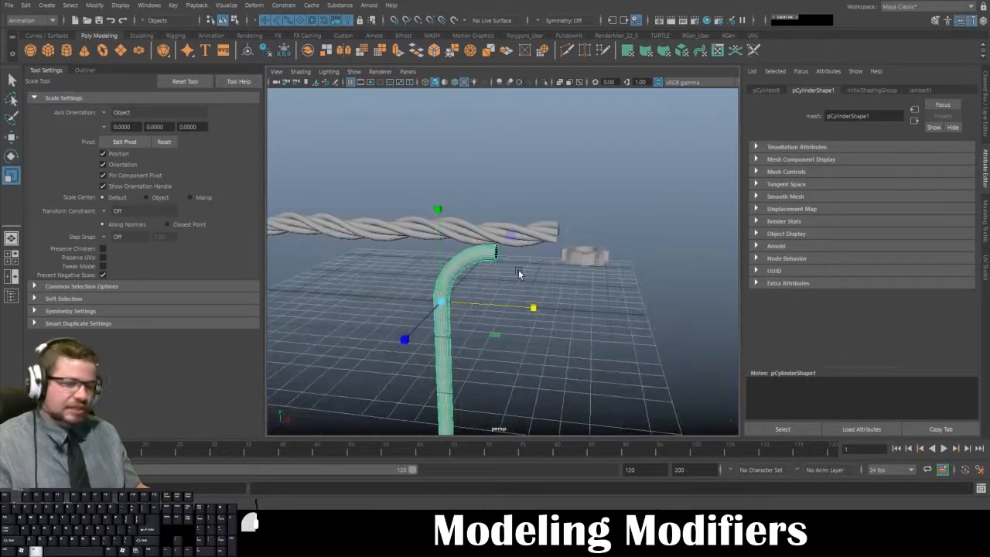
pyautogui.press('d')
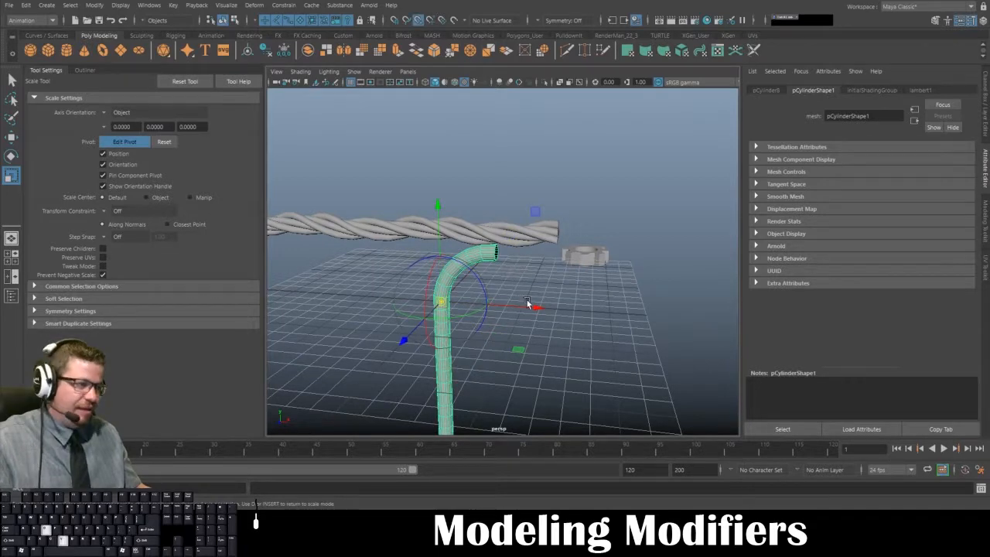
pyautogui.moveTo(532, 308); pyautogui.dragTo(506, 309)
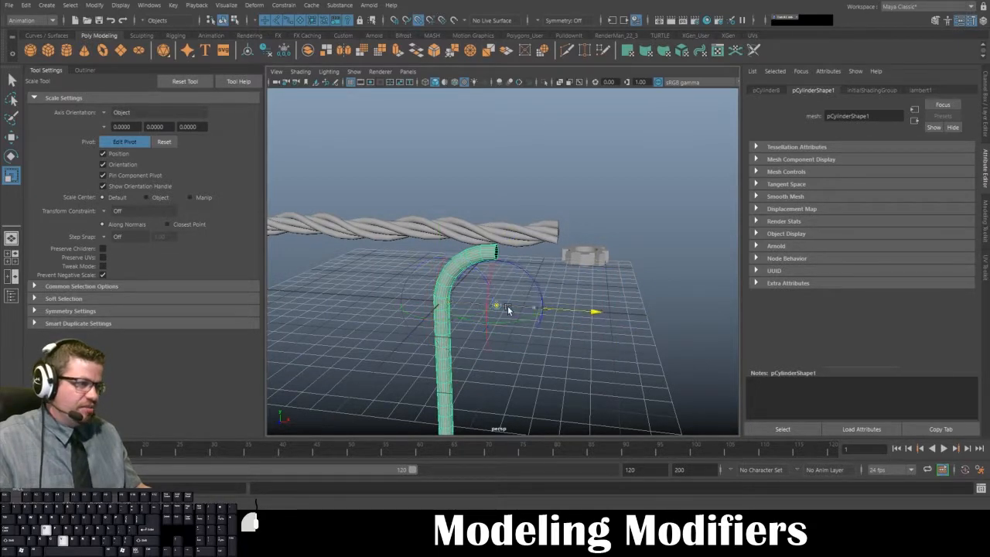
# - Examine from several angles how the moved pivot lines up with the hook's open end
pyautogui.keyDown('alt'); pyautogui.moveTo(603, 277); pyautogui.dragTo(614, 265); pyautogui.keyUp('alt')
pyautogui.keyDown('alt'); pyautogui.moveTo(485, 272); pyautogui.dragTo(379, 294); pyautogui.keyUp('alt')
pyautogui.keyDown('alt'); pyautogui.moveTo(409, 161); pyautogui.dragTo(408, 181); pyautogui.keyUp('alt')
pyautogui.keyDown('alt'); pyautogui.moveTo(433, 232); pyautogui.dragTo(527, 311, button='right'); pyautogui.keyUp('alt')
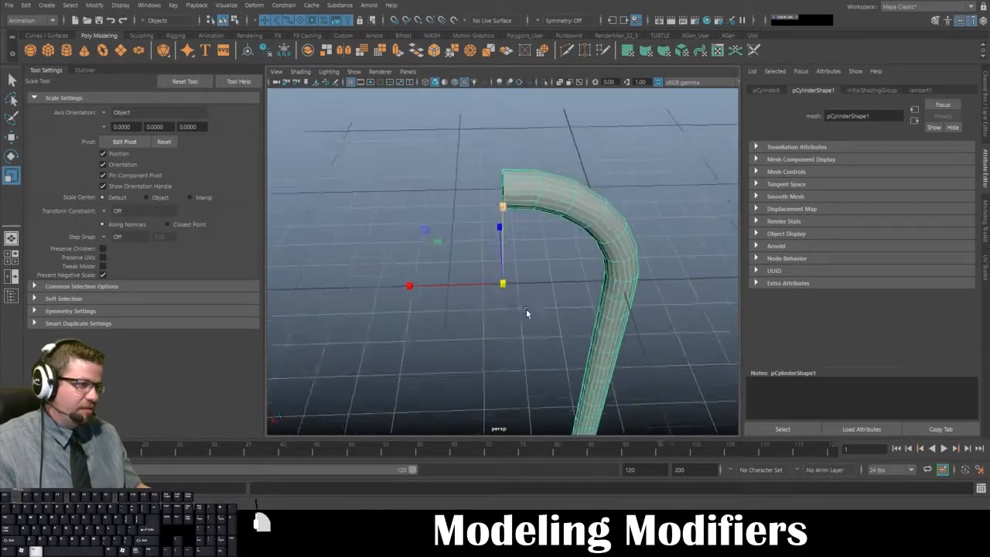
pyautogui.keyDown('alt'); pyautogui.moveTo(527, 311); pyautogui.dragTo(528, 264); pyautogui.keyUp('alt')
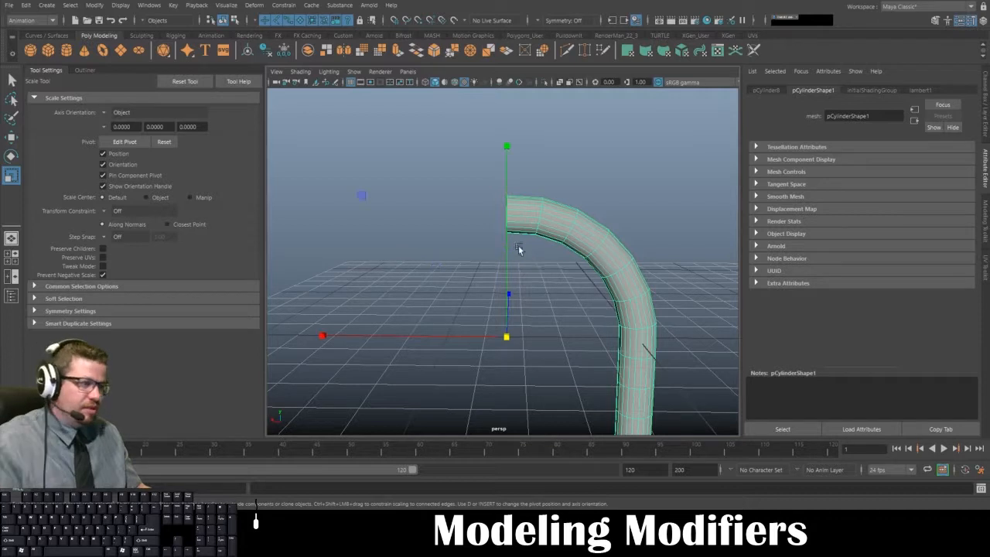
pyautogui.keyDown('alt'); pyautogui.moveTo(508, 225); pyautogui.dragTo(513, 226); pyautogui.keyUp('alt')
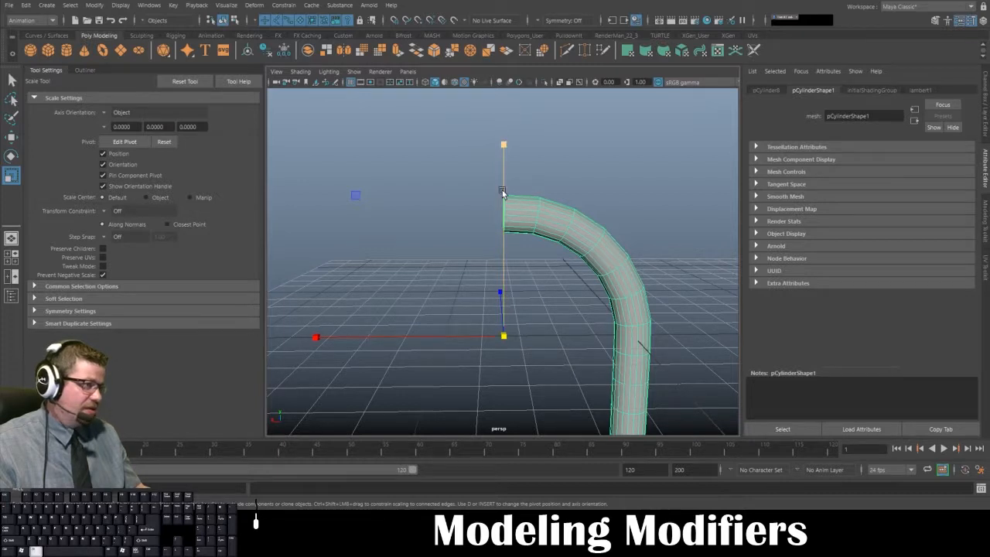
pyautogui.keyDown('alt'); pyautogui.moveTo(502, 171); pyautogui.dragTo(501, 179); pyautogui.keyUp('alt')
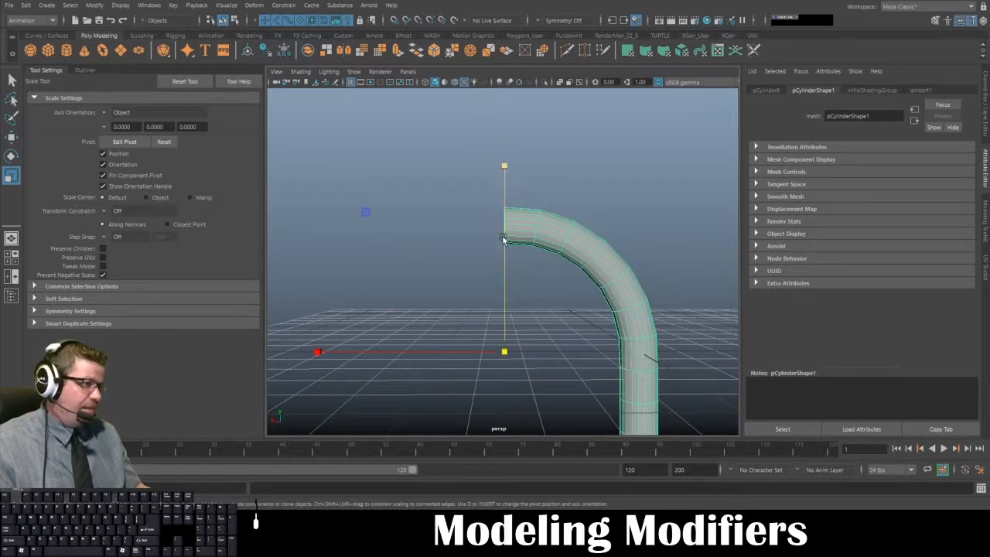
pyautogui.keyDown('alt'); pyautogui.moveTo(496, 214); pyautogui.dragTo(499, 229); pyautogui.keyUp('alt')
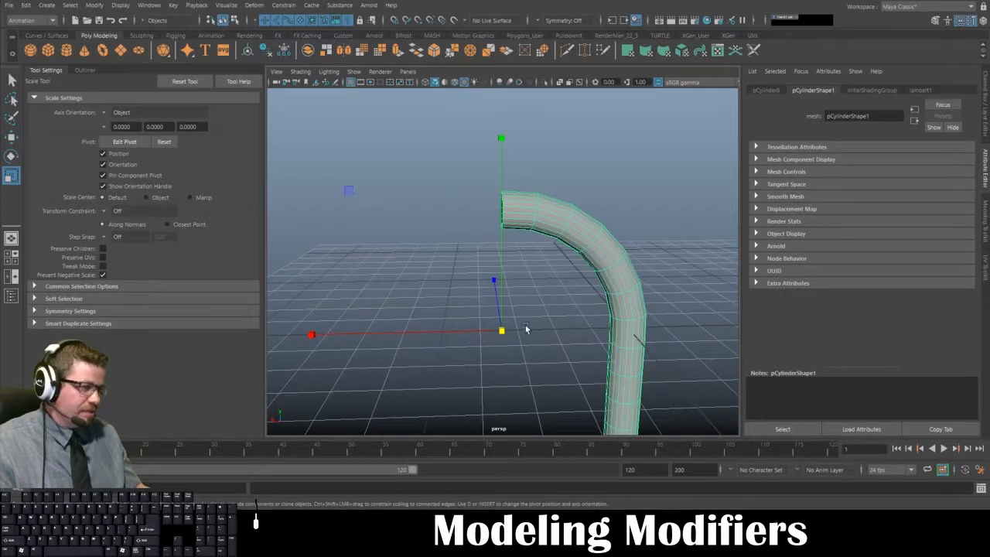
# - Duplicate the half-hook cylinder and freeze the transformations of the copy
pyautogui.keyDown('alt'); pyautogui.moveTo(500, 332); pyautogui.dragTo(478, 280); pyautogui.keyUp('alt')
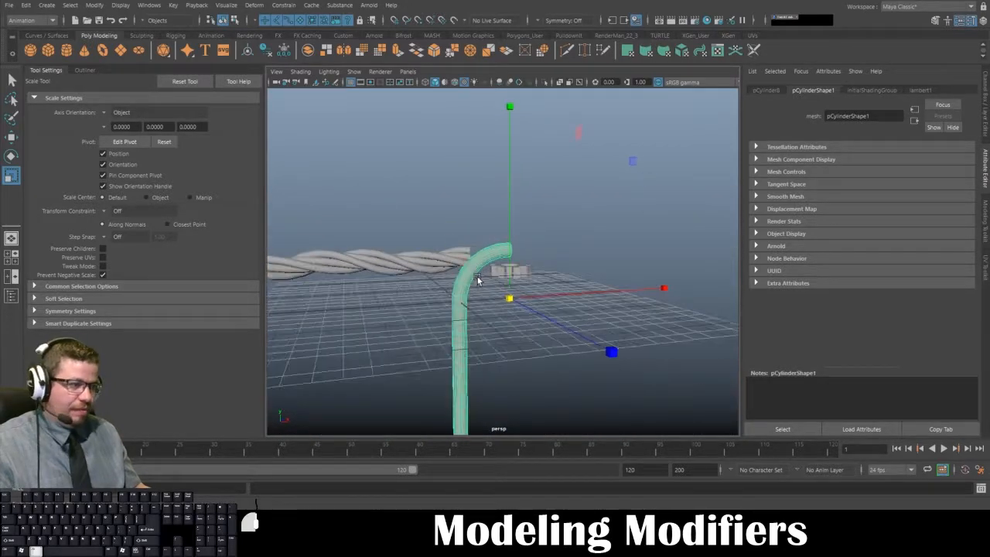
pyautogui.hotkey('ctrl', 'd')
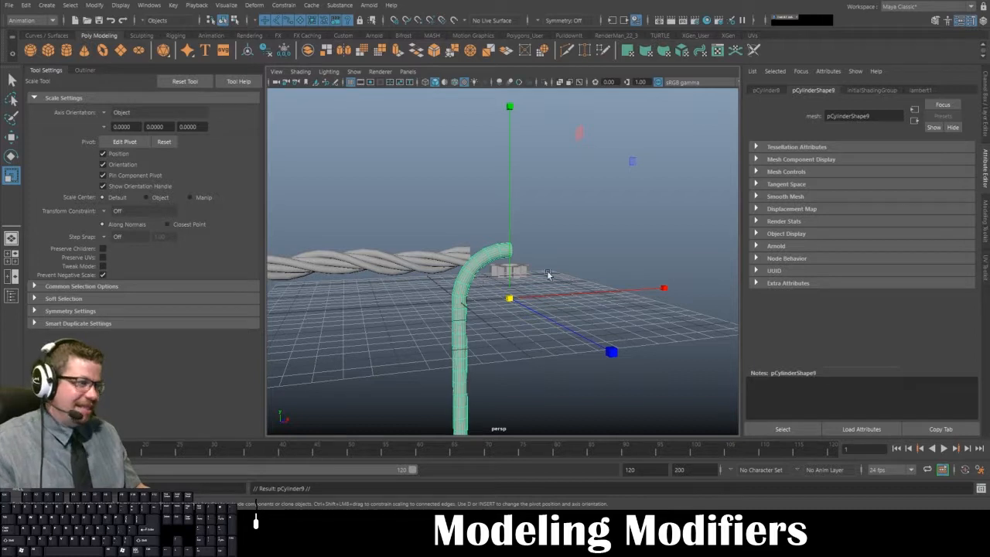
pyautogui.click(985, 105)
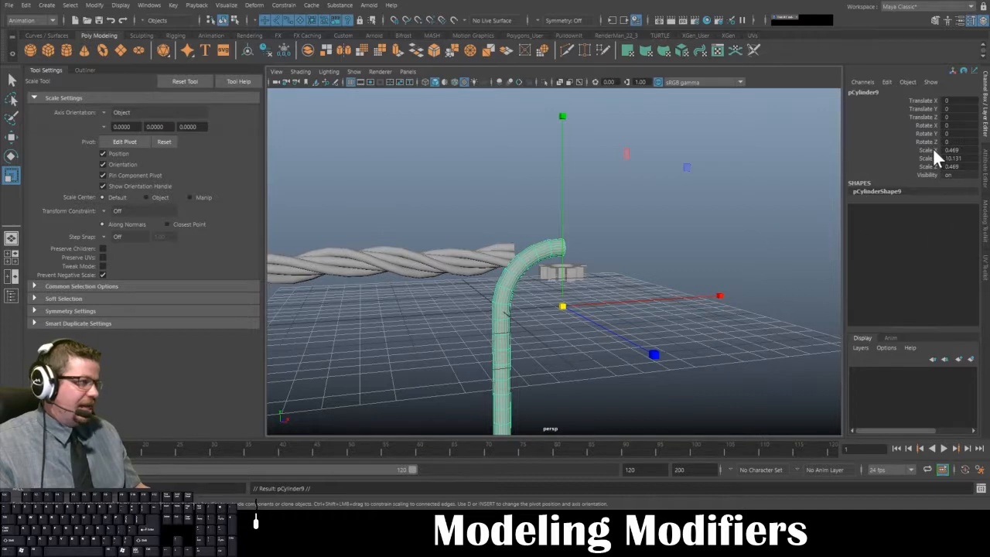
pyautogui.keyDown('alt'); pyautogui.moveTo(712, 307); pyautogui.dragTo(541, 271); pyautogui.keyUp('alt')
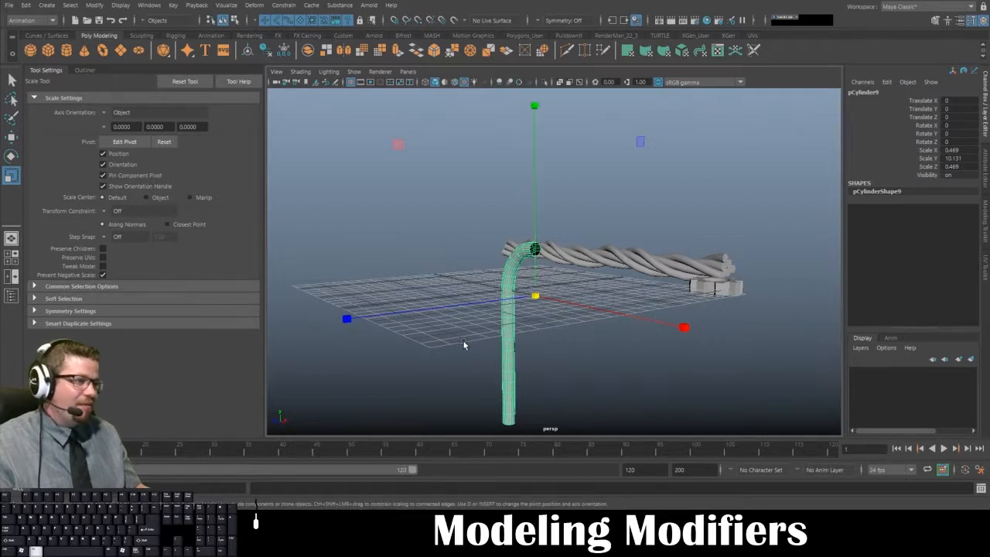
pyautogui.keyDown('alt'); pyautogui.moveTo(465, 344); pyautogui.dragTo(473, 341); pyautogui.keyUp('alt')
pyautogui.click(95, 5)
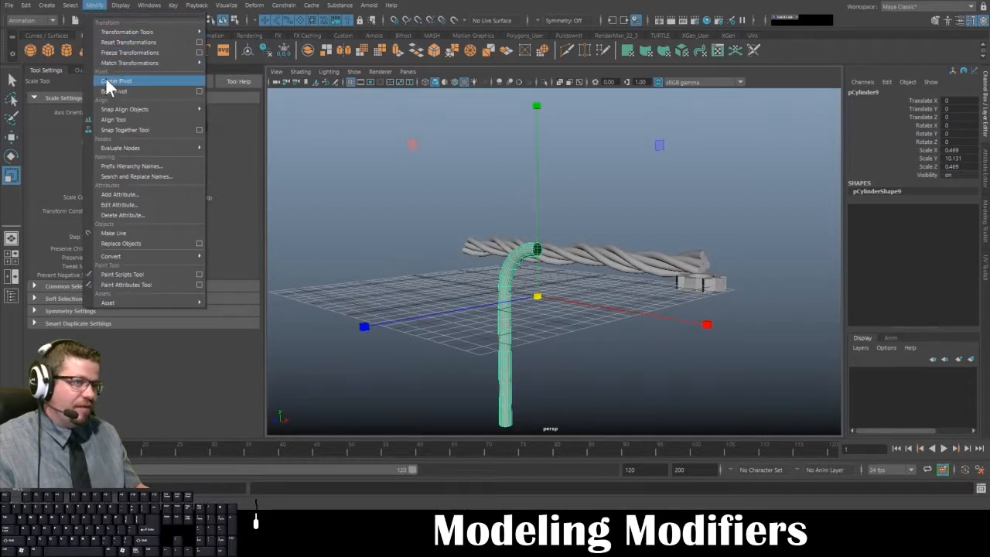
pyautogui.click(119, 53)
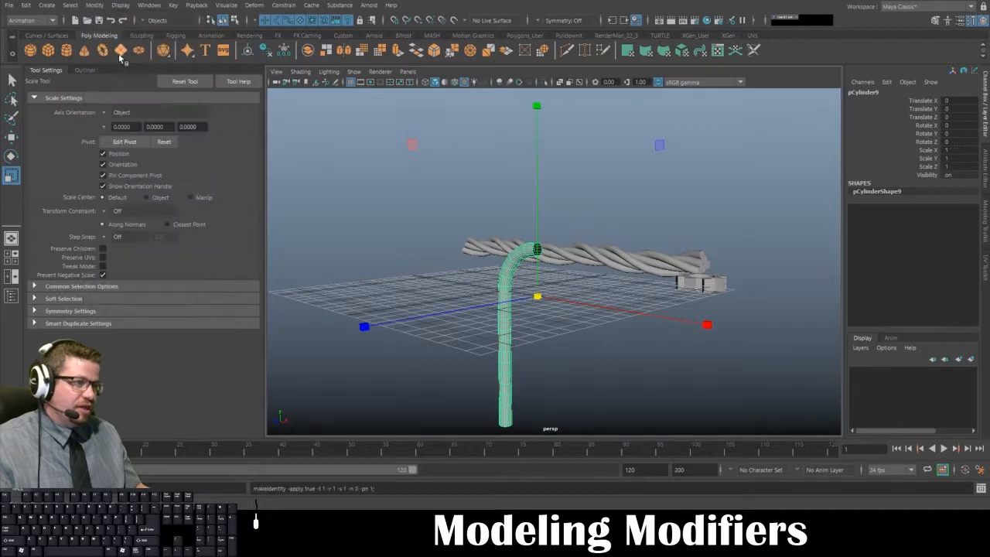
# - Mirror the duplicated half across the pivot by setting its Scale X to -1
pyautogui.keyDown('alt'); pyautogui.moveTo(588, 232); pyautogui.dragTo(571, 291); pyautogui.keyUp('alt')
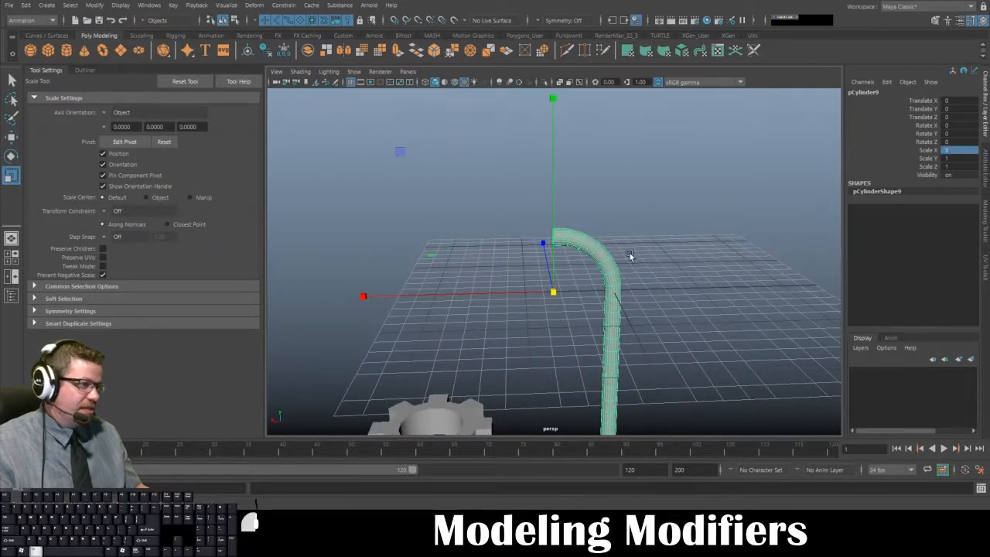
pyautogui.keyDown('alt'); pyautogui.moveTo(628, 252); pyautogui.dragTo(640, 268); pyautogui.keyUp('alt')
pyautogui.click(956, 148)
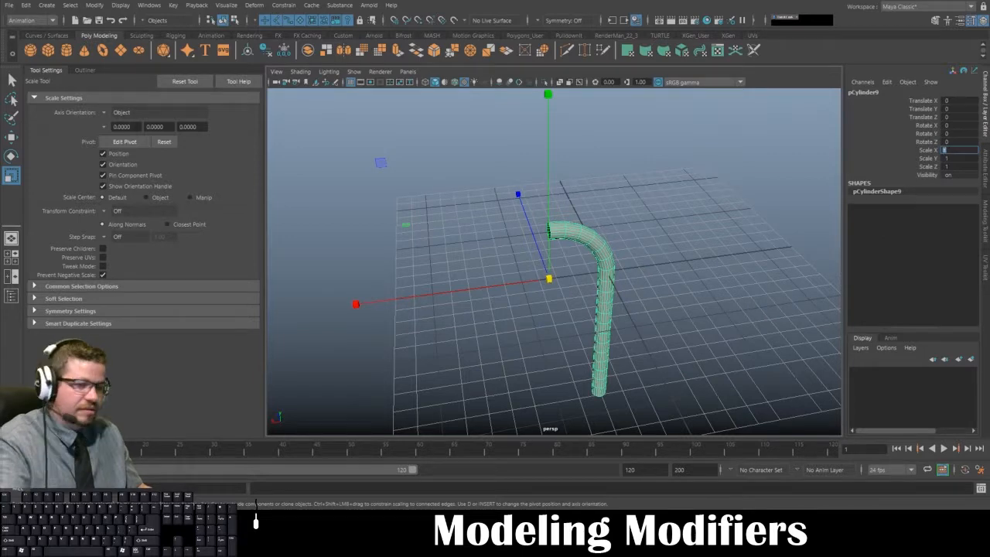
pyautogui.write('-1')
pyautogui.press('Return')
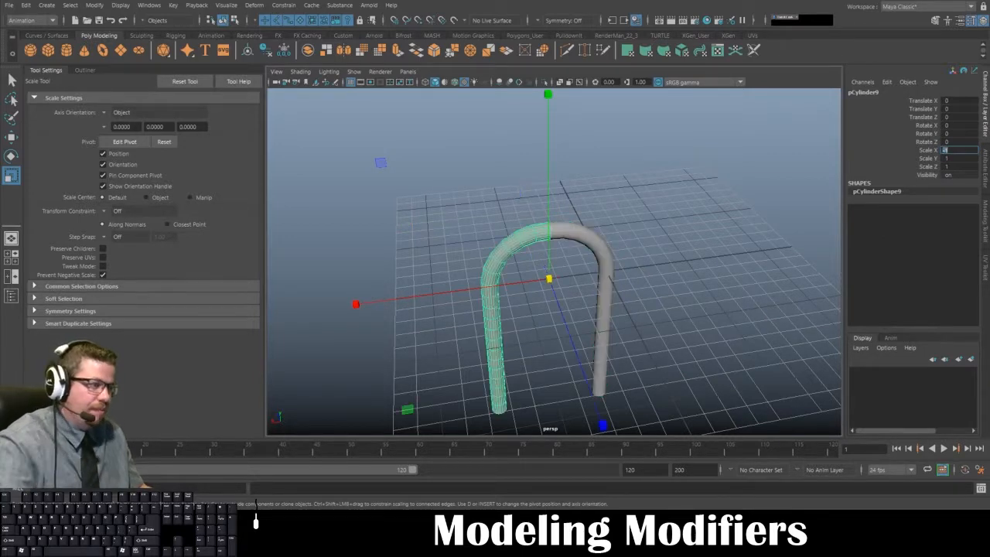
pyautogui.keyDown('alt'); pyautogui.moveTo(628, 251); pyautogui.dragTo(360, 293); pyautogui.keyUp('alt')
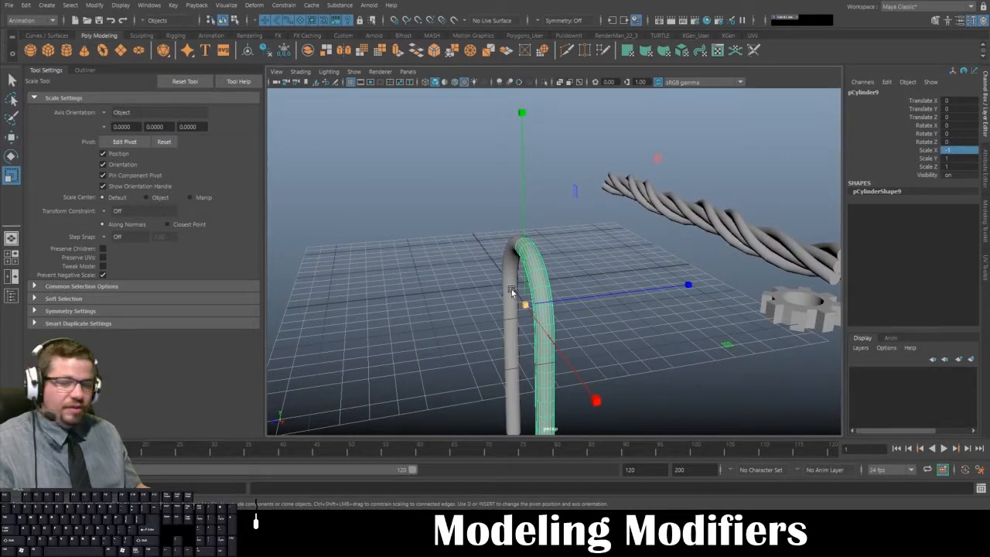
pyautogui.keyDown('alt'); pyautogui.moveTo(508, 289); pyautogui.dragTo(542, 255); pyautogui.keyUp('alt')
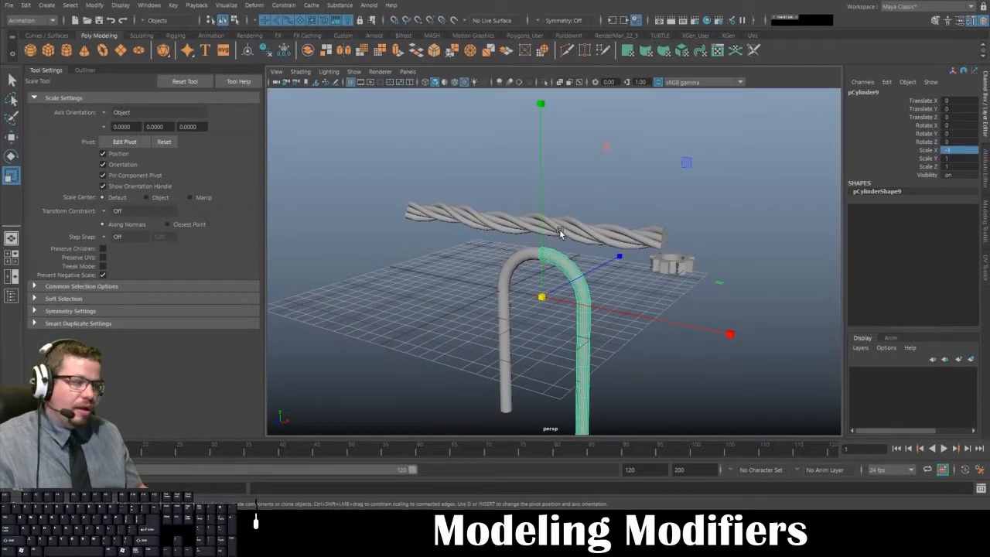
pyautogui.keyDown('alt'); pyautogui.moveTo(559, 230); pyautogui.dragTo(523, 266); pyautogui.keyUp('alt')
# - Move the original half along the X axis to view its open end, and undo the move
pyautogui.click(578, 257)
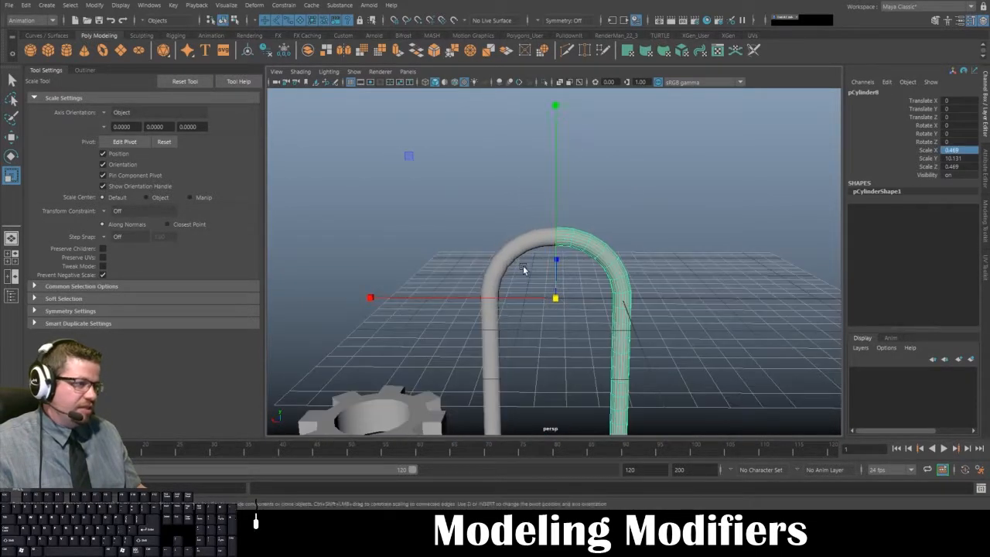
pyautogui.click(547, 255)
pyautogui.click(572, 242)
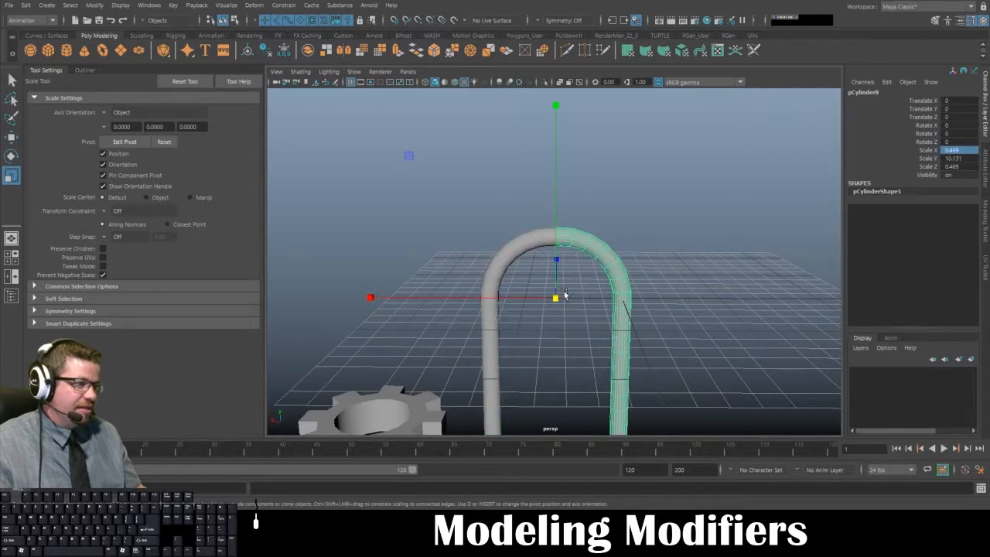
pyautogui.press('w')
pyautogui.moveTo(513, 298); pyautogui.dragTo(616, 219)
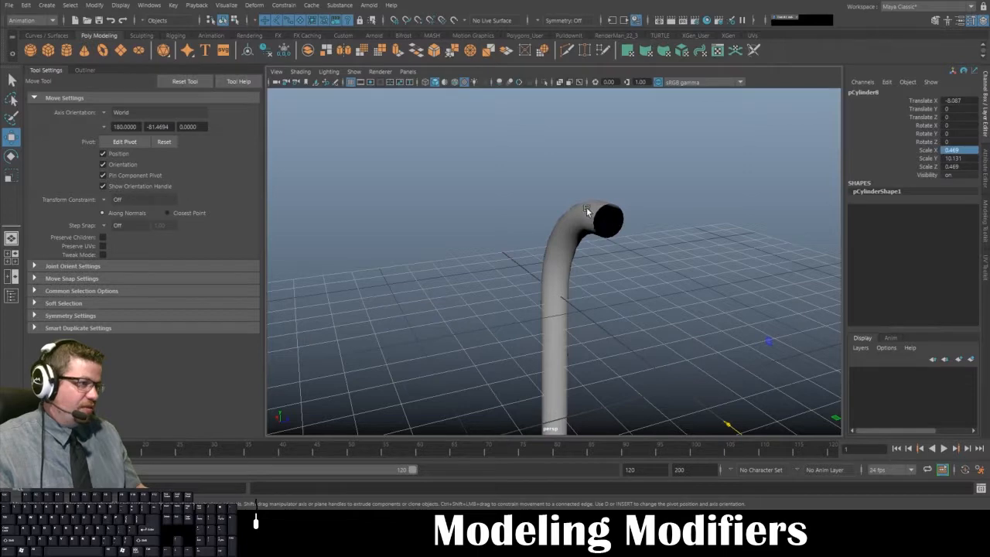
pyautogui.keyDown('alt'); pyautogui.moveTo(628, 252); pyautogui.dragTo(570, 212, button='right'); pyautogui.keyUp('alt')
pyautogui.hotkey('ctrl', 'z')
pyautogui.keyDown('alt'); pyautogui.moveTo(574, 213); pyautogui.dragTo(536, 266); pyautogui.keyUp('alt')
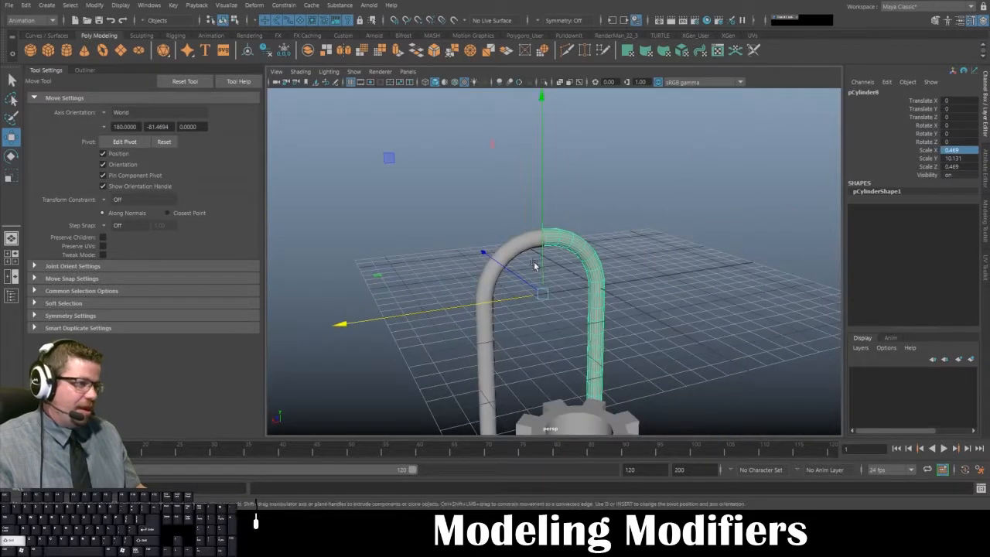
# - Preview both separate halves in smooth mesh display and return them to the unsmoothed display
pyautogui.keyDown('shift'); pyautogui.click(517, 244); pyautogui.keyUp('shift')
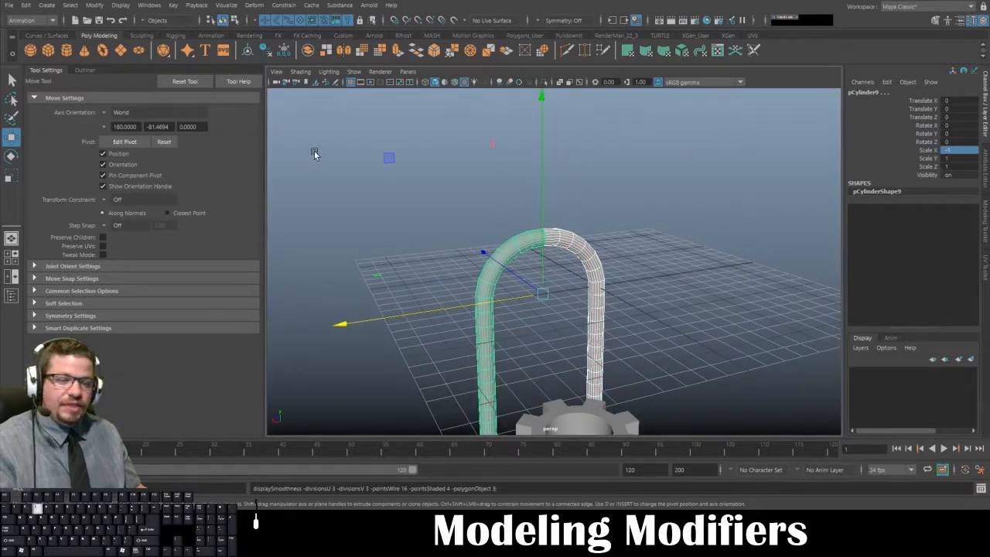
pyautogui.click(588, 215)
pyautogui.keyDown('alt'); pyautogui.moveTo(588, 214); pyautogui.dragTo(616, 264); pyautogui.keyUp('alt')
pyautogui.press('1')
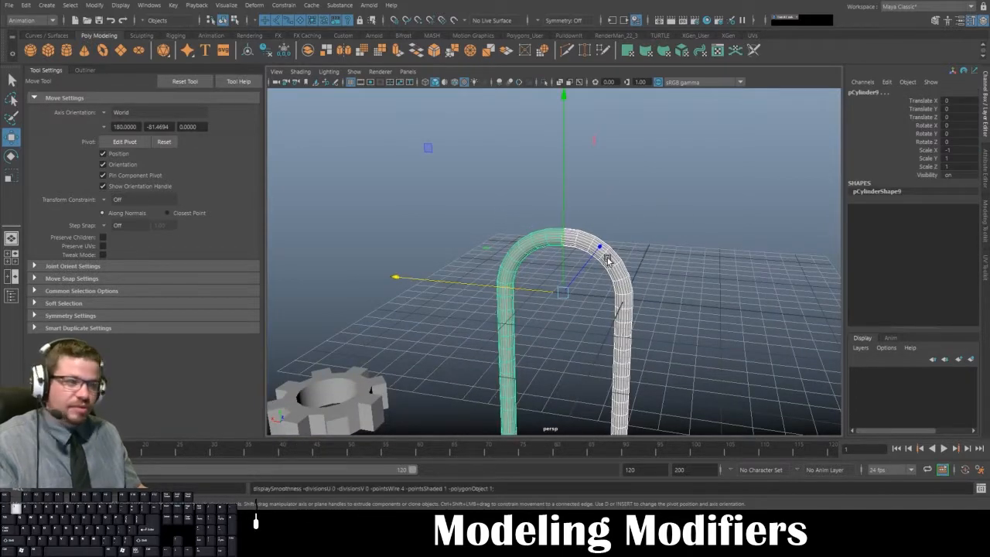
# - Select both halves of the arch and Combine them into a single mesh
pyautogui.click(493, 203)
pyautogui.keyDown('alt'); pyautogui.moveTo(493, 204); pyautogui.dragTo(531, 237); pyautogui.keyUp('alt')
pyautogui.click(520, 236)
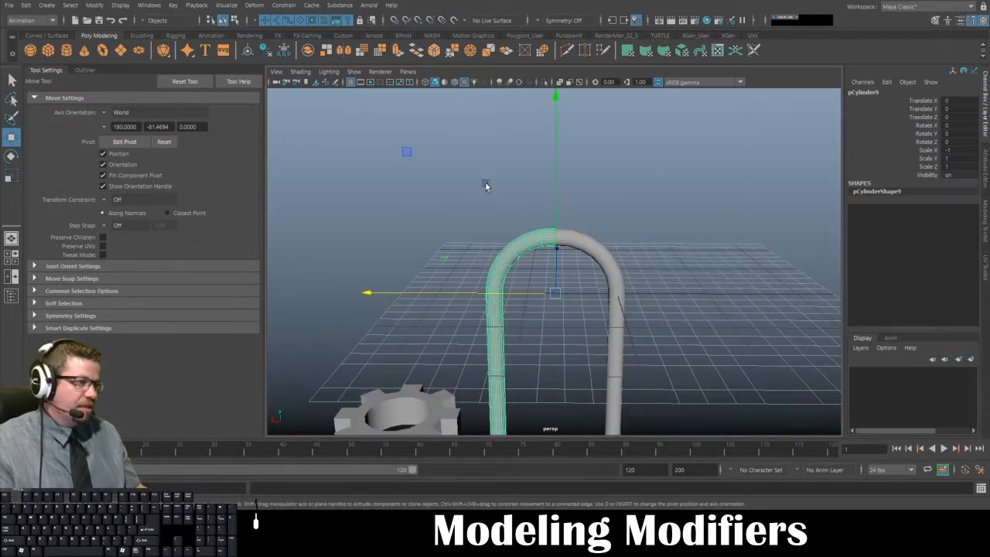
pyautogui.moveTo(486, 185); pyautogui.dragTo(591, 256)
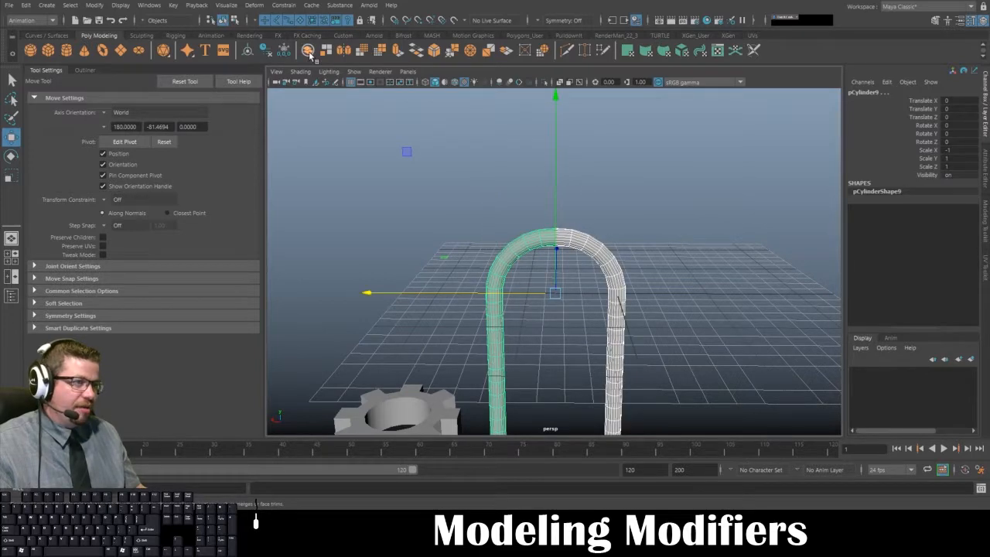
pyautogui.click(308, 51)
# - Show the combined arch in smooth mesh preview and examine the seam at its peak up close
pyautogui.press('3')
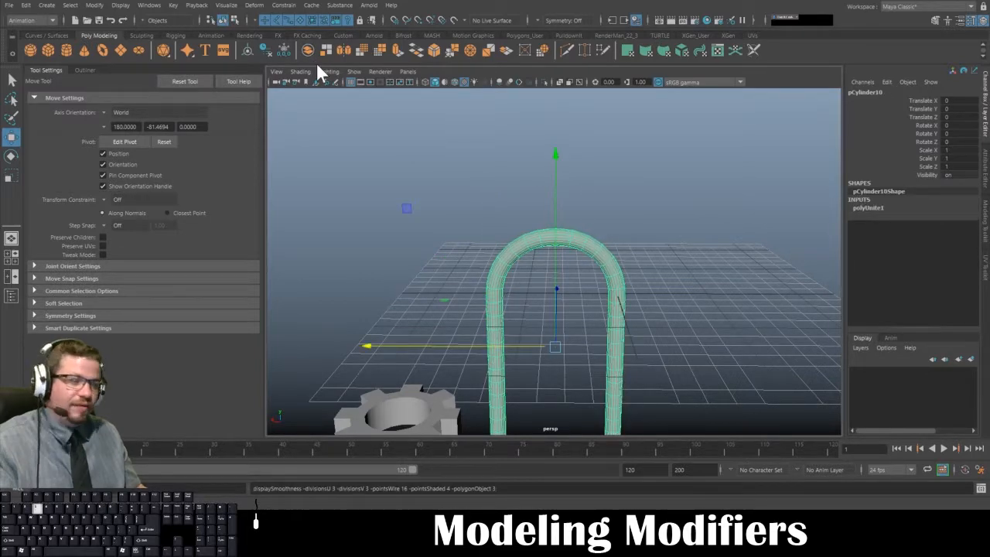
pyautogui.click(437, 128)
pyautogui.scroll(4, 531, 248)
pyautogui.keyDown('alt'); pyautogui.moveTo(525, 221); pyautogui.dragTo(435, 223); pyautogui.keyUp('alt')
pyautogui.click(507, 221)
pyautogui.keyDown('alt'); pyautogui.moveTo(506, 221); pyautogui.dragTo(555, 213, button='right'); pyautogui.keyUp('alt')
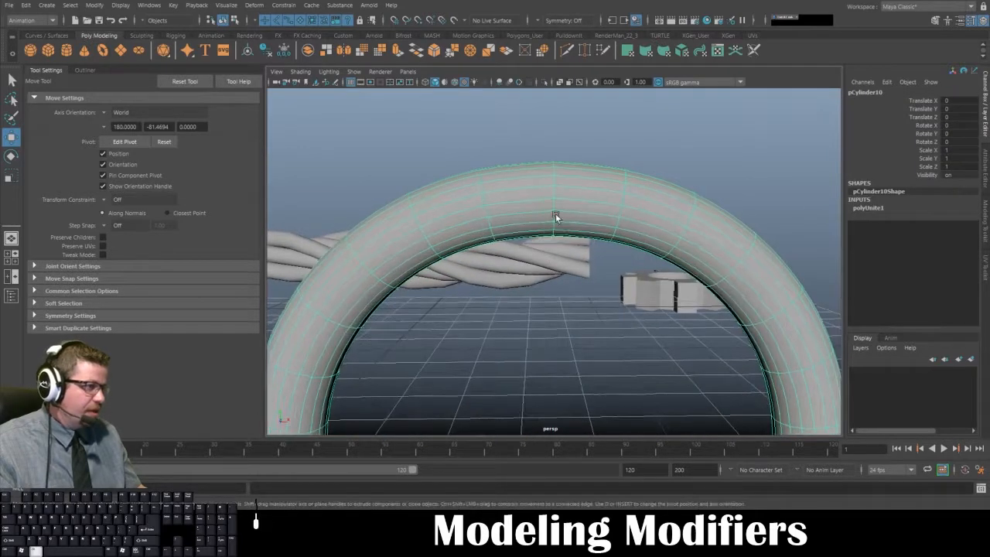
pyautogui.keyDown('alt'); pyautogui.moveTo(555, 214); pyautogui.dragTo(543, 193); pyautogui.keyUp('alt')
pyautogui.click(563, 237)
# - Select the connected faces of the arch's halves in face mode to check whether the two shells are joined
pyautogui.keyDown('alt'); pyautogui.moveTo(563, 237); pyautogui.dragTo(549, 189); pyautogui.keyUp('alt')
pyautogui.click(551, 177)
pyautogui.moveTo(549, 190); pyautogui.dragTo(547, 210, button='right')
pyautogui.doubleClick(519, 198)
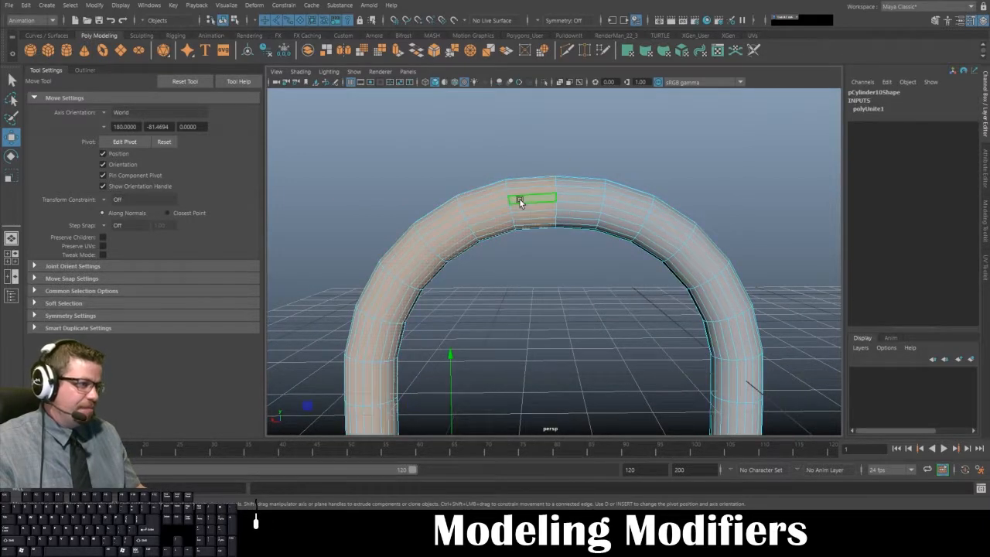
pyautogui.keyDown('alt'); pyautogui.moveTo(521, 244); pyautogui.dragTo(489, 177, button='right'); pyautogui.keyUp('alt')
pyautogui.moveTo(530, 241); pyautogui.dragTo(581, 166, button='right')
pyautogui.doubleClick(579, 223)
pyautogui.keyDown('alt'); pyautogui.moveTo(580, 166); pyautogui.dragTo(570, 276); pyautogui.keyUp('alt')
# - Select all connected faces of the gear in face mode and frame them for comparison with the arch
pyautogui.click(433, 327)
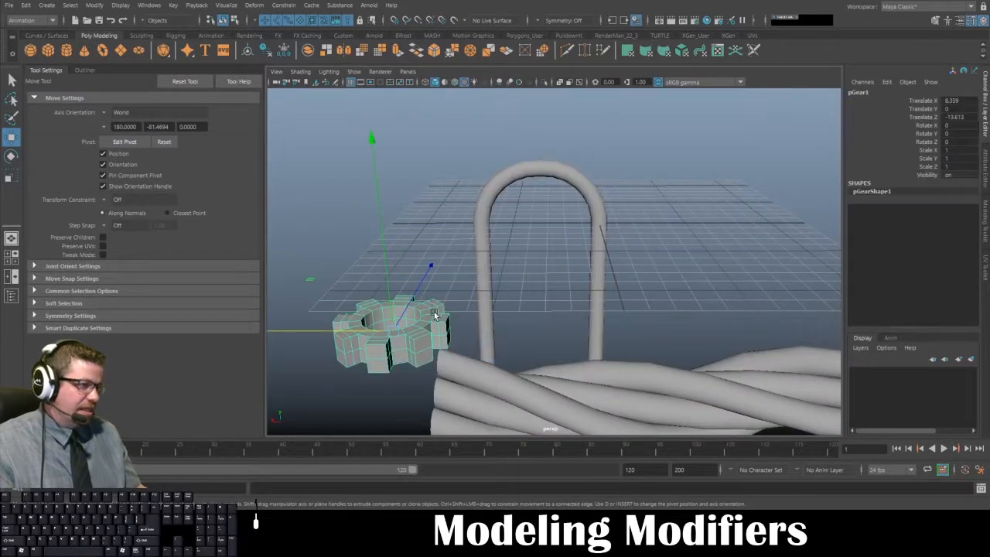
pyautogui.moveTo(433, 295); pyautogui.dragTo(427, 319, button='right')
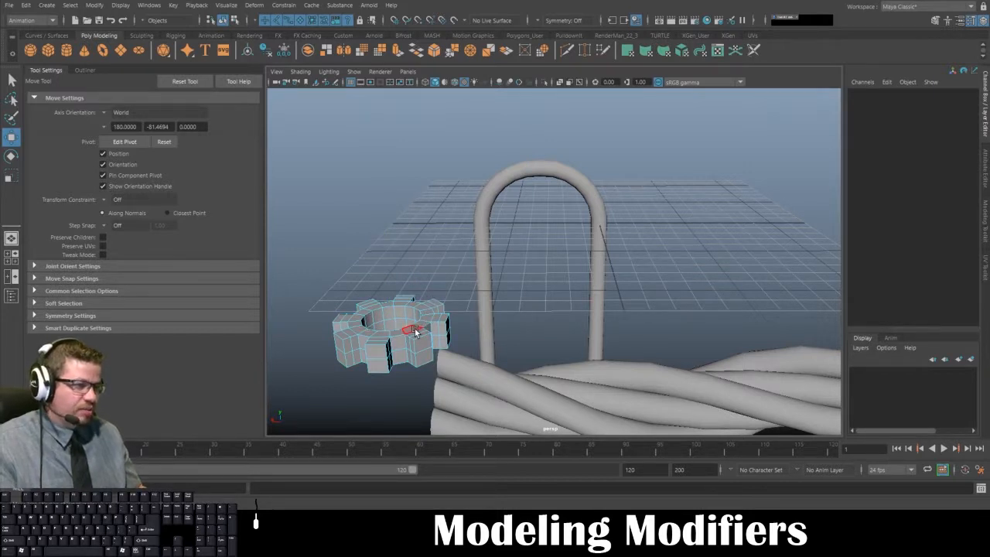
pyautogui.doubleClick(415, 331)
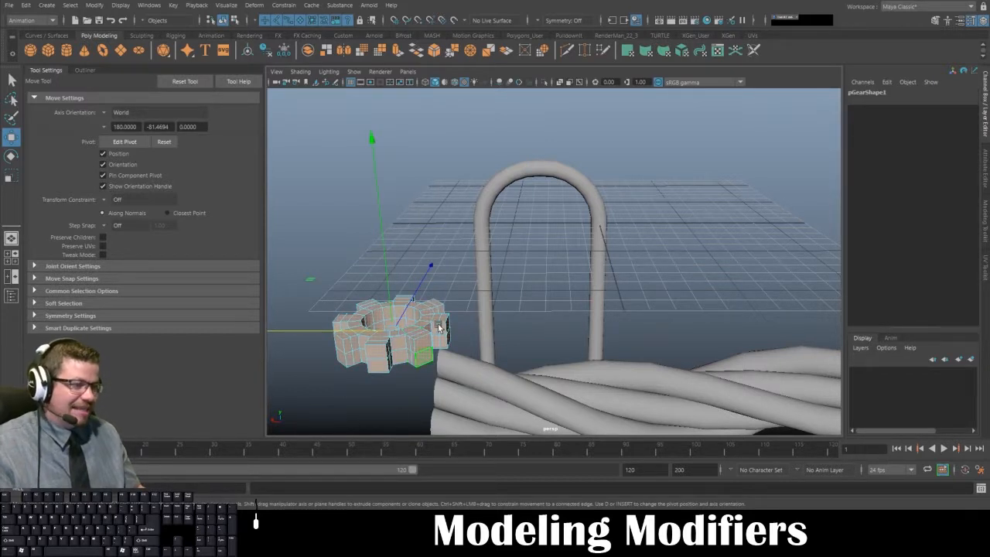
pyautogui.keyDown('alt'); pyautogui.moveTo(421, 379); pyautogui.dragTo(463, 391); pyautogui.keyUp('alt')
pyautogui.press('f')
pyautogui.keyDown('alt'); pyautogui.moveTo(476, 173); pyautogui.dragTo(449, 228, button='middle'); pyautogui.keyUp('alt')
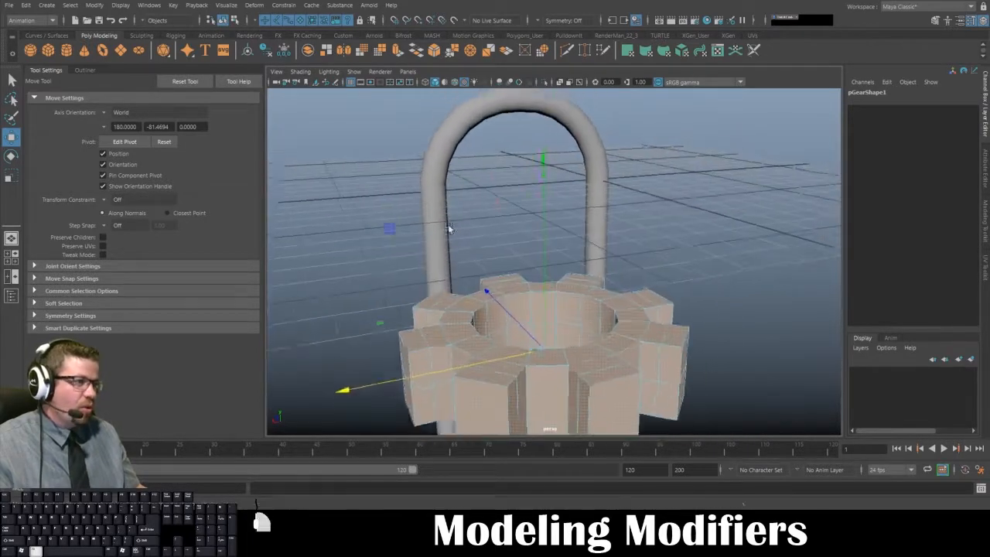
# - Return to object selection, select the combined arch and frame it in the view
pyautogui.keyDown('alt'); pyautogui.moveTo(448, 227); pyautogui.dragTo(484, 158, button='right'); pyautogui.keyUp('alt')
pyautogui.click(596, 141)
pyautogui.keyDown('alt'); pyautogui.moveTo(606, 141); pyautogui.dragTo(562, 160); pyautogui.keyUp('alt')
pyautogui.press('f')
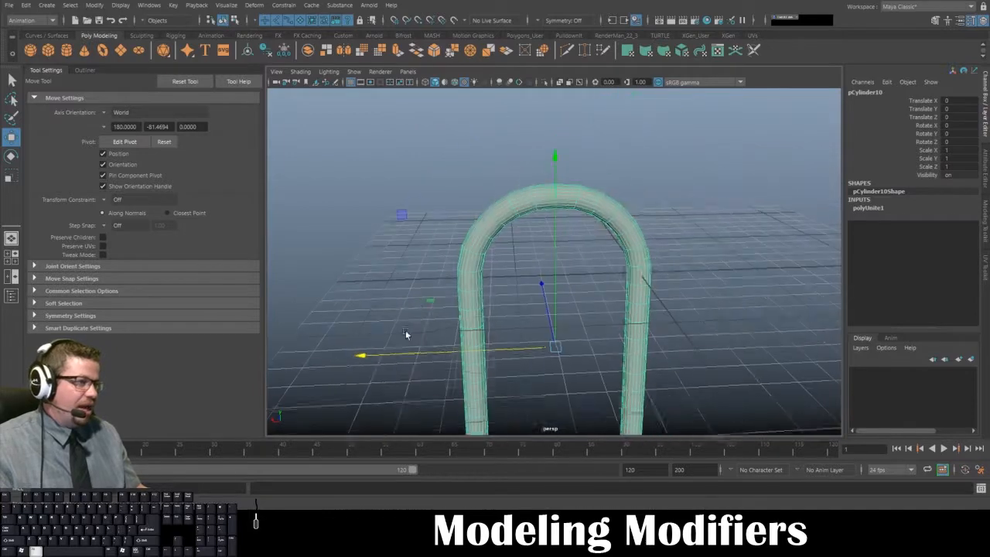
# - Select the connected faces of each arch half in face mode to check whether the halves form separate shells
pyautogui.rightClick(501, 238)
pyautogui.moveTo(502, 237); pyautogui.dragTo(502, 265, button='right')
pyautogui.doubleClick(504, 224)
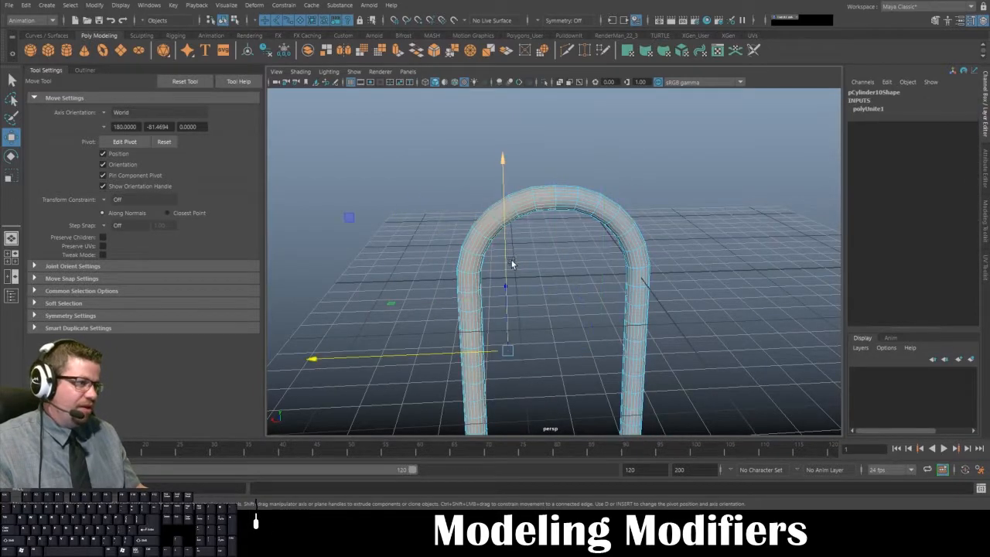
pyautogui.keyDown('alt'); pyautogui.moveTo(466, 283); pyautogui.dragTo(424, 308, button='middle'); pyautogui.keyUp('alt')
pyautogui.keyDown('alt'); pyautogui.moveTo(425, 308); pyautogui.dragTo(507, 279, button='right'); pyautogui.keyUp('alt')
pyautogui.doubleClick(525, 217)
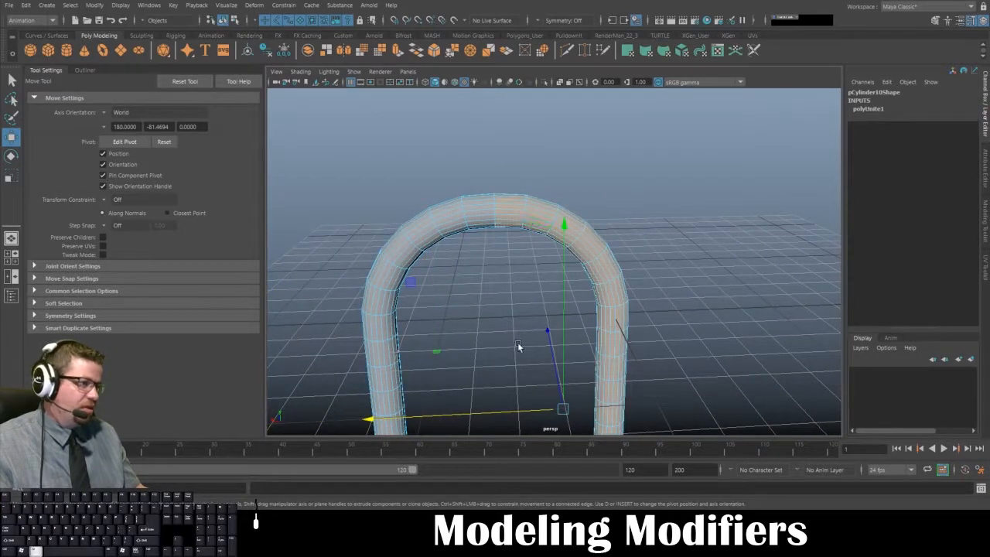
pyautogui.keyDown('alt'); pyautogui.moveTo(519, 345); pyautogui.dragTo(503, 255, button='right'); pyautogui.keyUp('alt')
# - Select the full ring of seam vertices at the arch's peak in vertex mode
pyautogui.rightClick(495, 221)
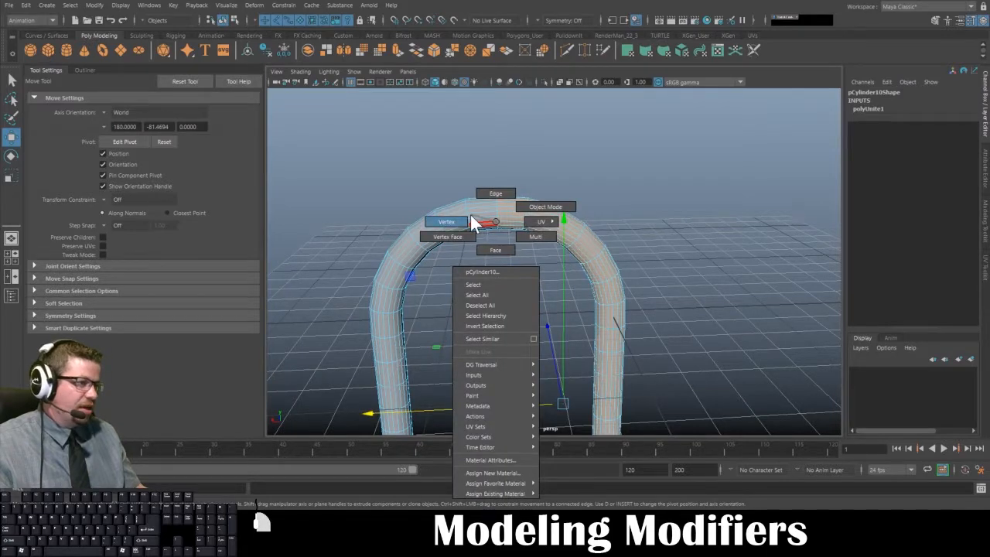
pyautogui.click(471, 219)
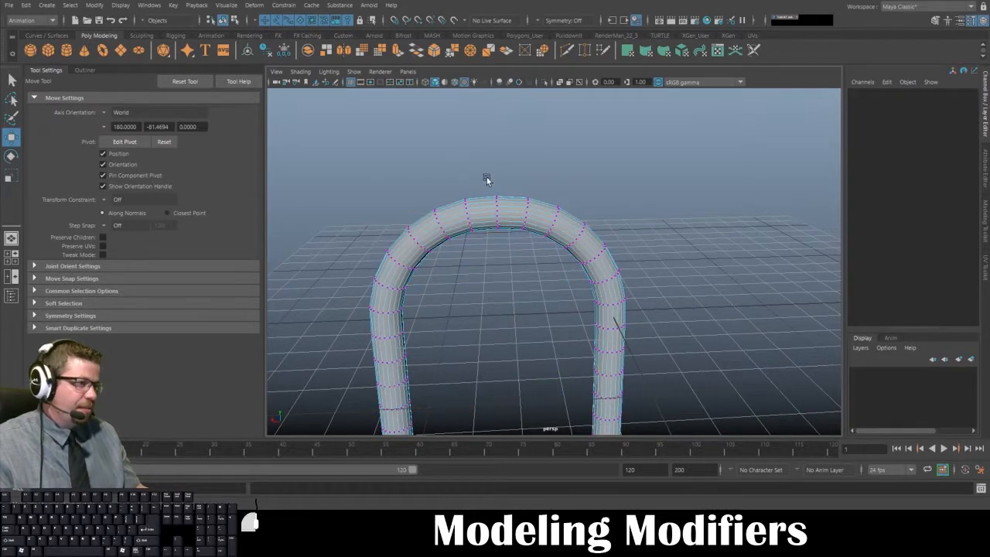
pyautogui.moveTo(489, 178); pyautogui.dragTo(506, 280)
pyautogui.press('f')
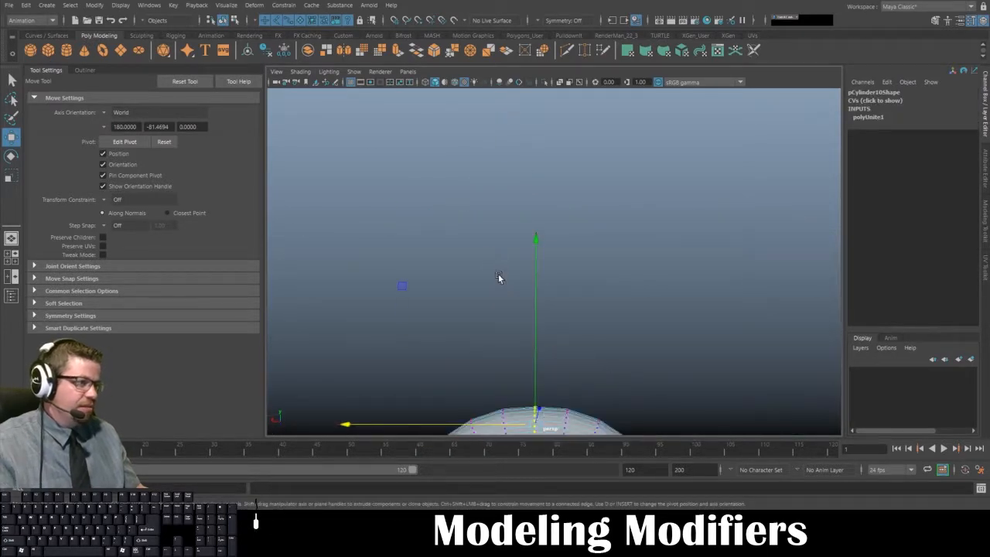
pyautogui.press('f')
pyautogui.keyDown('alt'); pyautogui.moveTo(499, 277); pyautogui.dragTo(393, 152, button='right'); pyautogui.keyUp('alt')
pyautogui.keyDown('alt'); pyautogui.moveTo(393, 153); pyautogui.dragTo(551, 261); pyautogui.keyUp('alt')
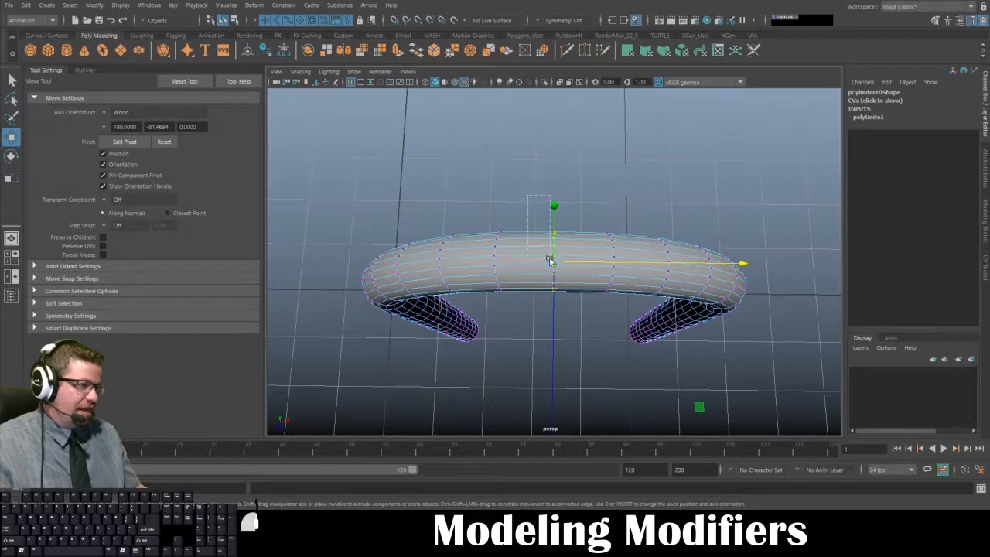
pyautogui.moveTo(570, 341); pyautogui.dragTo(575, 279)
# - Merge the selected seam vertices at the arch's peak with a distance threshold of 0.0001, running Merge Vertices twice
pyautogui.keyDown('shift'); pyautogui.rightClick(563, 254); pyautogui.keyUp('shift')
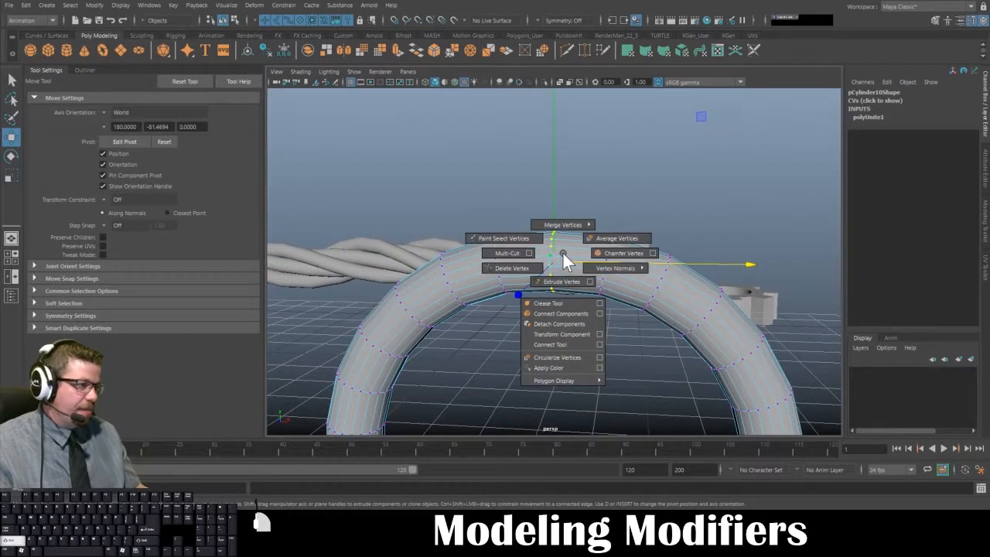
pyautogui.moveTo(557, 214)
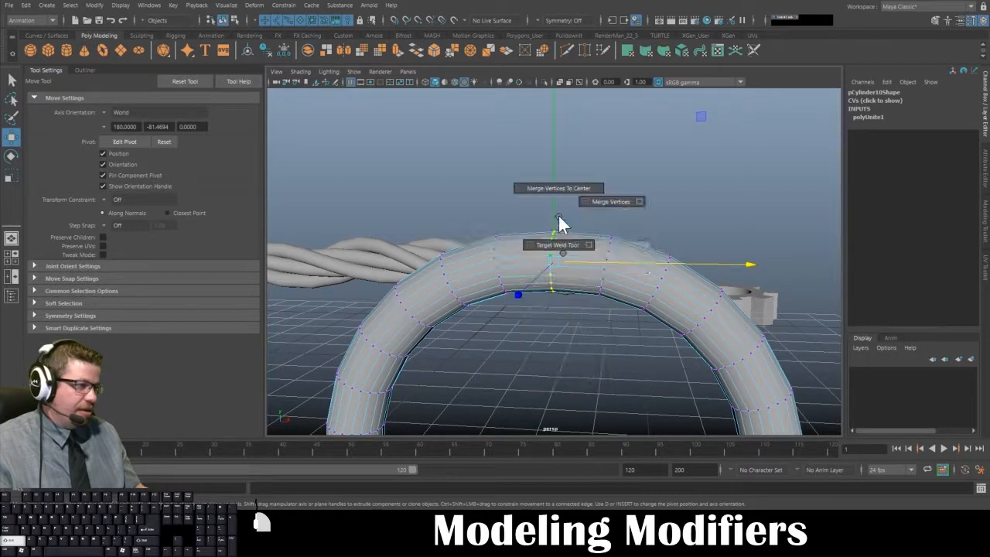
pyautogui.click(603, 203)
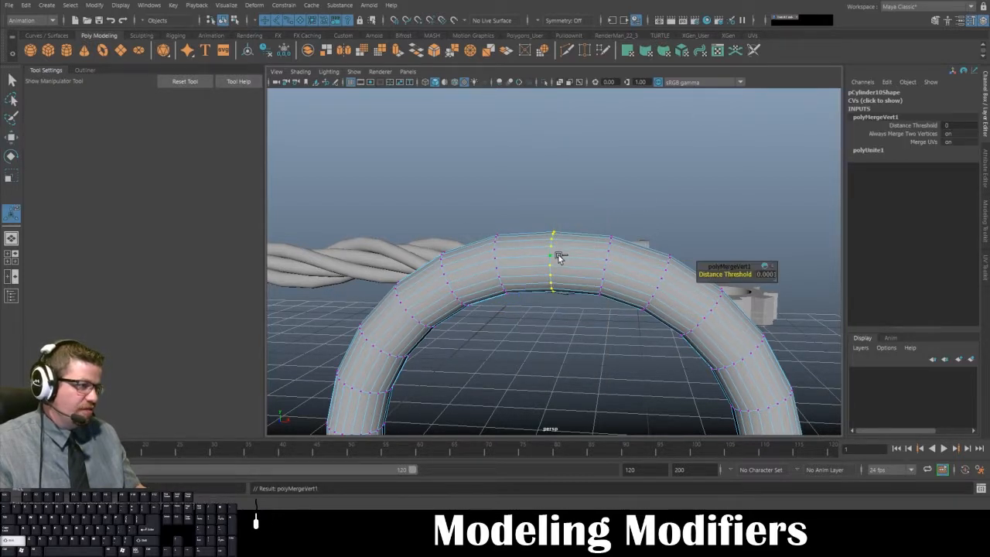
pyautogui.keyDown('shift'); pyautogui.moveTo(559, 255); pyautogui.dragTo(568, 198, button='right'); pyautogui.keyUp('shift')
pyautogui.keyDown('alt'); pyautogui.moveTo(515, 302); pyautogui.dragTo(540, 290); pyautogui.keyUp('alt')
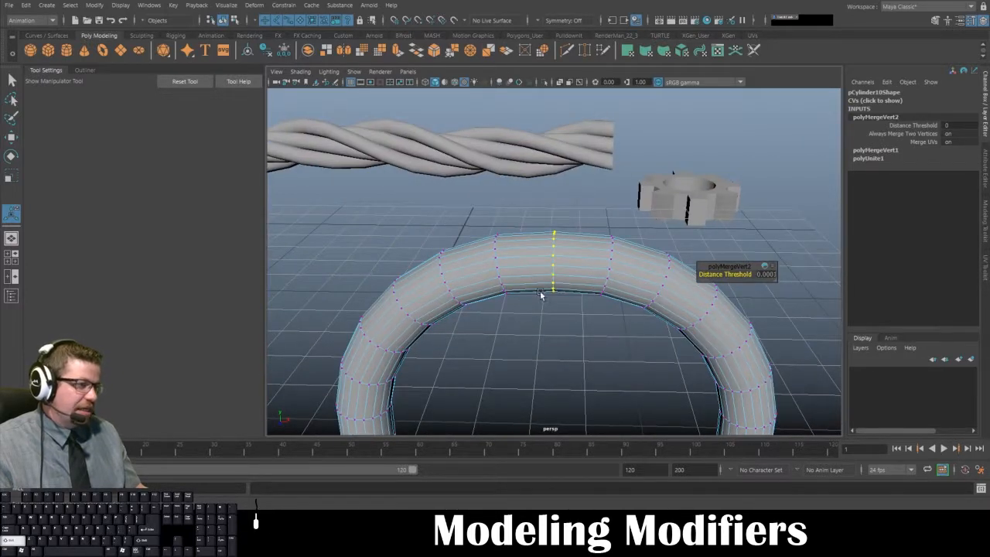
# - Try merging the seam vertices to their center and undo the collapse
pyautogui.keyDown('shift'); pyautogui.moveTo(544, 287); pyautogui.dragTo(530, 202, button='right'); pyautogui.keyUp('shift')
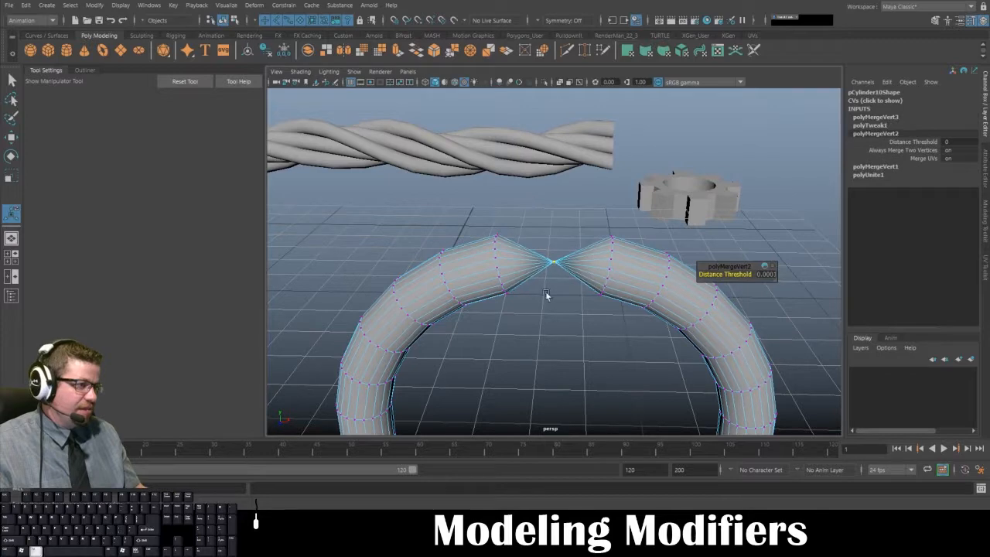
pyautogui.moveTo(545, 291)
pyautogui.keyDown('alt'); pyautogui.mouseDown()
pyautogui.moveTo(544, 263)
pyautogui.moveTo(542, 299)
pyautogui.mouseUp(); pyautogui.keyUp('alt')
pyautogui.hotkey('ctrl', 'z')
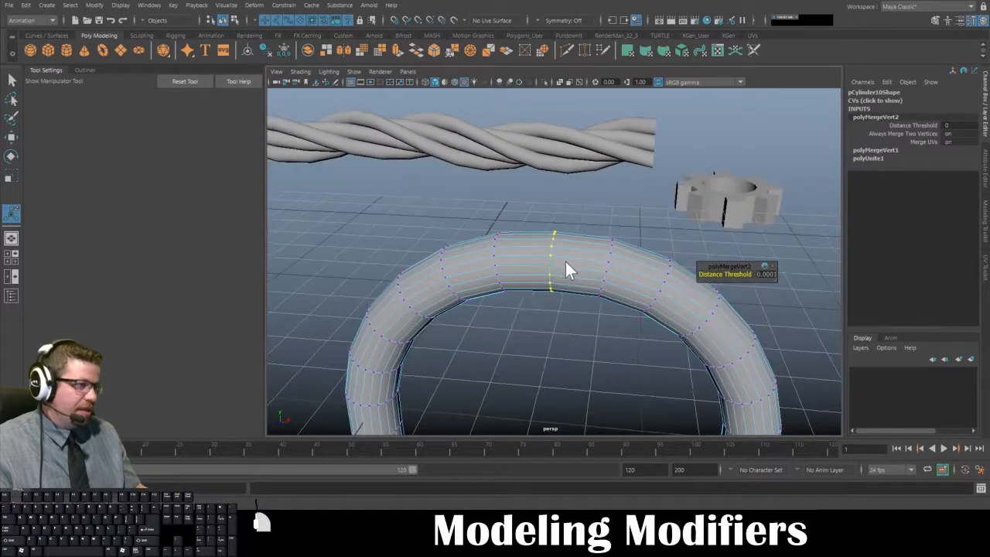
pyautogui.moveTo(566, 249); pyautogui.dragTo(541, 246, button='right')
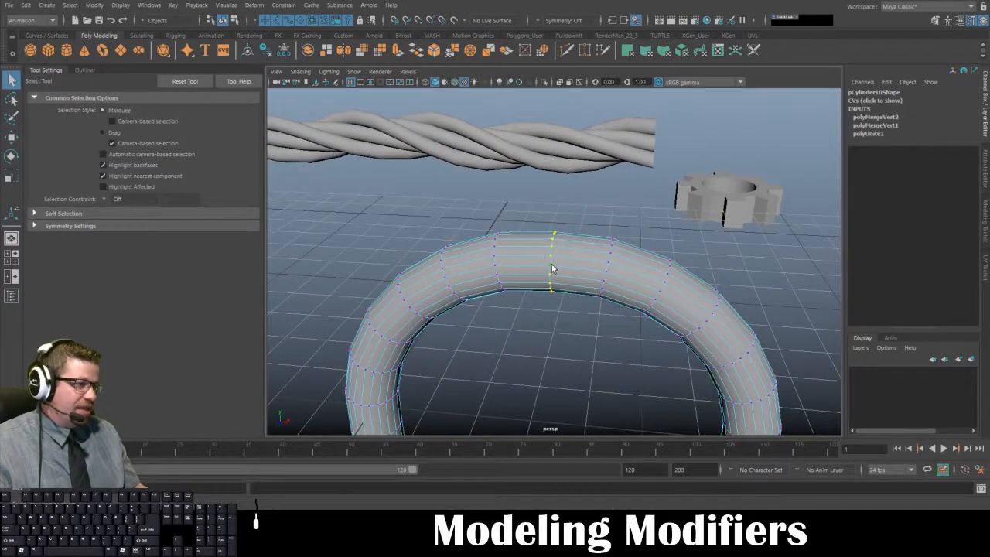
# - Test the merged seam by moving individual vertices at the arch's peak, undoing each move
pyautogui.press('w')
pyautogui.moveTo(554, 260); pyautogui.dragTo(472, 300)
pyautogui.hotkey('ctrl', 'z')
pyautogui.keyDown('alt'); pyautogui.moveTo(495, 308); pyautogui.dragTo(517, 279, button='right'); pyautogui.keyUp('alt')
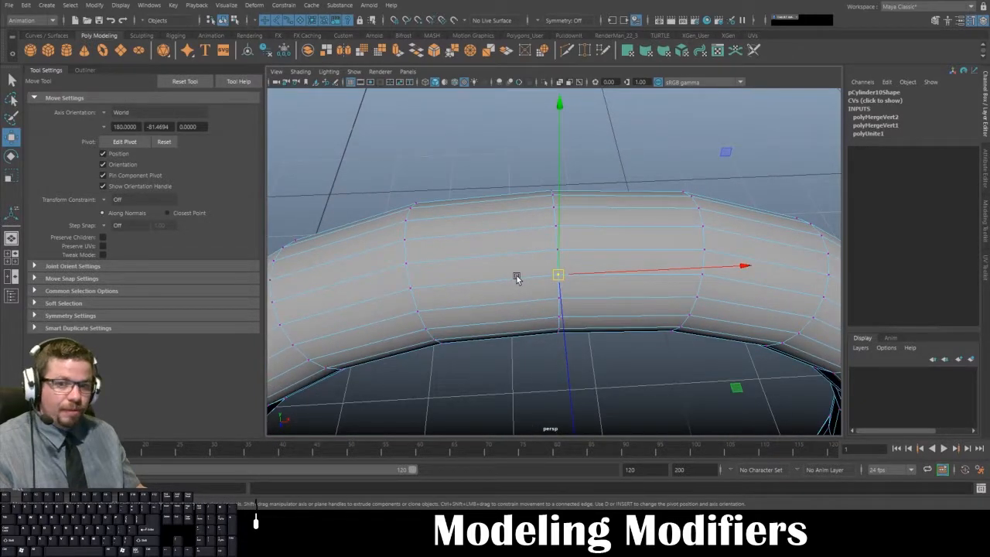
pyautogui.keyDown('alt'); pyautogui.moveTo(604, 274); pyautogui.dragTo(544, 256); pyautogui.keyUp('alt')
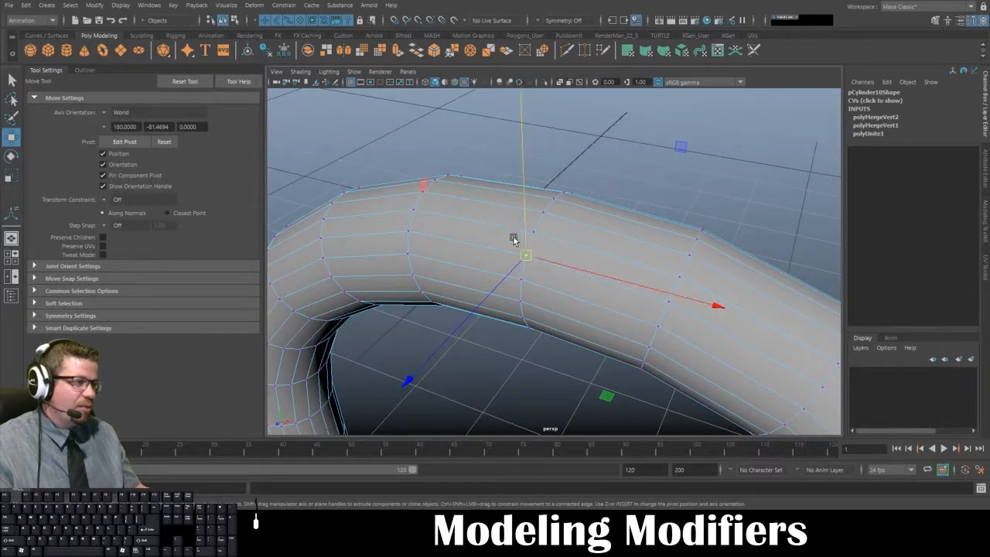
pyautogui.click(559, 215)
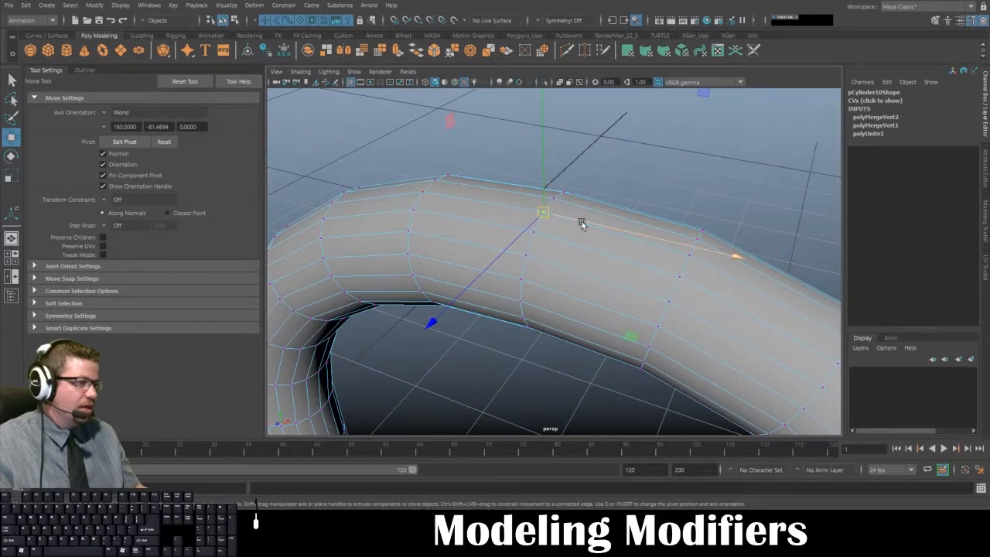
pyautogui.moveTo(544, 213); pyautogui.dragTo(498, 228)
pyautogui.hotkey('ctrl', 'z')
# - Reselect the seam vertices, examine the threshold setting in the Merge Vertices options and close them without merging
pyautogui.rightClick(522, 235)
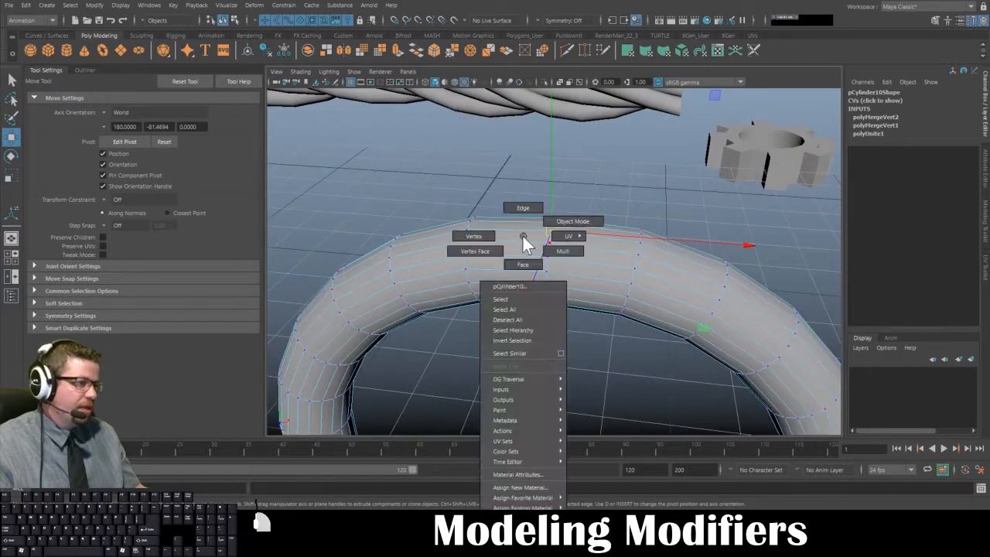
pyautogui.keyDown('alt'); pyautogui.moveTo(543, 285); pyautogui.dragTo(556, 320); pyautogui.keyUp('alt')
pyautogui.scroll(-4, 530, 287)
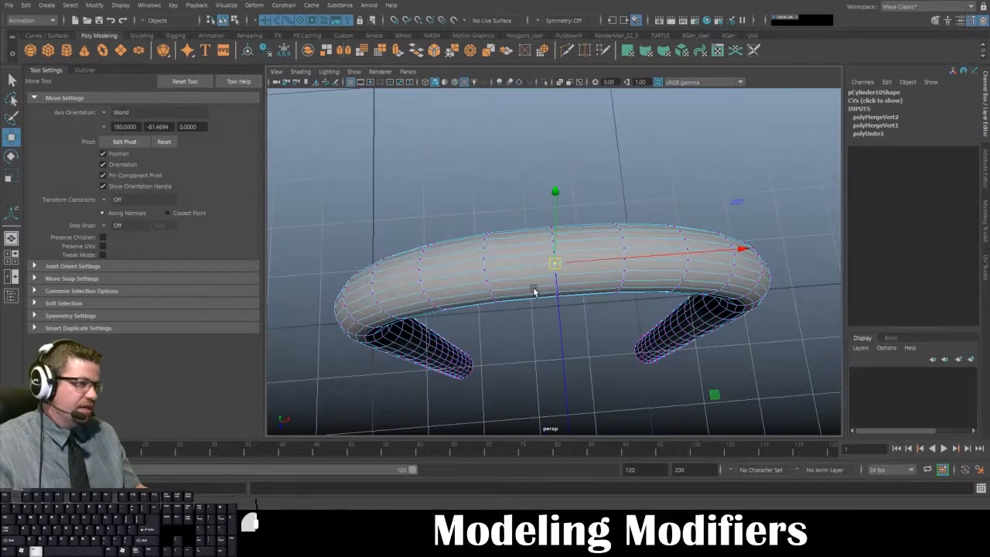
pyautogui.keyDown('alt'); pyautogui.moveTo(528, 203); pyautogui.dragTo(528, 227); pyautogui.keyUp('alt')
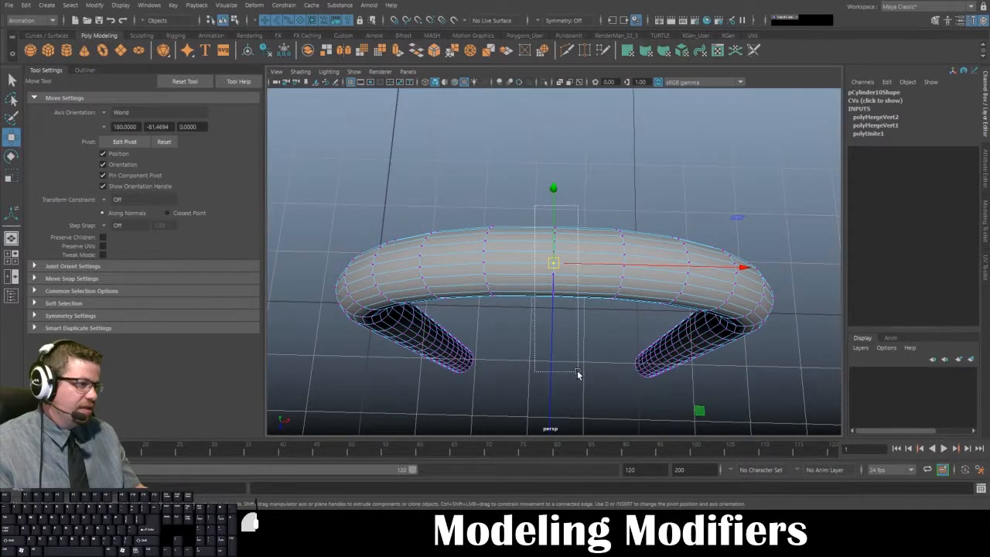
pyautogui.keyDown('shift'); pyautogui.rightClick(571, 260); pyautogui.keyUp('shift')
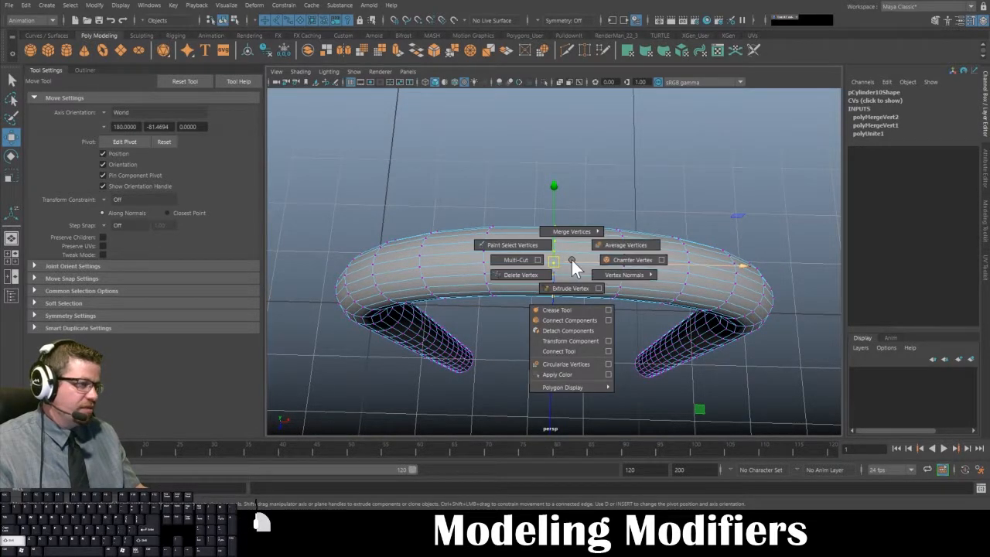
pyautogui.moveTo(566, 223)
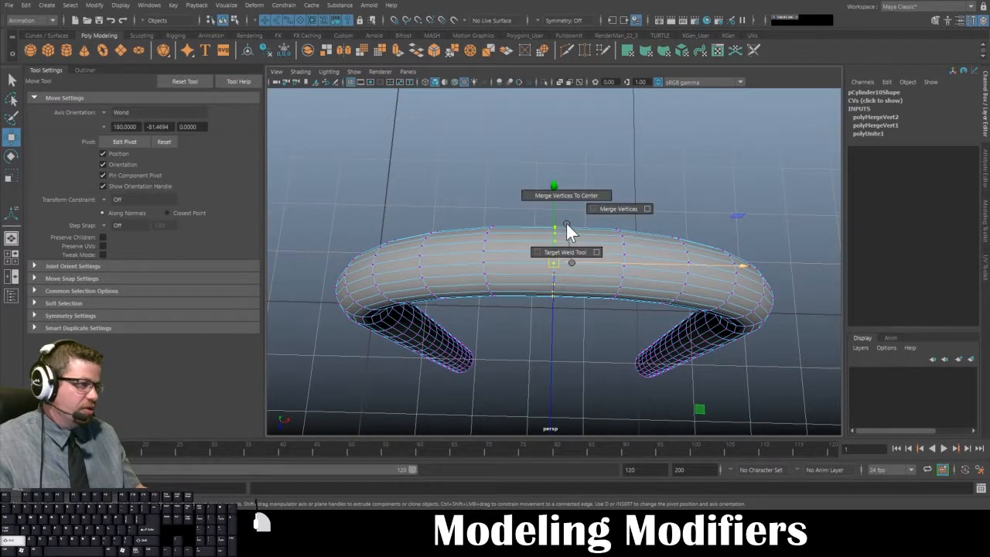
pyautogui.click(648, 209)
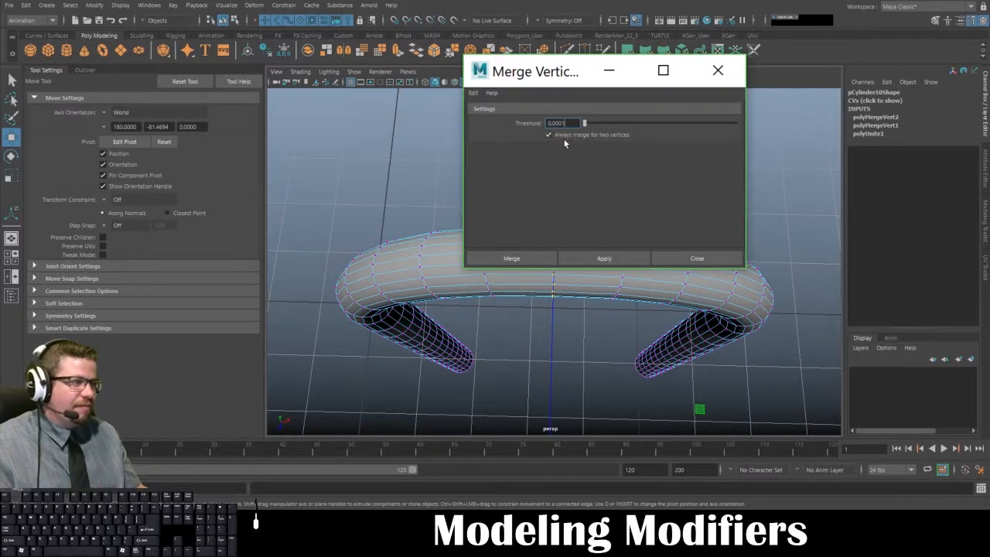
pyautogui.click(682, 256)
# - Select several vertex rings around the arch's peak and merge them with a distance threshold of 0.0001
pyautogui.keyDown('alt'); pyautogui.moveTo(654, 276); pyautogui.dragTo(579, 261); pyautogui.keyUp('alt')
pyautogui.rightClick(569, 240)
pyautogui.moveTo(569, 237); pyautogui.dragTo(489, 188, button='right')
pyautogui.moveTo(493, 207); pyautogui.dragTo(573, 295)
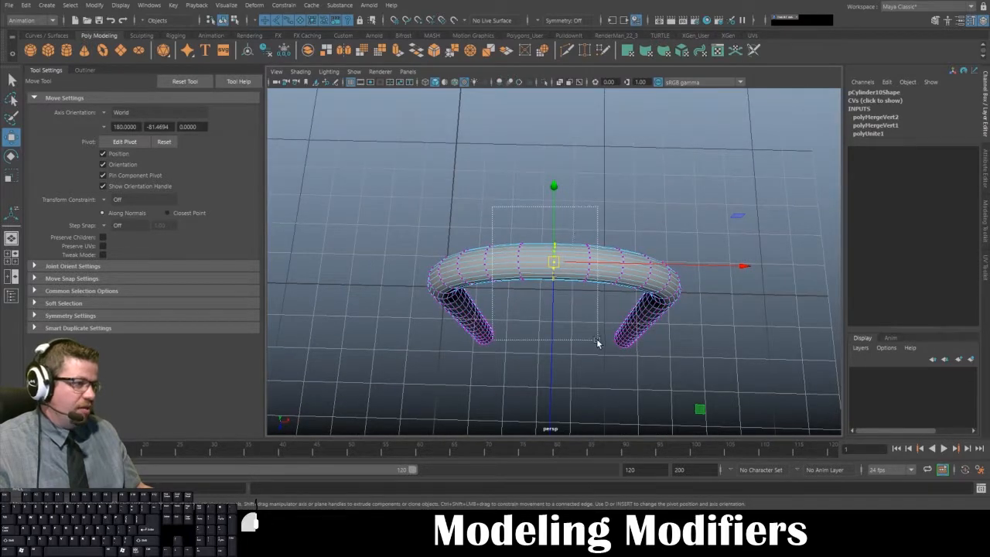
pyautogui.keyDown('shift'); pyautogui.moveTo(568, 253); pyautogui.dragTo(547, 183, button='right'); pyautogui.keyUp('shift')
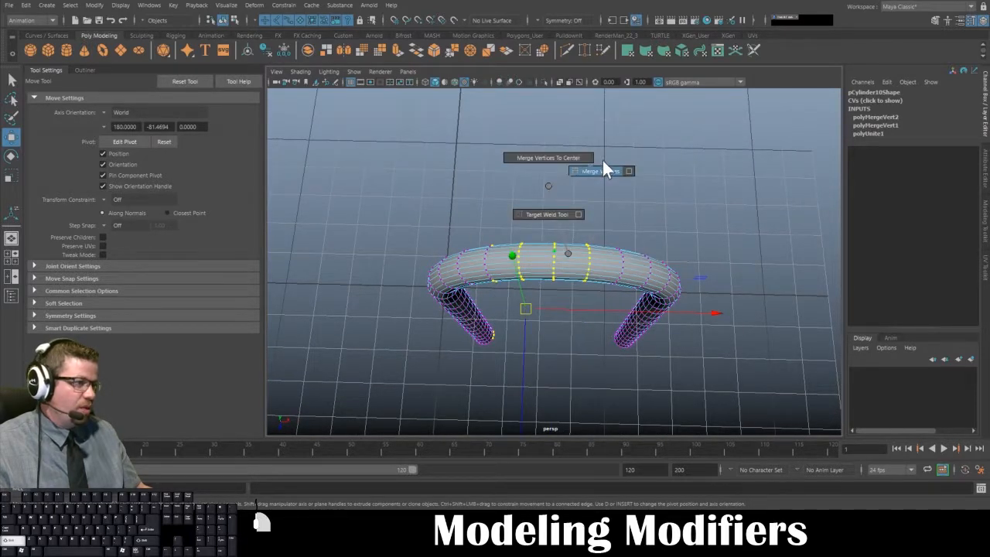
pyautogui.keyDown('shift'); pyautogui.moveTo(603, 161); pyautogui.dragTo(608, 169, button='right'); pyautogui.keyUp('shift')
# - Try merging the selected vertex rings to their center and undo the merge
pyautogui.scroll(5, 542, 168)
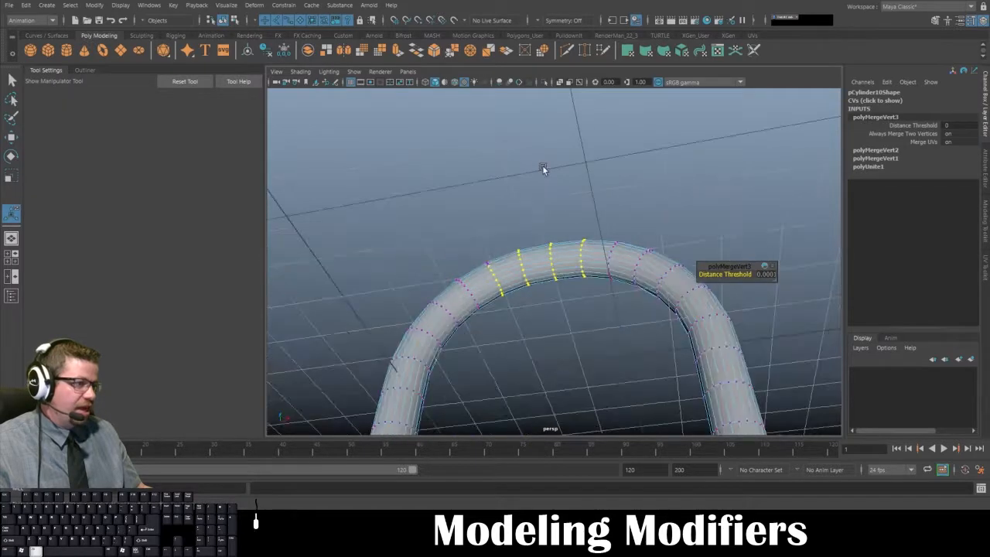
pyautogui.keyDown('alt'); pyautogui.moveTo(535, 256); pyautogui.dragTo(543, 245); pyautogui.keyUp('alt')
pyautogui.keyDown('shift'); pyautogui.moveTo(543, 245); pyautogui.dragTo(535, 153, button='right'); pyautogui.keyUp('shift')
pyautogui.keyDown('alt'); pyautogui.moveTo(535, 154); pyautogui.dragTo(528, 222); pyautogui.keyUp('alt')
pyautogui.scroll(-5, 533, 194)
pyautogui.hotkey('ctrl', 'z')
# - Return to object mode, select the whole arch and delete its construction history
pyautogui.moveTo(546, 159); pyautogui.dragTo(601, 140, button='right')
pyautogui.click(594, 221)
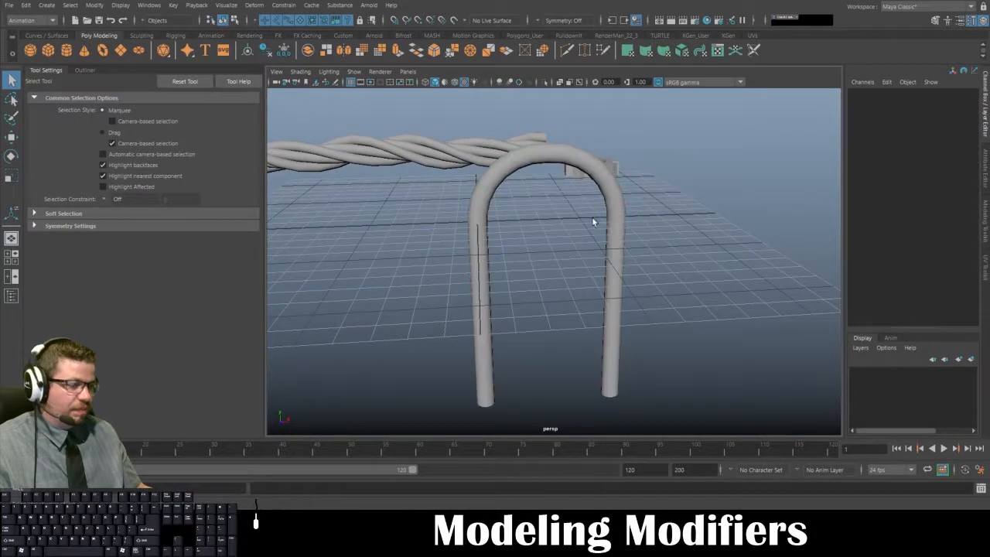
pyautogui.keyDown('alt'); pyautogui.moveTo(593, 221); pyautogui.dragTo(428, 206); pyautogui.keyUp('alt')
pyautogui.scroll(-5, 428, 207)
pyautogui.click(561, 199)
pyautogui.keyDown('alt'); pyautogui.moveTo(560, 200); pyautogui.dragTo(588, 218); pyautogui.keyUp('alt')
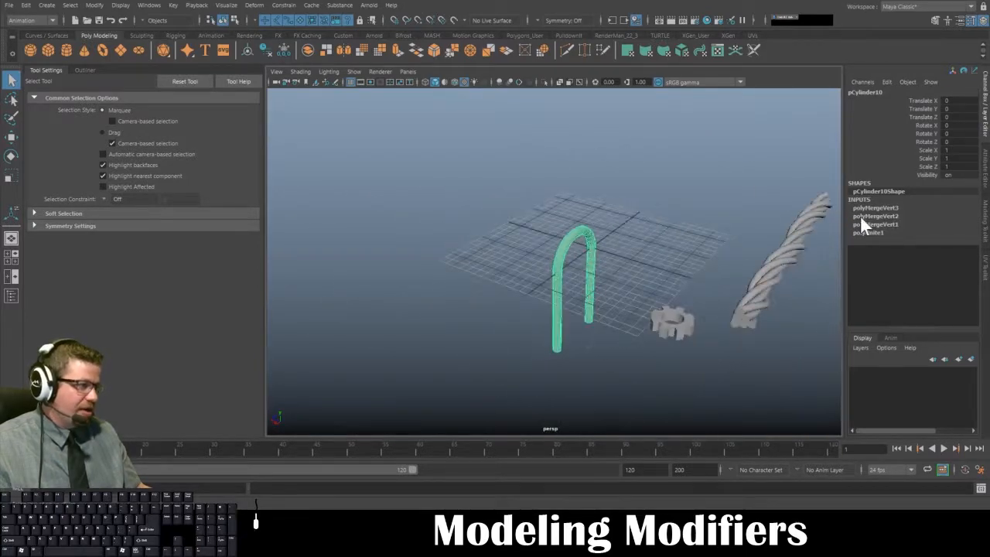
pyautogui.click(26, 5)
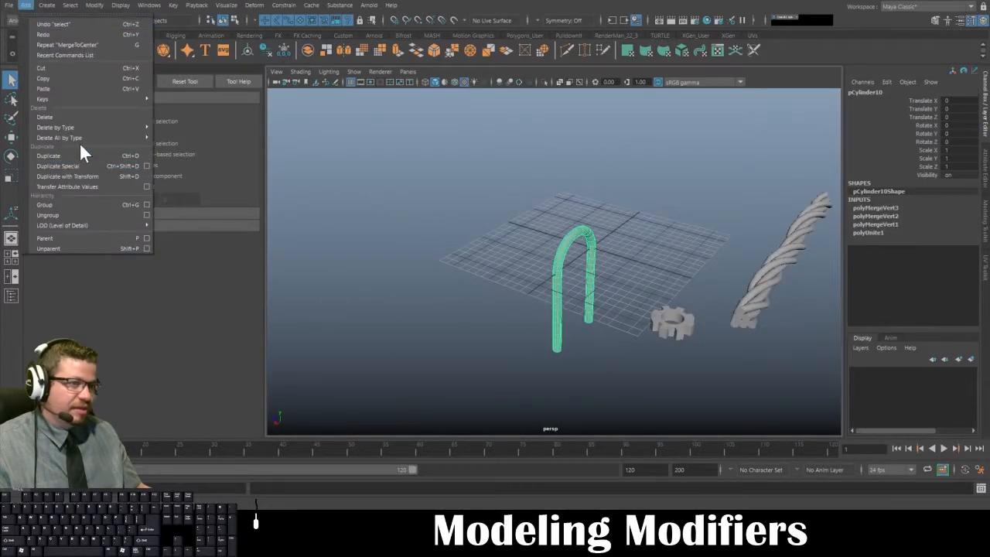
pyautogui.moveTo(137, 141)
pyautogui.click(196, 147)
pyautogui.keyDown('alt'); pyautogui.moveTo(496, 238); pyautogui.dragTo(543, 312); pyautogui.keyUp('alt')
pyautogui.click(503, 311)
# - Examine the twisted rope alongside the arch and gear from several angles, selecting and deselecting the rope
pyautogui.click(590, 235)
pyautogui.keyDown('alt'); pyautogui.moveTo(590, 234); pyautogui.dragTo(589, 340); pyautogui.keyUp('alt')
pyautogui.keyDown('alt'); pyautogui.moveTo(588, 341); pyautogui.dragTo(518, 212, button='middle'); pyautogui.keyUp('alt')
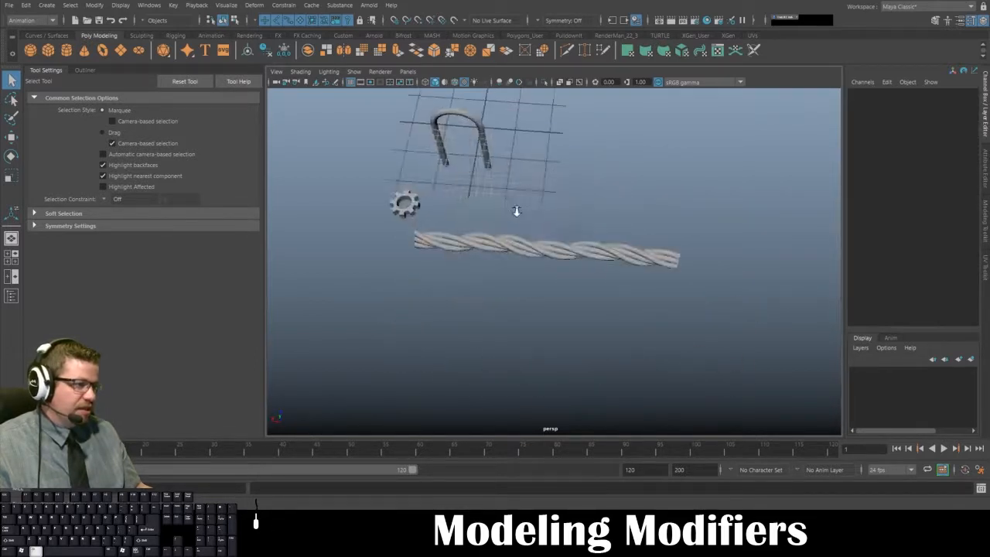
pyautogui.keyDown('alt'); pyautogui.moveTo(518, 212); pyautogui.dragTo(558, 290, button='right'); pyautogui.keyUp('alt')
pyautogui.keyDown('alt'); pyautogui.moveTo(558, 290); pyautogui.dragTo(519, 296); pyautogui.keyUp('alt')
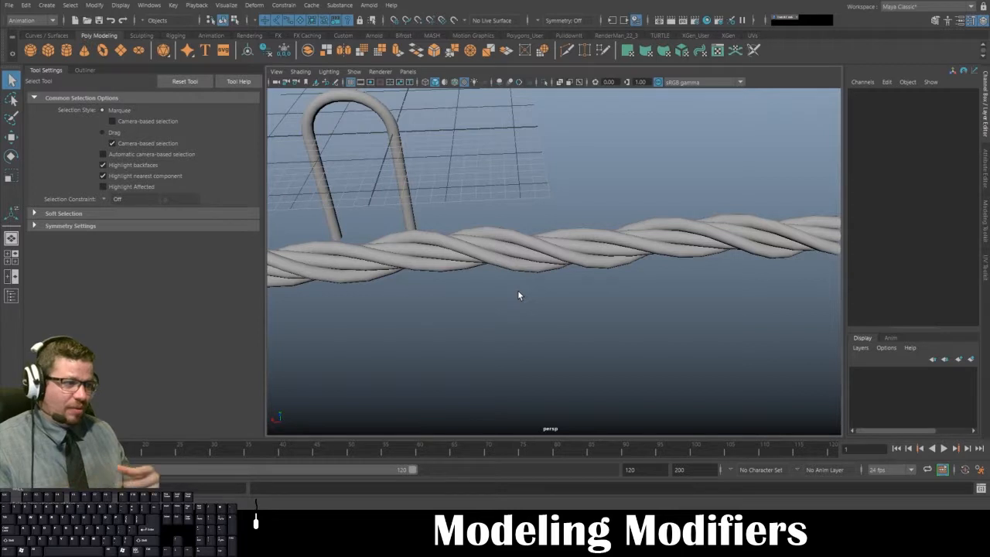
pyautogui.click(504, 251)
pyautogui.keyDown('alt'); pyautogui.moveTo(503, 245); pyautogui.dragTo(426, 250, button='right'); pyautogui.keyUp('alt')
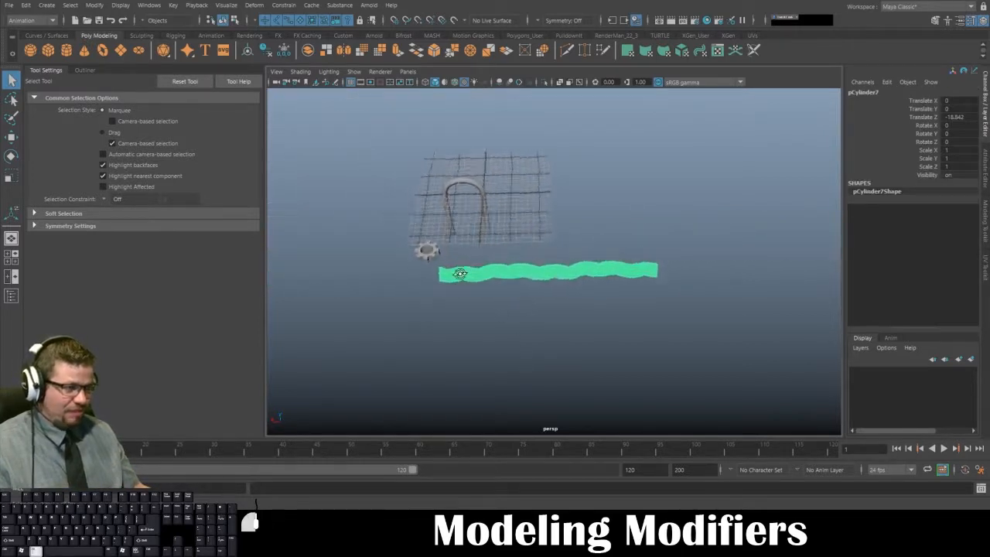
pyautogui.keyDown('alt'); pyautogui.moveTo(426, 250); pyautogui.dragTo(530, 288); pyautogui.keyUp('alt')
pyautogui.click(534, 243)
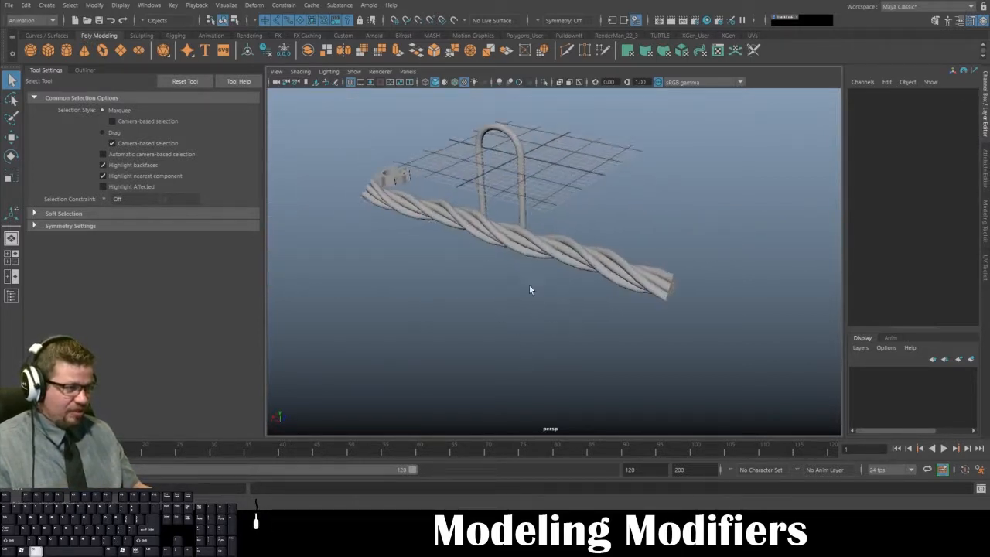
# - Move the twisted rope to about 1.11 in Translate Z and 16.472 in Translate Y, above the arch and gear
pyautogui.click(522, 235)
pyautogui.keyDown('alt'); pyautogui.moveTo(496, 259); pyautogui.dragTo(426, 262); pyautogui.keyUp('alt')
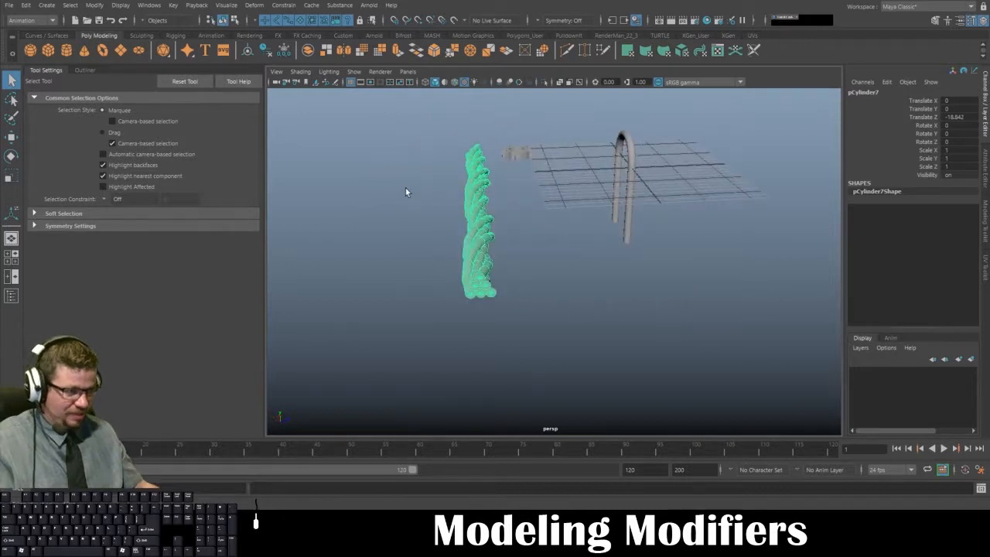
pyautogui.press('w')
pyautogui.moveTo(557, 204); pyautogui.dragTo(745, 171)
pyautogui.keyDown('alt'); pyautogui.moveTo(616, 214); pyautogui.dragTo(640, 321); pyautogui.keyUp('alt')
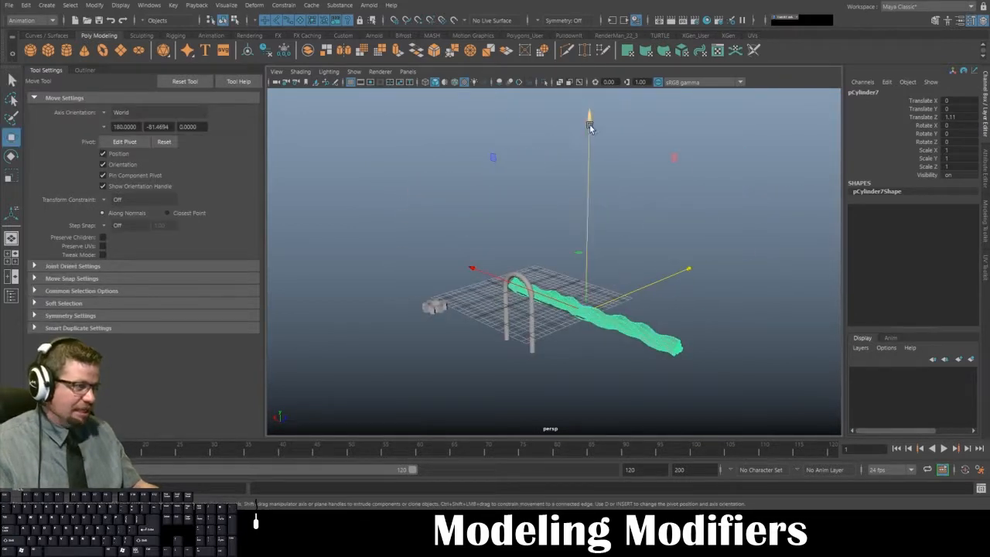
pyautogui.moveTo(589, 126); pyautogui.dragTo(592, 21)
pyautogui.keyDown('alt'); pyautogui.moveTo(495, 197); pyautogui.dragTo(542, 163); pyautogui.keyUp('alt')
pyautogui.keyDown('alt'); pyautogui.moveTo(542, 163); pyautogui.dragTo(540, 246, button='right'); pyautogui.keyUp('alt')
pyautogui.keyDown('alt'); pyautogui.moveTo(540, 246); pyautogui.dragTo(521, 325, button='middle'); pyautogui.keyUp('alt')
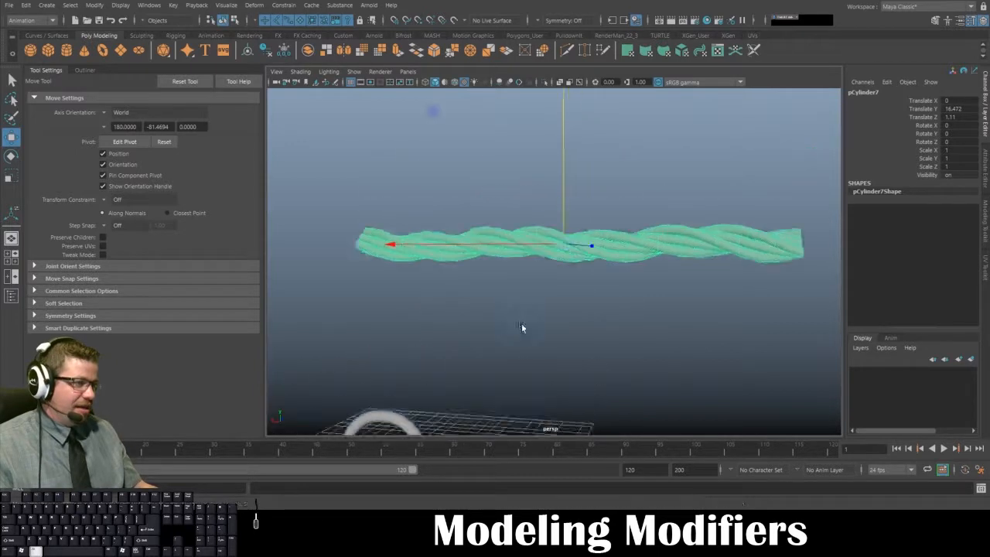
# - Select the arch and try rotating it freehand about X to about -14.5 degrees
pyautogui.keyDown('alt'); pyautogui.moveTo(522, 327); pyautogui.dragTo(570, 313); pyautogui.keyUp('alt')
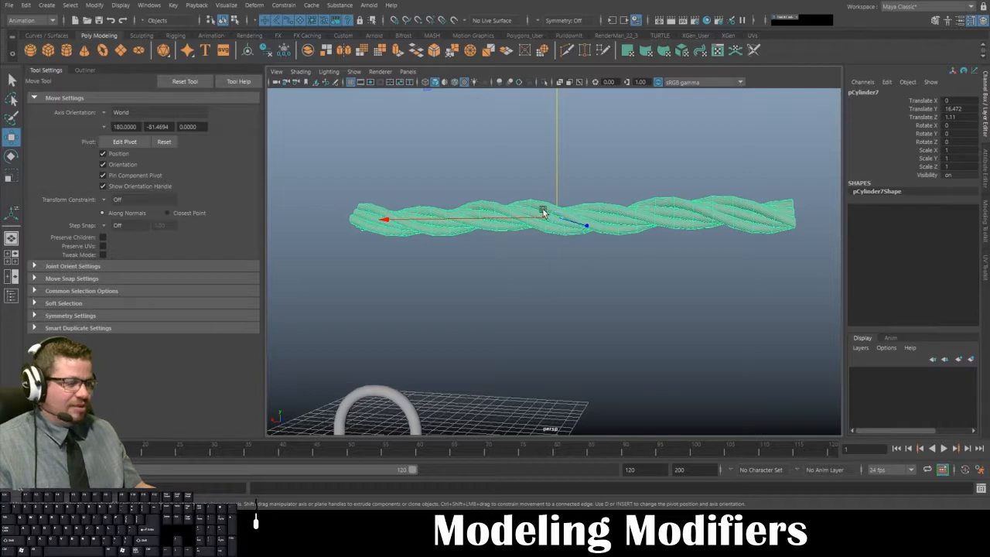
pyautogui.keyDown('alt'); pyautogui.moveTo(541, 213); pyautogui.dragTo(471, 250); pyautogui.keyUp('alt')
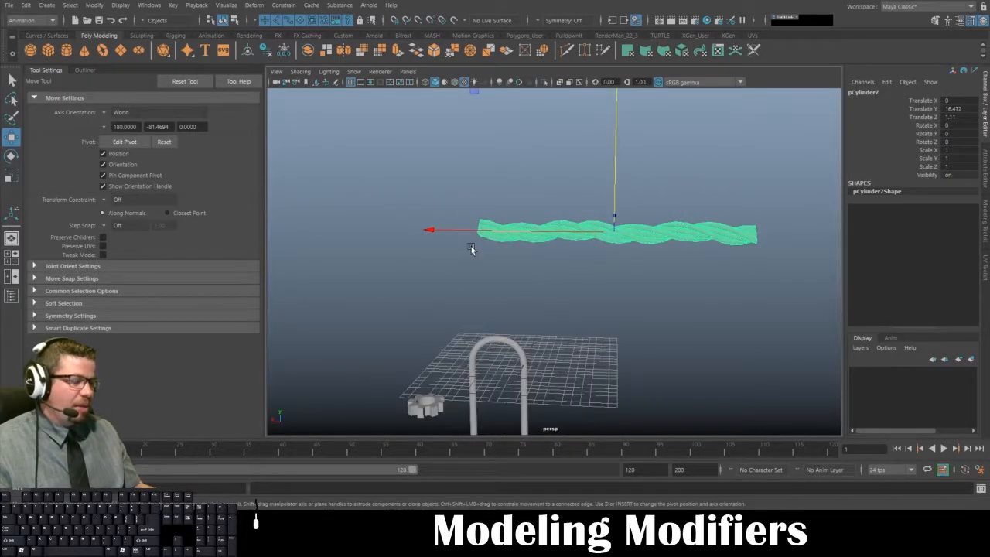
pyautogui.click(520, 302)
pyautogui.keyDown('alt'); pyautogui.moveTo(621, 276); pyautogui.dragTo(570, 230); pyautogui.keyUp('alt')
pyautogui.click(450, 309)
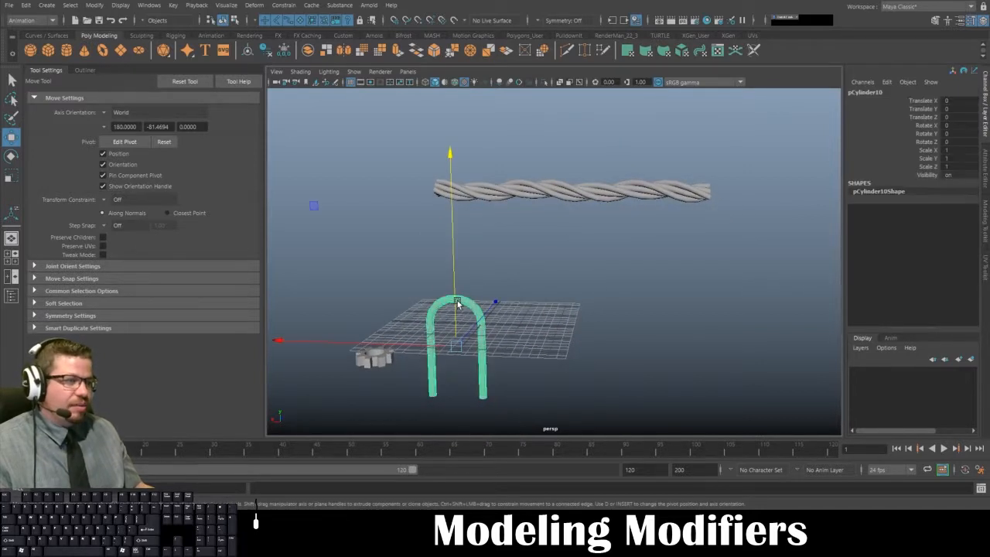
pyautogui.keyDown('alt'); pyautogui.moveTo(464, 305); pyautogui.dragTo(519, 289); pyautogui.keyUp('alt')
pyautogui.press('e')
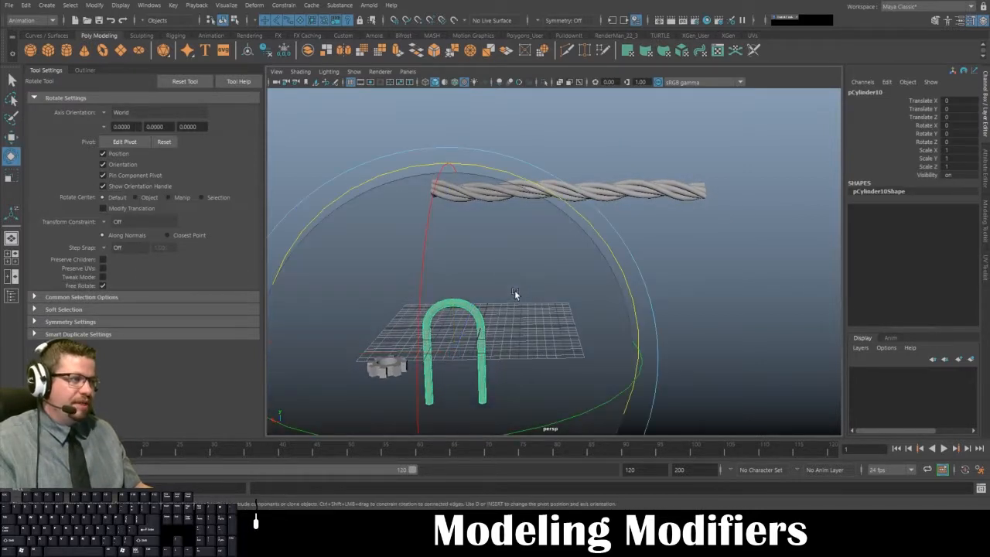
pyautogui.moveTo(427, 221); pyautogui.dragTo(423, 267)
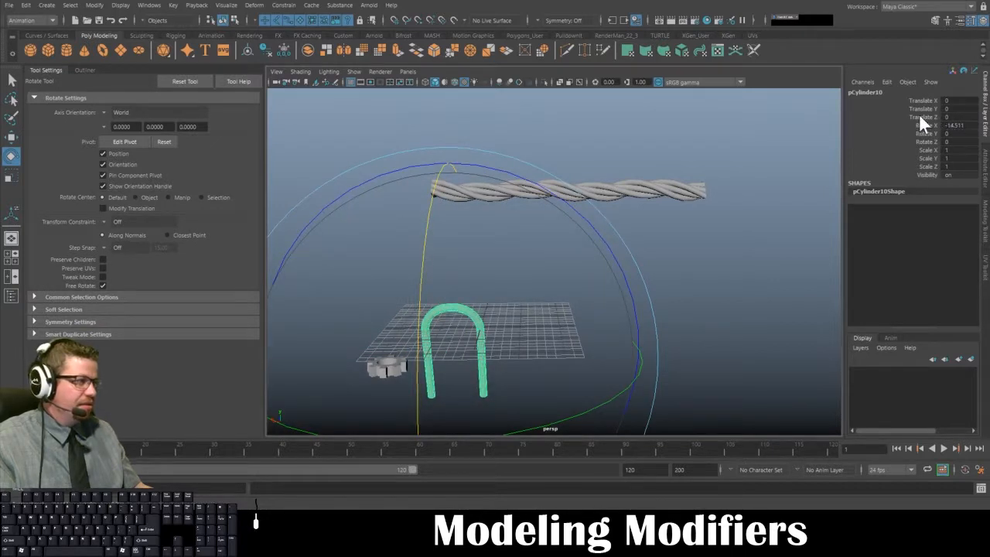
# - Shrink the rotate manipulator so that its rings sit closer around the arch
pyautogui.press('-')
pyautogui.press('-')
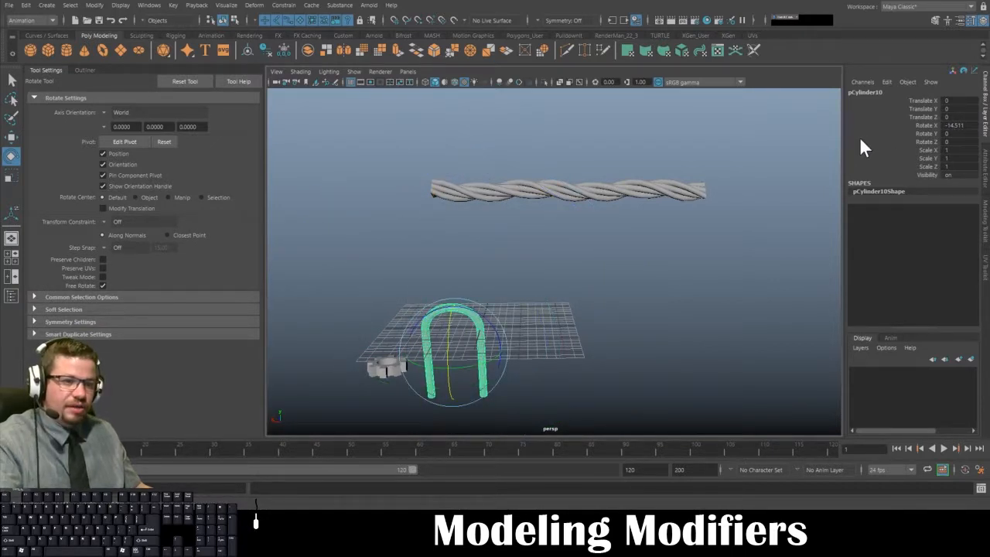
pyautogui.press('=')
pyautogui.press('=')
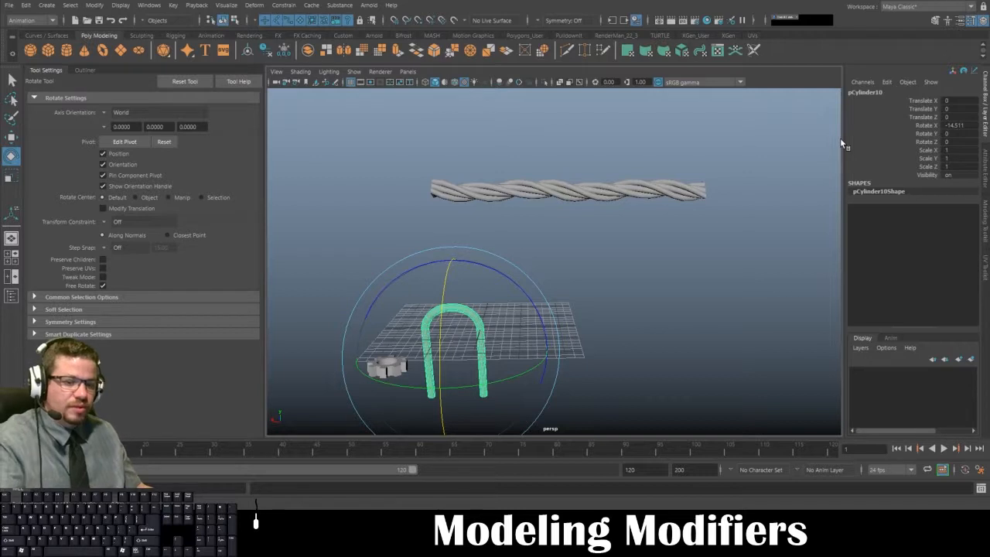
pyautogui.press('F12')
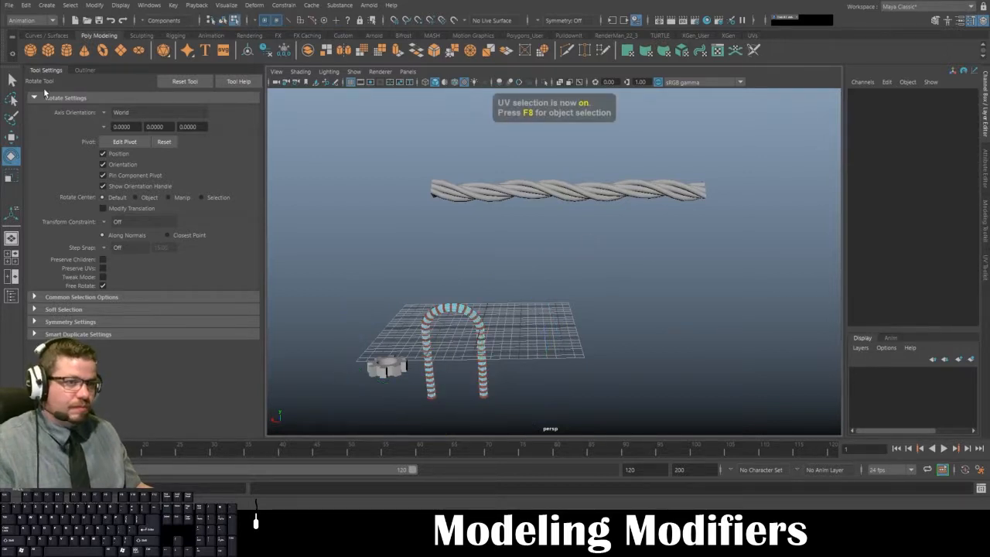
pyautogui.press('q')
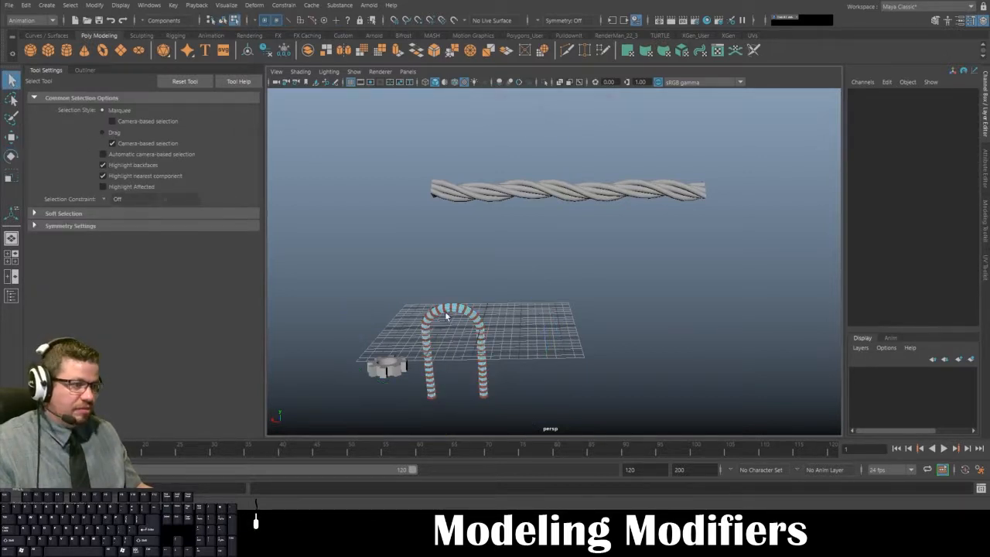
pyautogui.moveTo(479, 273)
pyautogui.mouseDown(button='right')
pyautogui.moveTo(486, 281)
pyautogui.moveTo(488, 258)
pyautogui.mouseUp(button='right')
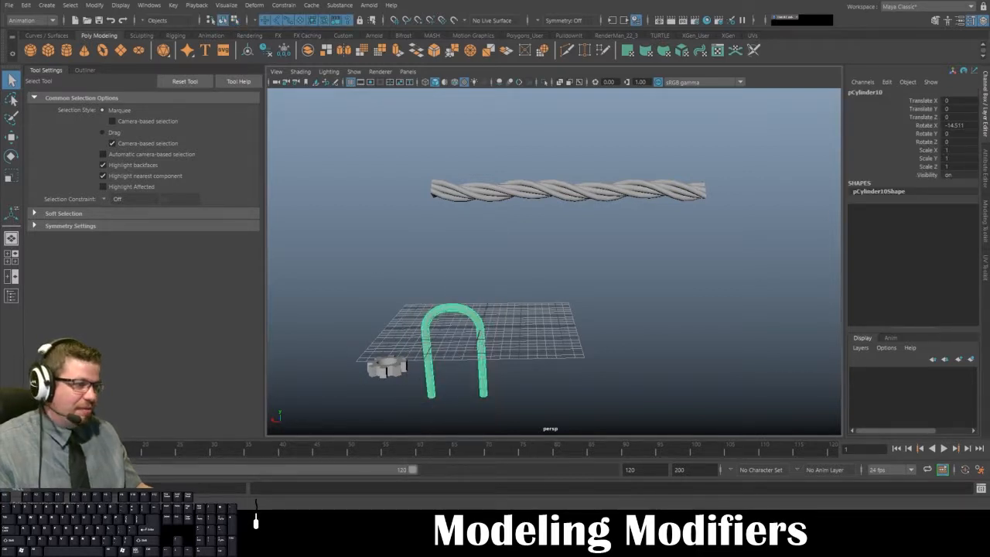
# - Select the arch again and set its Rotate X to 180 and Rotate Y to 90
pyautogui.click(511, 252)
pyautogui.click(473, 312)
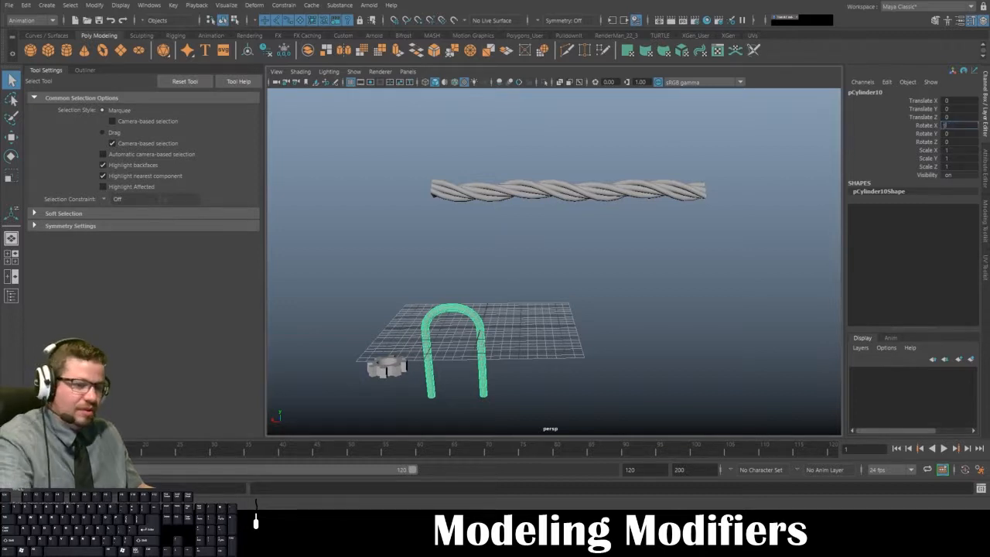
pyautogui.write('180')
pyautogui.press('Return')
pyautogui.keyDown('alt'); pyautogui.moveTo(728, 235); pyautogui.dragTo(524, 340); pyautogui.keyUp('alt')
pyautogui.press('e')
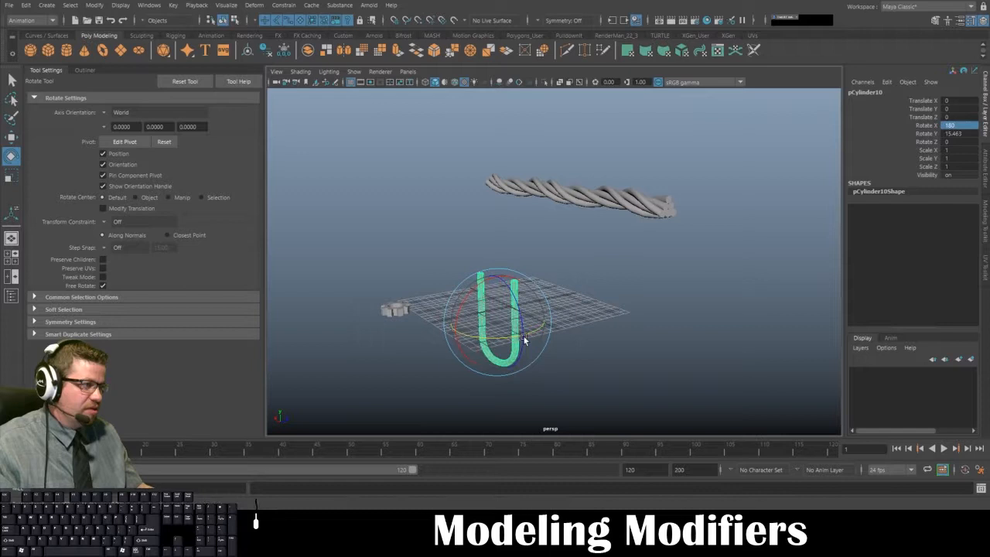
pyautogui.doubleClick(950, 133)
pyautogui.write('90')
pyautogui.press('Return')
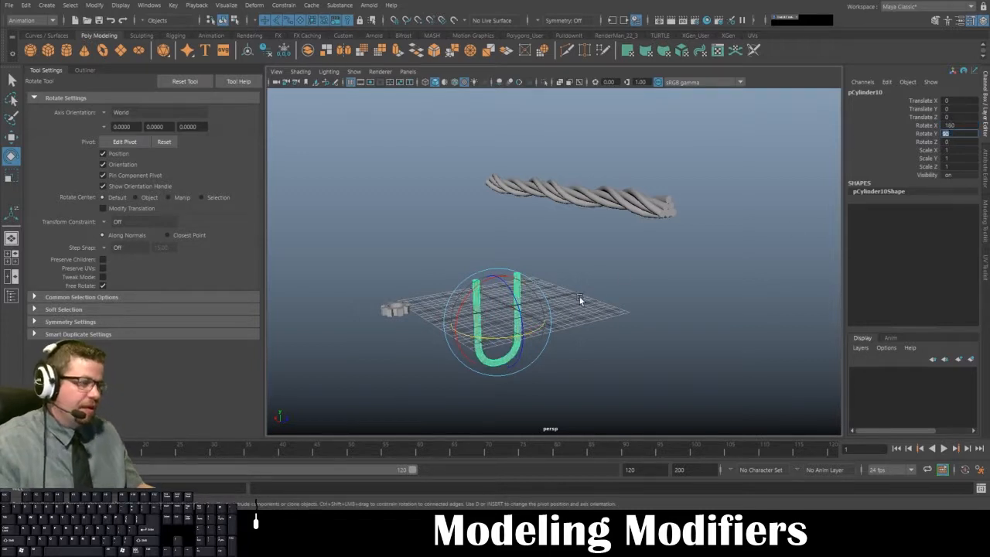
# - Move the upturned arch up to one end of the rope, to about -3.004 in Translate X and 25.208 in Translate Y
pyautogui.keyDown('alt'); pyautogui.moveTo(564, 301); pyautogui.dragTo(448, 99); pyautogui.keyUp('alt')
pyautogui.press('w')
pyautogui.moveTo(411, 259)
pyautogui.keyDown('alt'); pyautogui.mouseDown()
pyautogui.moveTo(515, 262)
pyautogui.moveTo(412, 270)
pyautogui.mouseUp(); pyautogui.keyUp('alt')
pyautogui.moveTo(395, 167); pyautogui.dragTo(386, 124)
pyautogui.keyDown('alt'); pyautogui.moveTo(438, 177); pyautogui.dragTo(565, 352, button='right'); pyautogui.keyUp('alt')
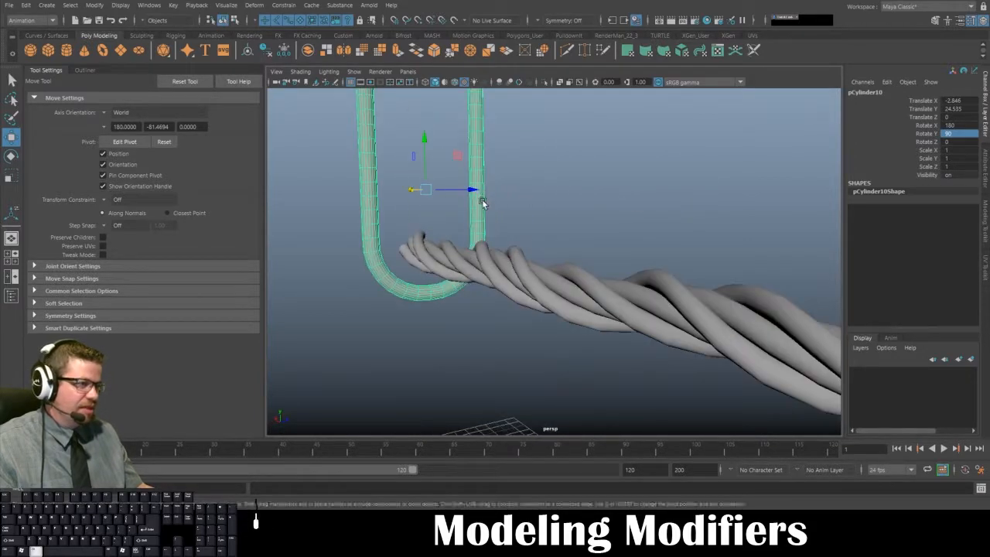
pyautogui.keyDown('alt'); pyautogui.moveTo(483, 202); pyautogui.dragTo(486, 230, button='middle'); pyautogui.keyUp('alt')
pyautogui.moveTo(439, 178); pyautogui.dragTo(404, 215)
pyautogui.moveTo(376, 163); pyautogui.dragTo(473, 260)
pyautogui.moveTo(399, 173); pyautogui.dragTo(400, 179)
pyautogui.moveTo(346, 235); pyautogui.dragTo(594, 330)
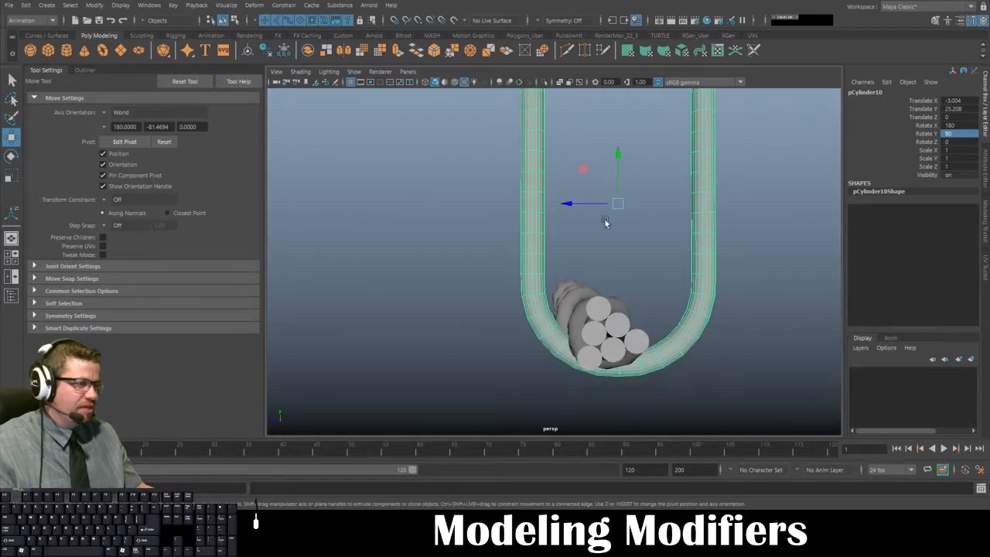
# - Scale the arch uniformly to 0.5 and fit it under the rope at about 22.14 in Translate Y and 1.072 in Translate Z
pyautogui.moveTo(576, 203); pyautogui.dragTo(505, 181)
pyautogui.press('r')
pyautogui.press('w')
pyautogui.moveTo(596, 160); pyautogui.dragTo(601, 242)
pyautogui.keyDown('alt'); pyautogui.moveTo(581, 251); pyautogui.dragTo(523, 246); pyautogui.keyUp('alt')
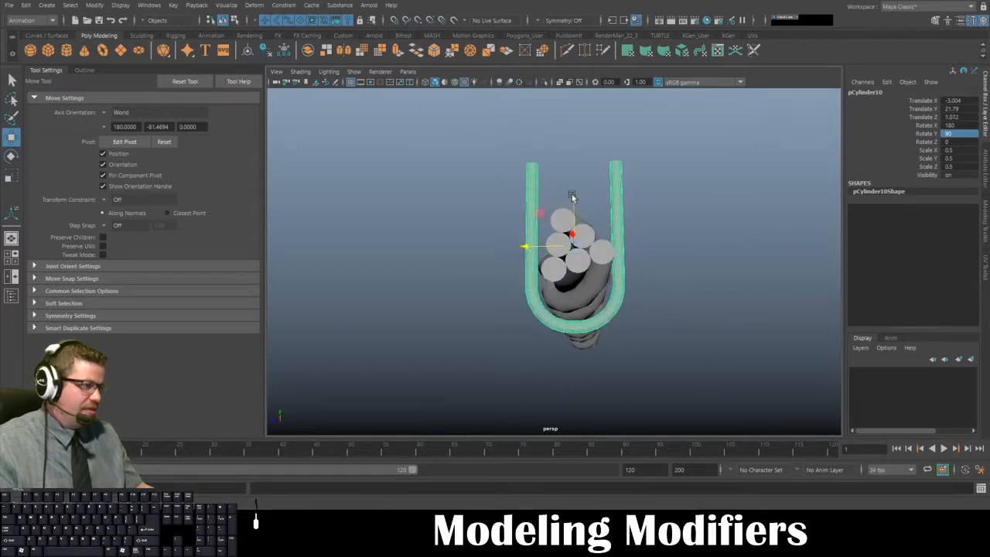
pyautogui.moveTo(572, 198); pyautogui.dragTo(539, 242)
pyautogui.hotkey('ctrl', 'd')
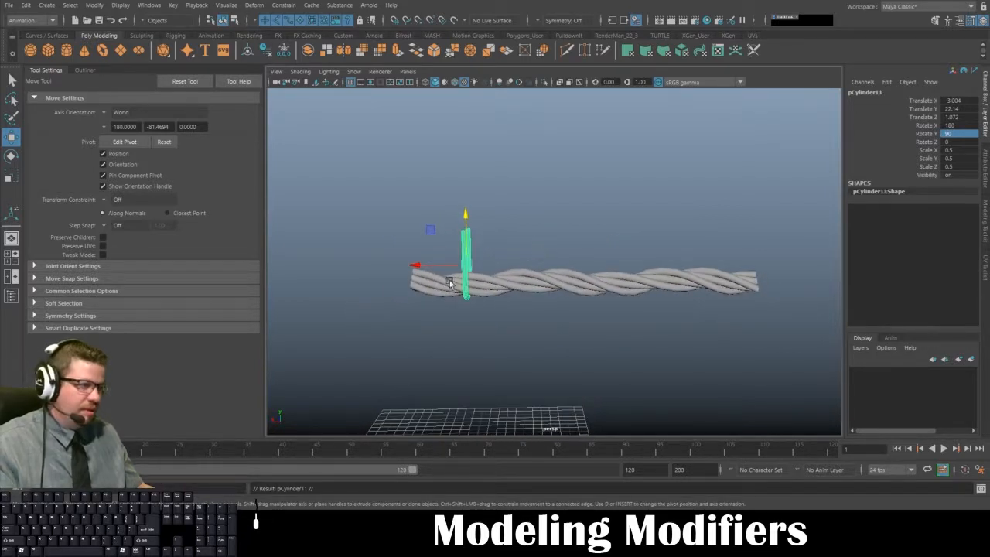
pyautogui.moveTo(417, 266); pyautogui.dragTo(526, 269)
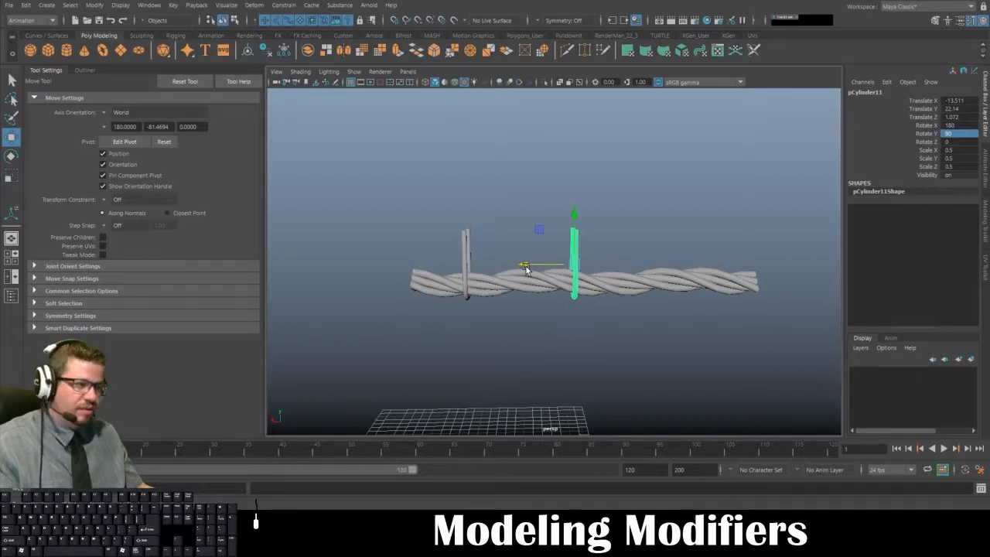
pyautogui.press('Delete')
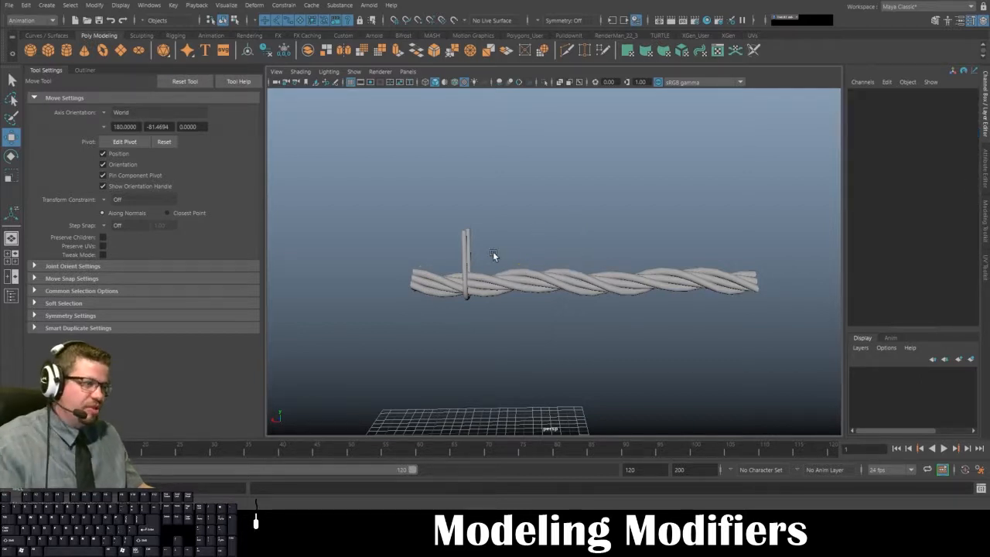
# - Duplicate the arch and move the copy along the rope to about -15.704 in Translate X
pyautogui.keyDown('alt'); pyautogui.moveTo(540, 251); pyautogui.dragTo(490, 235); pyautogui.keyUp('alt')
pyautogui.keyDown('alt'); pyautogui.moveTo(490, 234); pyautogui.dragTo(532, 332, button='right'); pyautogui.keyUp('alt')
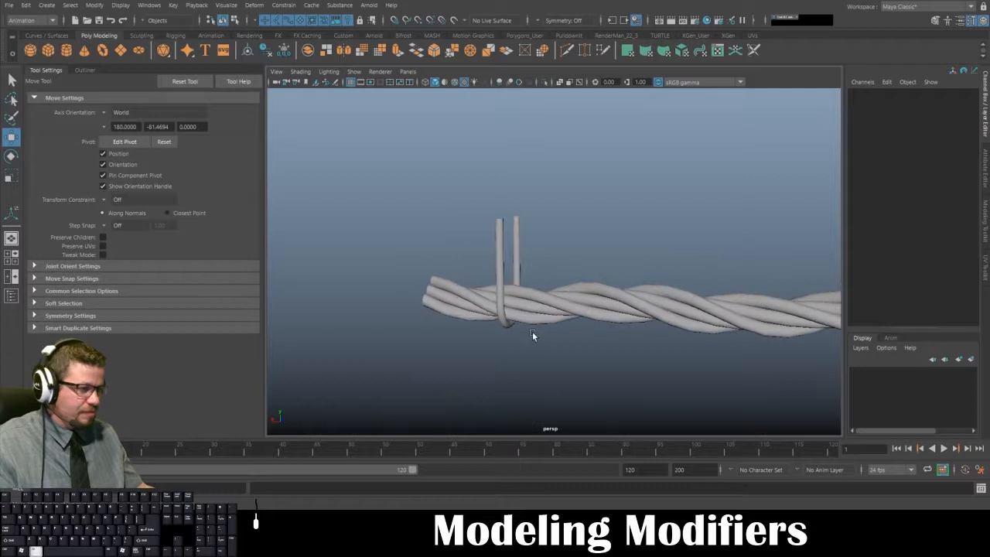
pyautogui.keyDown('alt'); pyautogui.moveTo(530, 249); pyautogui.dragTo(521, 248); pyautogui.keyUp('alt')
pyautogui.click(521, 250)
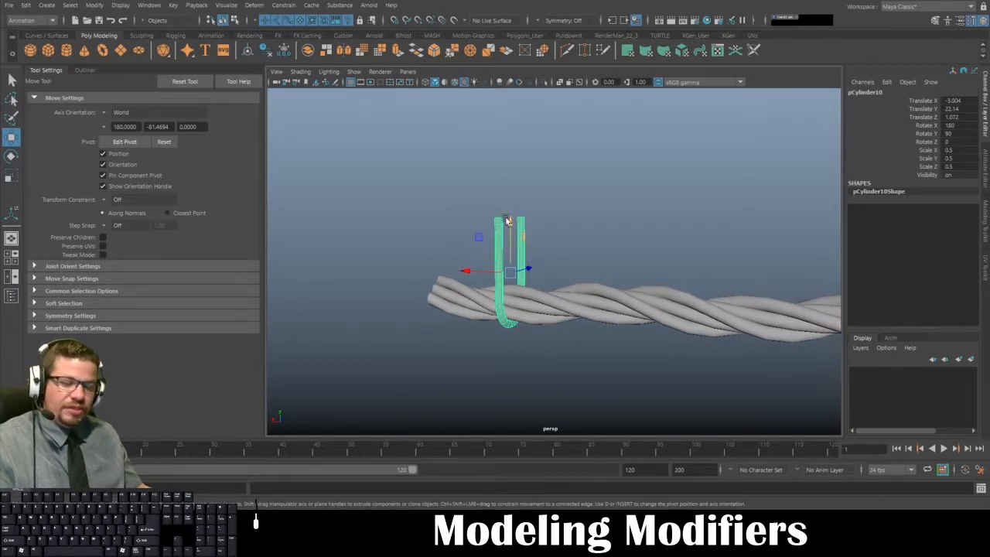
pyautogui.hotkey('ctrl', 'd')
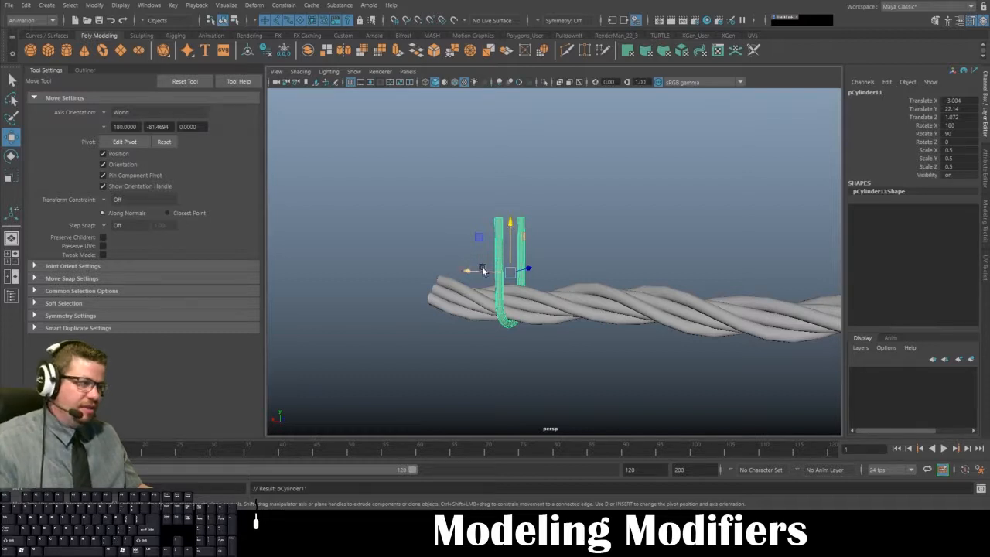
pyautogui.moveTo(469, 270); pyautogui.dragTo(670, 290)
# - Duplicate the arch with transform to place a third one near the rope's far end, at about -24.978 in Translate X
pyautogui.scroll(-4, 660, 324)
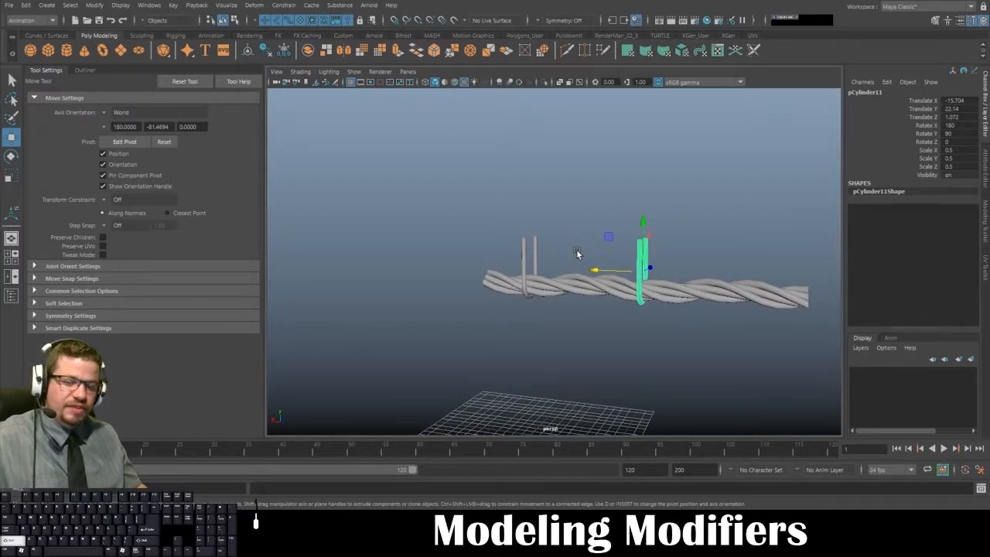
pyautogui.hotkey('shift', 'd')
pyautogui.keyDown('alt'); pyautogui.moveTo(597, 286); pyautogui.dragTo(632, 295); pyautogui.keyUp('alt')
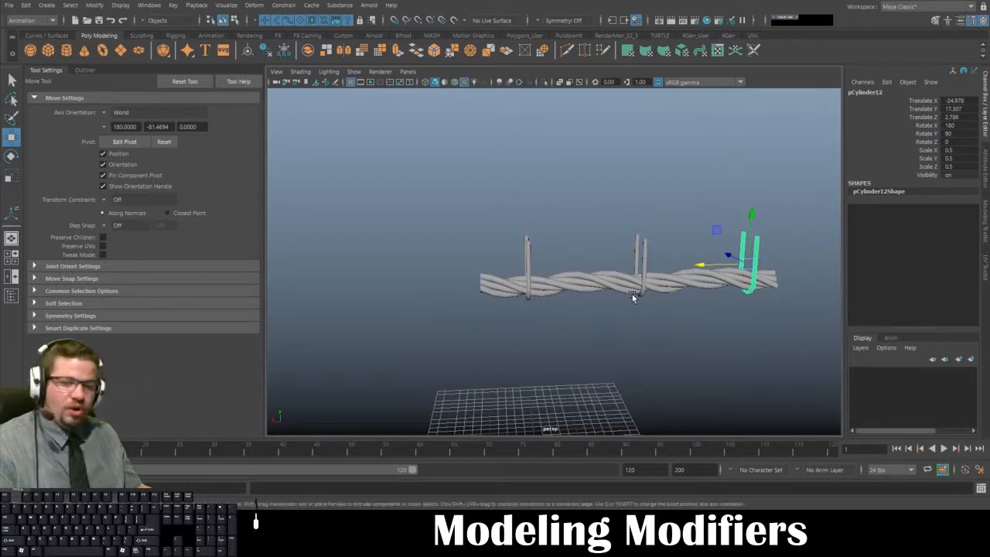
# - Repeat Duplicate with Transform to continue the row with eight more arches beyond the end of the rope
pyautogui.scroll(-5, 454, 192)
pyautogui.keyDown('alt'); pyautogui.moveTo(454, 192); pyautogui.dragTo(363, 226, button='middle'); pyautogui.keyUp('alt')
pyautogui.hotkey('shift', 'd')
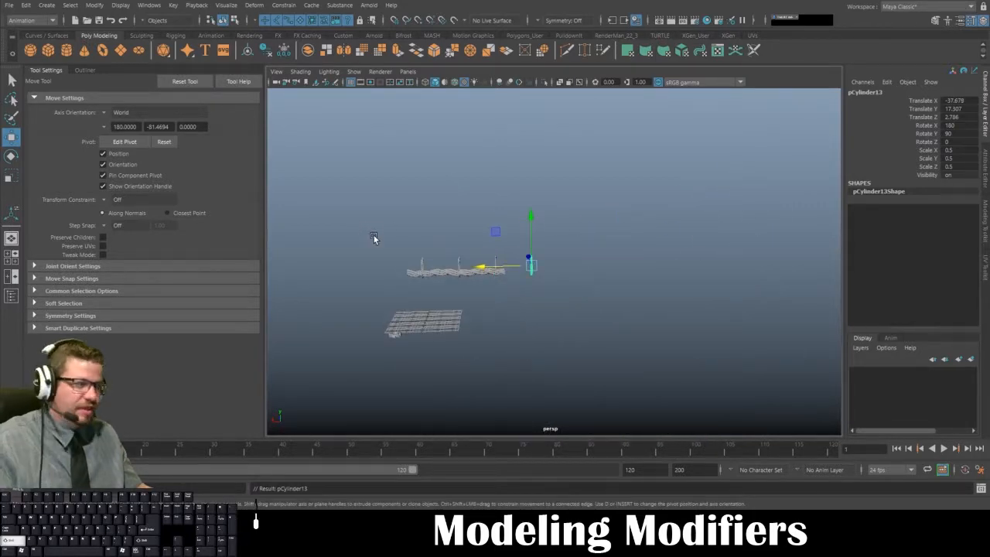
pyautogui.hotkey('shift', 'd')
pyautogui.hotkey('shift', 'd')
pyautogui.hotkey('shift', 'd')
pyautogui.hotkey('shift', 'd')
pyautogui.hotkey('shift', 'd')
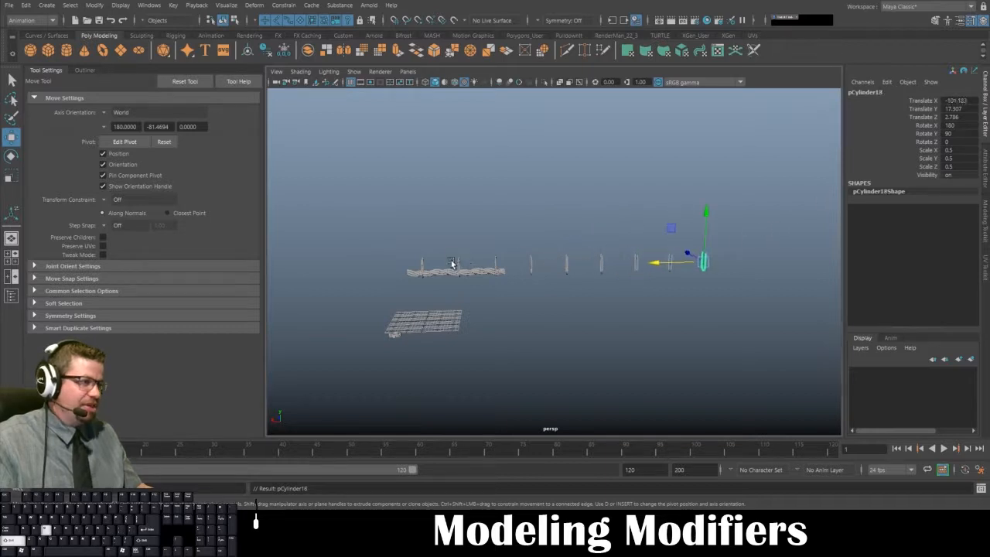
pyautogui.hotkey('shift', 'd')
pyautogui.hotkey('shift', 'd')
# - Select the eight extra arches beyond the rope's end and delete them
pyautogui.keyDown('alt'); pyautogui.moveTo(645, 265); pyautogui.dragTo(575, 268); pyautogui.keyUp('alt')
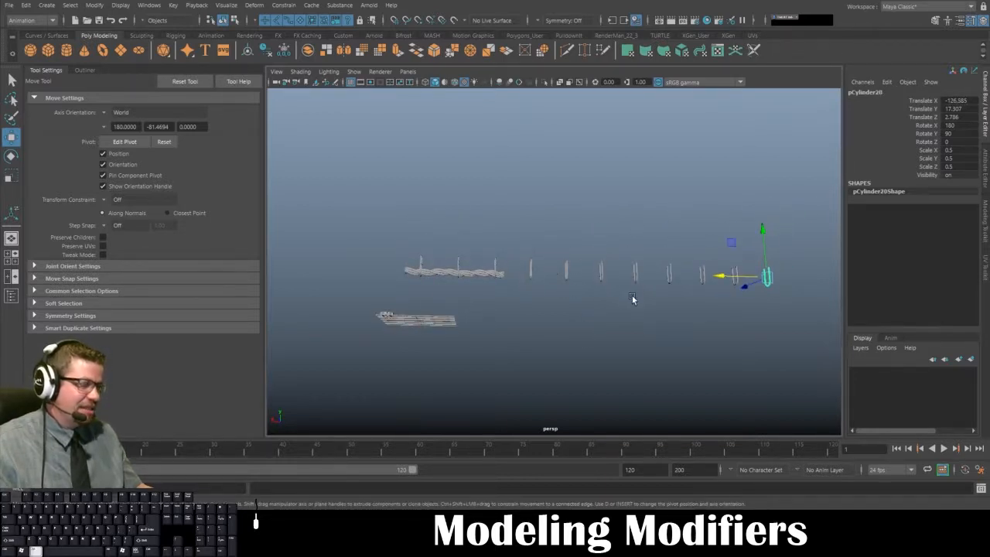
pyautogui.keyDown('alt'); pyautogui.moveTo(633, 299); pyautogui.dragTo(594, 335); pyautogui.keyUp('alt')
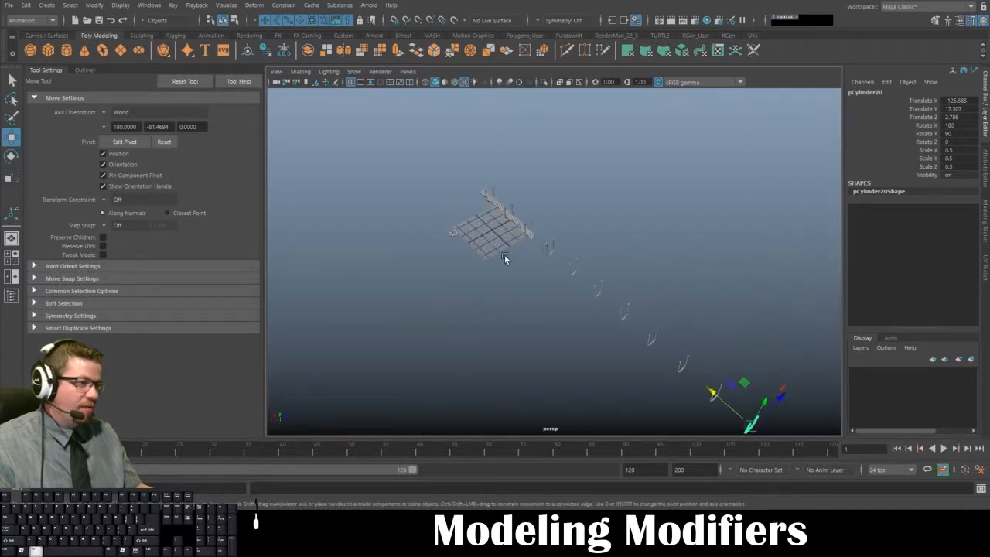
pyautogui.keyDown('alt'); pyautogui.moveTo(505, 258); pyautogui.dragTo(827, 303); pyautogui.keyUp('alt')
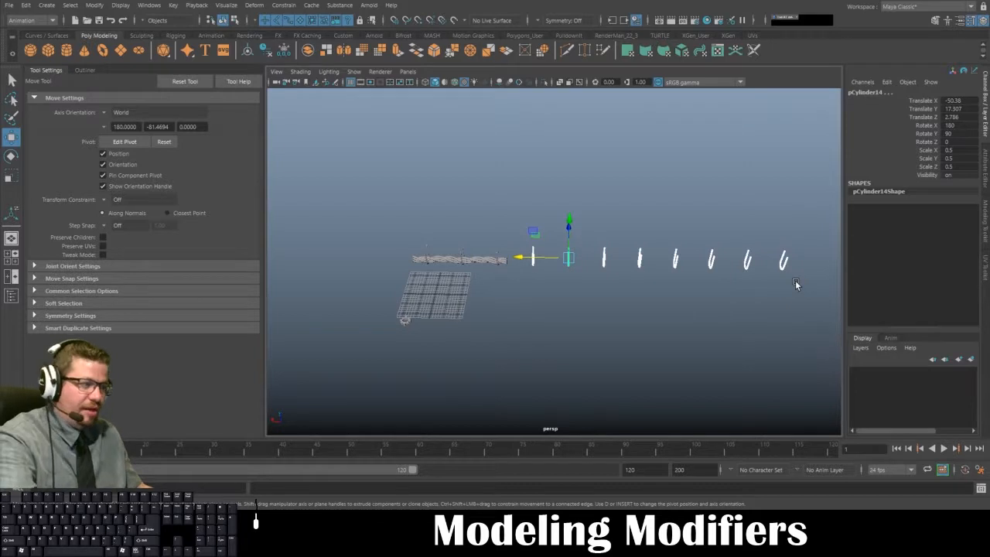
pyautogui.press('Delete')
# - Select the gear and snap it to the grid origin, with Translate X, Y and Z at 0
pyautogui.keyDown('alt'); pyautogui.moveTo(451, 286); pyautogui.dragTo(650, 232, button='middle'); pyautogui.keyUp('alt')
pyautogui.keyDown('alt'); pyautogui.moveTo(572, 309); pyautogui.dragTo(692, 317, button='right'); pyautogui.keyUp('alt')
pyautogui.keyDown('alt'); pyautogui.moveTo(692, 317); pyautogui.dragTo(539, 317, button='middle'); pyautogui.keyUp('alt')
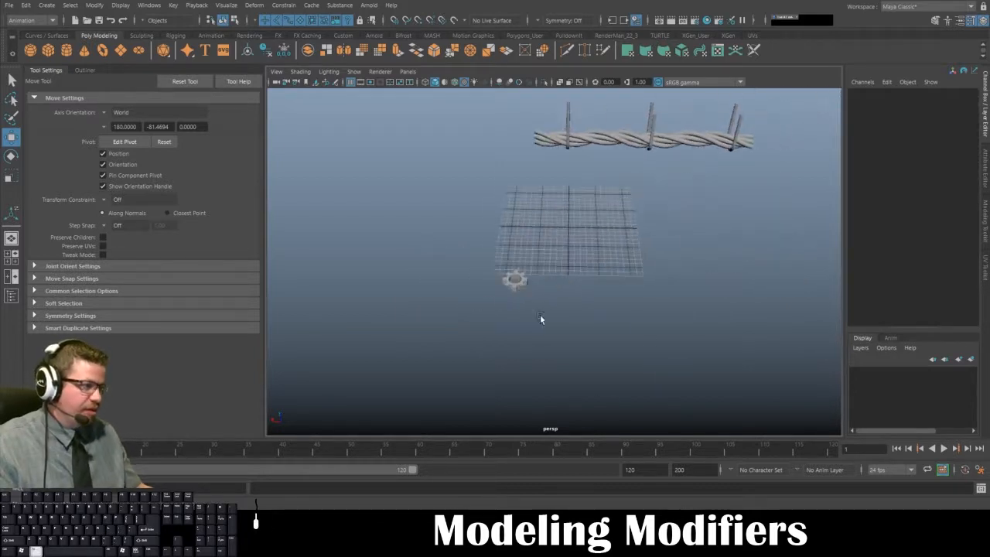
pyautogui.keyDown('alt'); pyautogui.moveTo(540, 317); pyautogui.dragTo(617, 317, button='right'); pyautogui.keyUp('alt')
pyautogui.keyDown('alt'); pyautogui.moveTo(617, 317); pyautogui.dragTo(594, 392, button='middle'); pyautogui.keyUp('alt')
pyautogui.click(495, 379)
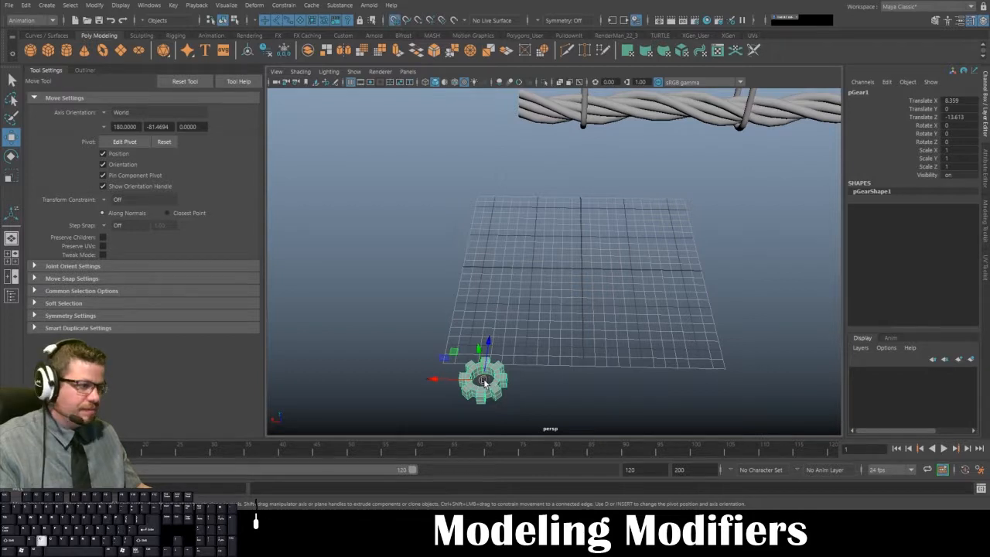
pyautogui.moveTo(483, 381); pyautogui.dragTo(586, 294)
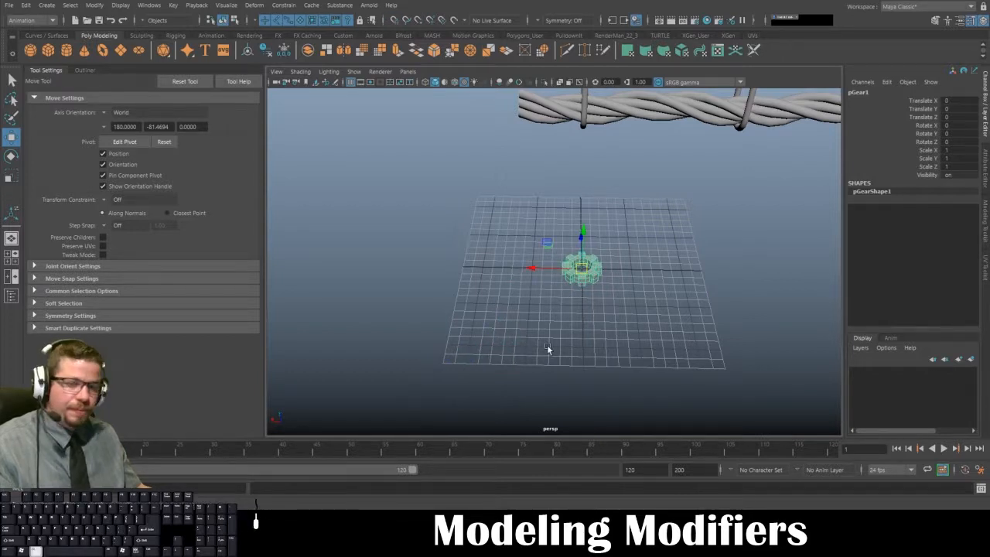
# - Frame the gear at the grid origin and examine it from several angles and distances
pyautogui.keyDown('alt'); pyautogui.moveTo(516, 348); pyautogui.dragTo(516, 265); pyautogui.keyUp('alt')
pyautogui.press('f')
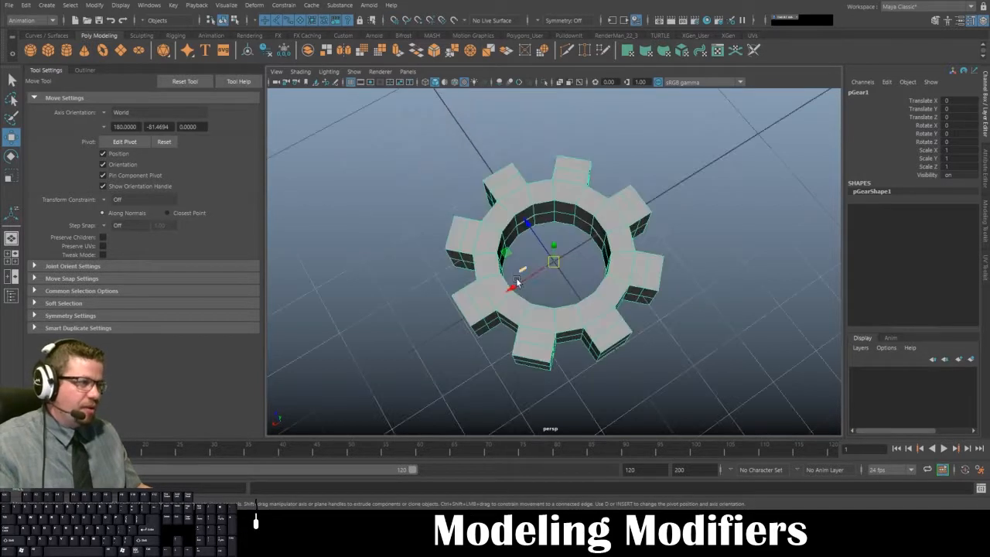
pyautogui.keyDown('alt'); pyautogui.moveTo(516, 265); pyautogui.dragTo(401, 164, button='right'); pyautogui.keyUp('alt')
pyautogui.keyDown('alt'); pyautogui.moveTo(401, 164); pyautogui.dragTo(464, 267); pyautogui.keyUp('alt')
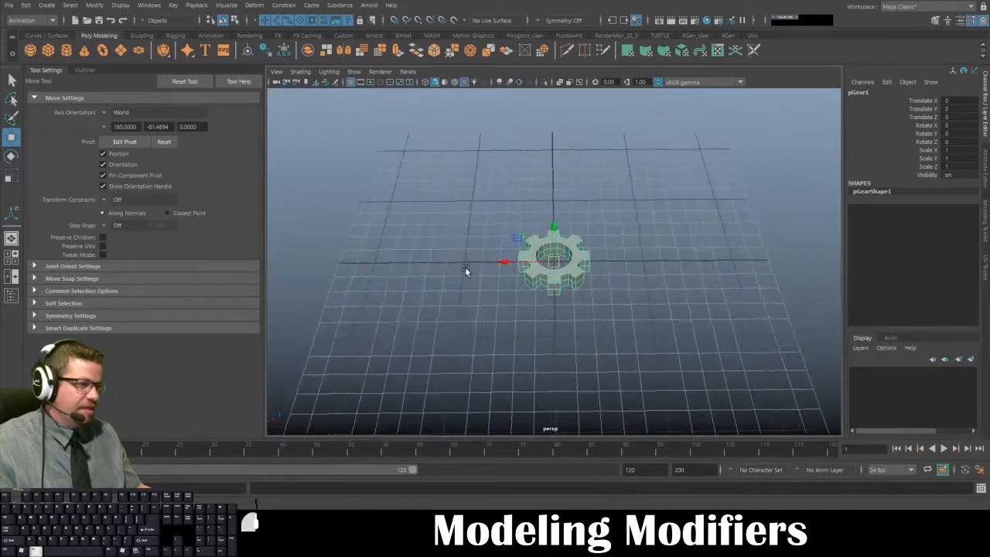
pyautogui.keyDown('alt'); pyautogui.moveTo(560, 332); pyautogui.dragTo(530, 269, button='right'); pyautogui.keyUp('alt')
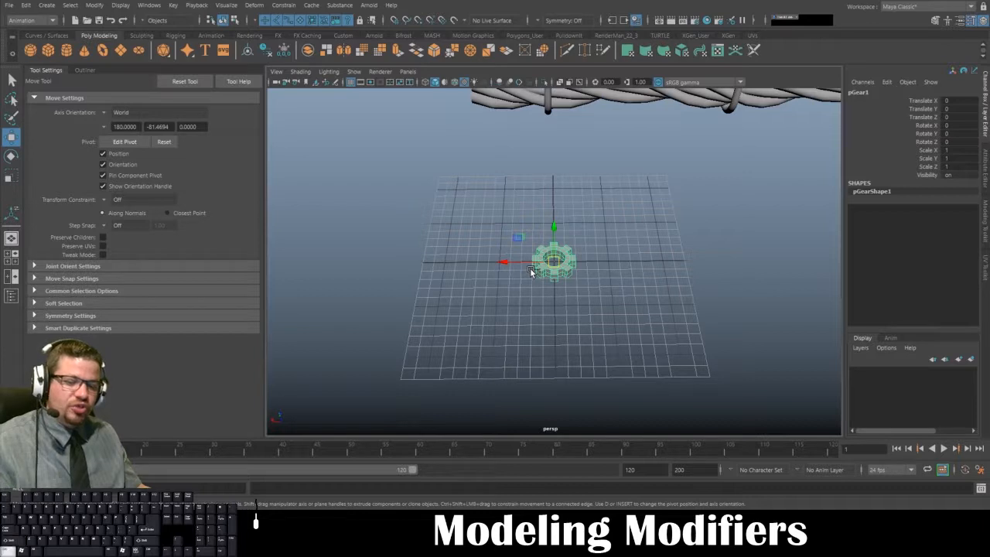
# - Duplicate the gear, move the copy to Translate X -5.345, and relocate its pivot to the original gear's centre
pyautogui.moveTo(503, 261)
pyautogui.keyDown('shift'); pyautogui.mouseDown()
pyautogui.moveTo(565, 263)
pyautogui.moveTo(578, 332)
pyautogui.mouseUp(); pyautogui.keyUp('shift')
pyautogui.keyDown('alt'); pyautogui.moveTo(578, 333); pyautogui.dragTo(659, 373, button='right'); pyautogui.keyUp('alt')
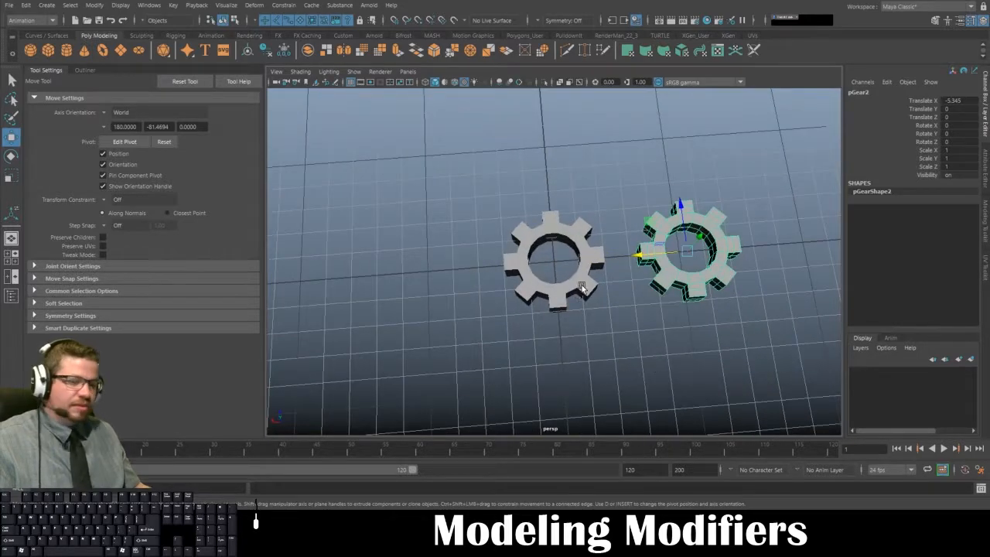
pyautogui.press('d')
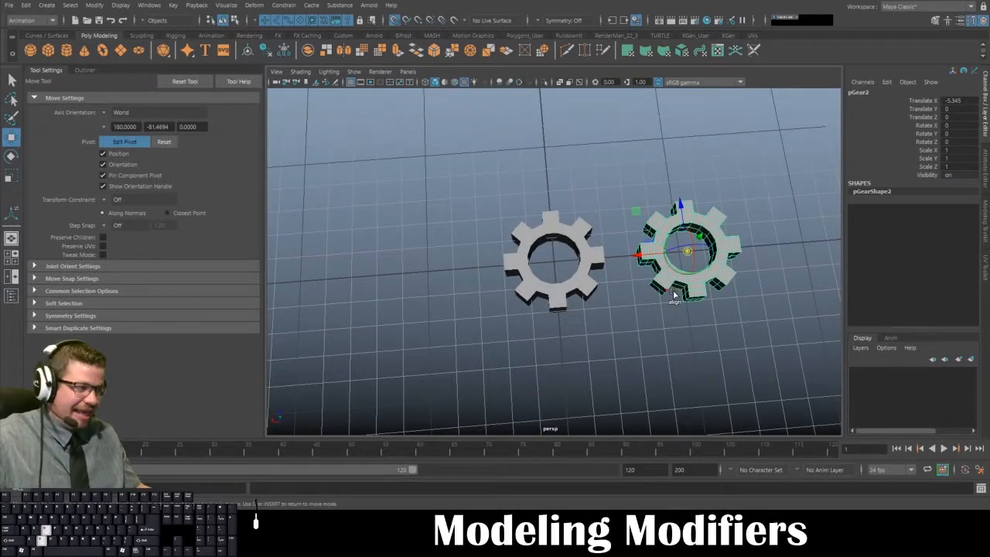
pyautogui.moveTo(635, 255); pyautogui.dragTo(565, 267)
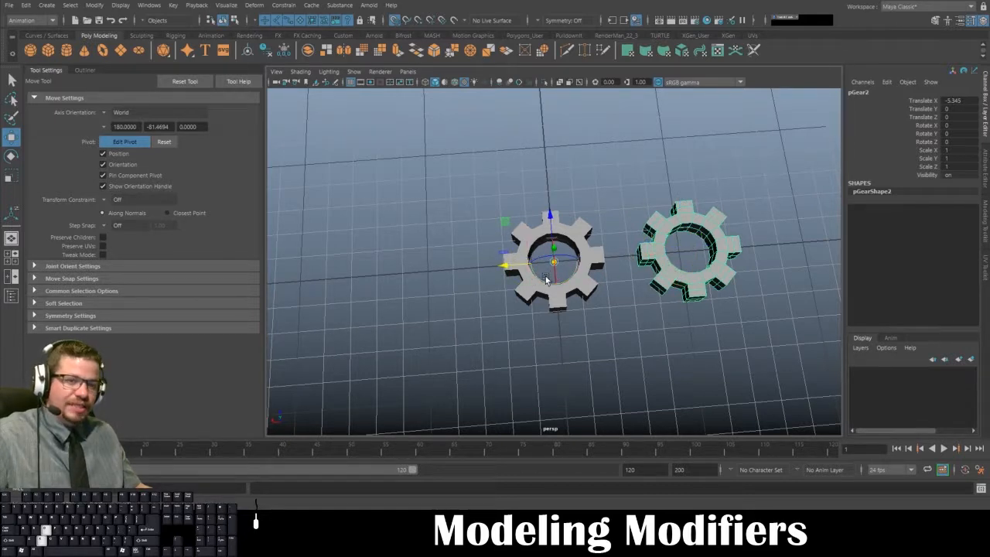
pyautogui.press('d')
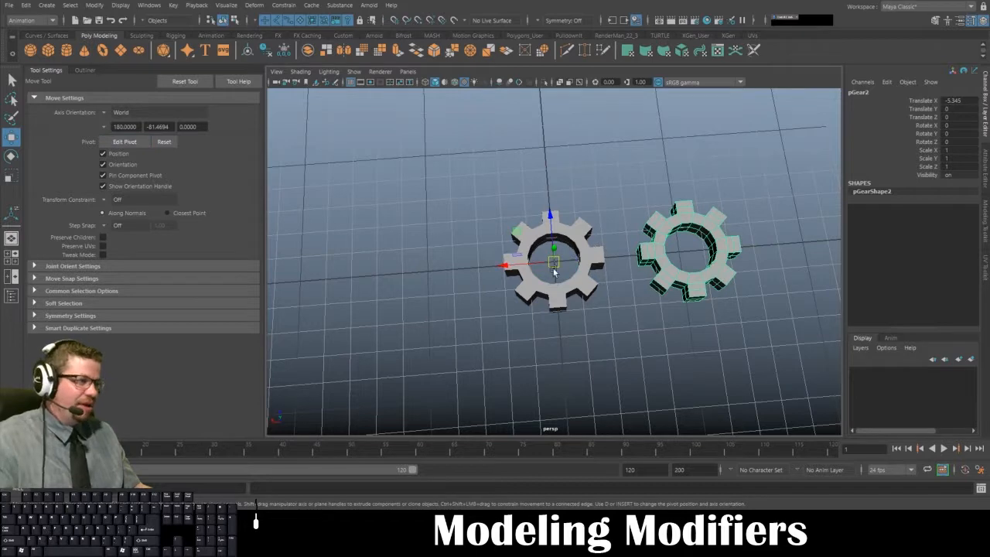
pyautogui.keyDown('alt'); pyautogui.moveTo(573, 281); pyautogui.dragTo(648, 333); pyautogui.keyUp('alt')
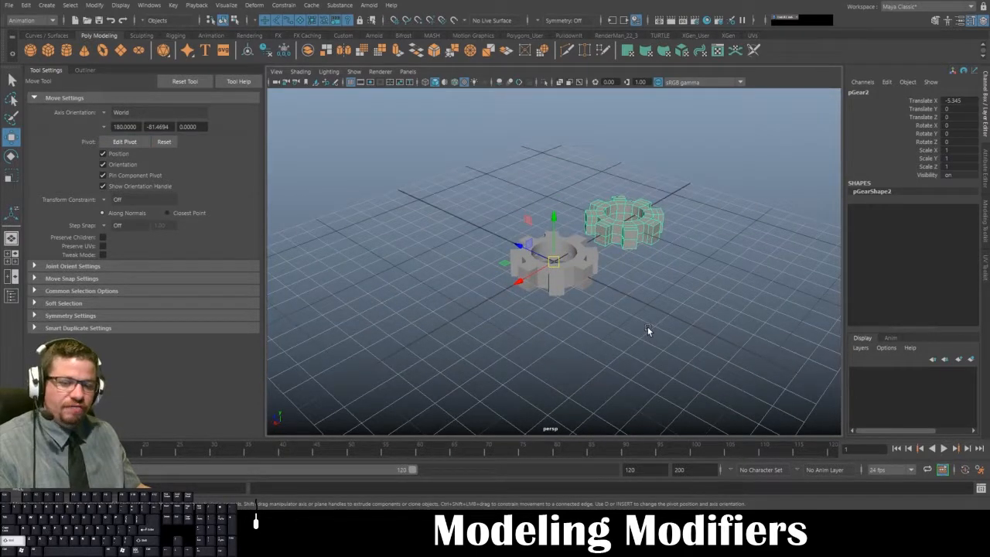
pyautogui.hotkey('shift', 'd')
pyautogui.hotkey('ctrl', 'z')
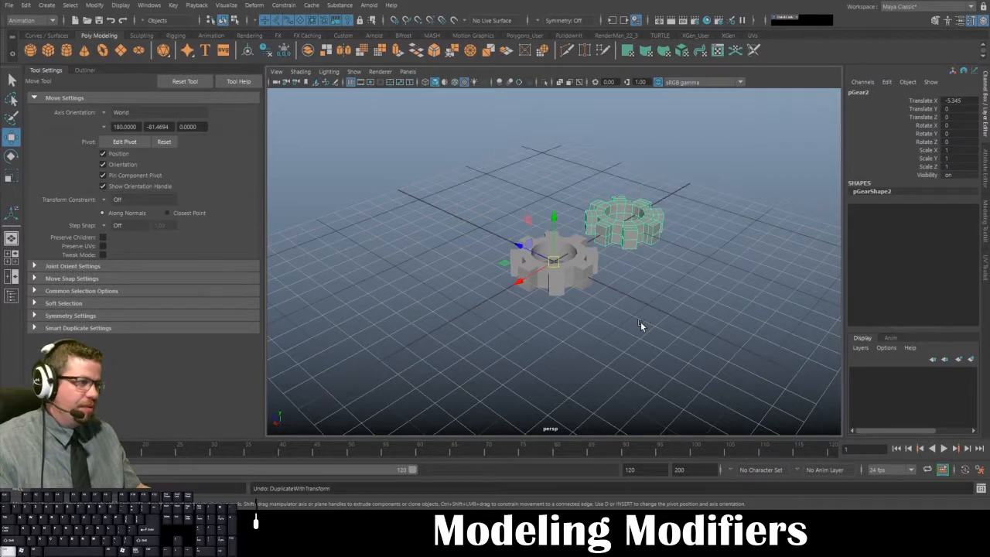
pyautogui.hotkey('ctrl', 'z')
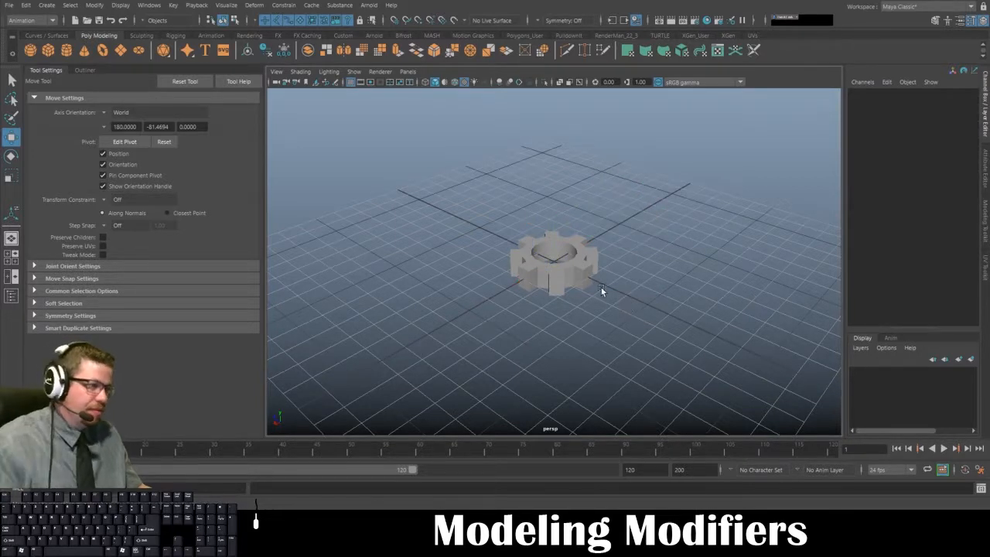
pyautogui.hotkey('shift', 'z')
# - Duplicate the outer gear and rotate the copy around the central gear, setting Rotate Y to 45
pyautogui.keyDown('alt'); pyautogui.moveTo(600, 289); pyautogui.dragTo(585, 261); pyautogui.keyUp('alt')
pyautogui.hotkey('ctrl', 'd')
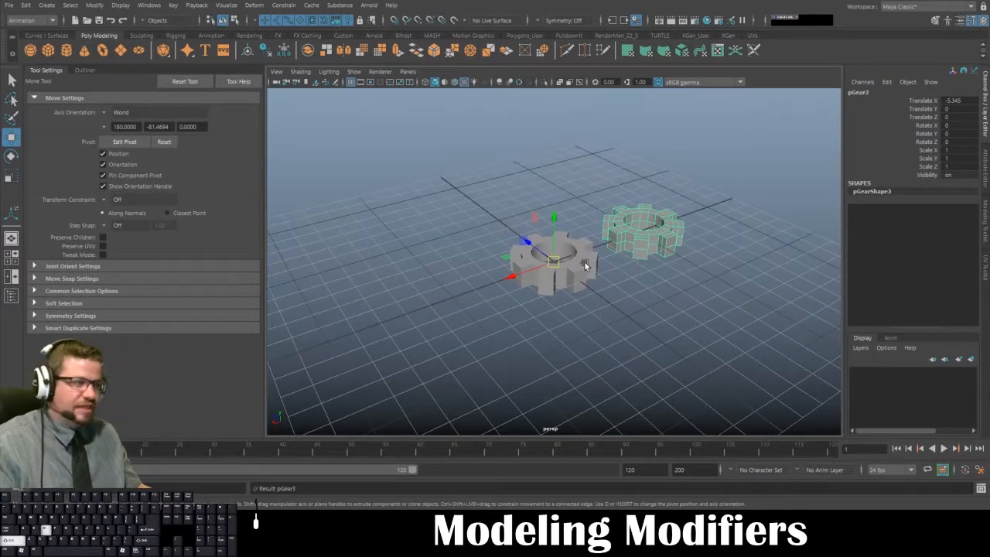
pyautogui.press('e')
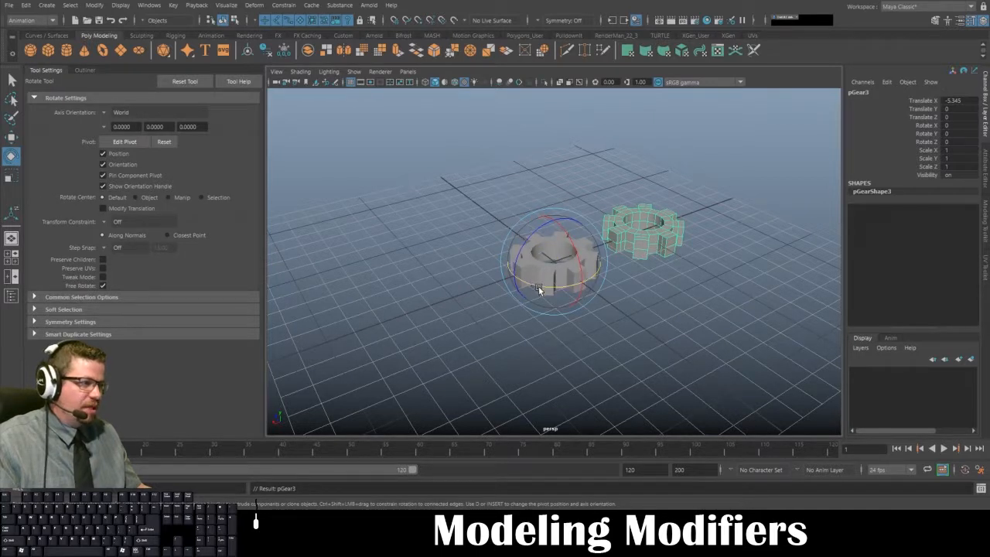
pyautogui.moveTo(538, 286); pyautogui.dragTo(580, 287)
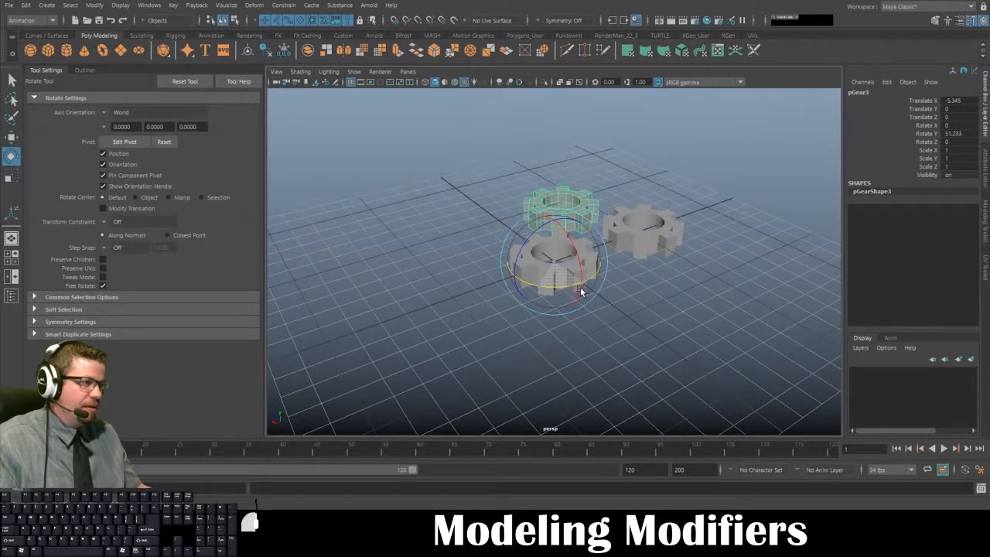
pyautogui.doubleClick(951, 134)
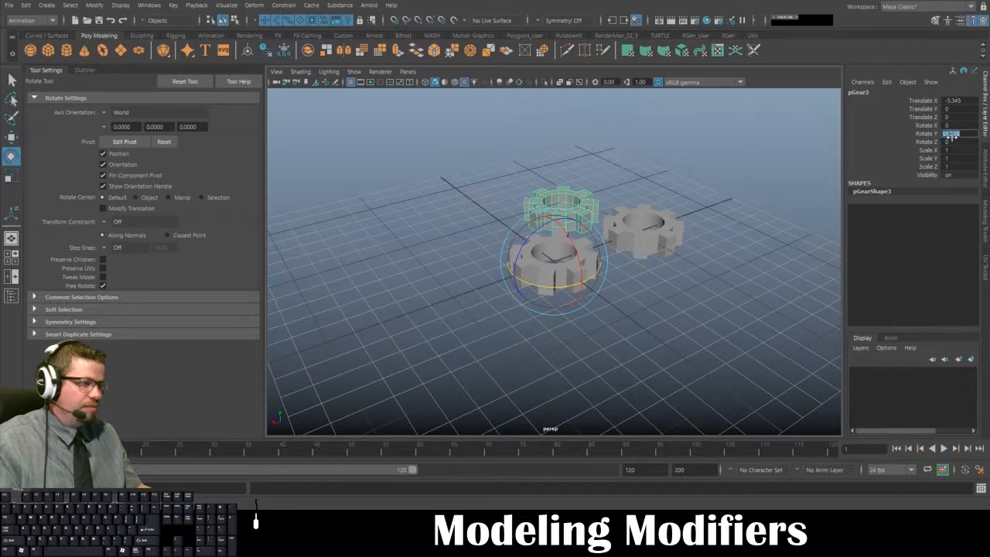
pyautogui.write('45')
pyautogui.press('Return')
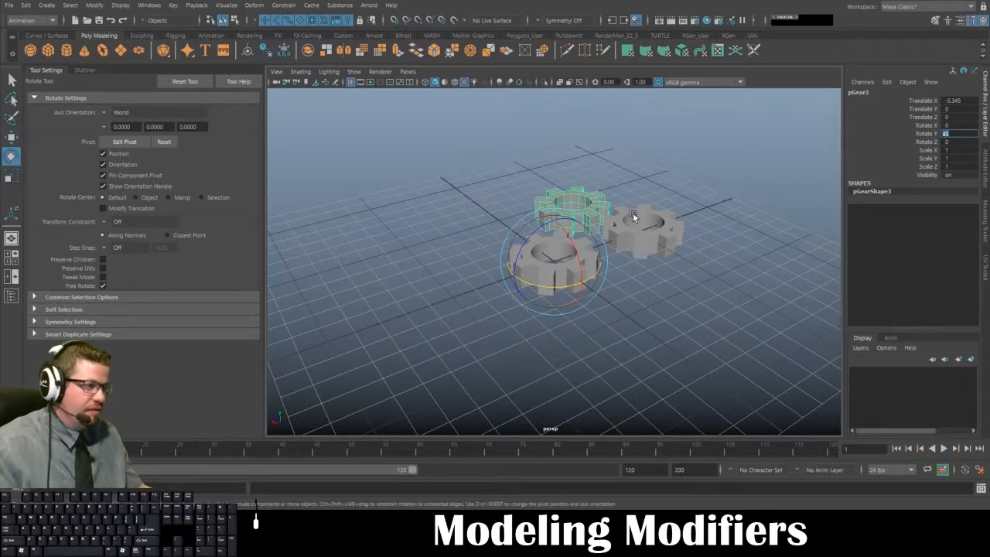
# - Repeat Duplicate with Transform to complete a ring of eight gears around the central one, and deselect
pyautogui.keyDown('alt'); pyautogui.moveTo(643, 221); pyautogui.dragTo(611, 248); pyautogui.keyUp('alt')
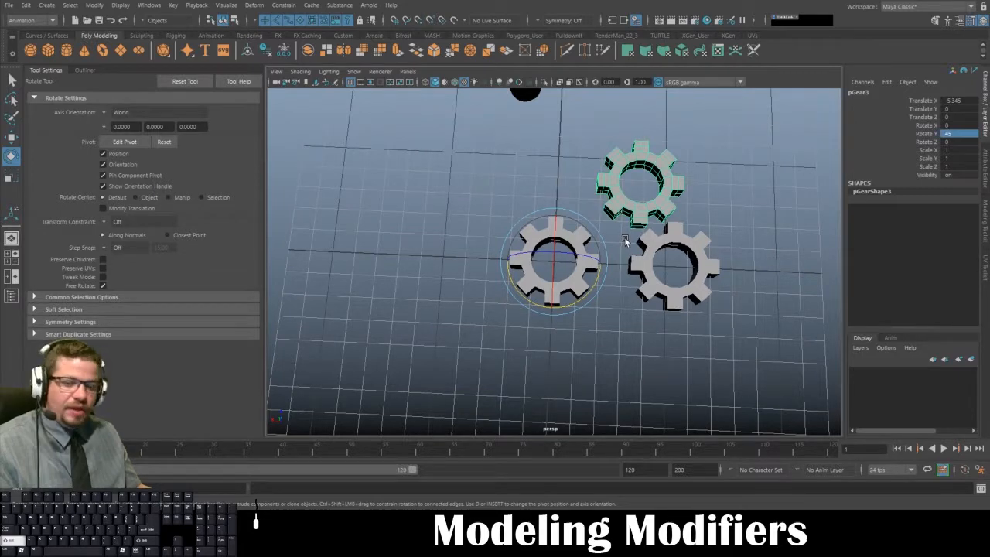
pyautogui.hotkey('shift', 'd')
pyautogui.hotkey('shift', 'd')
pyautogui.hotkey('shift', 'd')
pyautogui.hotkey('shift', 'd')
pyautogui.hotkey('shift', 'd')
pyautogui.hotkey('shift', 'd')
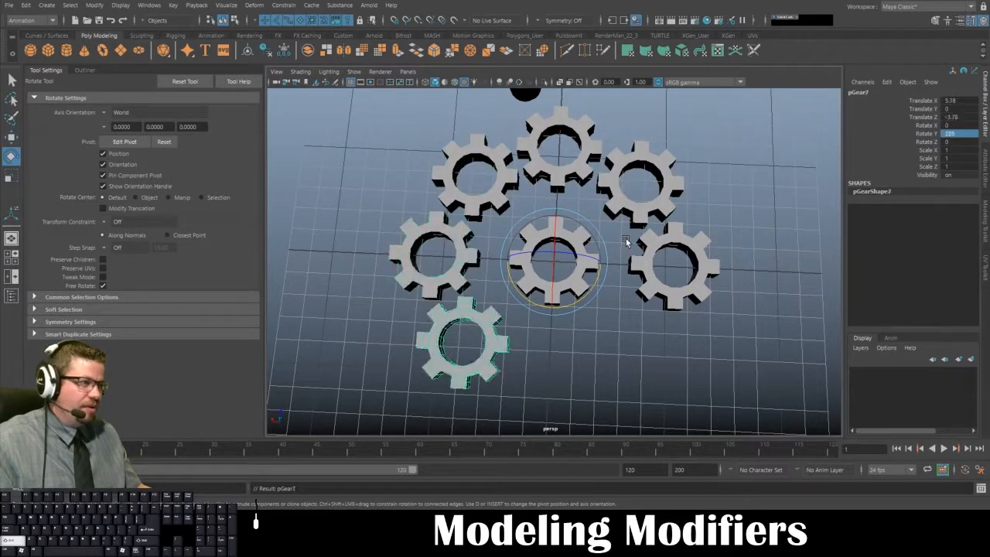
pyautogui.keyDown('alt'); pyautogui.moveTo(626, 242); pyautogui.dragTo(509, 219, button='right'); pyautogui.keyUp('alt')
pyautogui.keyDown('alt'); pyautogui.moveTo(509, 219); pyautogui.dragTo(540, 221); pyautogui.keyUp('alt')
pyautogui.click(606, 180)
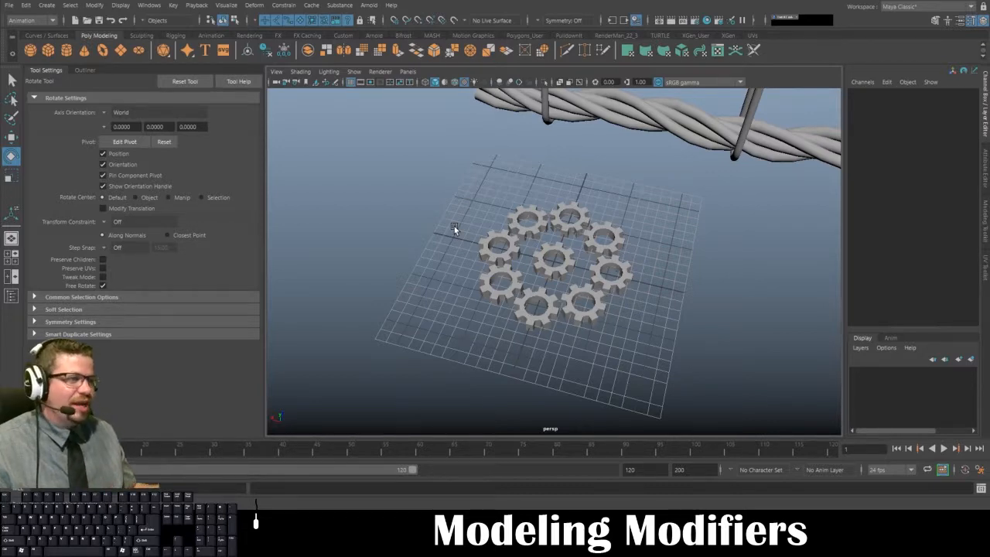
pyautogui.keyDown('alt'); pyautogui.moveTo(505, 261); pyautogui.dragTo(522, 289); pyautogui.keyUp('alt')
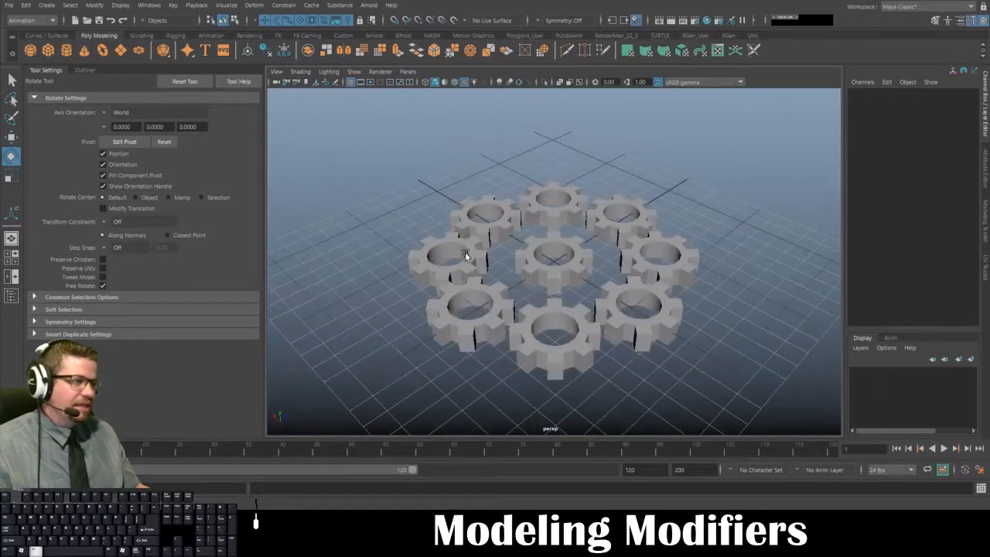
pyautogui.keyDown('alt'); pyautogui.moveTo(521, 289); pyautogui.dragTo(518, 247, button='right'); pyautogui.keyUp('alt')
pyautogui.keyDown('alt'); pyautogui.moveTo(517, 248); pyautogui.dragTo(534, 281); pyautogui.keyUp('alt')
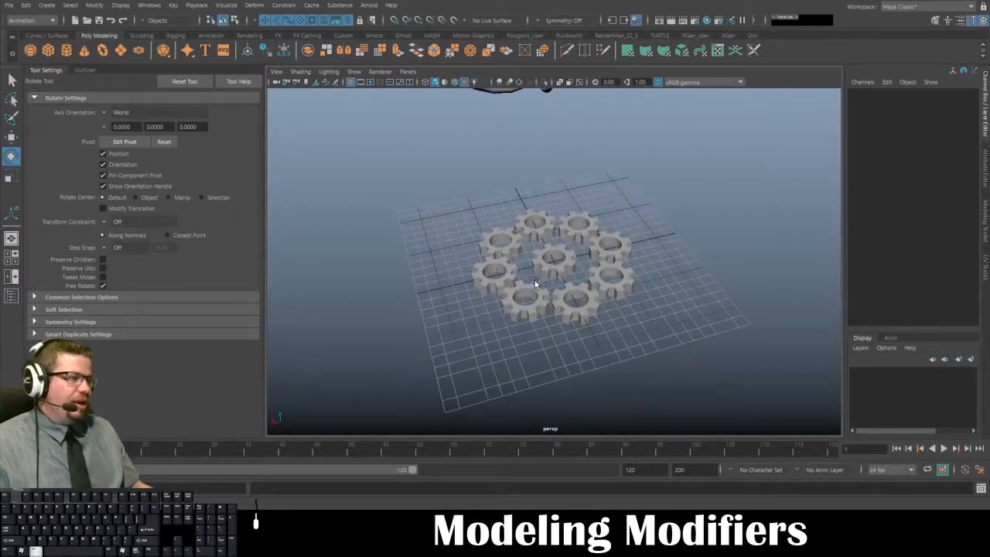
# - Move the central gear up to the first rope arch and vertex-snap it to one arch end at Translate 0.424, 22.373, -0.642
pyautogui.click(548, 270)
pyautogui.keyDown('alt'); pyautogui.moveTo(548, 271); pyautogui.dragTo(534, 236, button='right'); pyautogui.keyUp('alt')
pyautogui.keyDown('alt'); pyautogui.moveTo(533, 236); pyautogui.dragTo(506, 236); pyautogui.keyUp('alt')
pyautogui.press('w')
pyautogui.moveTo(546, 260); pyautogui.dragTo(485, 126)
pyautogui.press('f')
pyautogui.keyDown('alt'); pyautogui.moveTo(603, 248); pyautogui.dragTo(571, 226, button='right'); pyautogui.keyUp('alt')
pyautogui.keyDown('alt'); pyautogui.moveTo(571, 226); pyautogui.dragTo(592, 220); pyautogui.keyUp('alt')
pyautogui.moveTo(595, 259); pyautogui.dragTo(510, 213)
pyautogui.press('w')
pyautogui.press('v')
pyautogui.keyDown('alt'); pyautogui.moveTo(542, 254); pyautogui.dragTo(563, 311); pyautogui.keyUp('alt')
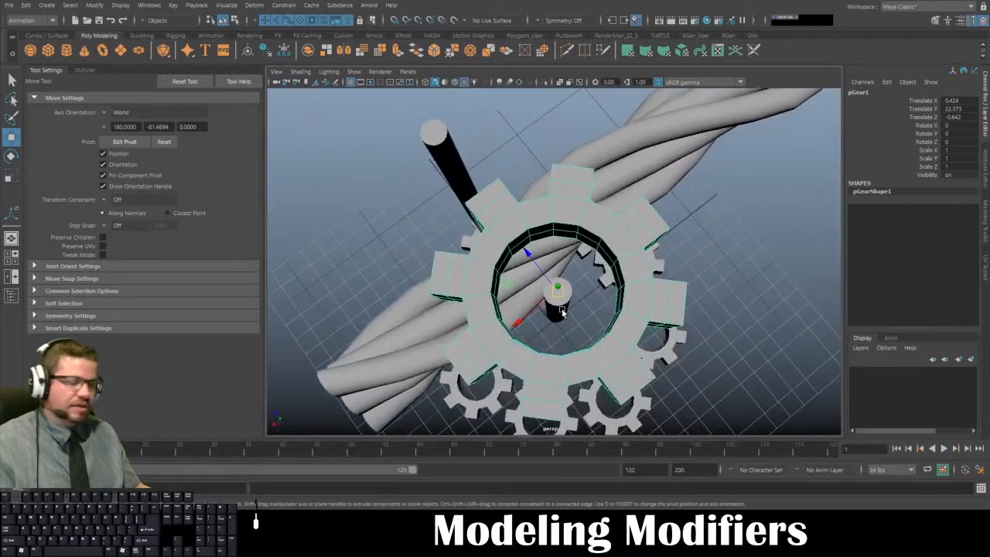
# - Turn on Wireframe on Shaded in the perspective view and bring the arch end inside the gear into close view
pyautogui.click(295, 72)
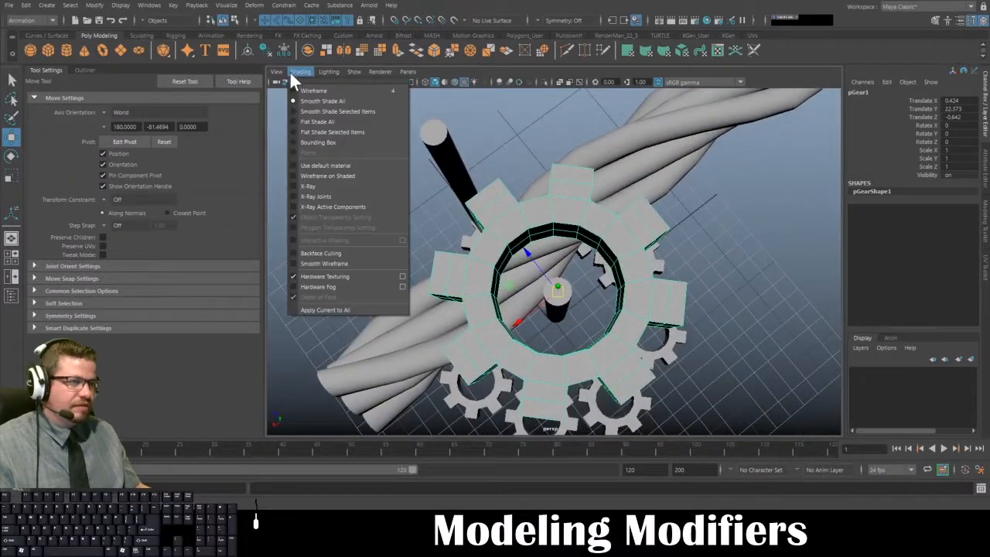
pyautogui.click(330, 178)
pyautogui.keyDown('alt'); pyautogui.moveTo(420, 224); pyautogui.dragTo(533, 267, button='right'); pyautogui.keyUp('alt')
pyautogui.moveTo(533, 268)
pyautogui.keyDown('alt'); pyautogui.mouseDown()
pyautogui.moveTo(474, 241)
pyautogui.moveTo(414, 255)
pyautogui.mouseUp(); pyautogui.keyUp('alt')
pyautogui.keyDown('alt'); pyautogui.moveTo(468, 216); pyautogui.dragTo(450, 199); pyautogui.keyUp('alt')
# - Scale the gear uniformly to 0.215 so that it fits around the end of the arch
pyautogui.press('r')
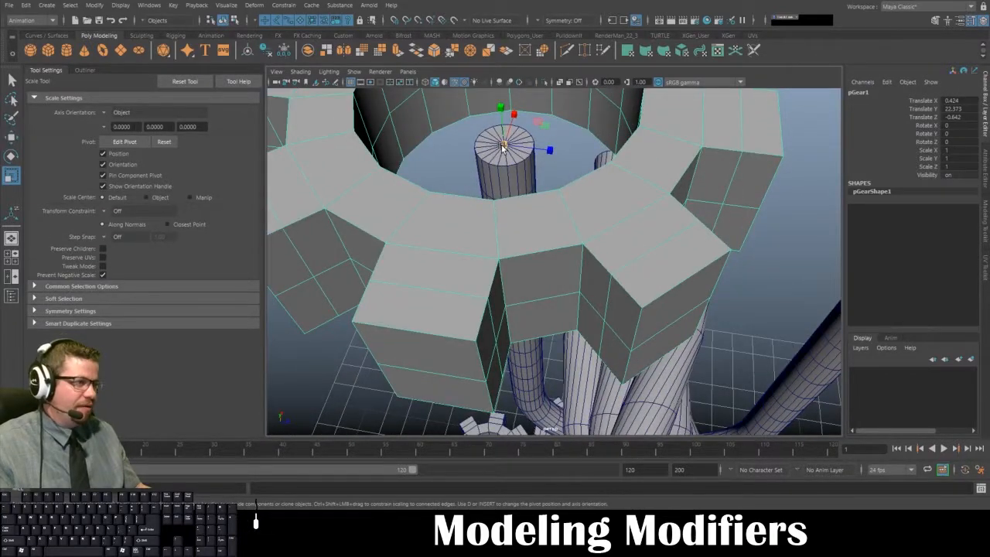
pyautogui.moveTo(503, 146); pyautogui.dragTo(337, 126)
pyautogui.moveTo(247, 126); pyautogui.dragTo(230, 127)
pyautogui.keyDown('alt'); pyautogui.moveTo(377, 154); pyautogui.dragTo(545, 153); pyautogui.keyUp('alt')
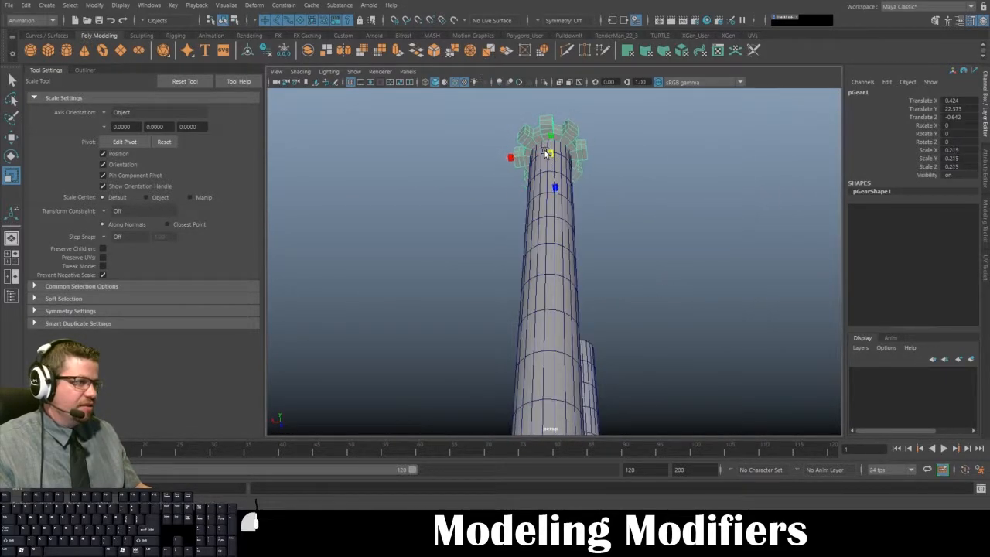
pyautogui.click(614, 98)
pyautogui.keyDown('alt'); pyautogui.moveTo(614, 98); pyautogui.dragTo(581, 276); pyautogui.keyUp('alt')
# - Duplicate the small gear and vertex-snap the copy onto the first arch's other end at Translate Z 2.786
pyautogui.click(581, 245)
pyautogui.keyDown('alt'); pyautogui.moveTo(635, 258); pyautogui.dragTo(555, 277); pyautogui.keyUp('alt')
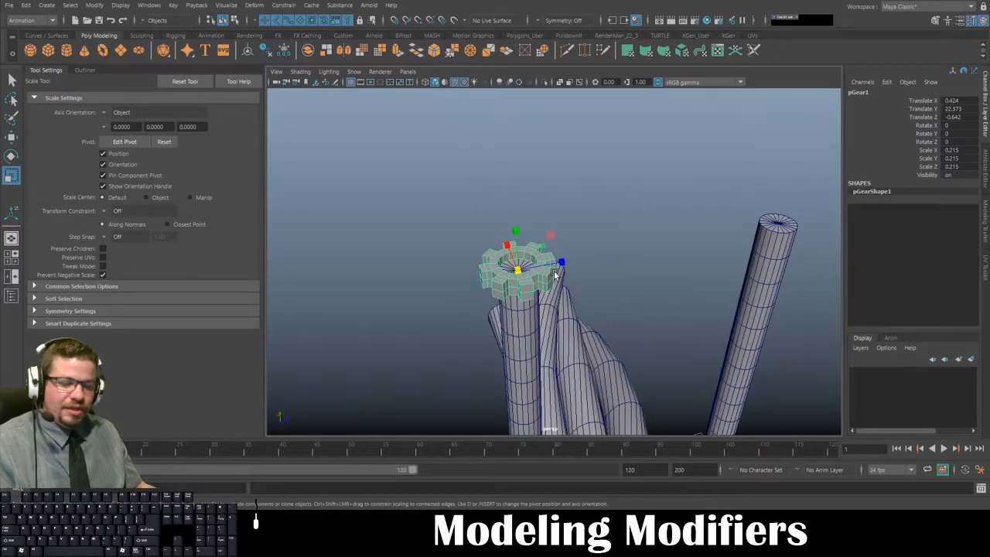
pyautogui.press('w')
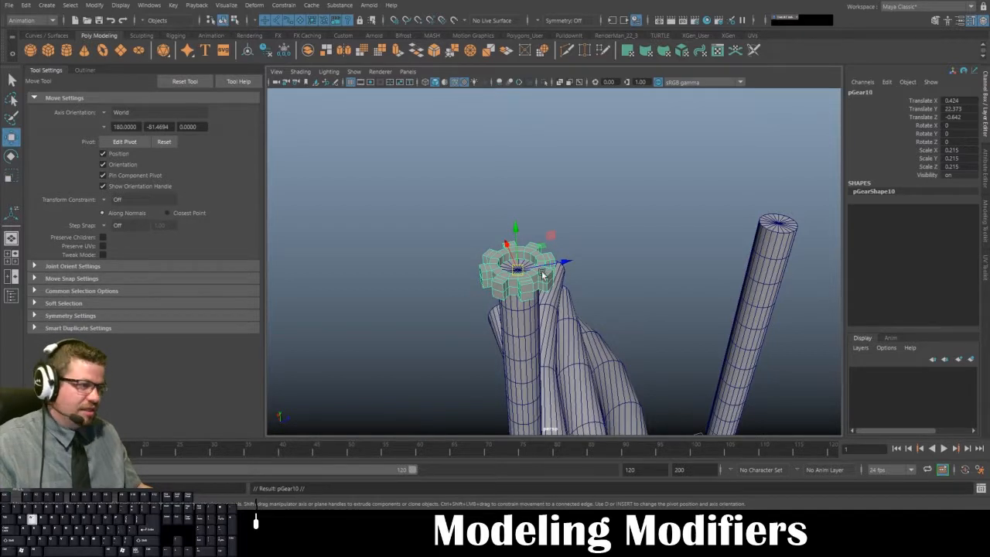
pyautogui.moveTo(543, 274); pyautogui.dragTo(772, 219, button='middle')
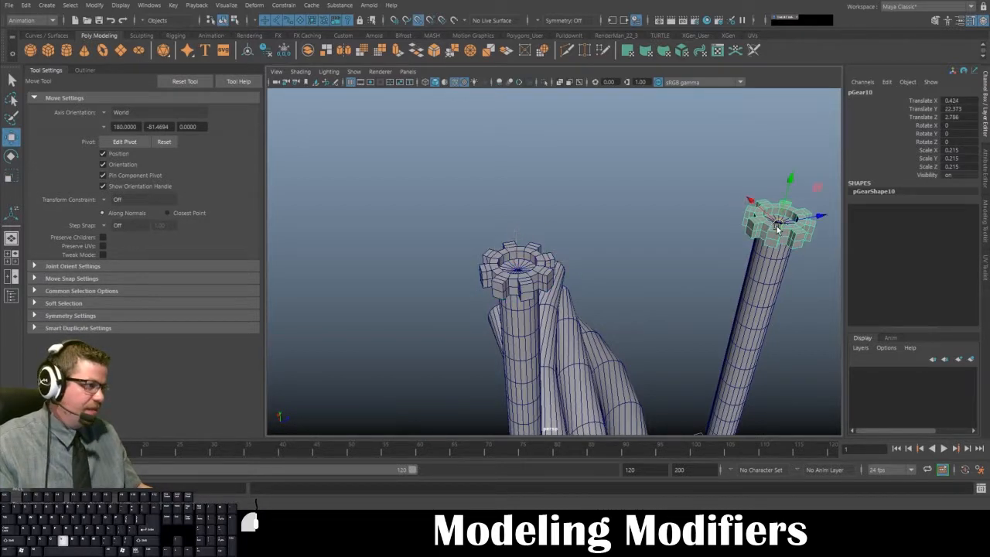
# - Duplicate the small gear onto both ends of the middle arch, snapping the copies at Translate X -12.277 with Translate Z -0.642 and 2.786
pyautogui.keyDown('alt'); pyautogui.moveTo(778, 228); pyautogui.dragTo(499, 178); pyautogui.keyUp('alt')
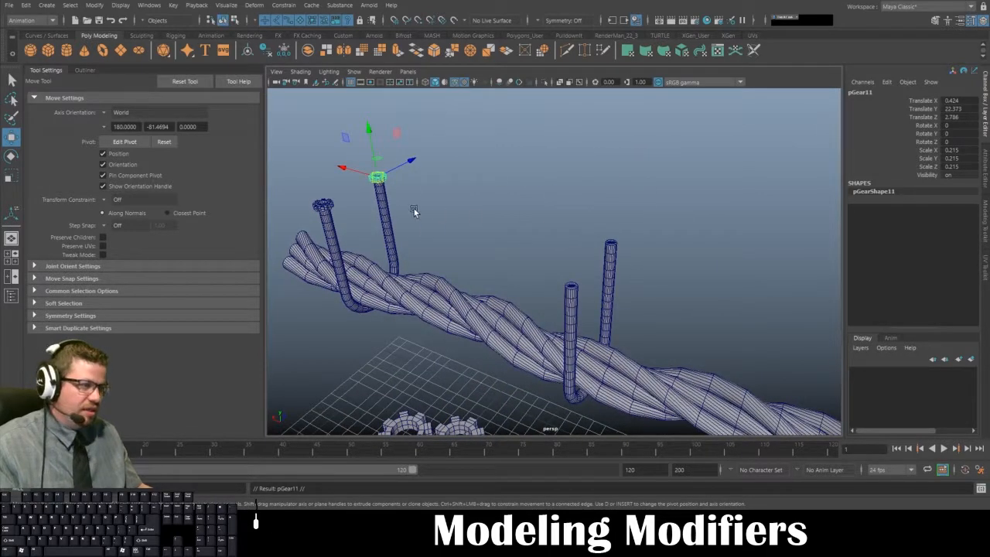
pyautogui.moveTo(381, 180); pyautogui.dragTo(574, 289, button='middle')
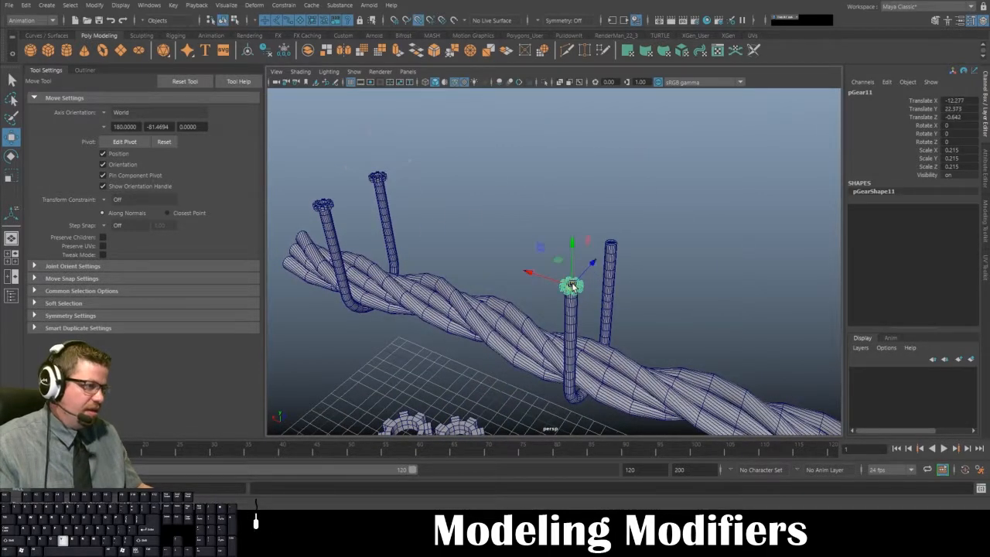
pyautogui.press('f')
pyautogui.keyDown('alt'); pyautogui.moveTo(572, 284); pyautogui.dragTo(558, 264); pyautogui.keyUp('alt')
pyautogui.keyDown('alt'); pyautogui.moveTo(558, 265); pyautogui.dragTo(421, 125, button='right'); pyautogui.keyUp('alt')
pyautogui.hotkey('ctrl', 'd')
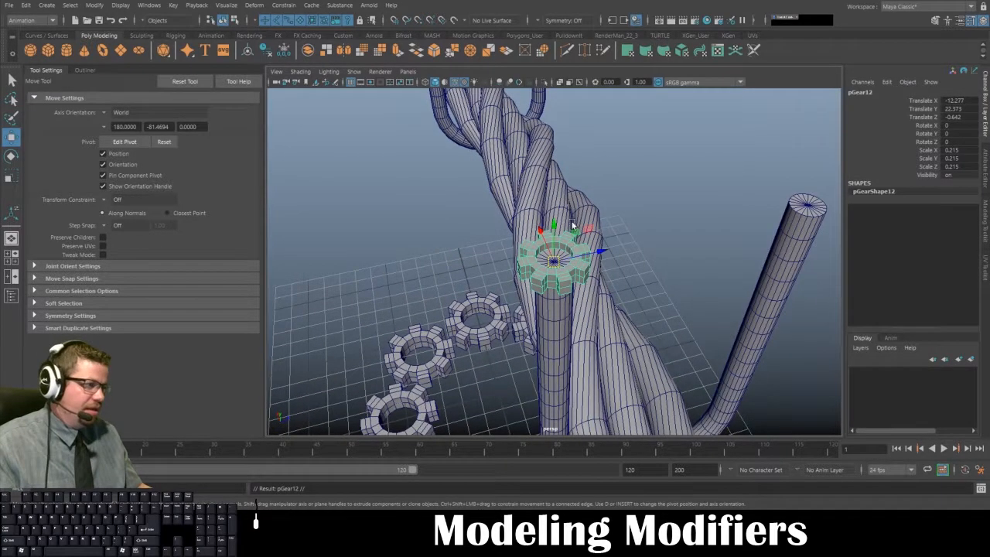
pyautogui.moveTo(554, 263); pyautogui.dragTo(790, 201)
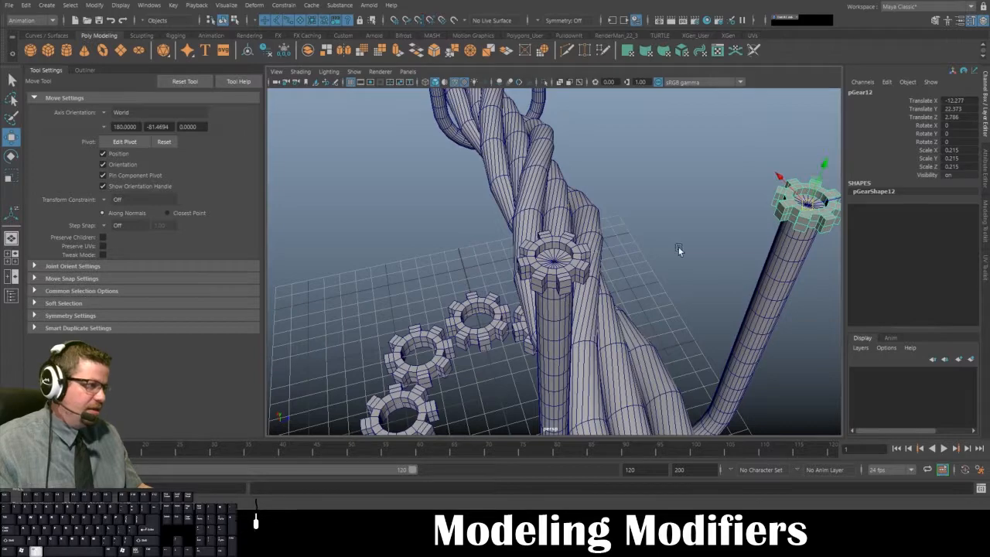
# - Duplicate the small gear and vertex-snap the copy onto one end of the last arch at Translate X -24.978, Z 2.786
pyautogui.keyDown('alt'); pyautogui.moveTo(679, 247); pyautogui.dragTo(620, 239); pyautogui.keyUp('alt')
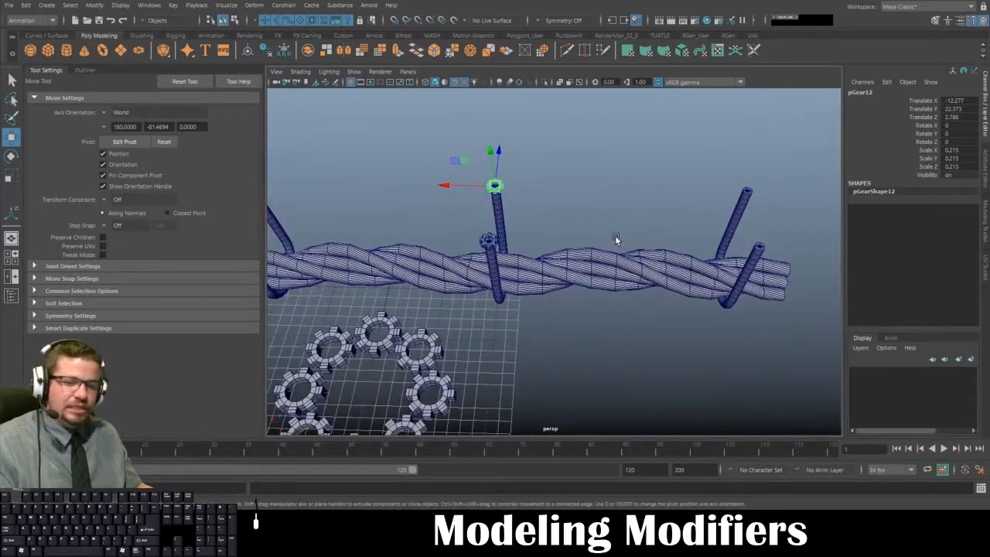
pyautogui.press('v')
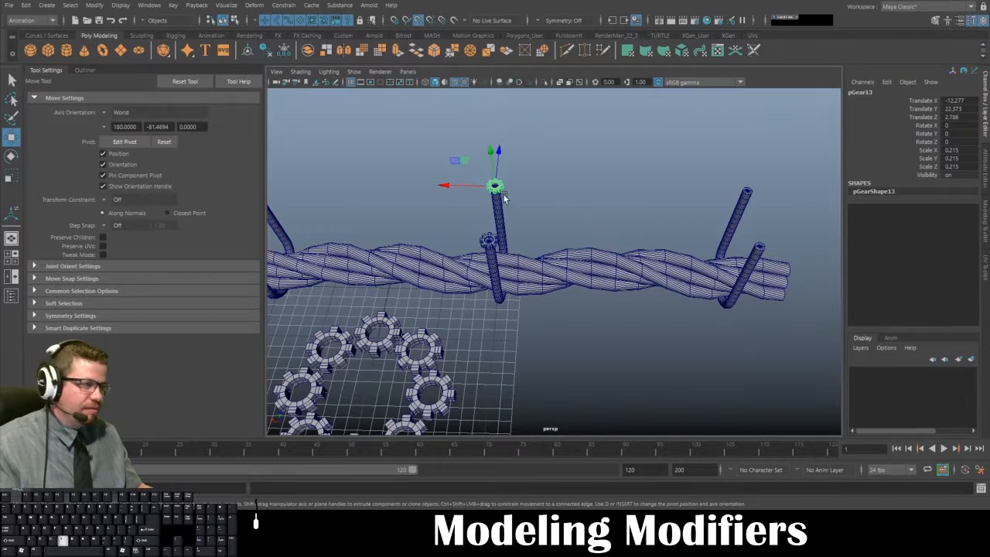
pyautogui.moveTo(495, 188); pyautogui.dragTo(350, 230)
pyautogui.press('f')
pyautogui.keyDown('alt'); pyautogui.moveTo(350, 230); pyautogui.dragTo(364, 91, button='right'); pyautogui.keyUp('alt')
pyautogui.keyDown('alt'); pyautogui.moveTo(363, 92); pyautogui.dragTo(735, 282); pyautogui.keyUp('alt')
pyautogui.keyDown('alt'); pyautogui.moveTo(735, 283); pyautogui.dragTo(533, 215, button='right'); pyautogui.keyUp('alt')
pyautogui.keyDown('alt'); pyautogui.moveTo(533, 214); pyautogui.dragTo(577, 172, button='middle'); pyautogui.keyUp('alt')
pyautogui.keyDown('alt'); pyautogui.moveTo(561, 348); pyautogui.dragTo(450, 351); pyautogui.keyUp('alt')
# - Duplicate the small gear onto the remaining bare end of the last arch with vertex snapping, and deselect it
pyautogui.hotkey('ctrl', 'd')
pyautogui.press('v')
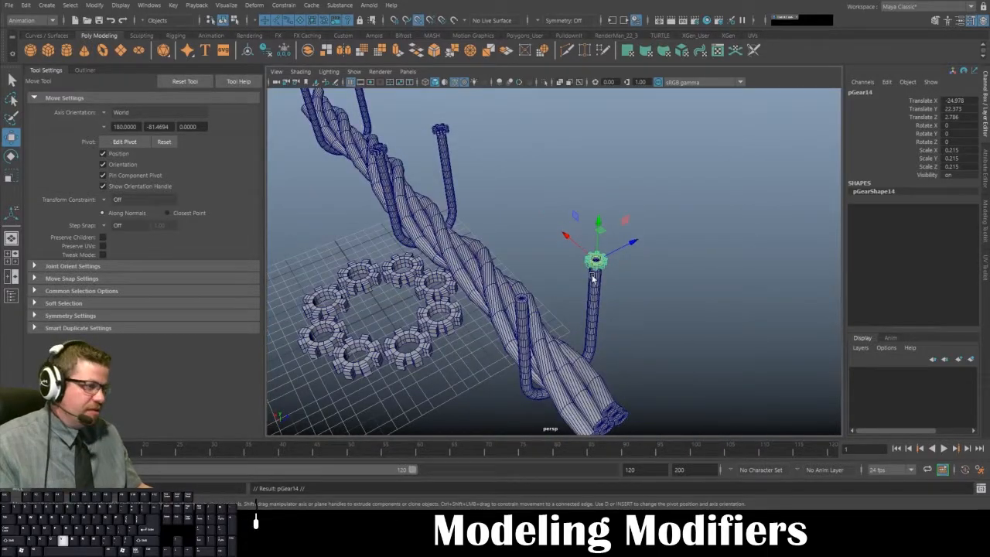
pyautogui.moveTo(598, 262); pyautogui.dragTo(561, 306)
pyautogui.press('f')
pyautogui.press('v')
pyautogui.moveTo(553, 262); pyautogui.dragTo(606, 241)
pyautogui.keyDown('alt'); pyautogui.moveTo(606, 274); pyautogui.dragTo(423, 203, button='right'); pyautogui.keyUp('alt')
pyautogui.click(581, 137)
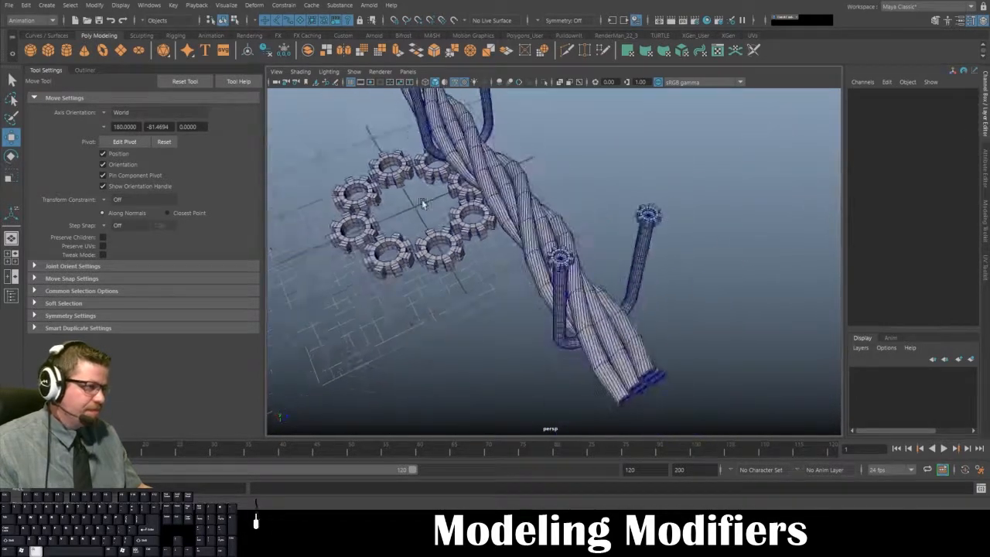
pyautogui.keyDown('alt'); pyautogui.moveTo(423, 203); pyautogui.dragTo(459, 230); pyautogui.keyUp('alt')
pyautogui.click(298, 72)
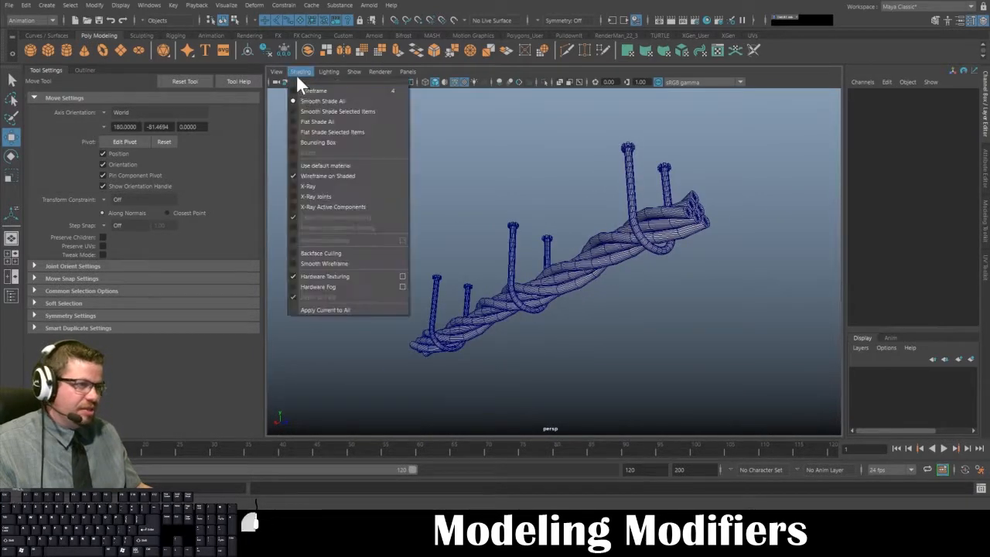
pyautogui.click(314, 183)
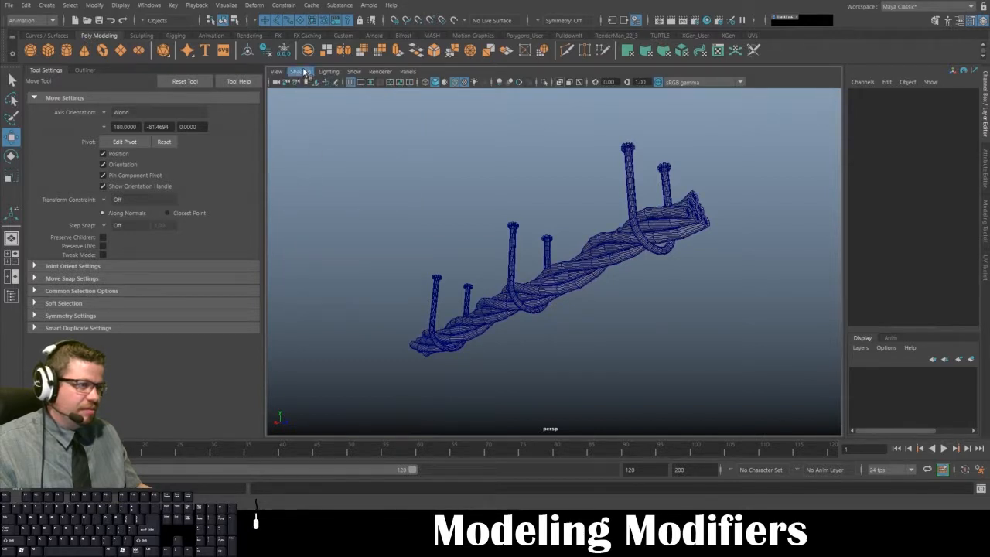
pyautogui.click(304, 71)
pyautogui.click(310, 186)
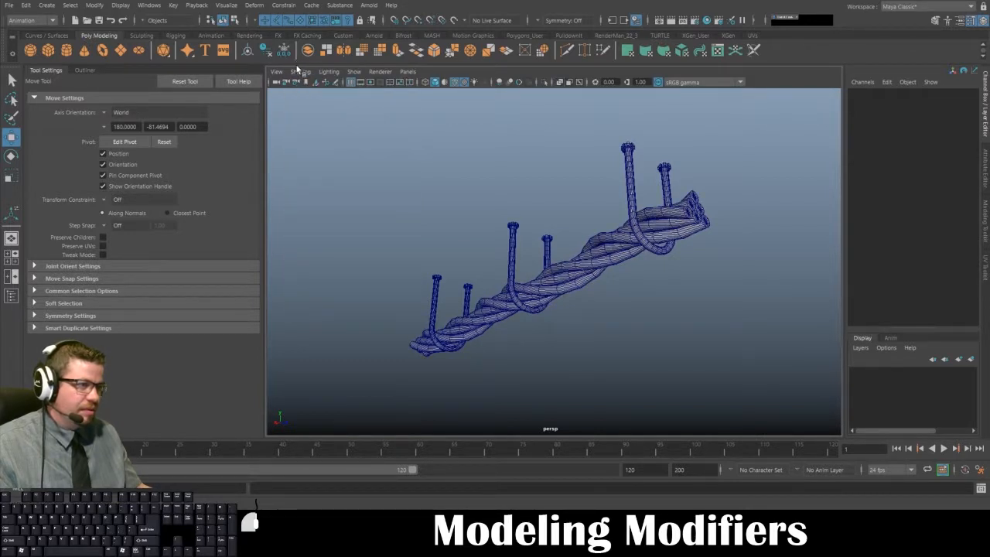
# - Turn off wireframe on the shaded models and inspect the rope with its capped arches from several angles
pyautogui.click(300, 71)
pyautogui.click(319, 176)
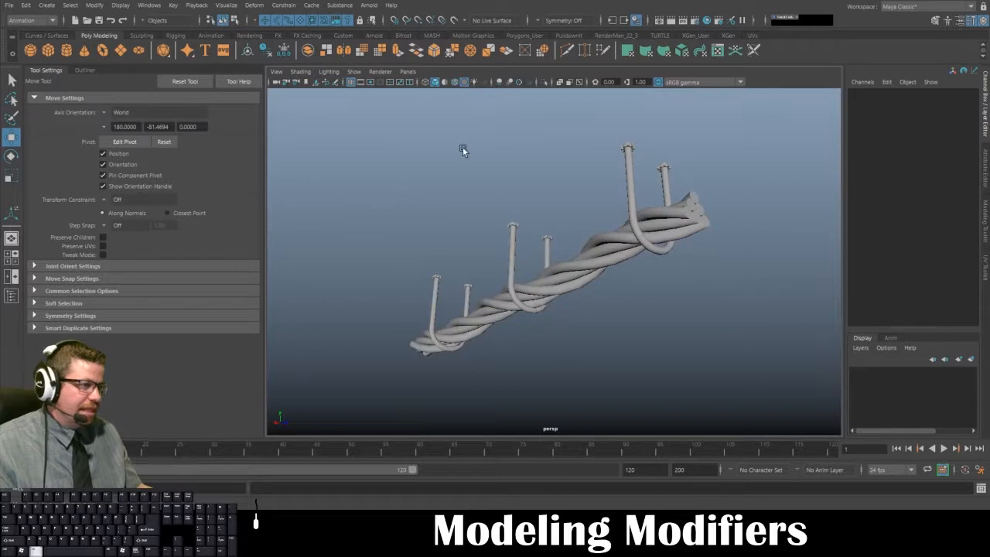
pyautogui.keyDown('alt'); pyautogui.moveTo(462, 147); pyautogui.dragTo(471, 166, button='middle'); pyautogui.keyUp('alt')
pyautogui.keyDown('alt'); pyautogui.moveTo(470, 166); pyautogui.dragTo(549, 281, button='right'); pyautogui.keyUp('alt')
pyautogui.keyDown('alt'); pyautogui.moveTo(549, 280); pyautogui.dragTo(534, 209, button='middle'); pyautogui.keyUp('alt')
pyautogui.keyDown('alt'); pyautogui.moveTo(534, 209); pyautogui.dragTo(520, 257); pyautogui.keyUp('alt')
pyautogui.keyDown('alt'); pyautogui.moveTo(520, 257); pyautogui.dragTo(491, 244, button='right'); pyautogui.keyUp('alt')
pyautogui.keyDown('alt'); pyautogui.moveTo(492, 243); pyautogui.dragTo(454, 233); pyautogui.keyUp('alt')
pyautogui.click(517, 257)
pyautogui.click(474, 218)
pyautogui.keyDown('alt'); pyautogui.moveTo(442, 288); pyautogui.dragTo(417, 225); pyautogui.keyUp('alt')
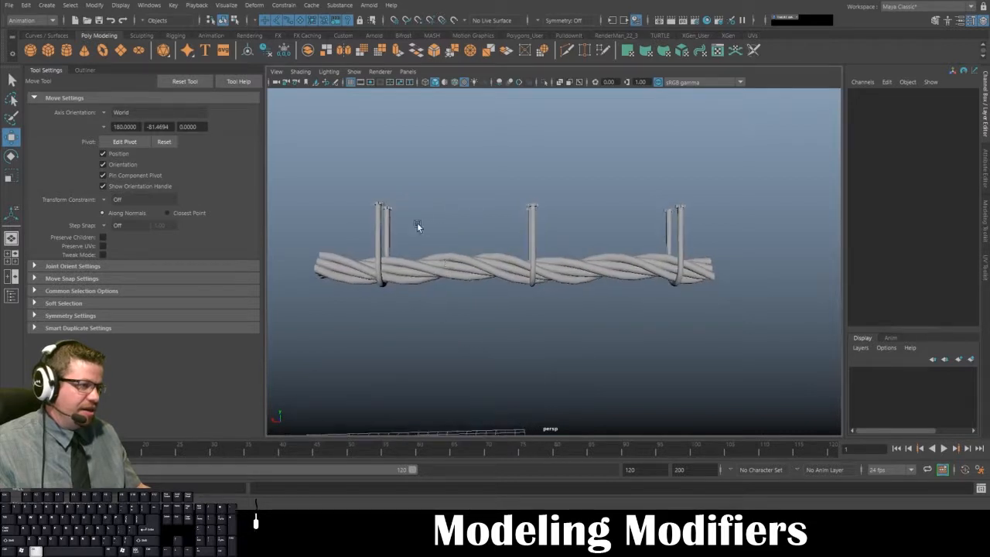
# - Create a polygon plane, scale it uniformly to 52.74, and raise it above the rope to Translate Y 37.379
pyautogui.click(120, 52)
pyautogui.keyDown('alt'); pyautogui.moveTo(490, 302); pyautogui.dragTo(473, 261, button='right'); pyautogui.keyUp('alt')
pyautogui.press('r')
pyautogui.moveTo(469, 370); pyautogui.dragTo(723, 410)
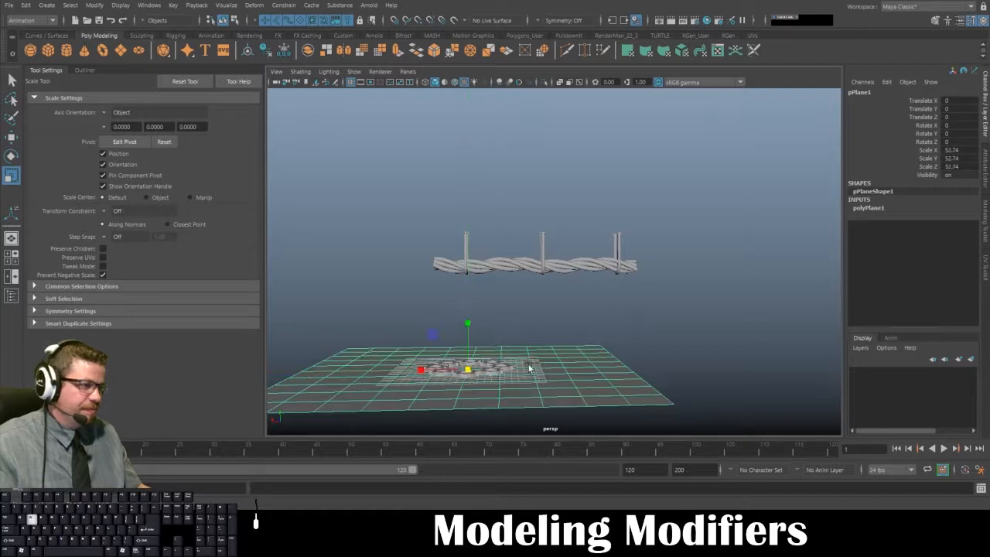
pyautogui.press('w')
pyautogui.moveTo(468, 333); pyautogui.dragTo(462, 207)
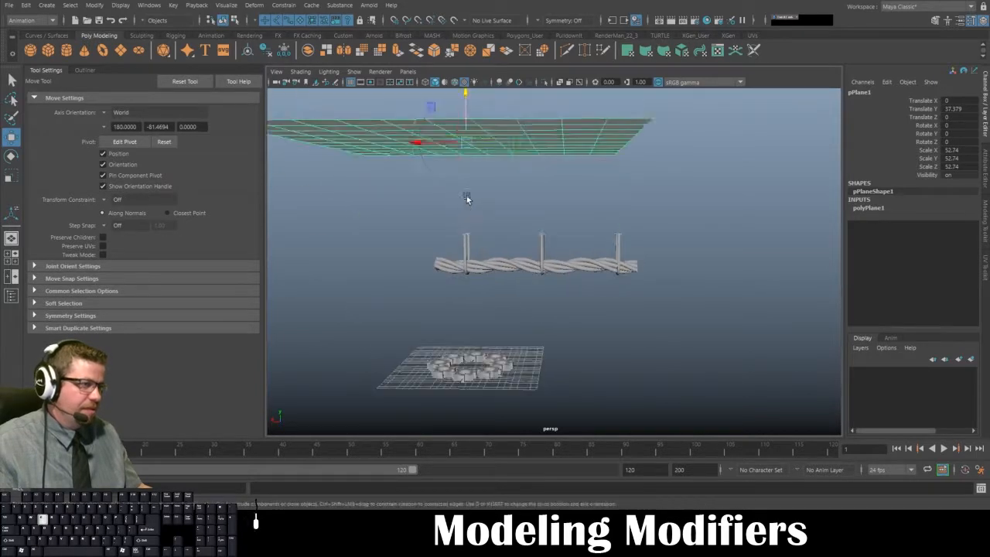
# - Try rotating the plane about its X axis
pyautogui.press('e')
pyautogui.moveTo(457, 121); pyautogui.dragTo(487, 241)
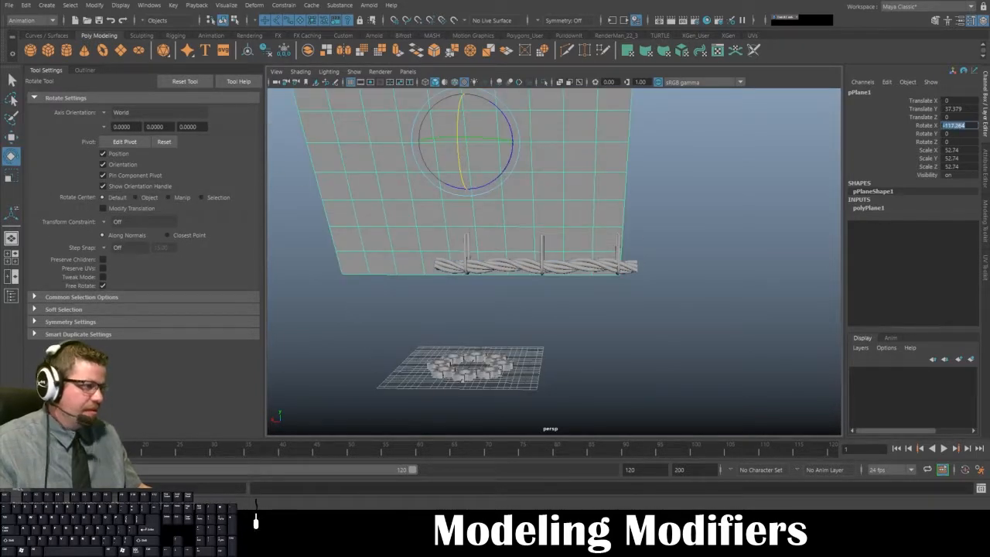
pyautogui.write('180')
pyautogui.press('Return')
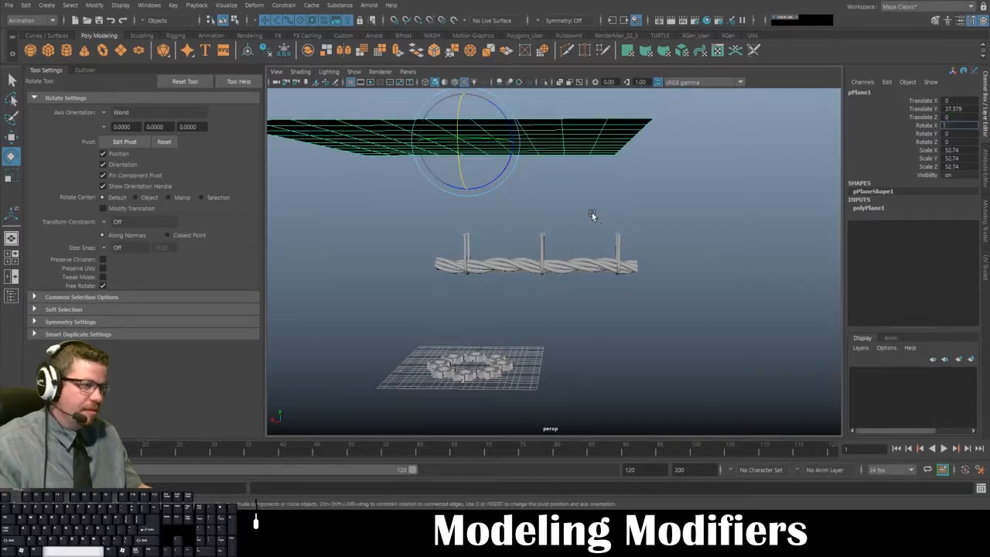
# - Lower the plane to Translate Y 21.771, near the tops of the arches
pyautogui.click(577, 207)
pyautogui.keyDown('alt'); pyautogui.moveTo(605, 213); pyautogui.dragTo(540, 148); pyautogui.keyUp('alt')
pyautogui.click(539, 148)
pyautogui.keyDown('alt'); pyautogui.moveTo(539, 147); pyautogui.dragTo(550, 256, button='middle'); pyautogui.keyUp('alt')
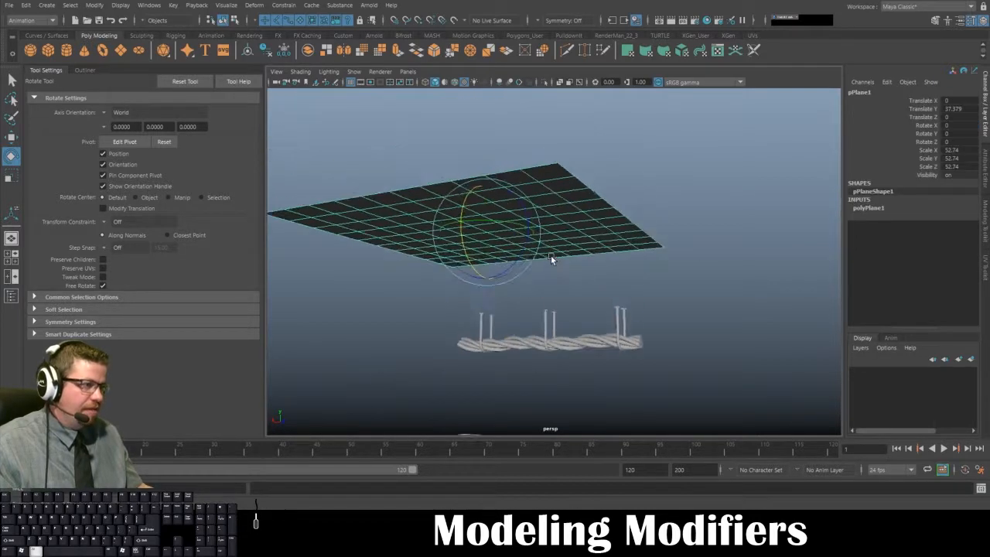
pyautogui.scroll(2, 551, 255)
pyautogui.press('w')
pyautogui.moveTo(481, 181); pyautogui.dragTo(495, 300)
pyautogui.press('f')
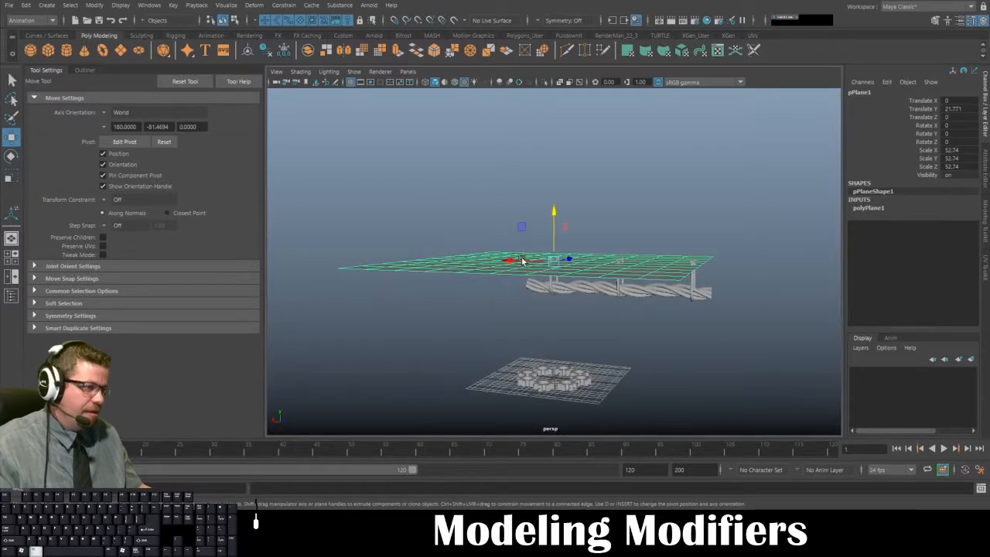
# - Narrow the plane to Scale Z 11.578 and position it over the arches at Translate X -7.898, Y 22.444, Z 1.354
pyautogui.keyDown('alt'); pyautogui.moveTo(522, 261); pyautogui.dragTo(580, 329); pyautogui.keyUp('alt')
pyautogui.press('r')
pyautogui.moveTo(562, 223)
pyautogui.mouseDown()
pyautogui.moveTo(552, 247)
pyautogui.moveTo(560, 259)
pyautogui.moveTo(567, 212)
pyautogui.mouseUp()
pyautogui.press('w')
pyautogui.moveTo(511, 244); pyautogui.dragTo(607, 187)
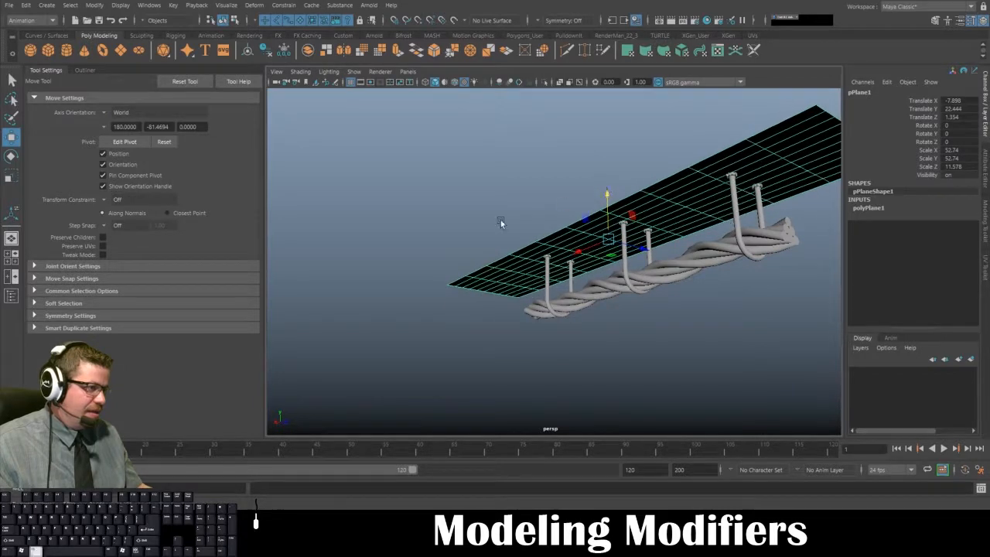
# - Flip the plane over by setting its Rotate X to 180
pyautogui.keyDown('alt'); pyautogui.moveTo(502, 221); pyautogui.dragTo(786, 468, button='right'); pyautogui.keyUp('alt')
pyautogui.keyDown('alt'); pyautogui.moveTo(504, 243); pyautogui.dragTo(511, 276); pyautogui.keyUp('alt')
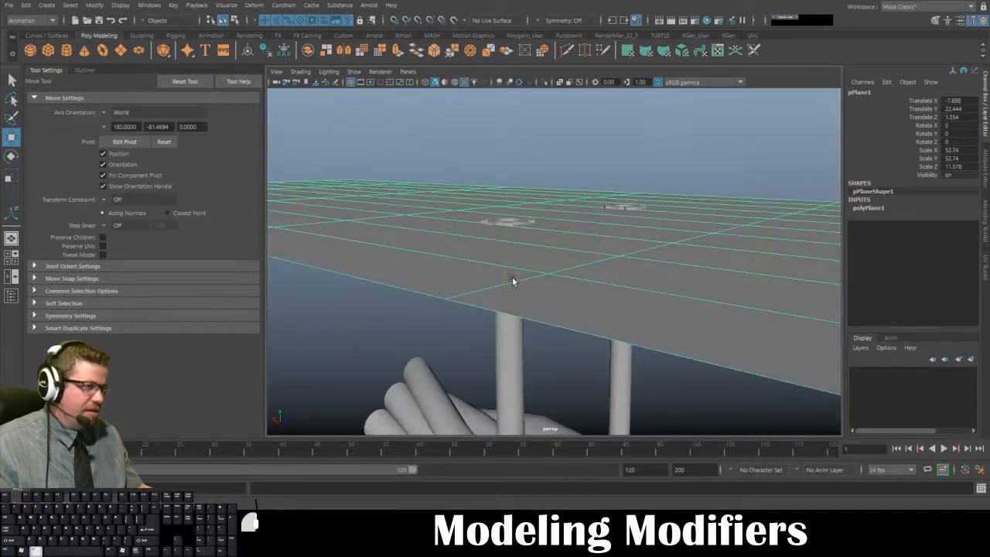
pyautogui.keyDown('alt'); pyautogui.moveTo(508, 223); pyautogui.dragTo(519, 253); pyautogui.keyUp('alt')
pyautogui.click(519, 253)
pyautogui.keyDown('alt'); pyautogui.moveTo(583, 246); pyautogui.dragTo(561, 229); pyautogui.keyUp('alt')
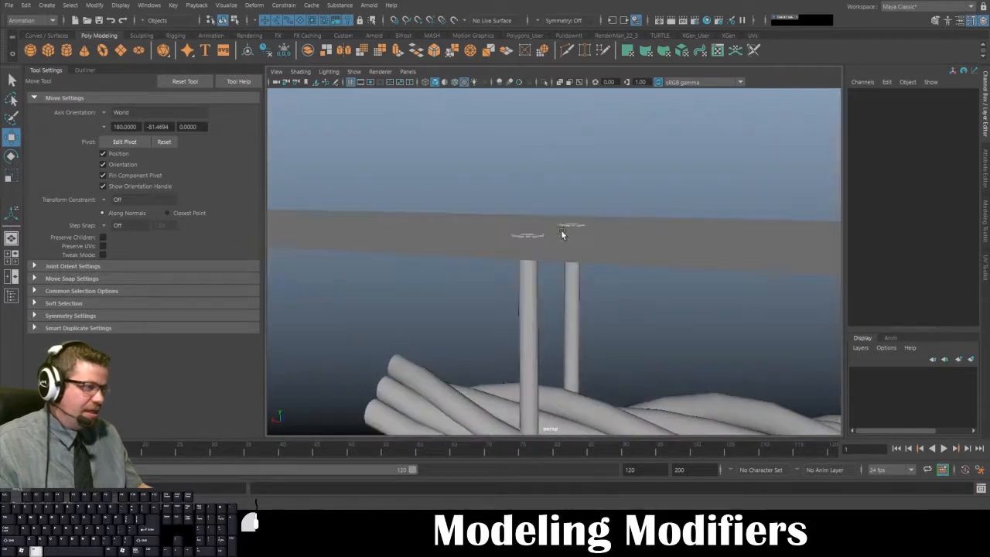
pyautogui.click(540, 246)
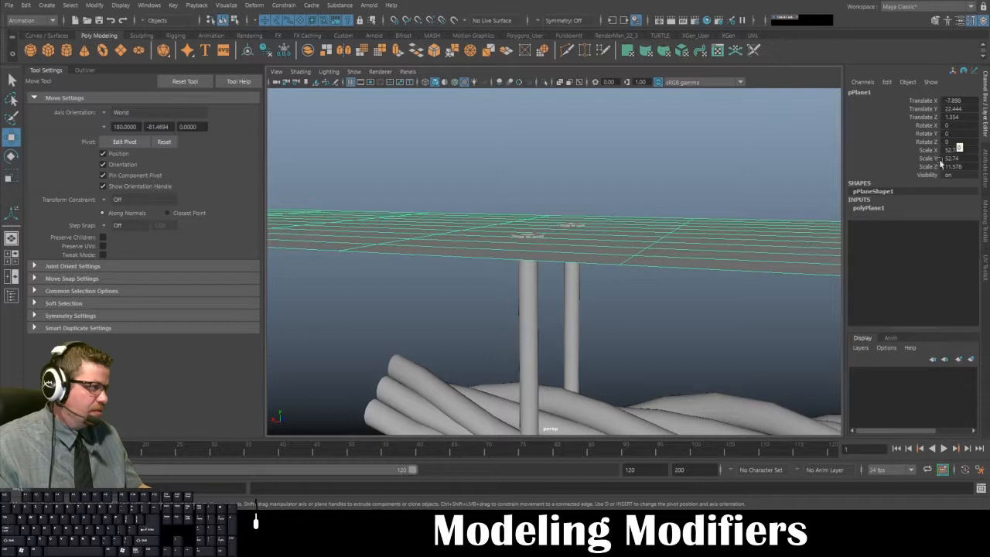
pyautogui.keyDown('alt'); pyautogui.moveTo(715, 237); pyautogui.dragTo(727, 267); pyautogui.keyUp('alt')
pyautogui.press('e')
pyautogui.moveTo(795, 234); pyautogui.dragTo(798, 259)
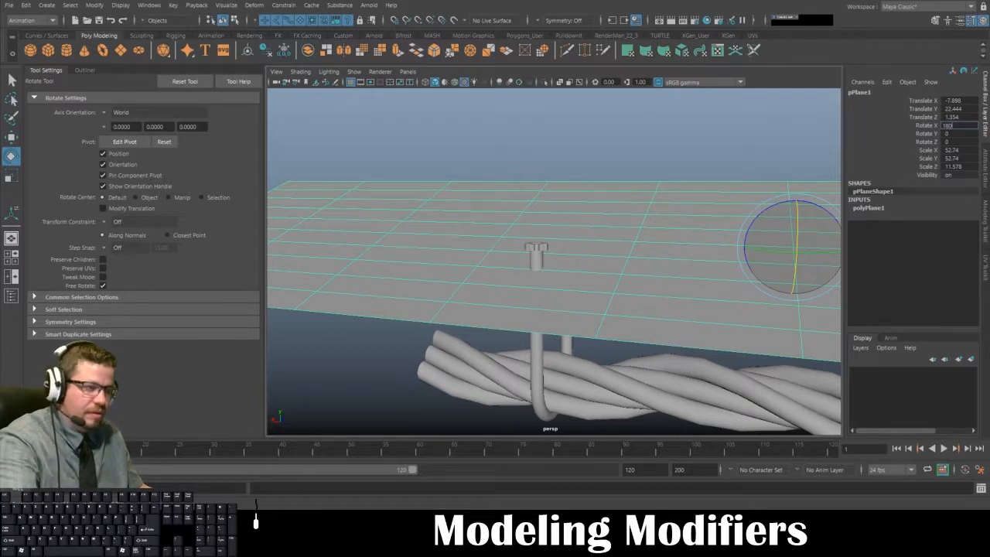
pyautogui.press('Return')
# - Examine how the flipped plane, gear caps, arches and rope fit together from below and from the side
pyautogui.click(679, 301)
pyautogui.keyDown('alt'); pyautogui.moveTo(678, 301); pyautogui.dragTo(508, 231); pyautogui.keyUp('alt')
pyautogui.click(572, 244)
pyautogui.keyDown('alt'); pyautogui.moveTo(573, 244); pyautogui.dragTo(616, 178); pyautogui.keyUp('alt')
pyautogui.click(615, 179)
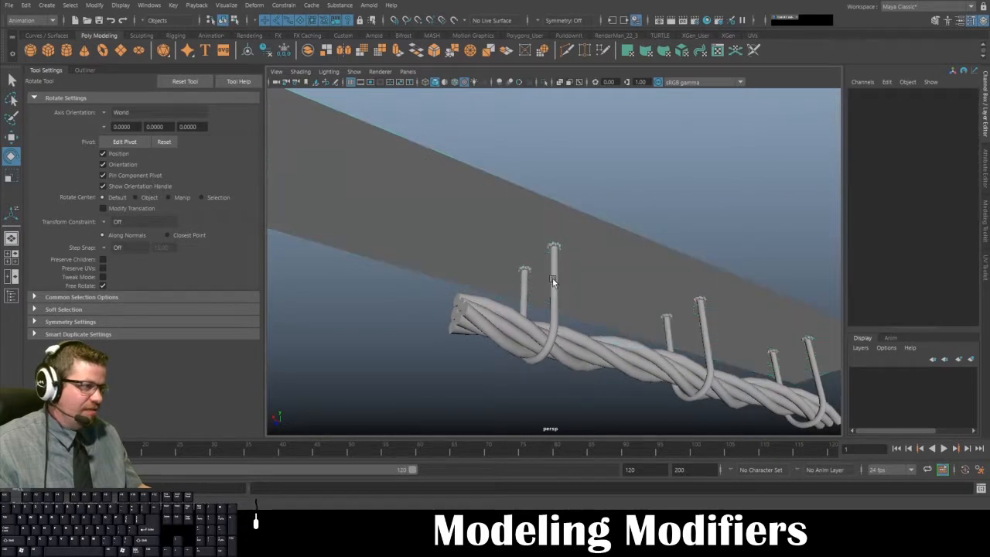
pyautogui.click(497, 257)
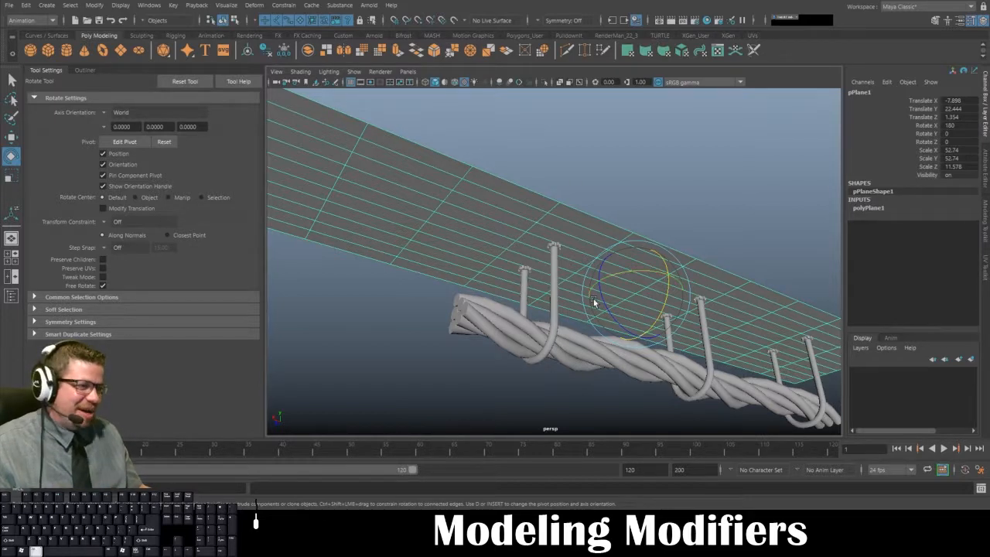
pyautogui.keyDown('alt'); pyautogui.moveTo(545, 345); pyautogui.dragTo(525, 317); pyautogui.keyUp('alt')
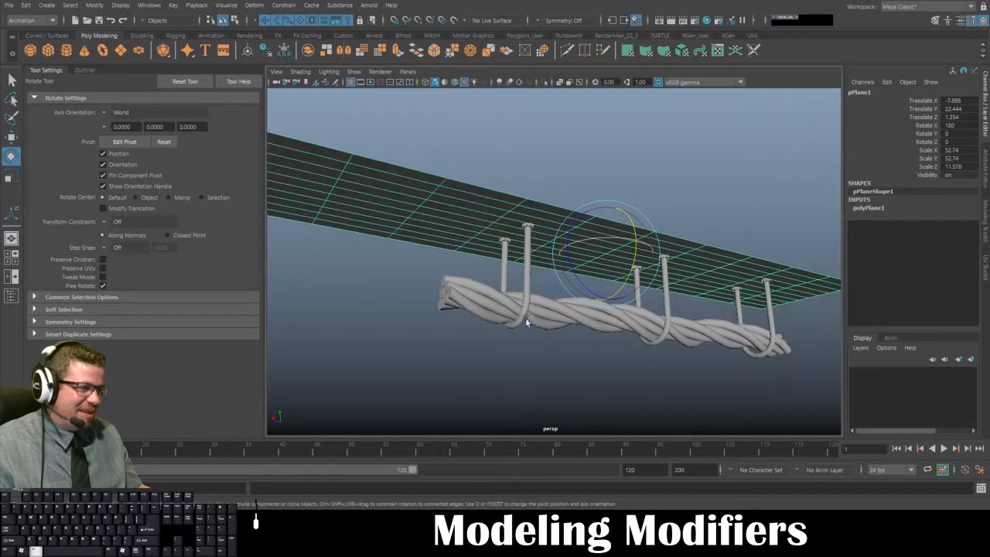
pyautogui.click(528, 255)
pyautogui.keyDown('alt'); pyautogui.moveTo(470, 244); pyautogui.dragTo(533, 248, button='right'); pyautogui.keyUp('alt')
pyautogui.click(516, 206)
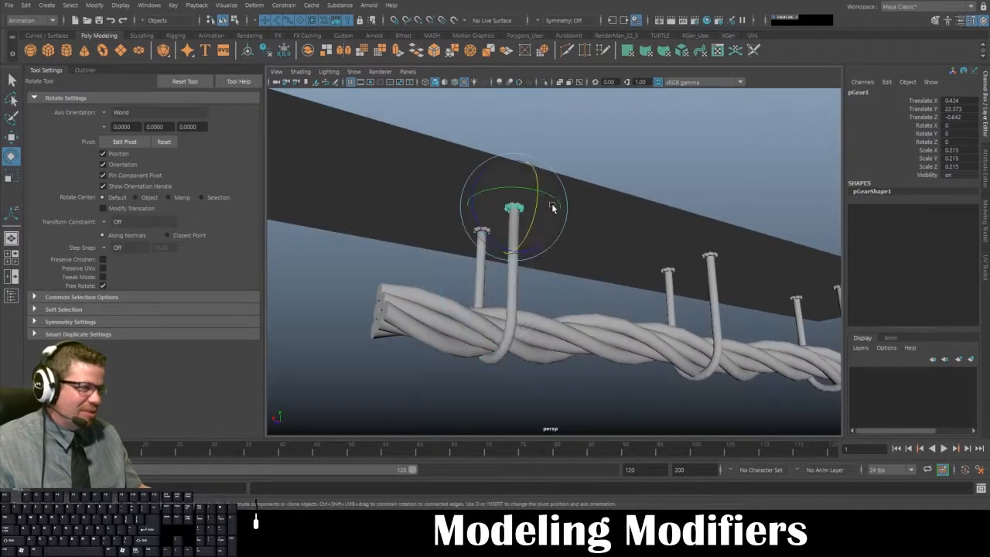
pyautogui.keyDown('alt'); pyautogui.moveTo(492, 278); pyautogui.dragTo(385, 206); pyautogui.keyUp('alt')
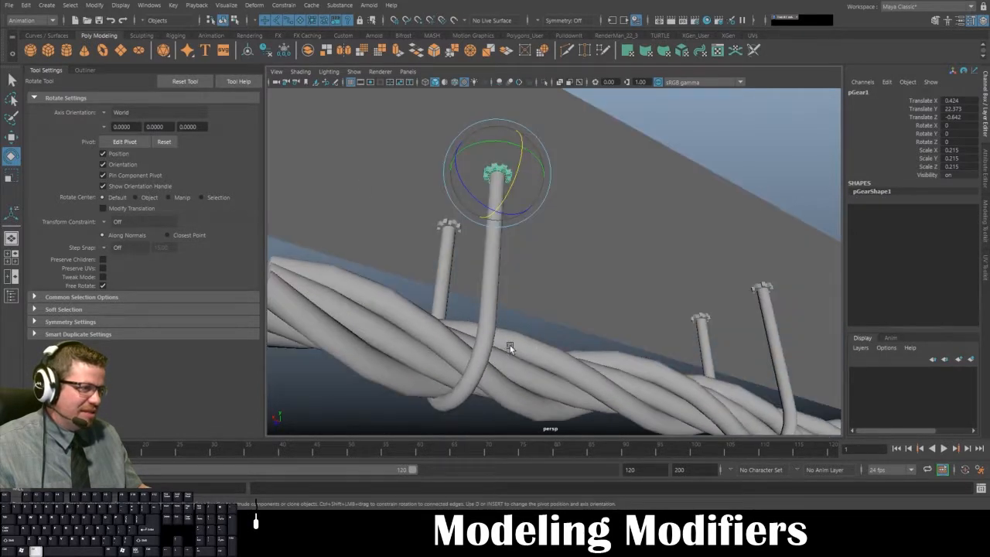
pyautogui.keyDown('alt'); pyautogui.moveTo(510, 345); pyautogui.dragTo(524, 328); pyautogui.keyUp('alt')
pyautogui.click(561, 343)
pyautogui.keyDown('alt'); pyautogui.moveTo(562, 342); pyautogui.dragTo(451, 302, button='right'); pyautogui.keyUp('alt')
pyautogui.keyDown('alt'); pyautogui.moveTo(487, 309); pyautogui.dragTo(448, 349); pyautogui.keyUp('alt')
pyautogui.keyDown('alt'); pyautogui.moveTo(557, 329); pyautogui.dragTo(514, 318, button='right'); pyautogui.keyUp('alt')
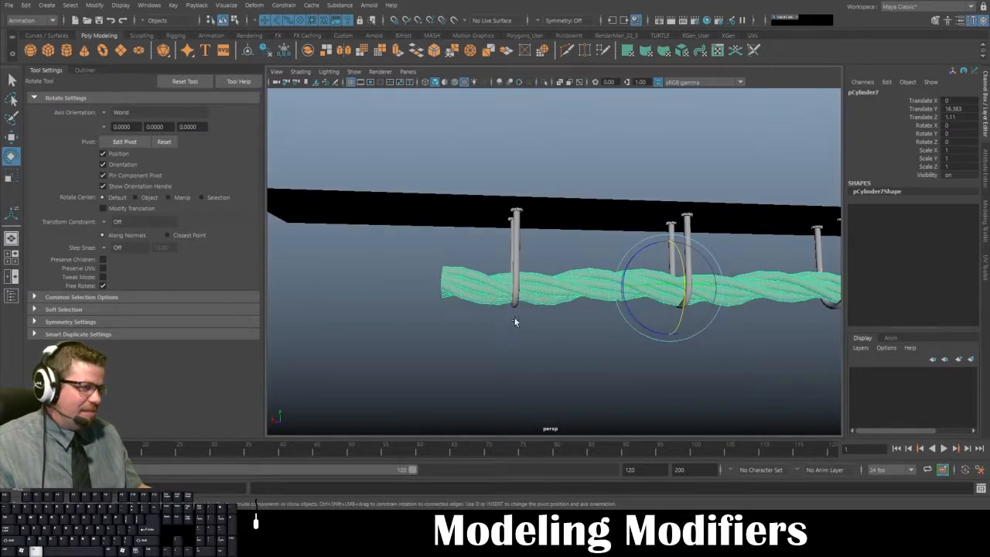
pyautogui.keyDown('alt'); pyautogui.moveTo(514, 317); pyautogui.dragTo(635, 338); pyautogui.keyUp('alt')
pyautogui.click(522, 350)
pyautogui.keyDown('alt'); pyautogui.moveTo(522, 351); pyautogui.dragTo(356, 243); pyautogui.keyUp('alt')
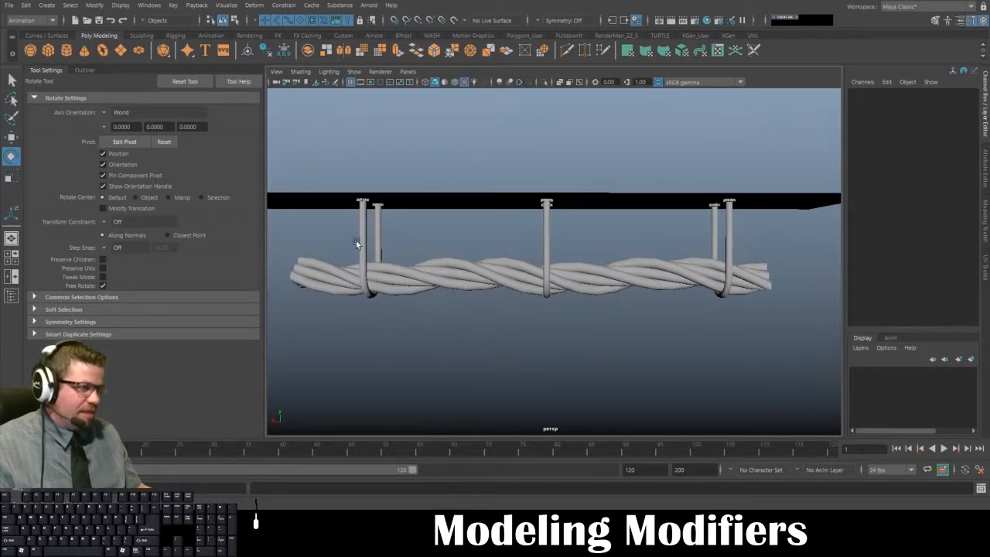
pyautogui.keyDown('alt'); pyautogui.moveTo(399, 301); pyautogui.dragTo(559, 402); pyautogui.keyUp('alt')
# - Switch the rope to vertex editing and select the ring of vertices midway between the first two arches
pyautogui.click(630, 317)
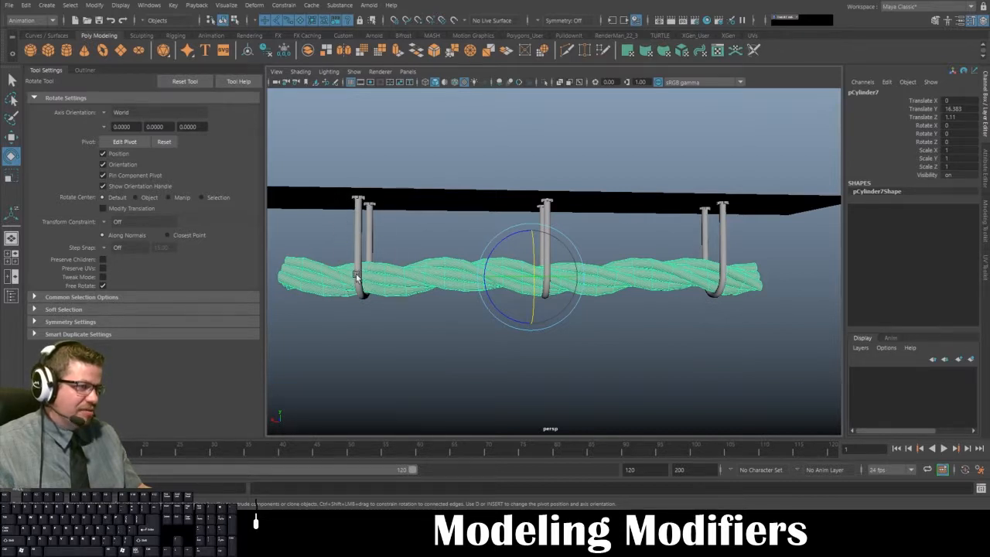
pyautogui.keyDown('alt'); pyautogui.moveTo(385, 248); pyautogui.dragTo(443, 257); pyautogui.keyUp('alt')
pyautogui.click(406, 261)
pyautogui.click(481, 276)
pyautogui.keyDown('alt'); pyautogui.moveTo(458, 299); pyautogui.dragTo(415, 284); pyautogui.keyUp('alt')
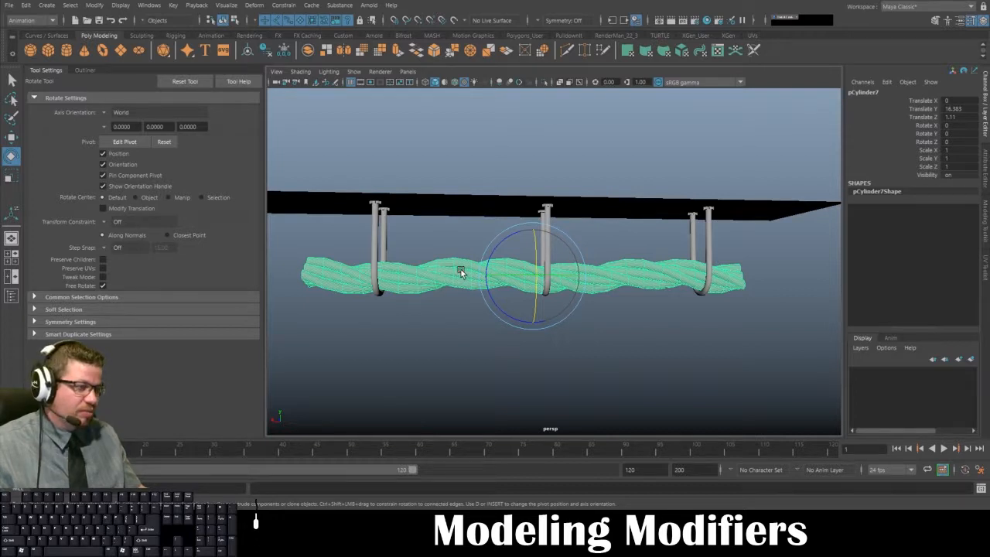
pyautogui.moveTo(462, 273); pyautogui.dragTo(437, 248, button='right')
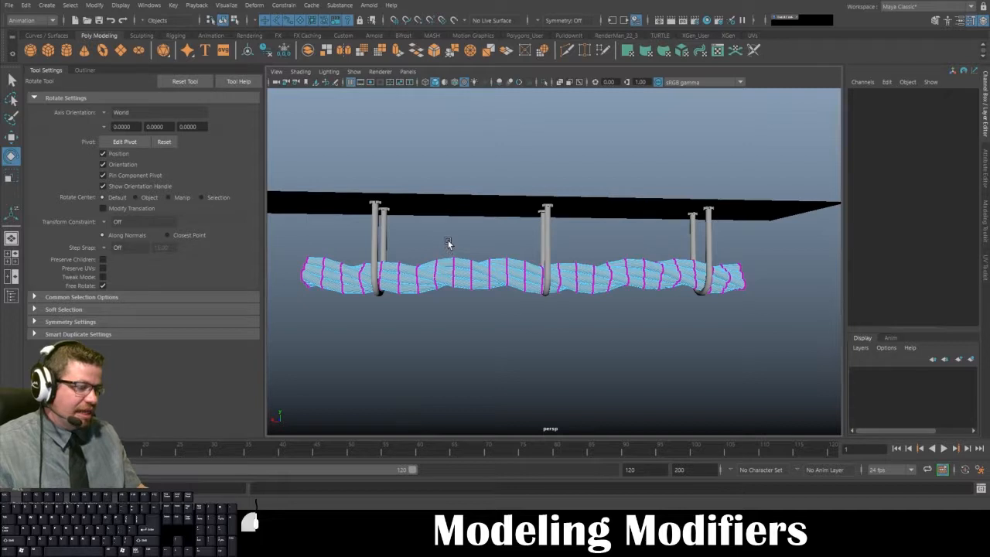
pyautogui.moveTo(448, 244); pyautogui.dragTo(459, 389)
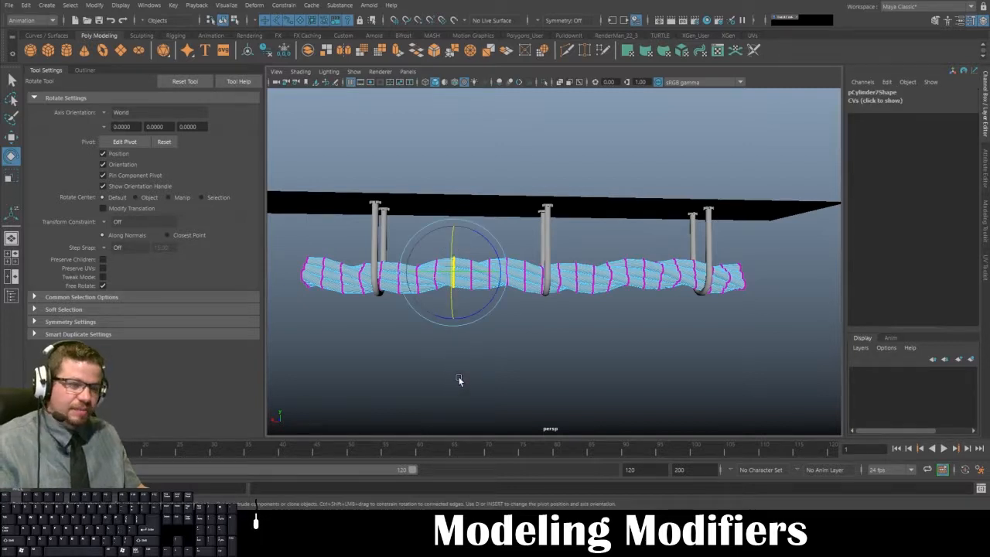
# - Turn on Soft Select and widen its falloff until it reaches roughly from the first arch to the middle one
pyautogui.press('b')
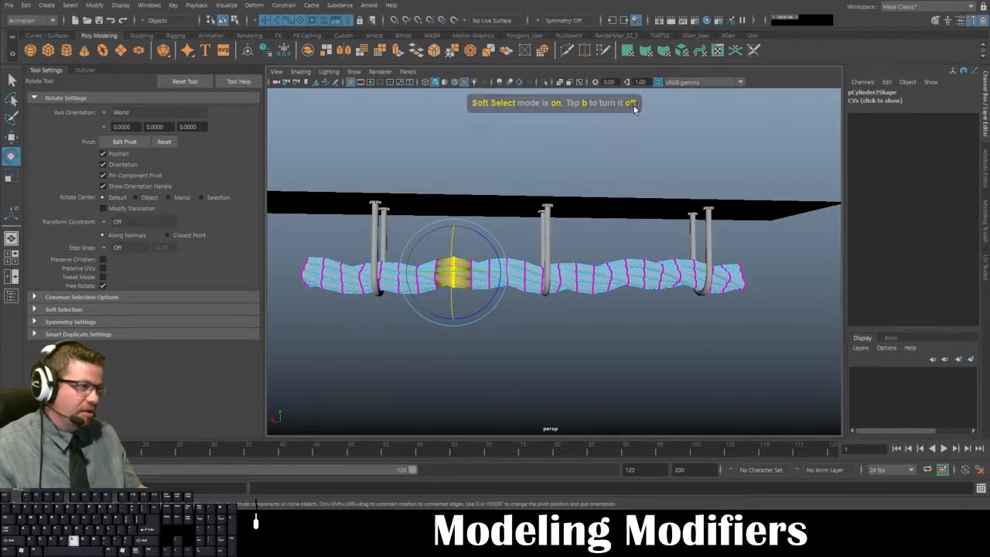
pyautogui.press('b')
pyautogui.press('b')
pyautogui.press('b')
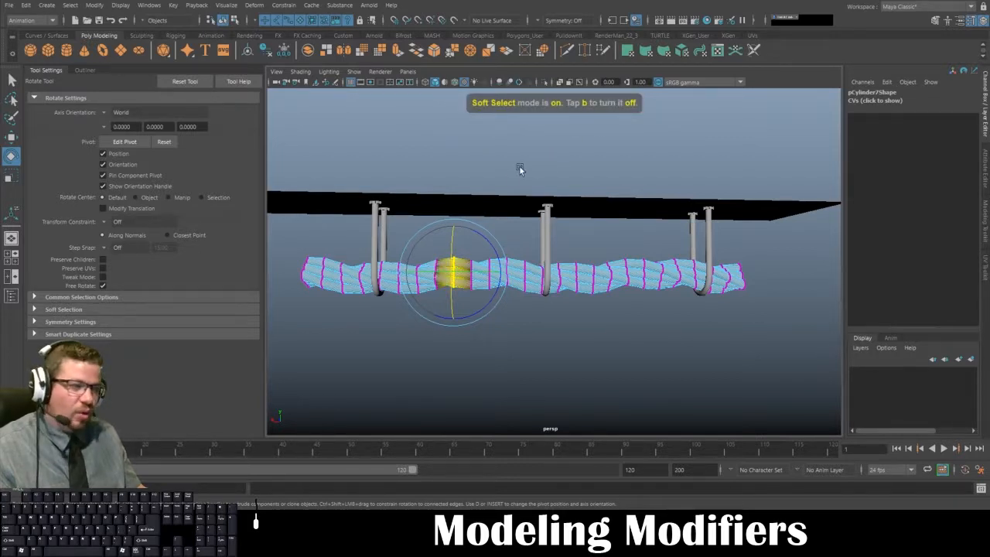
pyautogui.moveTo(410, 224); pyautogui.dragTo(475, 226)
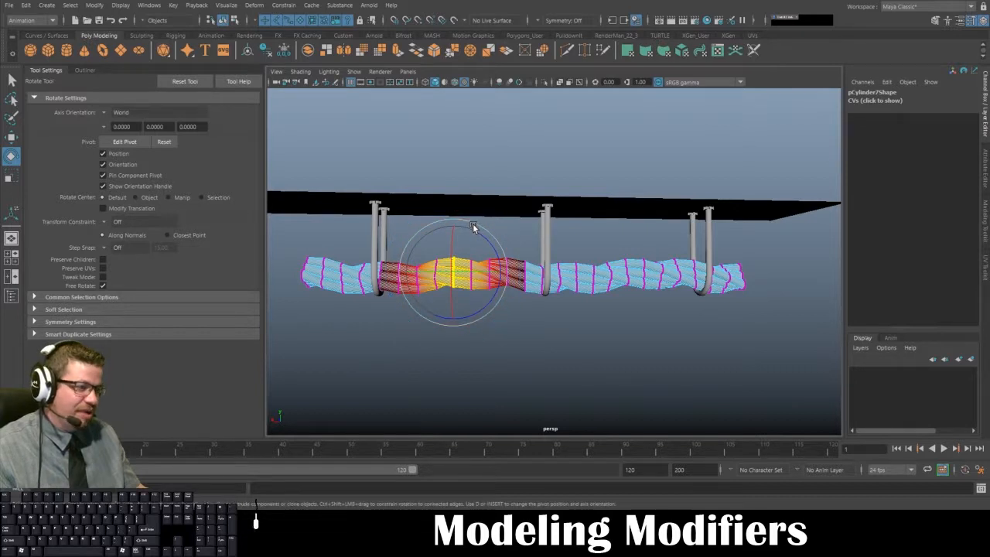
# - Move the soft-selected vertices down so the rope sags between the first and middle arches, and deselect them
pyautogui.press('w')
pyautogui.moveTo(456, 222)
pyautogui.mouseDown()
pyautogui.moveTo(459, 238)
pyautogui.moveTo(457, 221)
pyautogui.mouseUp()
pyautogui.hotkey('ctrl', 'z')
pyautogui.keyDown('alt'); pyautogui.moveTo(457, 221); pyautogui.dragTo(469, 224, button='right'); pyautogui.keyUp('alt')
pyautogui.keyDown('alt'); pyautogui.moveTo(441, 218); pyautogui.dragTo(471, 204); pyautogui.keyUp('alt')
pyautogui.keyDown('alt'); pyautogui.moveTo(470, 204); pyautogui.dragTo(473, 201, button='middle'); pyautogui.keyUp('alt')
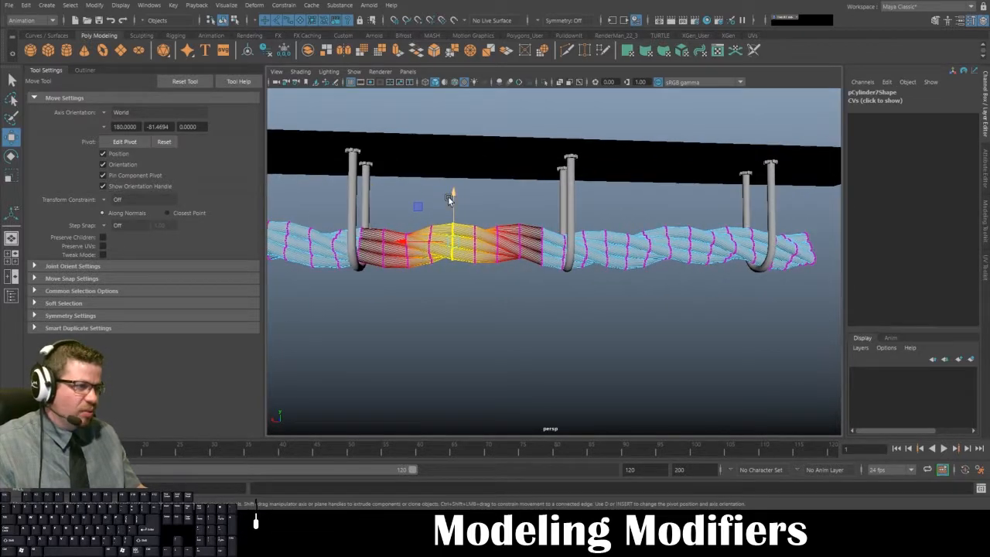
pyautogui.moveTo(445, 183); pyautogui.dragTo(472, 238)
pyautogui.moveTo(459, 192); pyautogui.dragTo(463, 221)
pyautogui.click(438, 198)
# - Select the rope vertices midway between the middle and last arches and lower them into a second sag
pyautogui.scroll(-3, 409, 181)
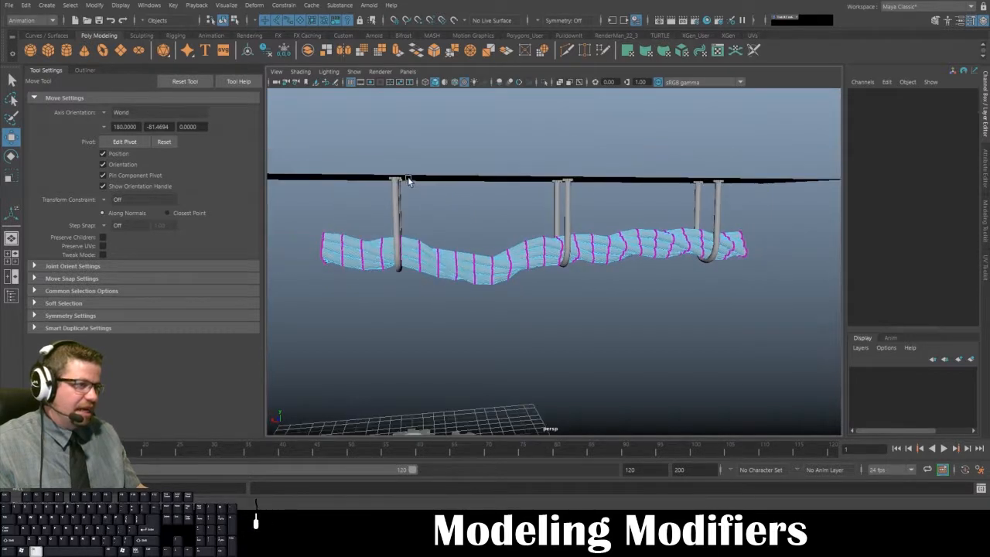
pyautogui.keyDown('alt'); pyautogui.moveTo(600, 214); pyautogui.dragTo(513, 279); pyautogui.keyUp('alt')
pyautogui.moveTo(502, 192); pyautogui.dragTo(437, 203)
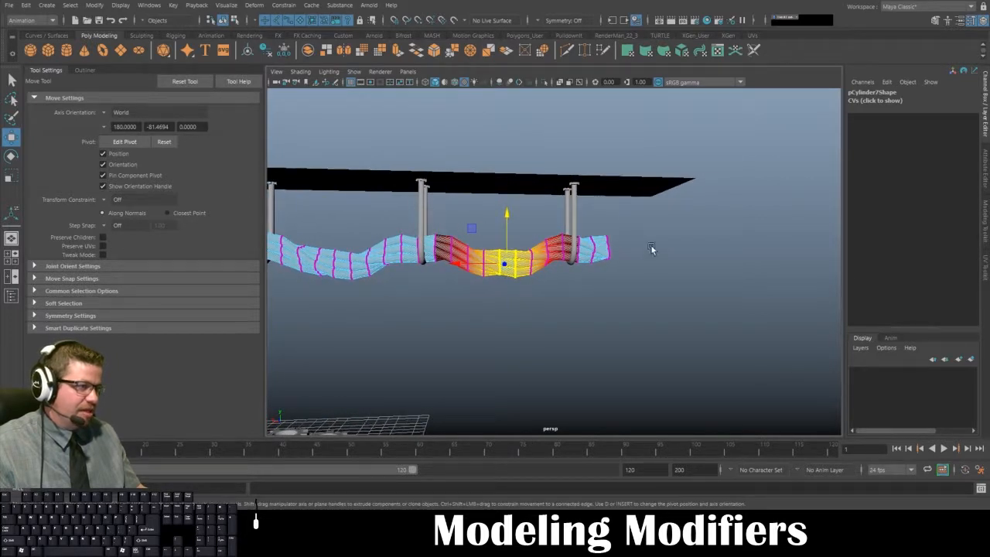
# - Select the vertices at the rope's free end past the last arch, adjust the soft-selection falloff, and lower the end slightly
pyautogui.moveTo(601, 230); pyautogui.dragTo(635, 305)
pyautogui.keyDown('alt'); pyautogui.moveTo(636, 304); pyautogui.dragTo(581, 305); pyautogui.keyUp('alt')
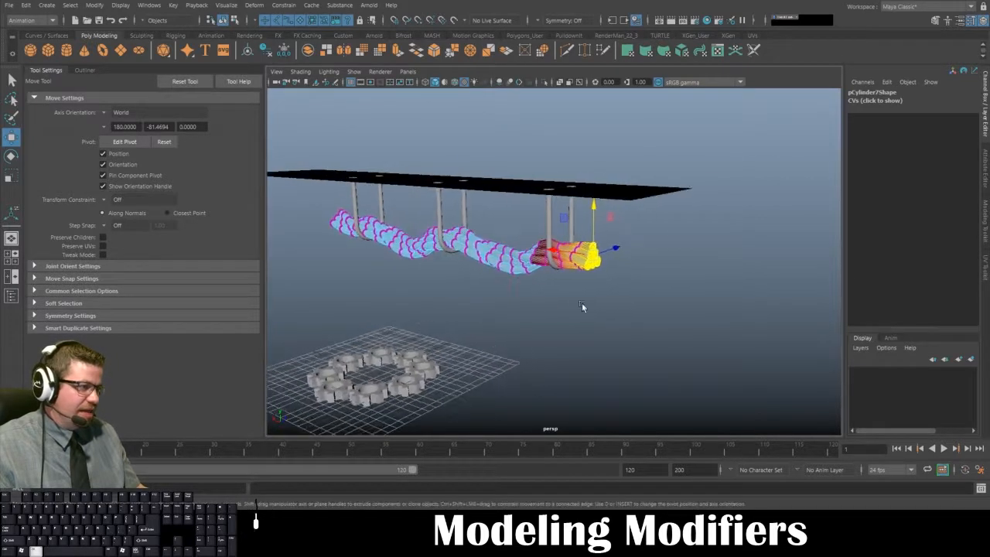
pyautogui.click(598, 221)
pyautogui.hotkey('ctrl', 'z')
pyautogui.hotkey('ctrl', 'z')
pyautogui.hotkey('ctrl', 'z')
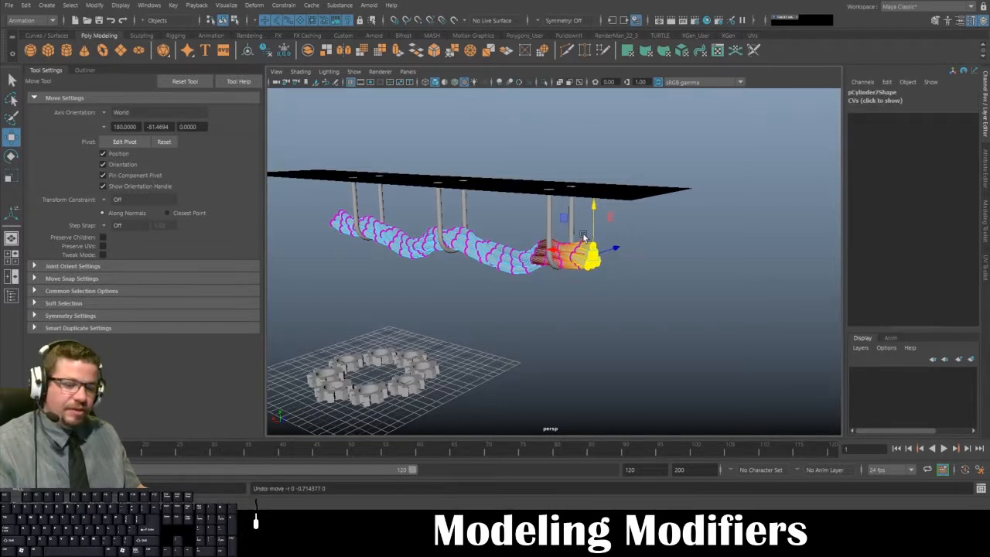
pyautogui.press('b')
pyautogui.moveTo(578, 232); pyautogui.dragTo(546, 226)
pyautogui.moveTo(596, 206); pyautogui.dragTo(597, 212)
# - Lower the vertices at the rope's opposite free end with soft selection, return to object mode, and deselect the rope
pyautogui.keyDown('alt'); pyautogui.moveTo(456, 267); pyautogui.dragTo(502, 236); pyautogui.keyUp('alt')
pyautogui.keyDown('alt'); pyautogui.moveTo(483, 235); pyautogui.dragTo(659, 256, button='middle'); pyautogui.keyUp('alt')
pyautogui.keyDown('alt'); pyautogui.moveTo(396, 264); pyautogui.dragTo(426, 303); pyautogui.keyUp('alt')
pyautogui.press('b')
pyautogui.moveTo(387, 220); pyautogui.dragTo(386, 236)
pyautogui.moveTo(487, 247); pyautogui.dragTo(534, 231, button='right')
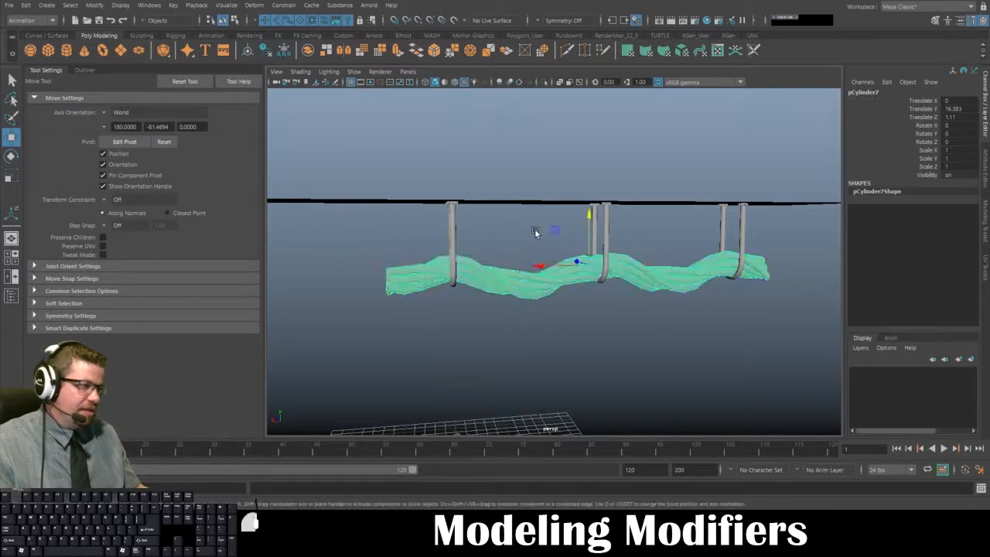
pyautogui.click(536, 230)
# - Select one full-size gear in the radial ring on the grid
pyautogui.keyDown('alt'); pyautogui.moveTo(573, 304); pyautogui.dragTo(537, 361); pyautogui.keyUp('alt')
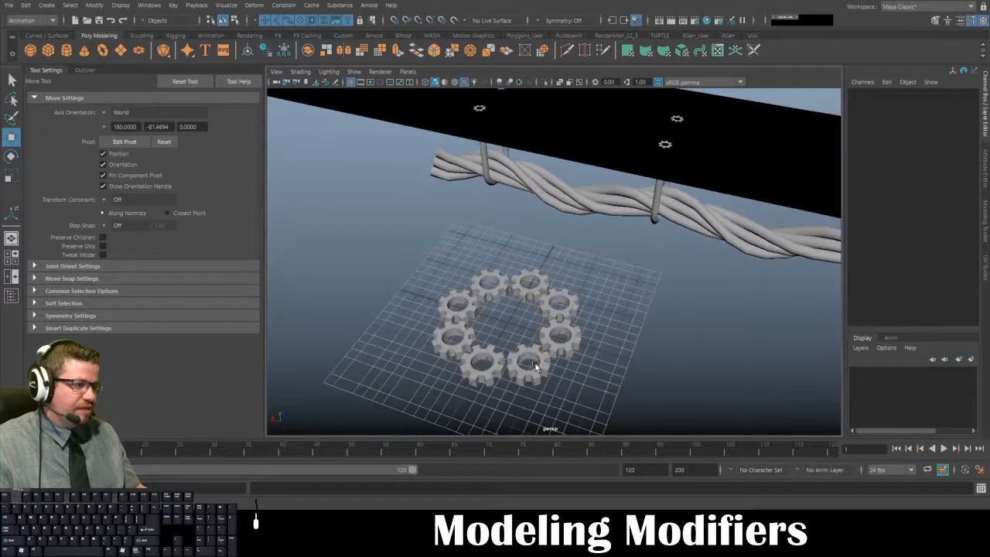
pyautogui.click(523, 350)
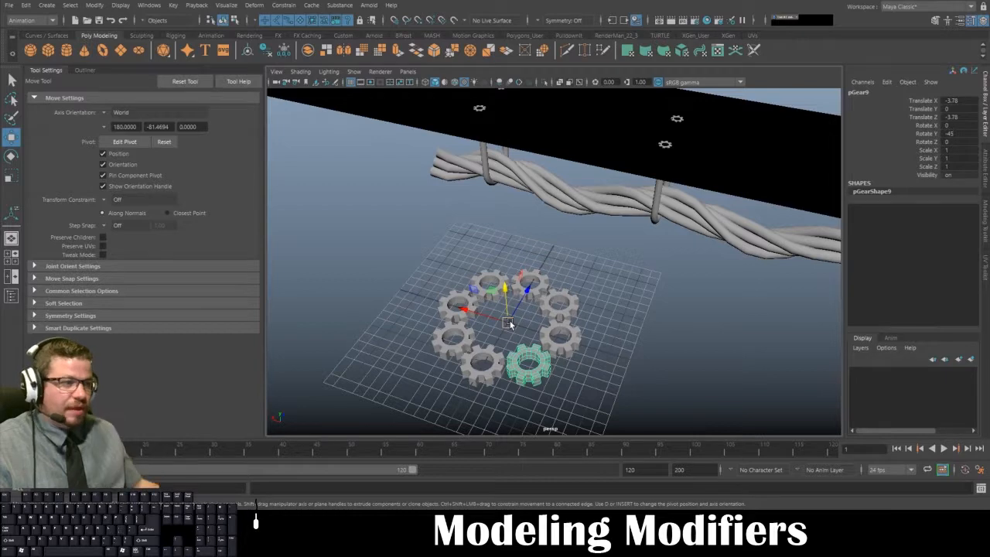
# - Inspect the hanging assembly by selecting the rope's end arch and one gear cap of the middle arch in turn
pyautogui.keyDown('alt'); pyautogui.moveTo(644, 244); pyautogui.dragTo(646, 214); pyautogui.keyUp('alt')
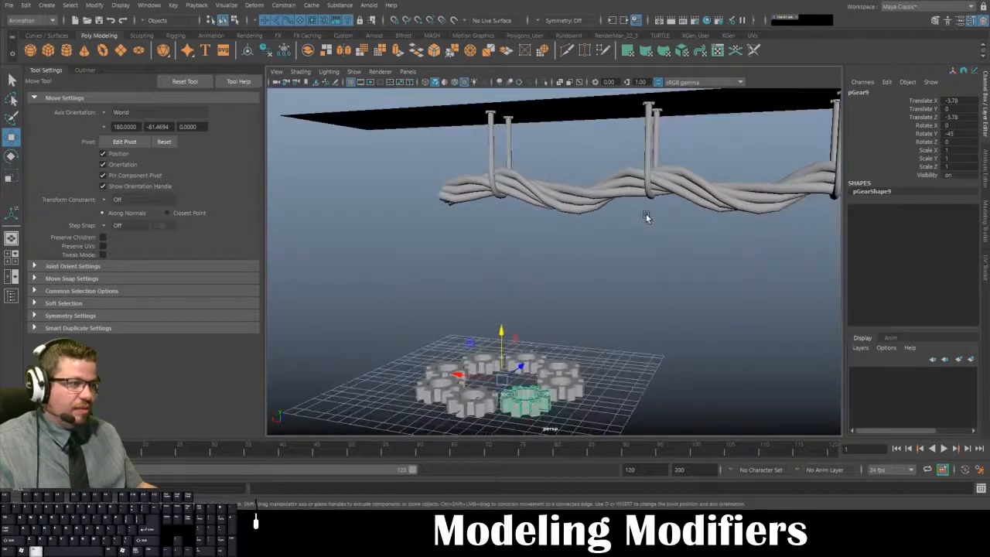
pyautogui.click(553, 202)
pyautogui.click(493, 133)
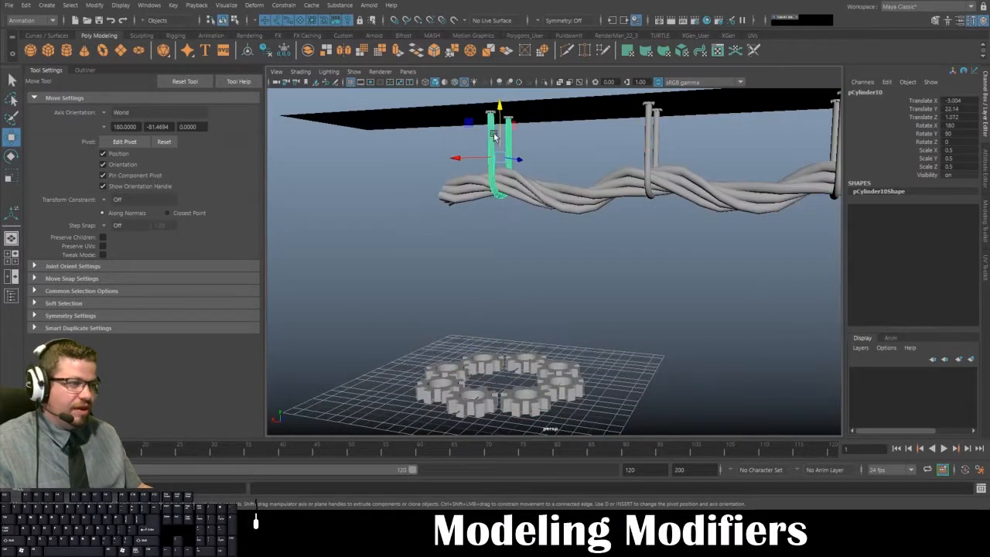
pyautogui.click(655, 108)
pyautogui.click(657, 111)
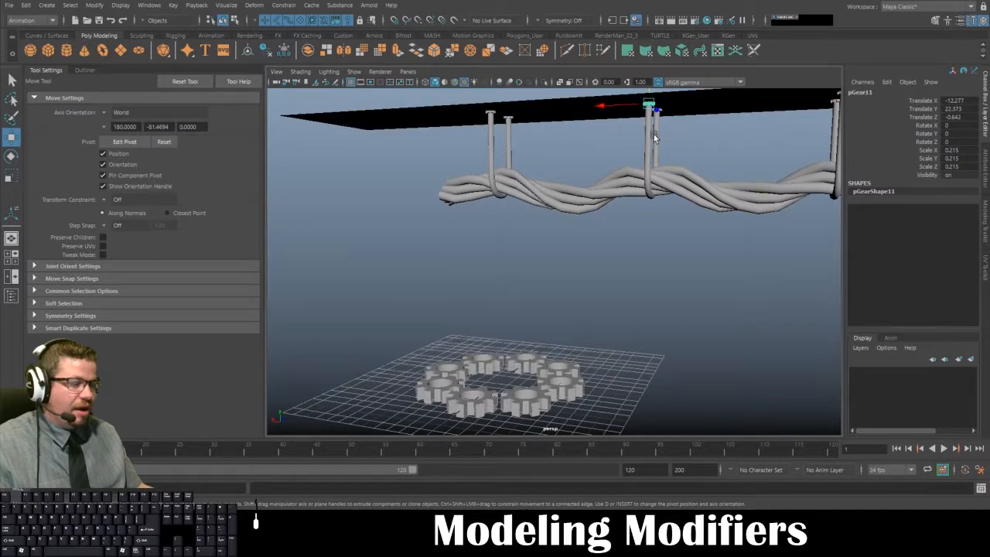
# - Select the middle arch and examine up close how it carries the rope and meets the ceiling plane
pyautogui.click(652, 146)
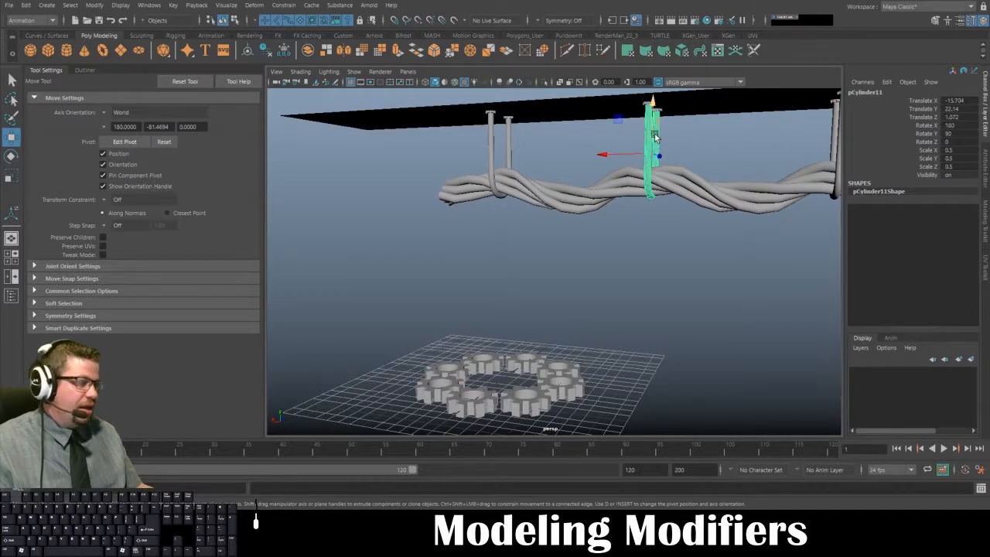
pyautogui.keyDown('alt'); pyautogui.moveTo(639, 136); pyautogui.dragTo(562, 126); pyautogui.keyUp('alt')
pyautogui.keyDown('alt'); pyautogui.moveTo(561, 127); pyautogui.dragTo(515, 159, button='middle'); pyautogui.keyUp('alt')
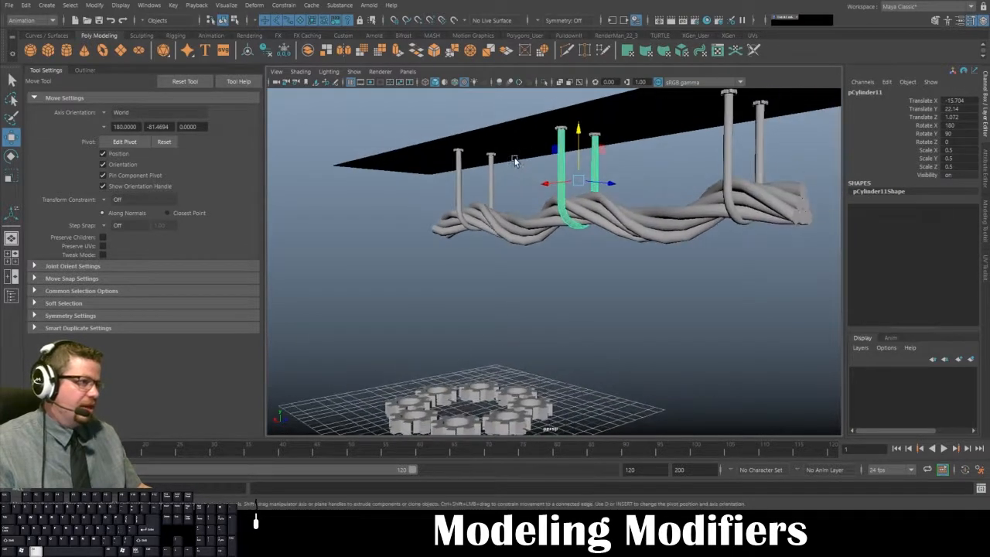
pyautogui.scroll(4, 517, 157)
pyautogui.keyDown('alt'); pyautogui.moveTo(539, 101); pyautogui.dragTo(522, 198, button='middle'); pyautogui.keyUp('alt')
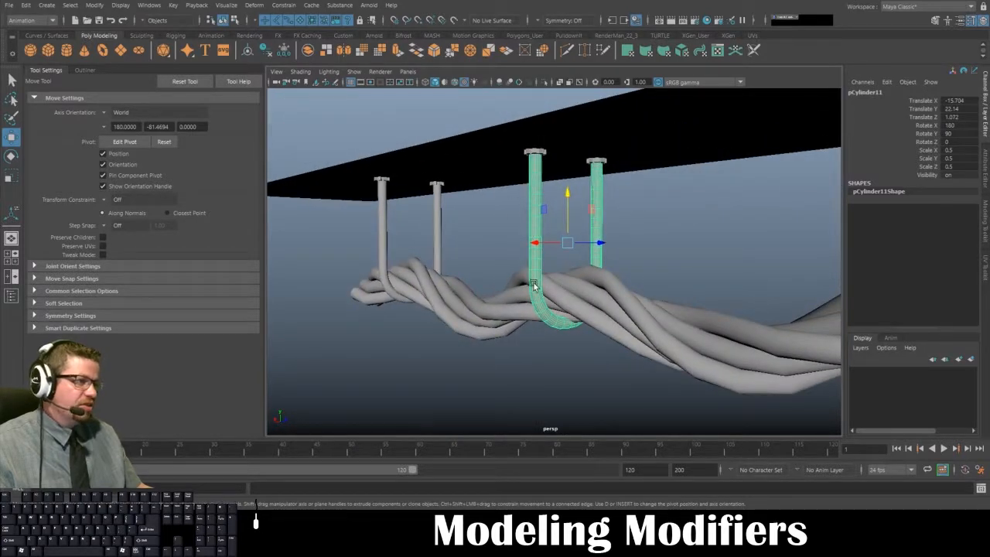